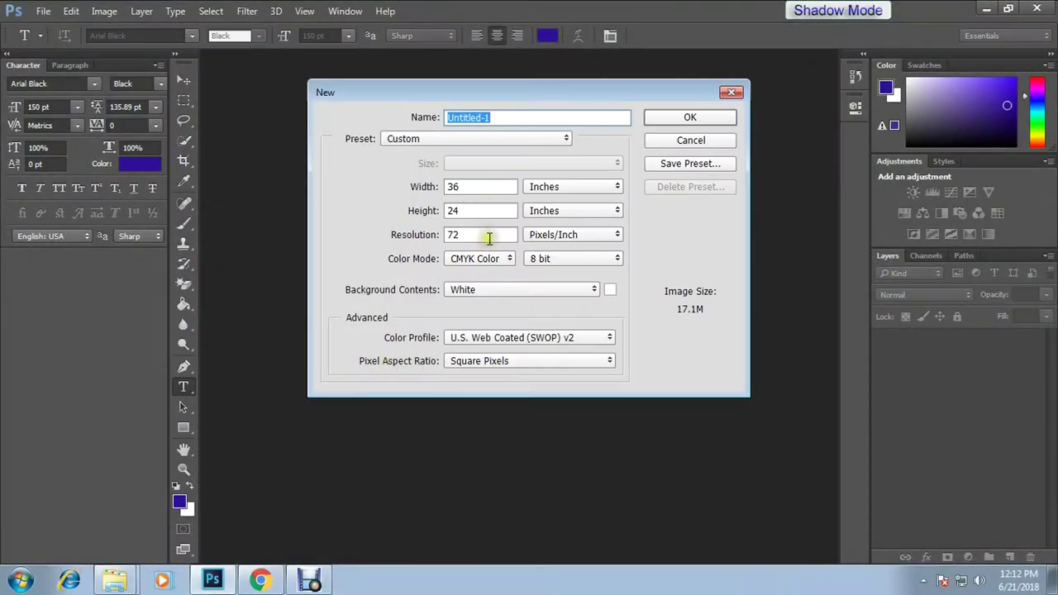
Create the 36×24 in document and type 'Happy 4th Birthday' near the top.
key(Return)
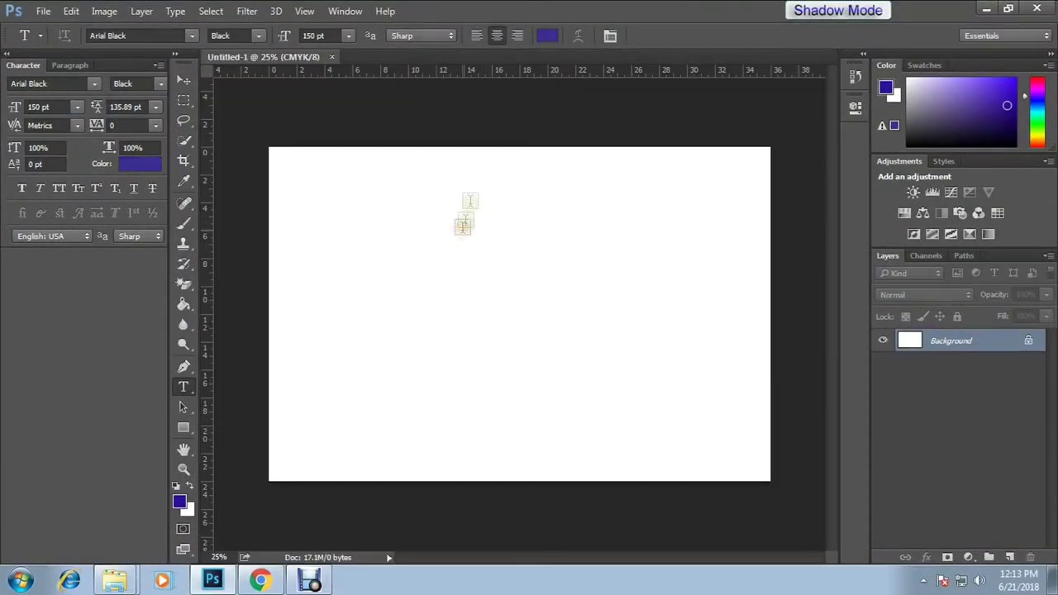
click(462, 231)
text(h)
key(BackSpace)
key(BackSpace)
key(BackSpace)
text(Happy 4th Birthday)
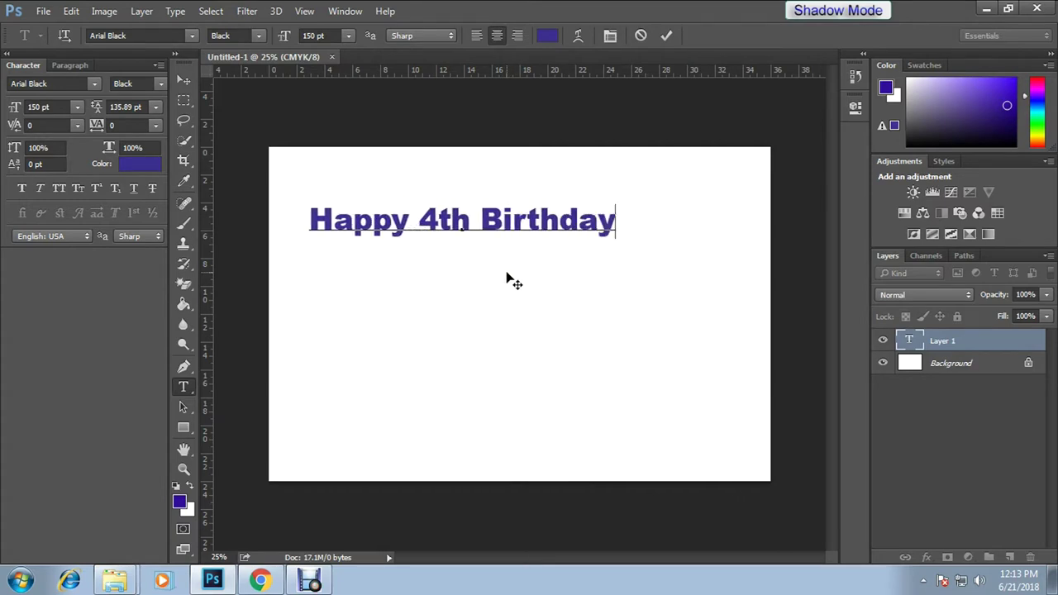
Add the child's full name as a text line below the greeting.
mouse_move(309, 208)
mouse_down()
mouse_move(386, 185)
mouse_move(395, 324)
mouse_up()
text(Kyrrah S. Costillas)
key(ctrl+Return)
Add the date 'June 27, 2018', shrunk and placed under the name.
drag(396, 324, 418, 359)
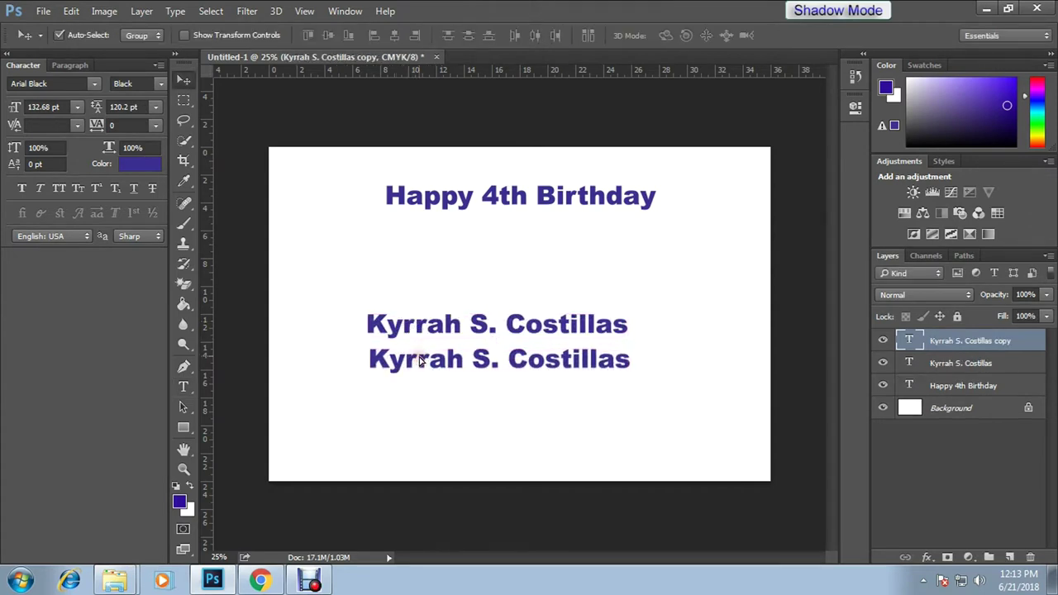
triple_click(418, 359)
text(June 27, 2018)
key(ctrl+Return)
key(ctrl+t)
mouse_move(595, 346)
mouse_down()
mouse_move(531, 352)
mouse_move(564, 364)
mouse_move(474, 413)
mouse_up()
key(Return)
Add a smaller 'From: Mama & Papa' sender line at the lower left.
double_click(475, 414)
text(From: Mama &)
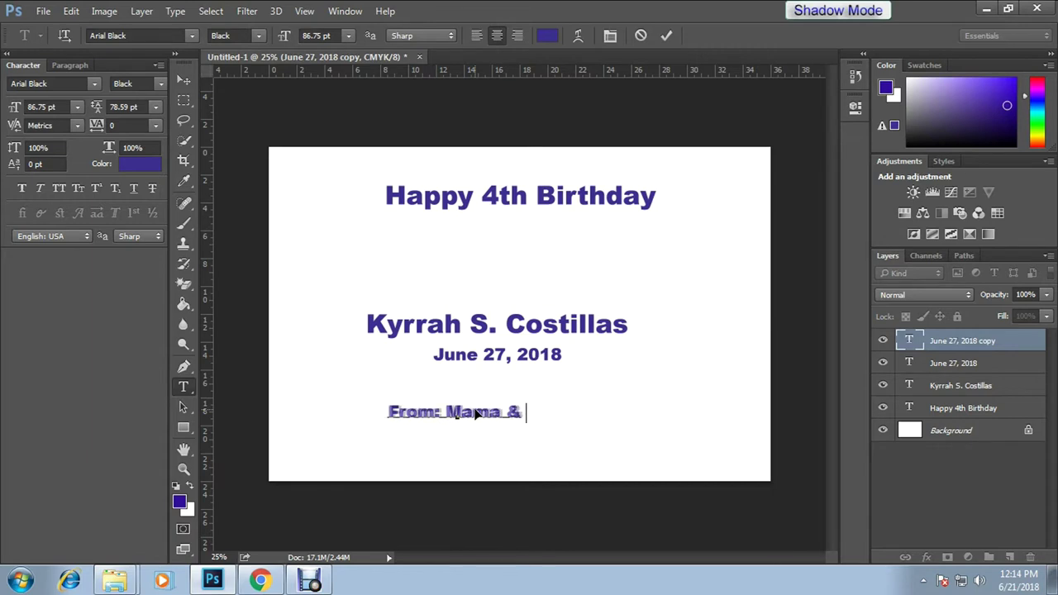
text(PAPA)
key(BackSpace)
key(BackSpace)
key(BackSpace)
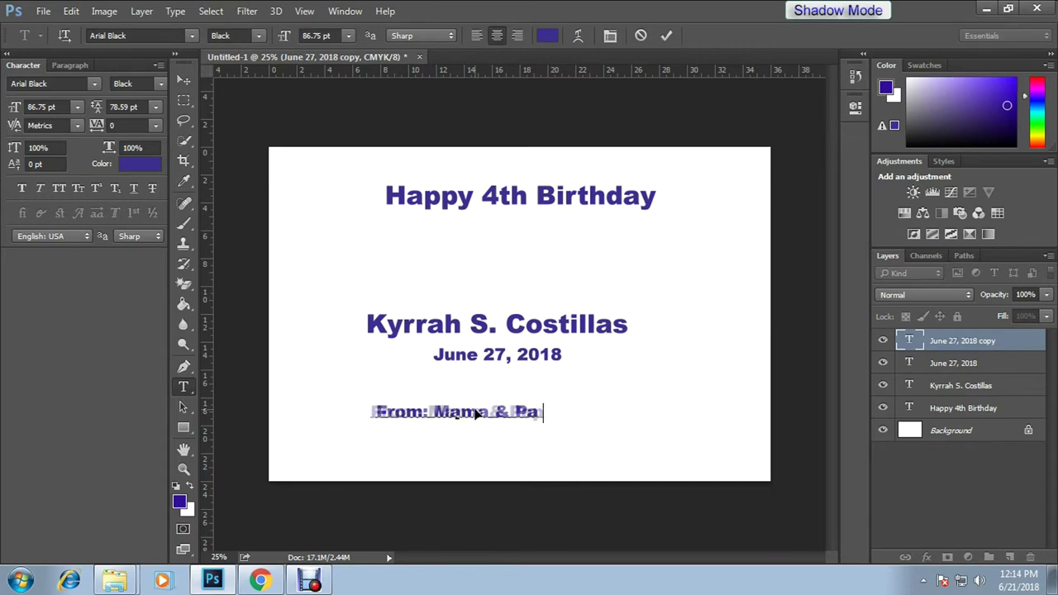
text(apa)
key(ctrl+Return)
key(ctrl+t)
drag(521, 410, 436, 468)
key(Return)
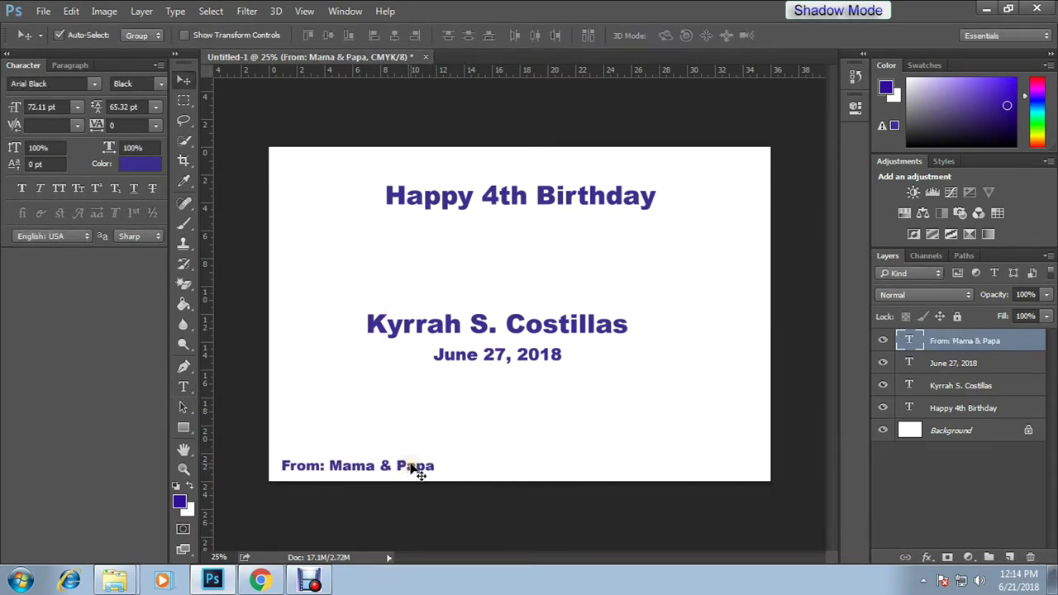
Move the name and date lower and wrap the greeting onto two lines.
click(496, 356)
shift+click(495, 324)
drag(495, 324, 488, 381)
double_click(551, 198)
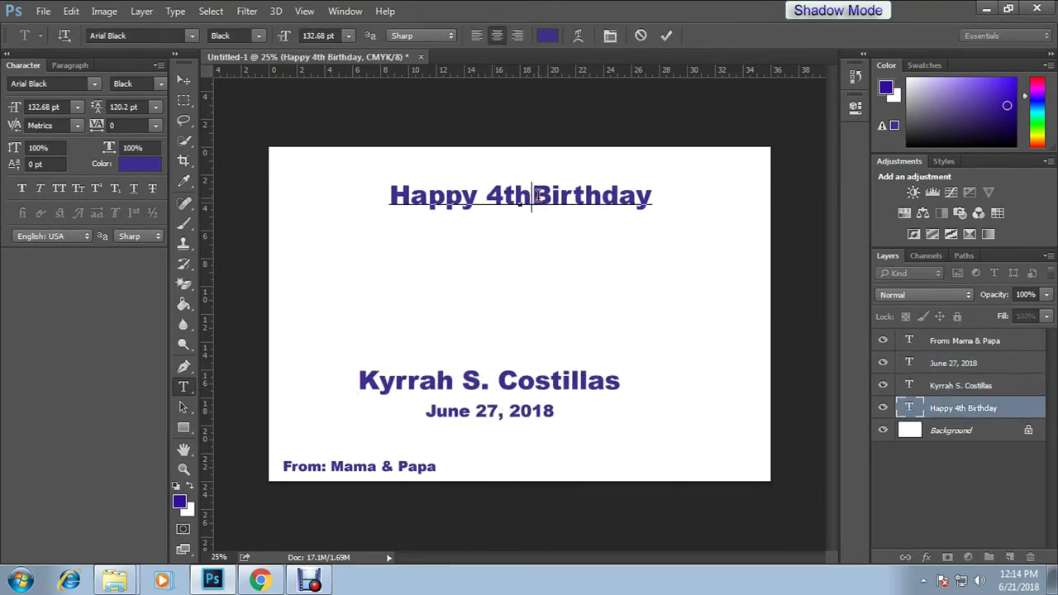
drag(658, 230, 525, 248)
key(Return)
key(ctrl+o)
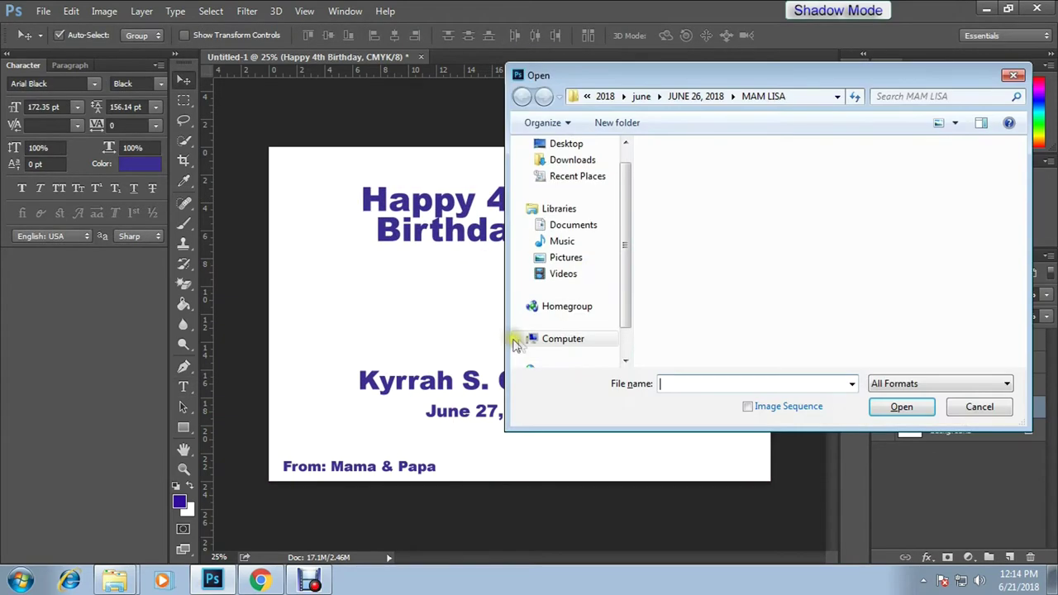
Open the child's photo from the JUNE 25, 2018 folder and copy the whole image.
click(702, 95)
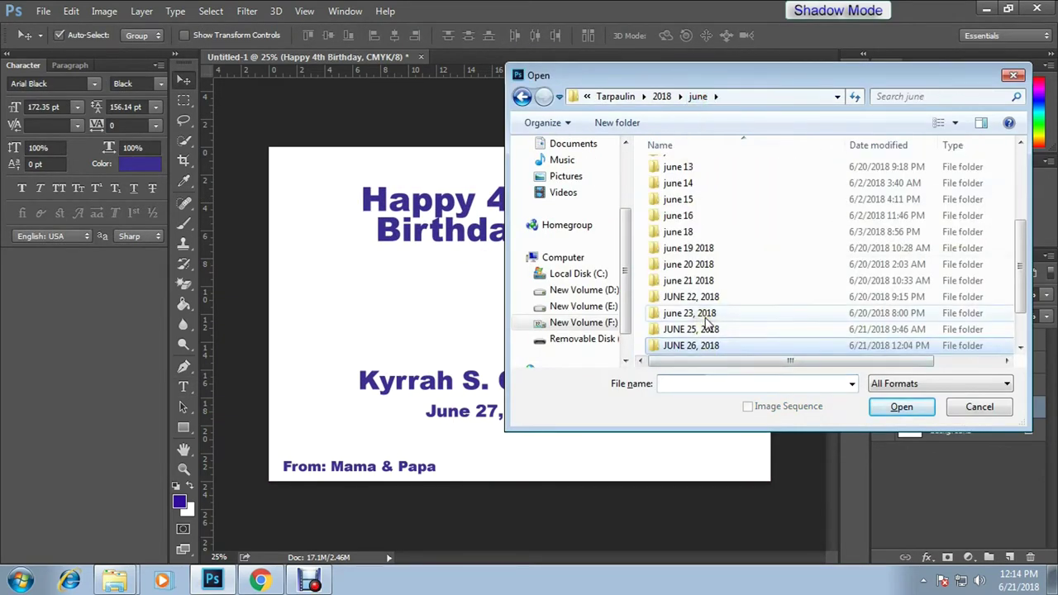
double_click(707, 328)
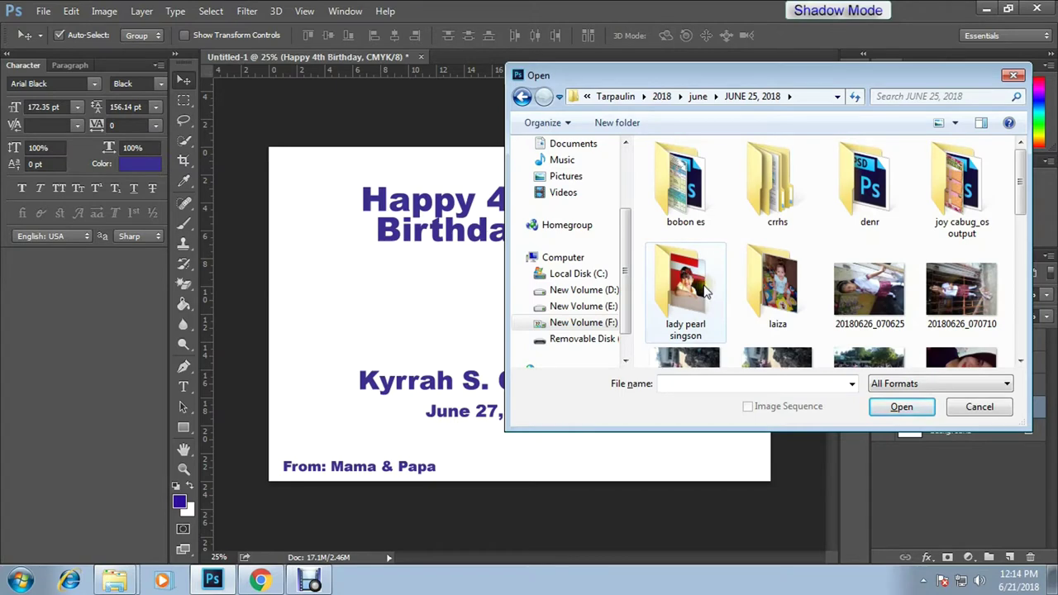
double_click(687, 289)
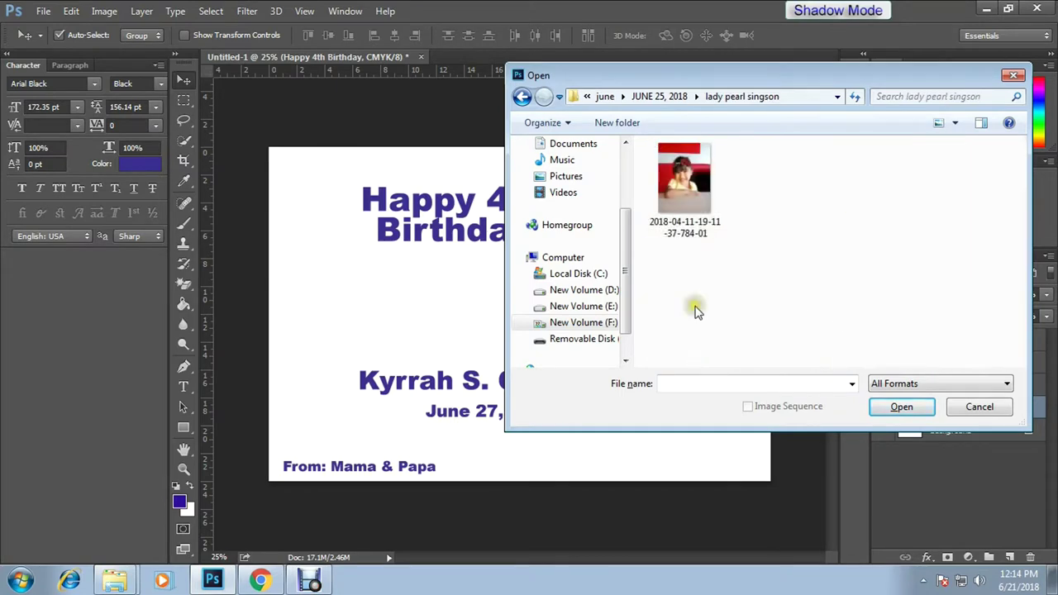
double_click(690, 182)
key(ctrl+a)
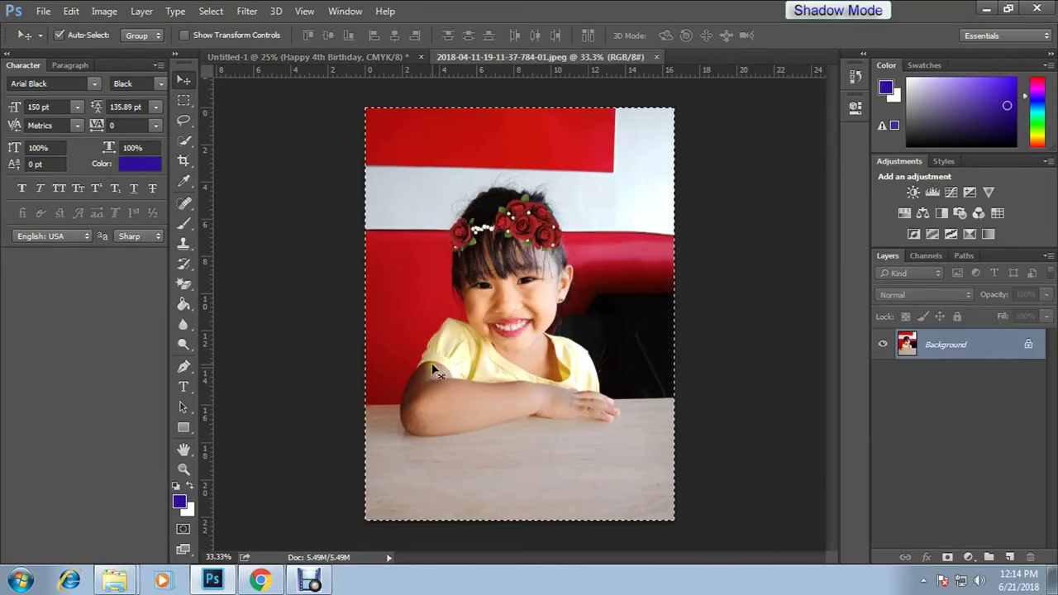
key(ctrl+c)
Paste the photo into the tarpaulin, enlarged and moved to the right half.
key(ctrl+Tab)
key(ctrl+o)
double_click(654, 240)
key(ctrl+Tab)
key(ctrl+v)
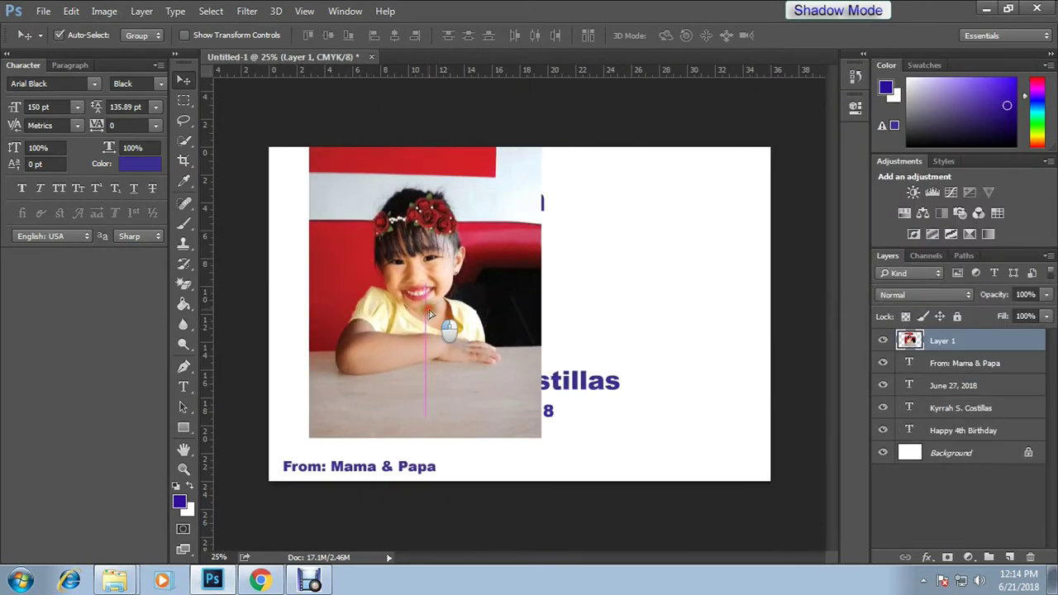
key(ctrl+t)
drag(501, 454, 657, 562)
mouse_move(633, 337)
mouse_down()
mouse_move(656, 330)
mouse_move(796, 91)
mouse_up()
key(Return)
Fine-tune the photo's size and position and place Layer 1 beneath the text layers.
key(ctrl+t)
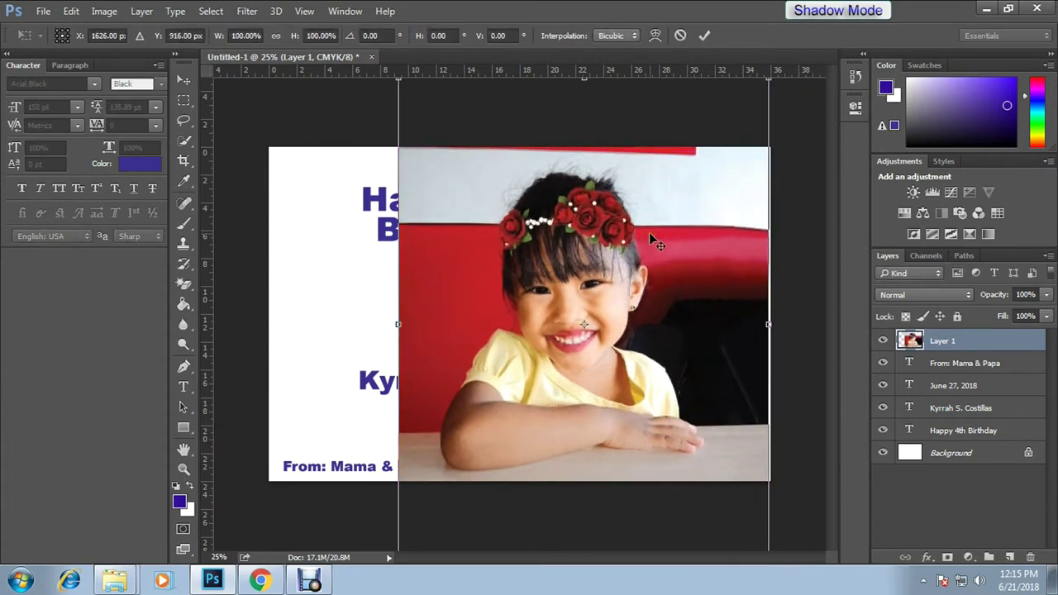
key(ctrl+minus)
drag(686, 151, 694, 145)
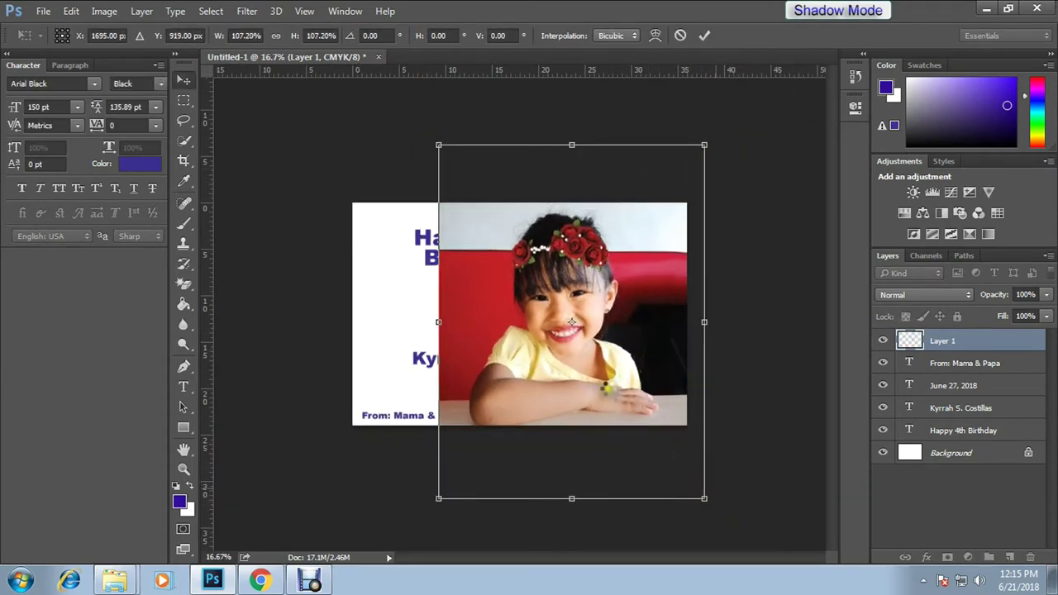
key(Return)
drag(602, 383, 616, 376)
drag(989, 434, 975, 439)
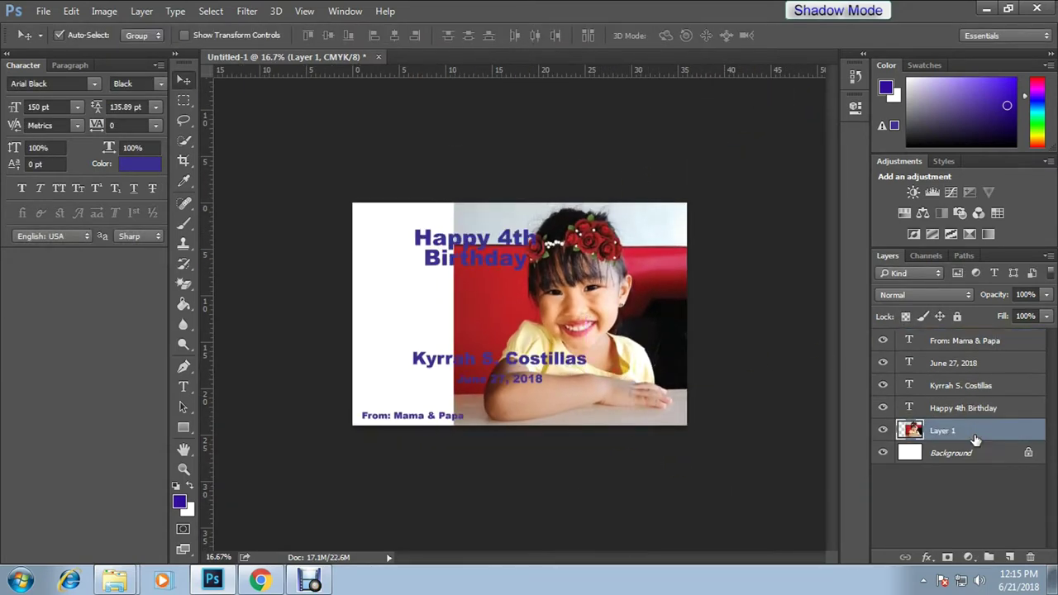
key(ctrl+plus)
key(ctrl+plus)
drag(353, 435, 458, 364)
Draw a Pen path around the bottom-left white strip and turn it into a selection.
key(p)
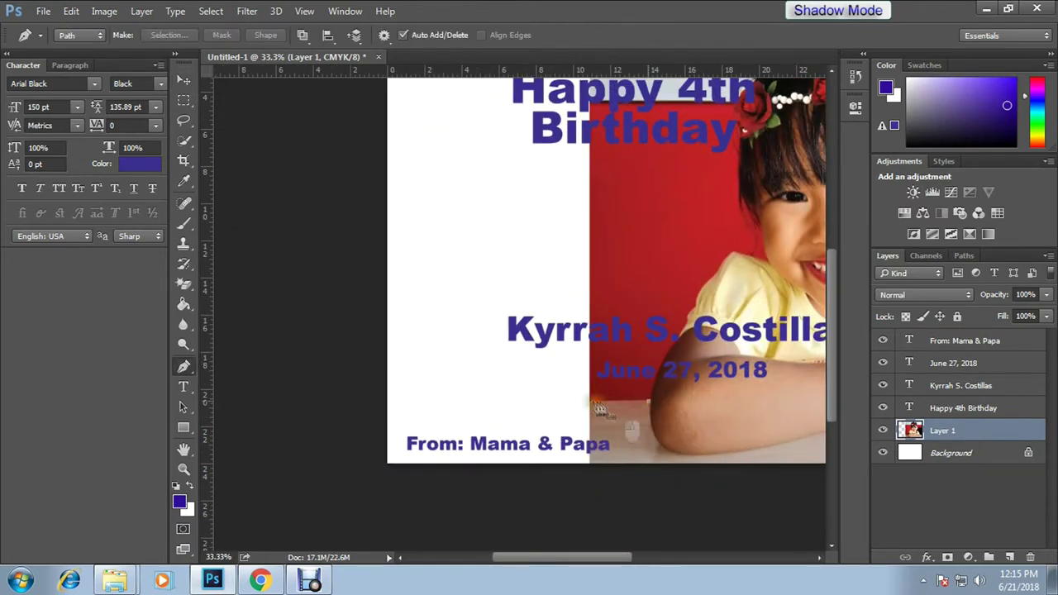
click(438, 404)
click(296, 418)
click(324, 477)
drag(427, 492, 468, 491)
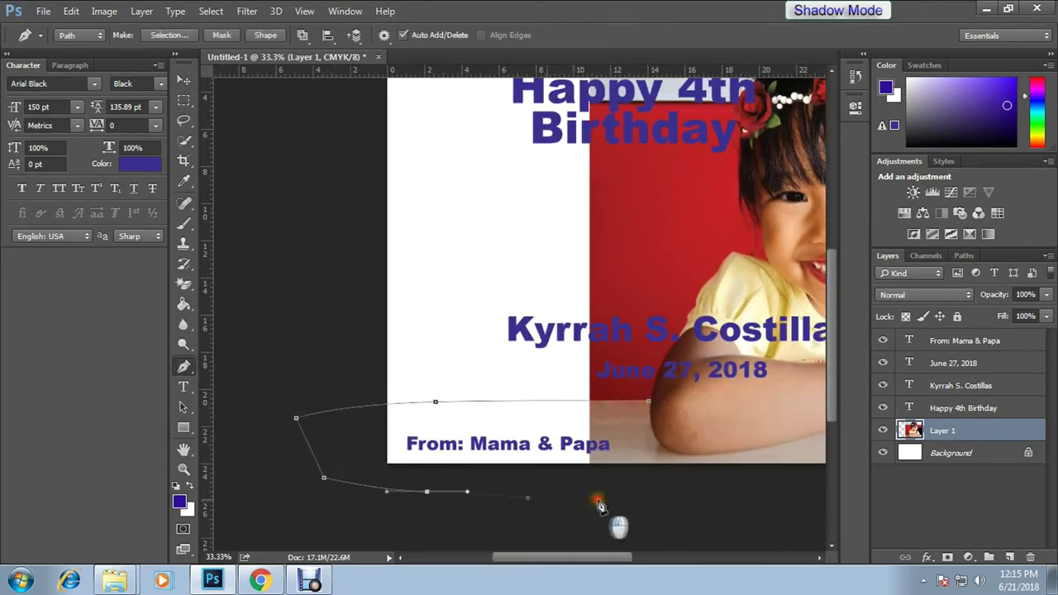
right_click(618, 428)
click(641, 157)
key(Return)
Clone tabletop texture into the strip behind 'From: Mama & Papa', then deselect.
key(s)
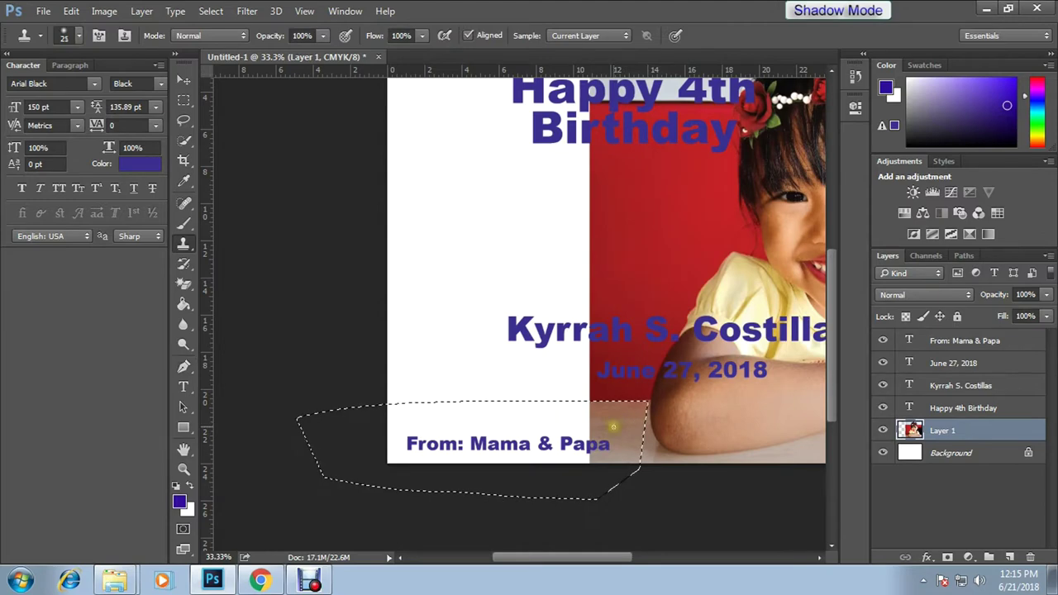
key(bracketright)
drag(618, 427, 587, 413)
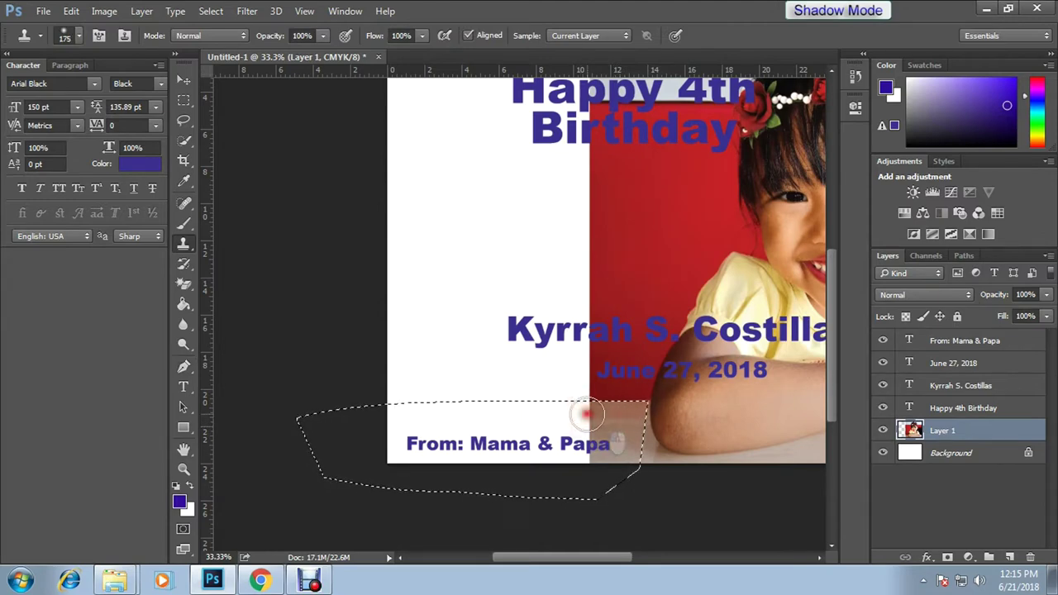
scroll(605, 435, up, 1)
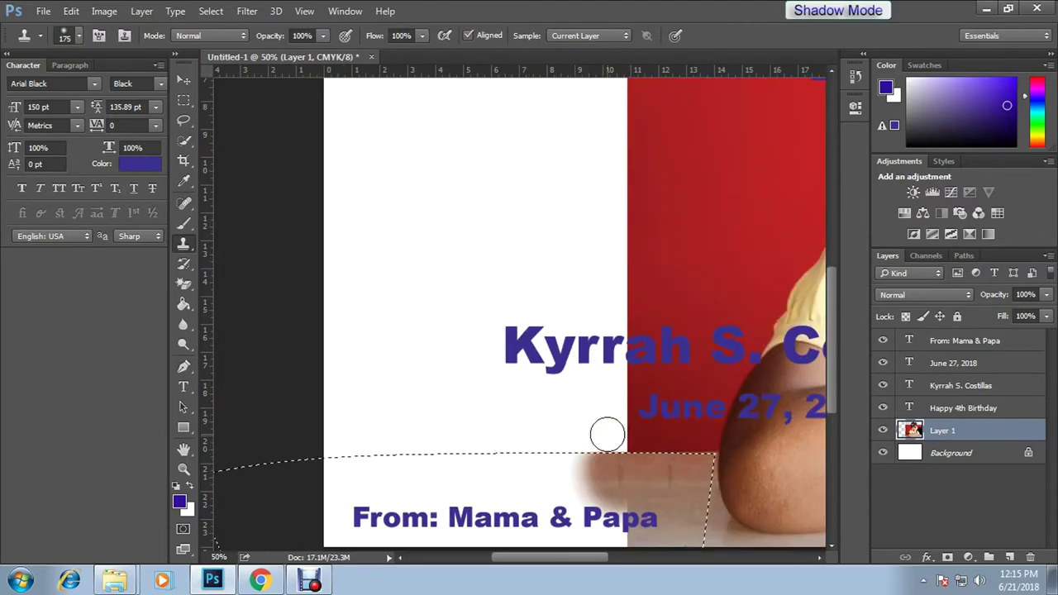
key(p)
key(s)
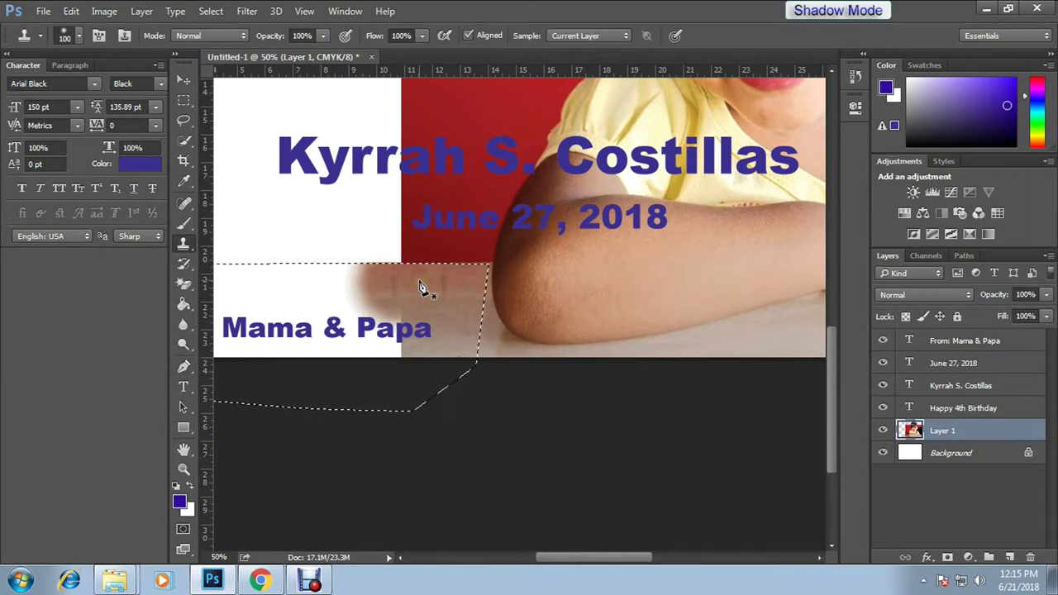
drag(438, 282, 397, 282)
mouse_move(452, 323)
mouse_down()
mouse_move(402, 307)
mouse_move(413, 351)
mouse_move(430, 307)
mouse_move(447, 344)
mouse_move(360, 348)
mouse_move(449, 331)
mouse_move(371, 338)
mouse_move(347, 285)
mouse_move(468, 350)
mouse_move(385, 302)
mouse_move(409, 299)
mouse_move(420, 282)
mouse_move(377, 314)
mouse_move(343, 323)
mouse_move(350, 329)
mouse_up()
scroll(349, 329, left, 3)
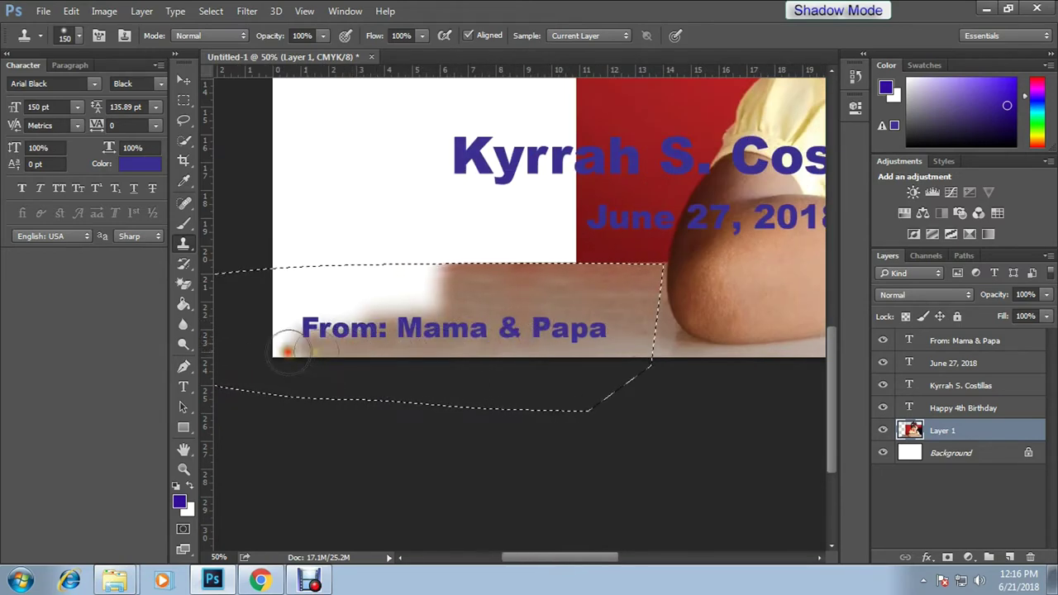
mouse_move(462, 298)
mouse_down()
mouse_move(355, 295)
mouse_move(603, 279)
mouse_move(347, 267)
mouse_move(302, 280)
mouse_up()
key(ctrl+d)
Zoom out and begin a pen path around the girl at the table corner.
key(v)
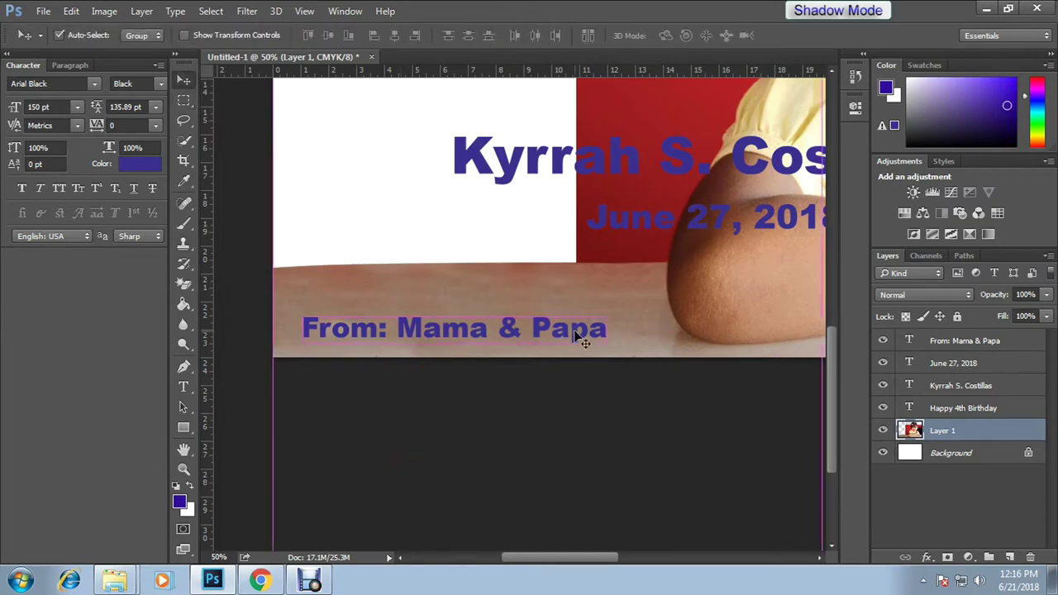
key(ctrl+minus)
key(ctrl+minus)
key(ctrl+minus)
scroll(573, 330, up, 1)
scroll(574, 330, up, 1)
scroll(645, 376, up, 1)
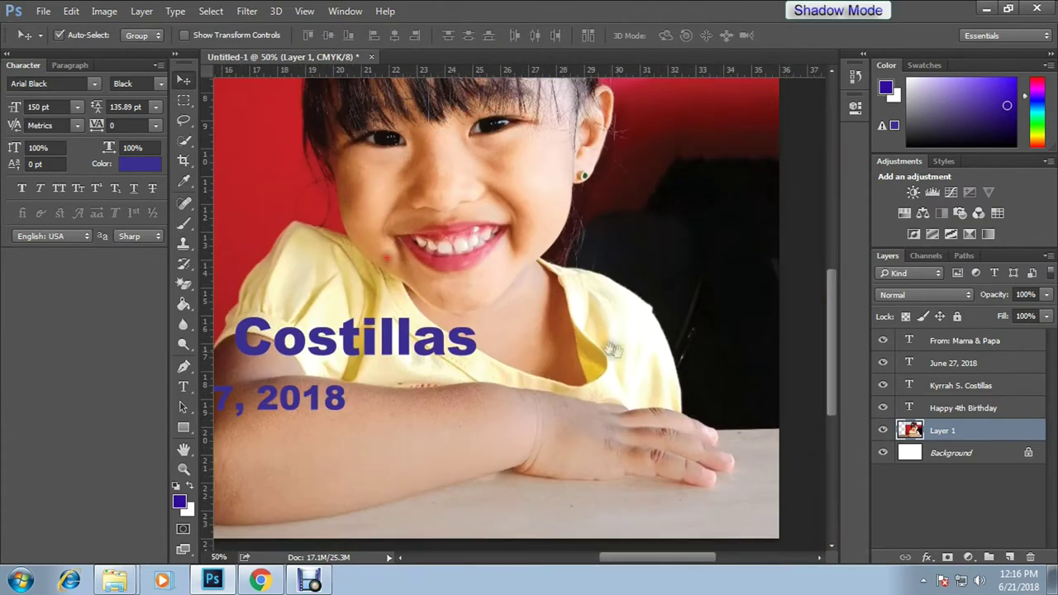
scroll(645, 376, up, 1)
scroll(520, 350, up, 1)
key(p)
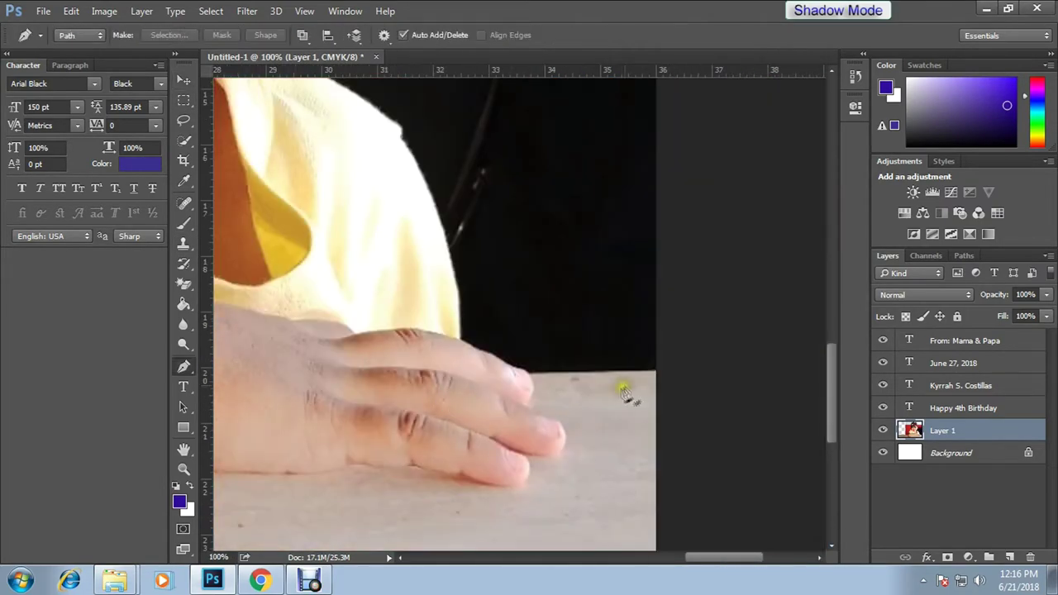
click(658, 371)
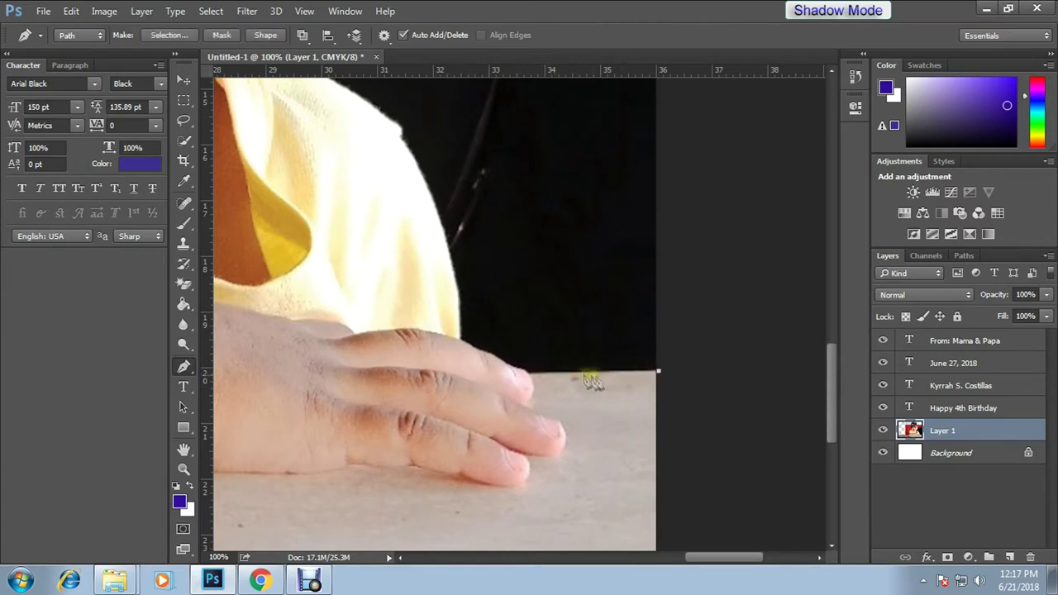
Extend the path along the girl's finger, shirt and shoulder edges.
scroll(534, 382, up, 1)
scroll(535, 381, up, 1)
scroll(534, 381, up, 1)
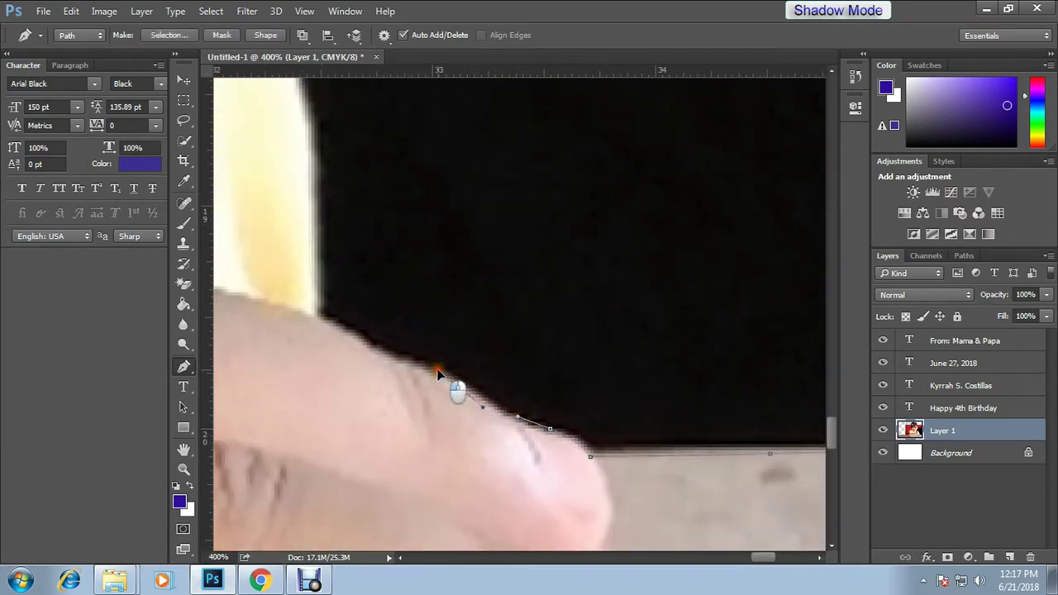
click(438, 374)
drag(530, 349, 581, 411)
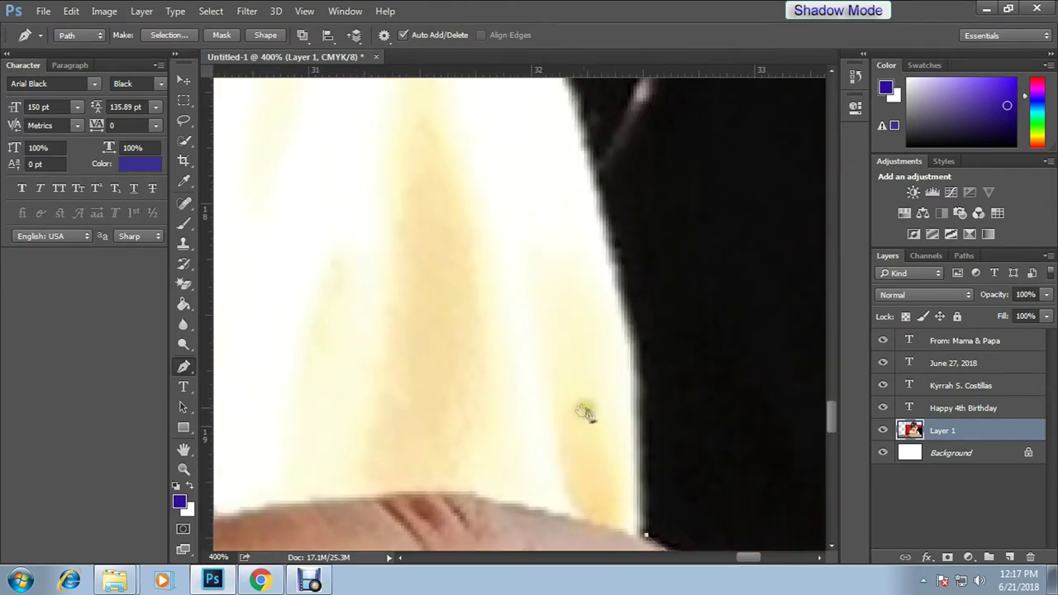
click(581, 166)
drag(586, 166, 585, 330)
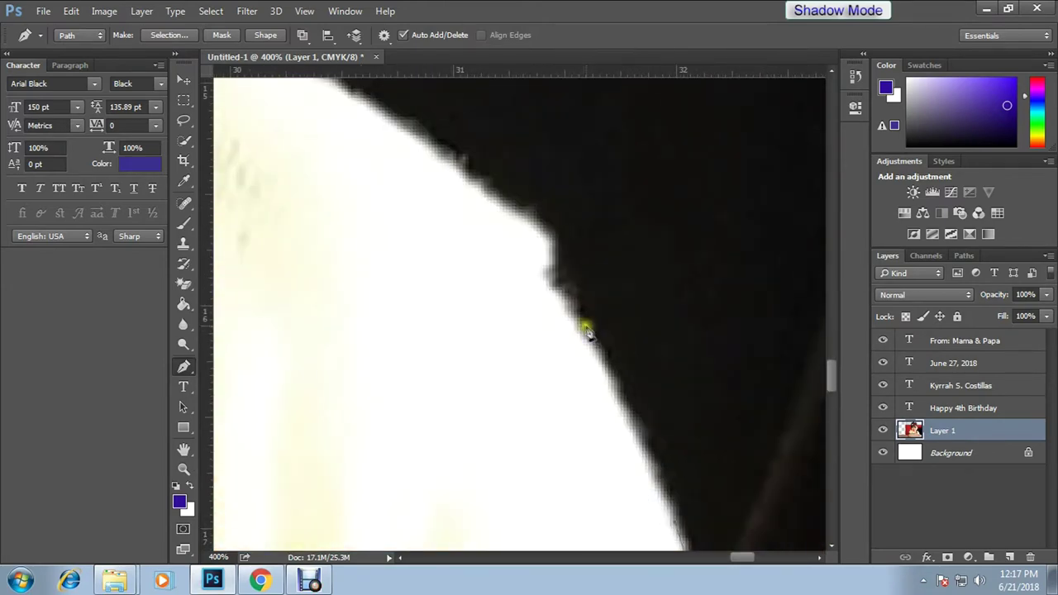
drag(496, 224, 591, 368)
click(413, 219)
click(312, 157)
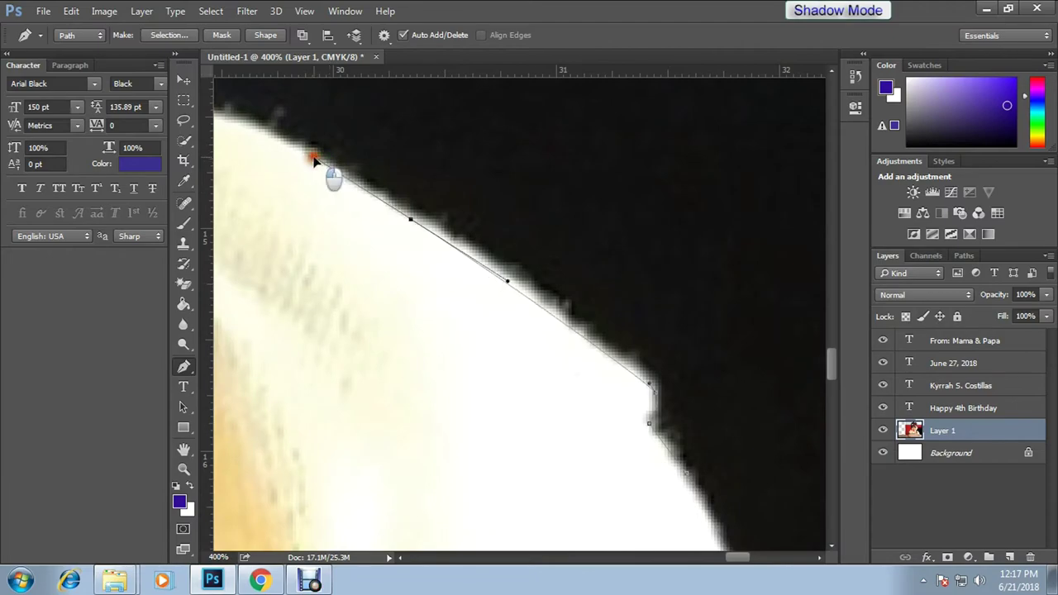
drag(285, 175, 538, 418)
drag(310, 315, 543, 468)
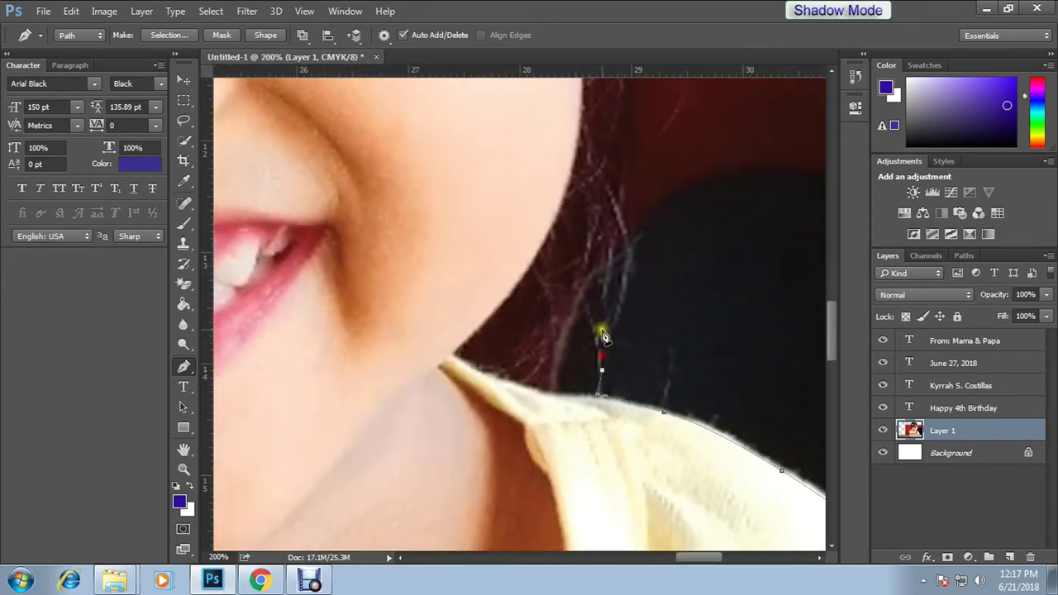
Move up past the ear and flower crown, anchoring points along the hair edge.
drag(636, 249, 622, 390)
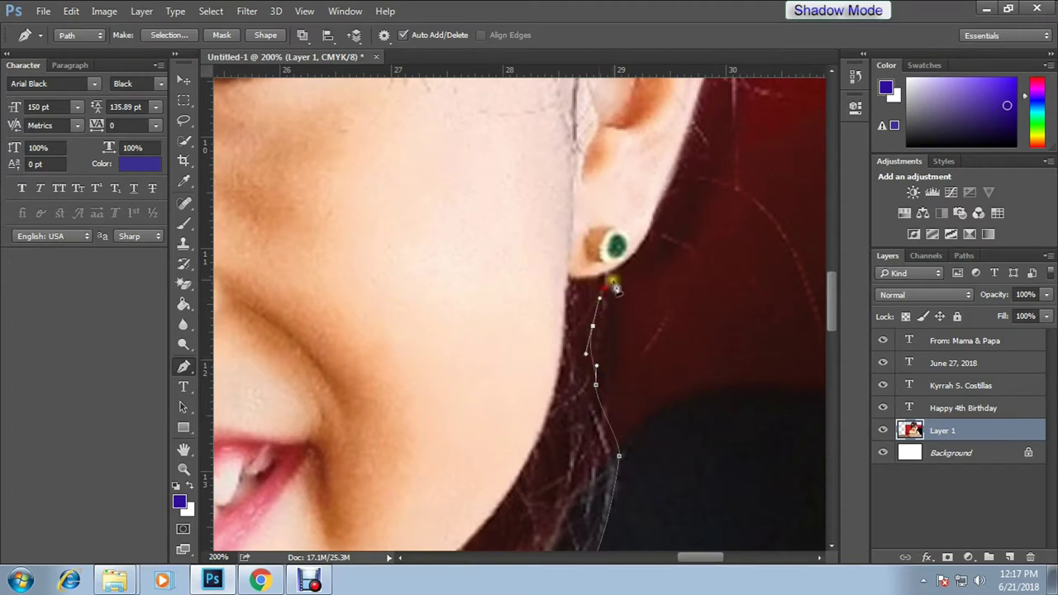
drag(626, 269, 535, 387)
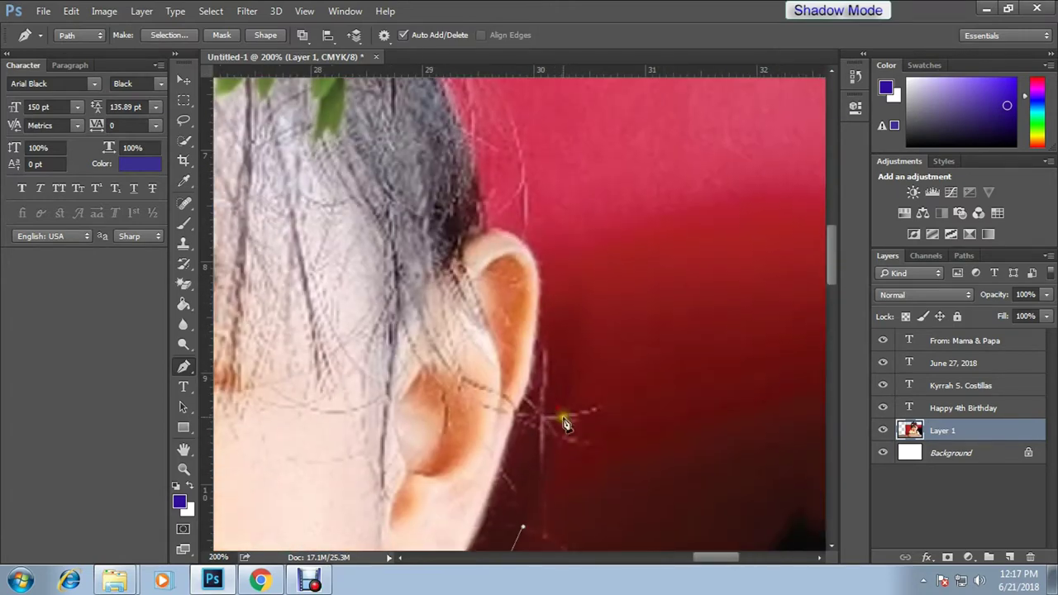
drag(537, 349, 492, 363)
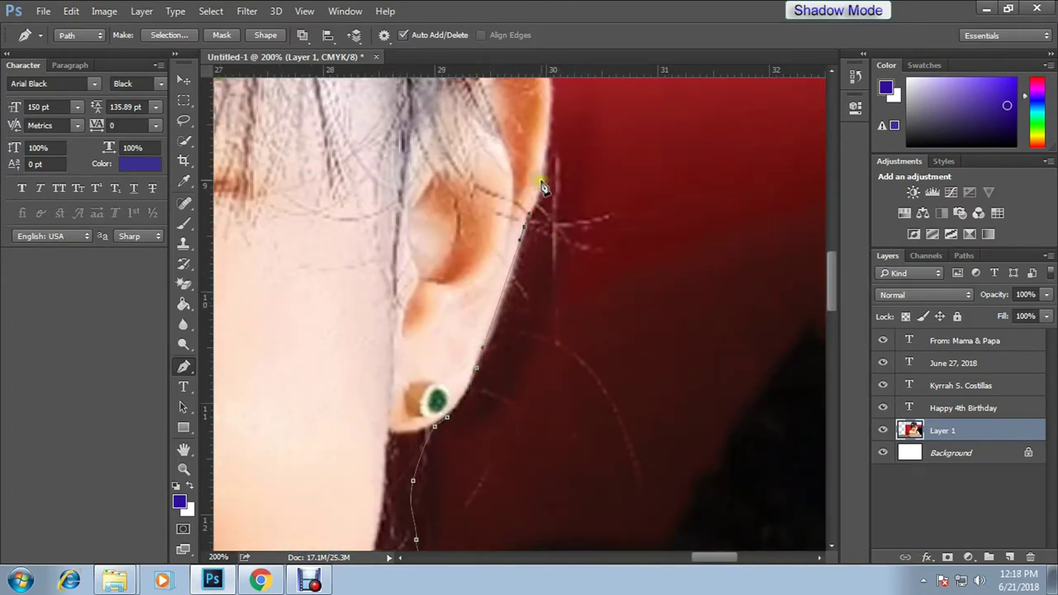
scroll(539, 190, up, 2)
scroll(530, 296, up, 3)
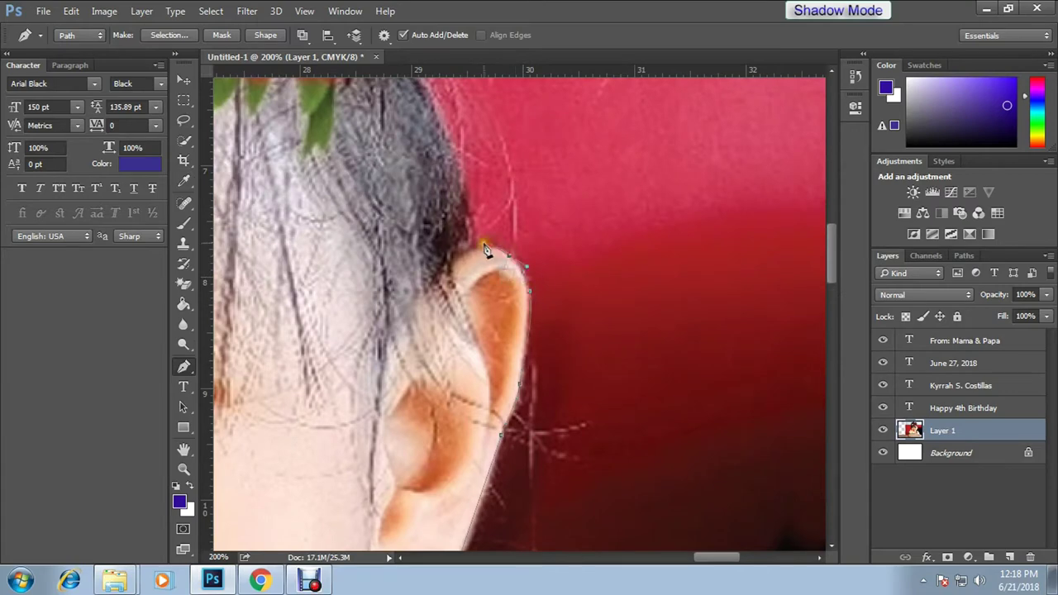
drag(487, 251, 472, 359)
scroll(477, 232, up, 3)
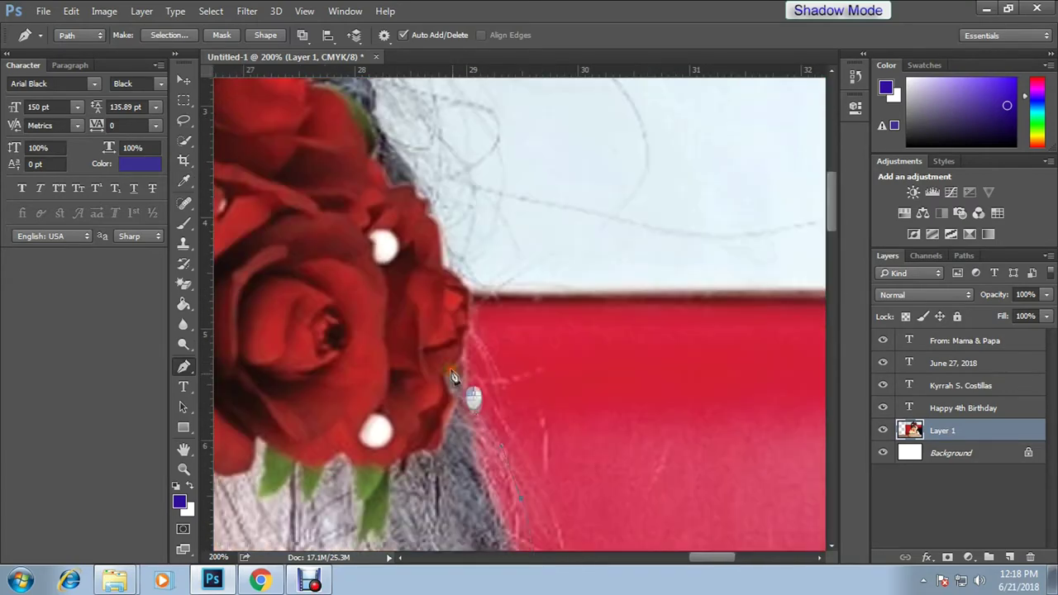
scroll(475, 311, up, 2)
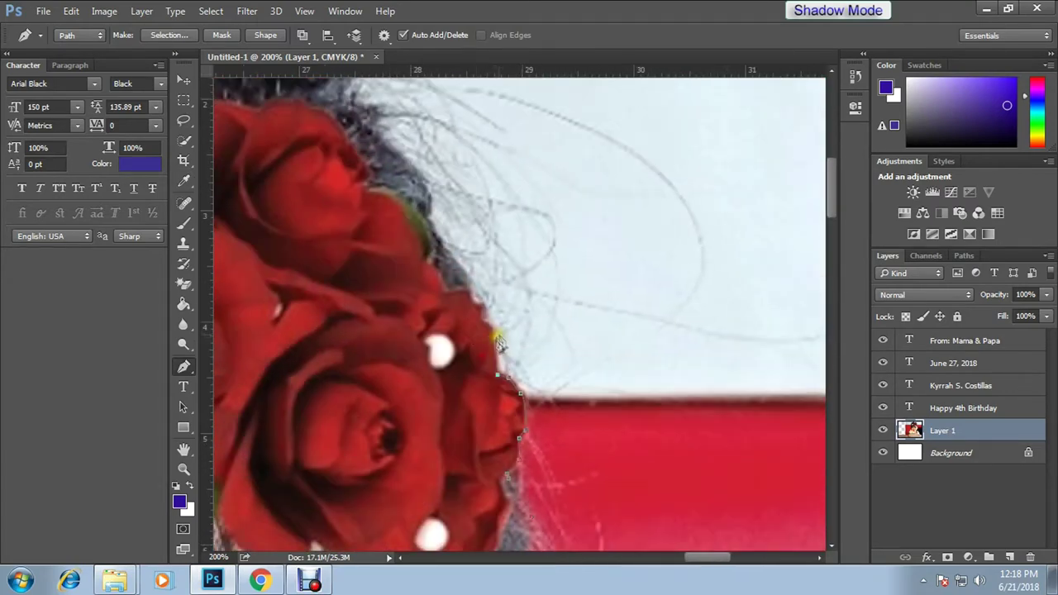
scroll(431, 204, up, 2)
scroll(499, 326, up, 1)
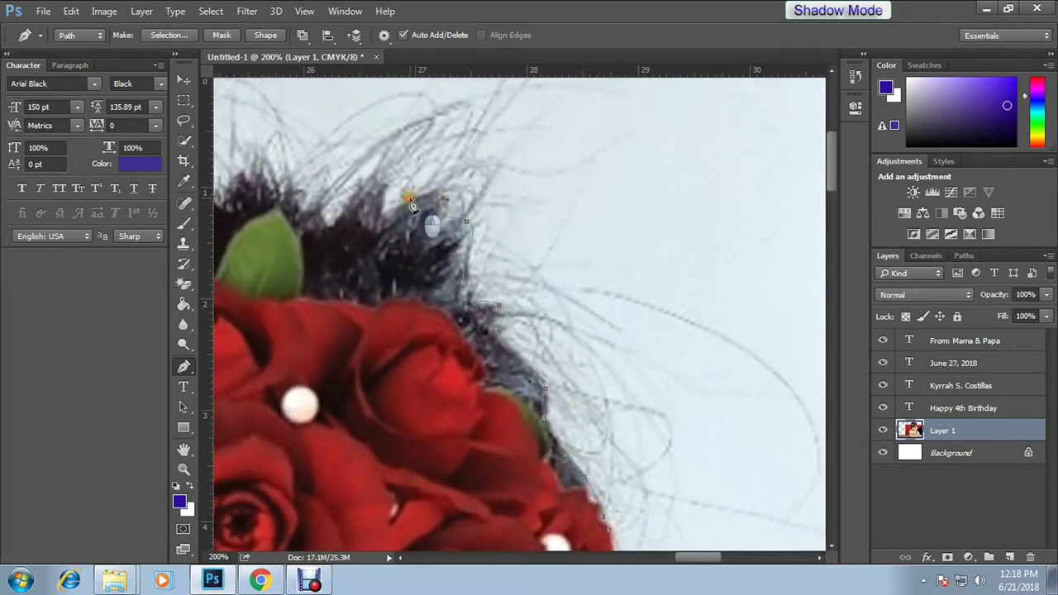
drag(410, 205, 491, 378)
click(507, 320)
click(475, 330)
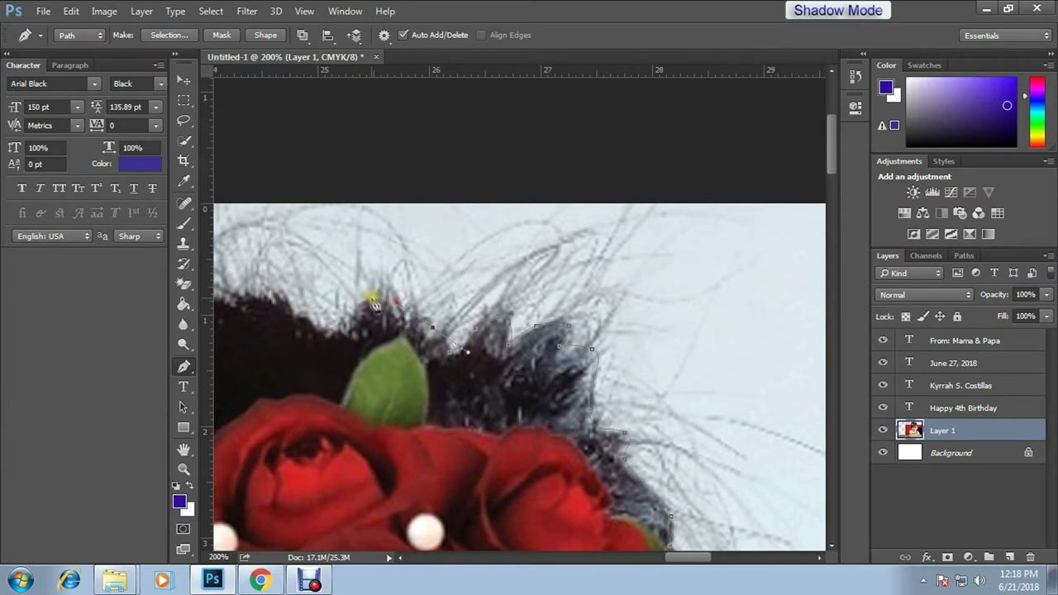
Continue the path across the top of the hair toward the rose crown.
drag(341, 335, 496, 349)
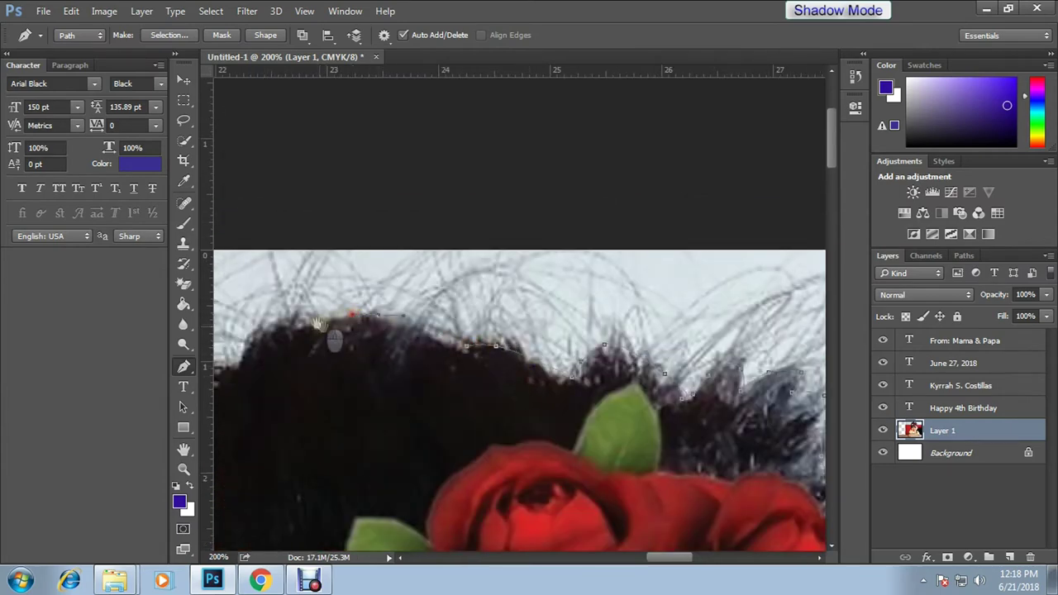
drag(331, 343, 539, 314)
click(538, 309)
click(493, 325)
click(444, 330)
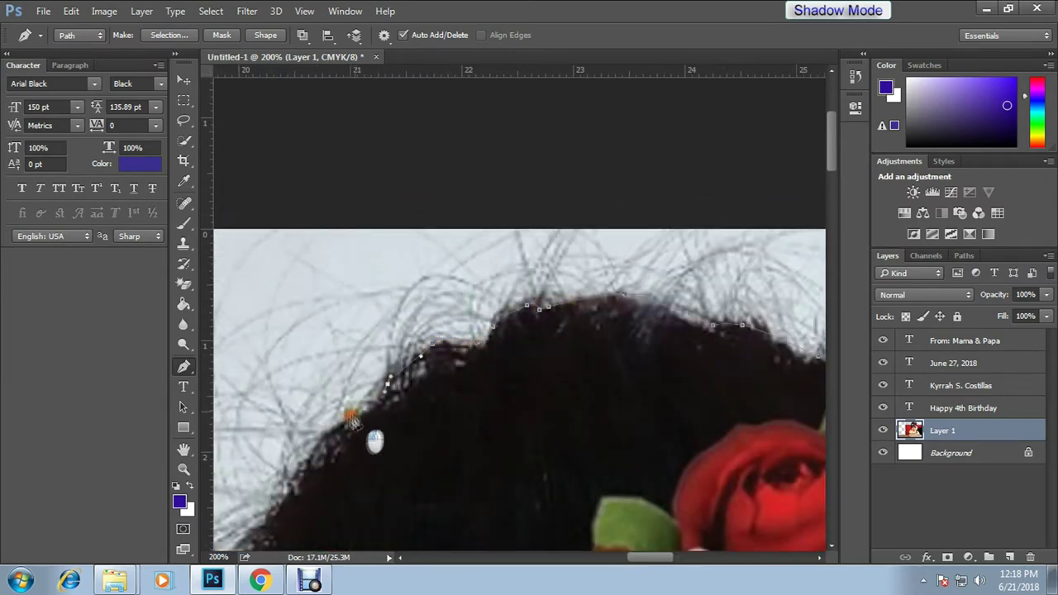
drag(358, 422, 499, 309)
scroll(484, 433, down, 3)
scroll(485, 433, down, 2)
scroll(486, 435, up, 3)
scroll(486, 435, up, 1)
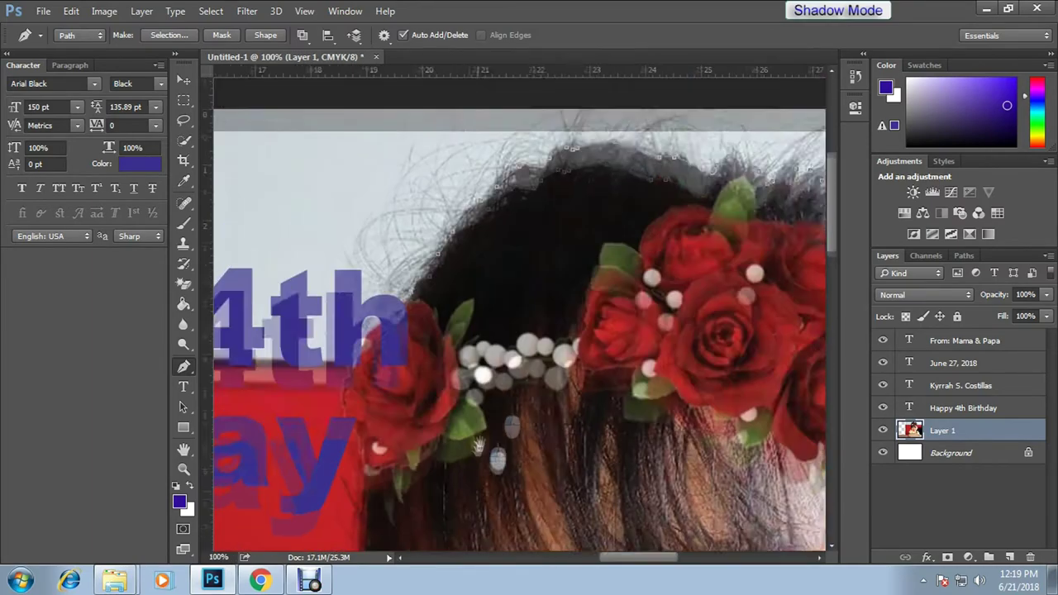
drag(596, 318, 584, 348)
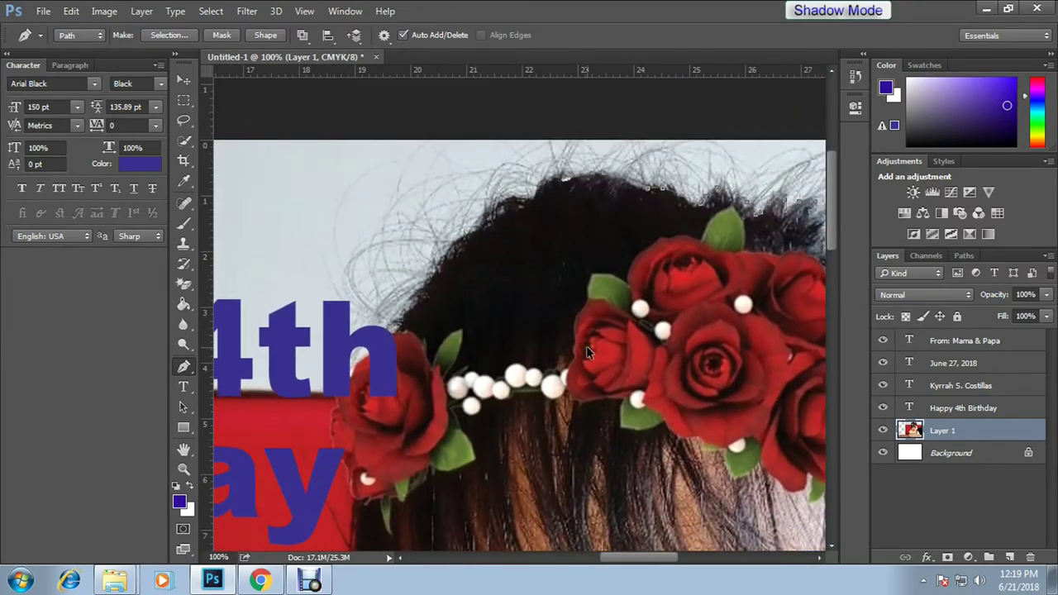
drag(587, 353, 375, 286)
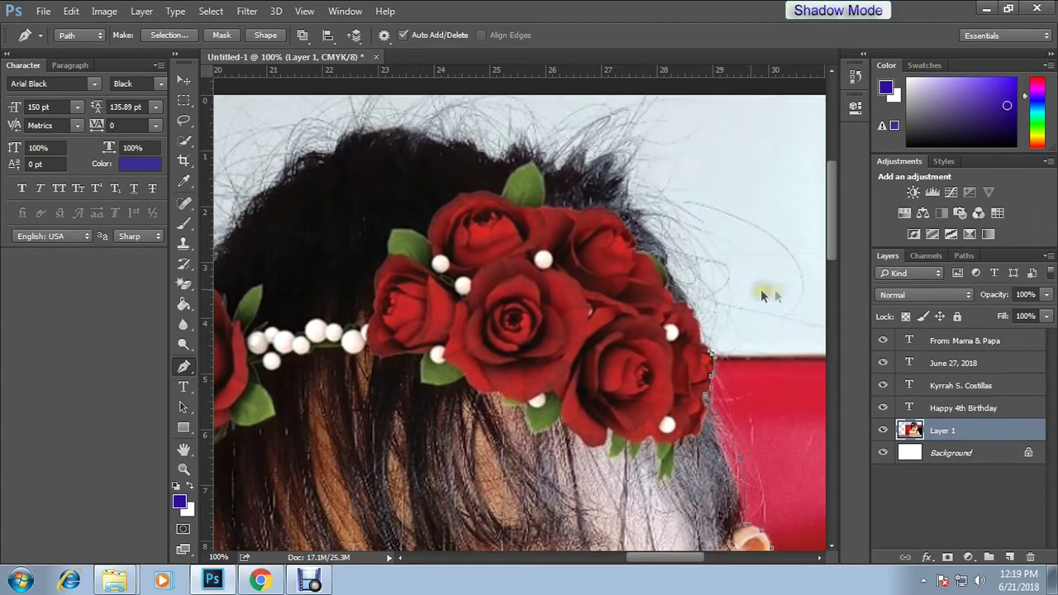
Hide the Happy 4th Birthday text layer.
key(ctrl+minus)
key(ctrl+minus)
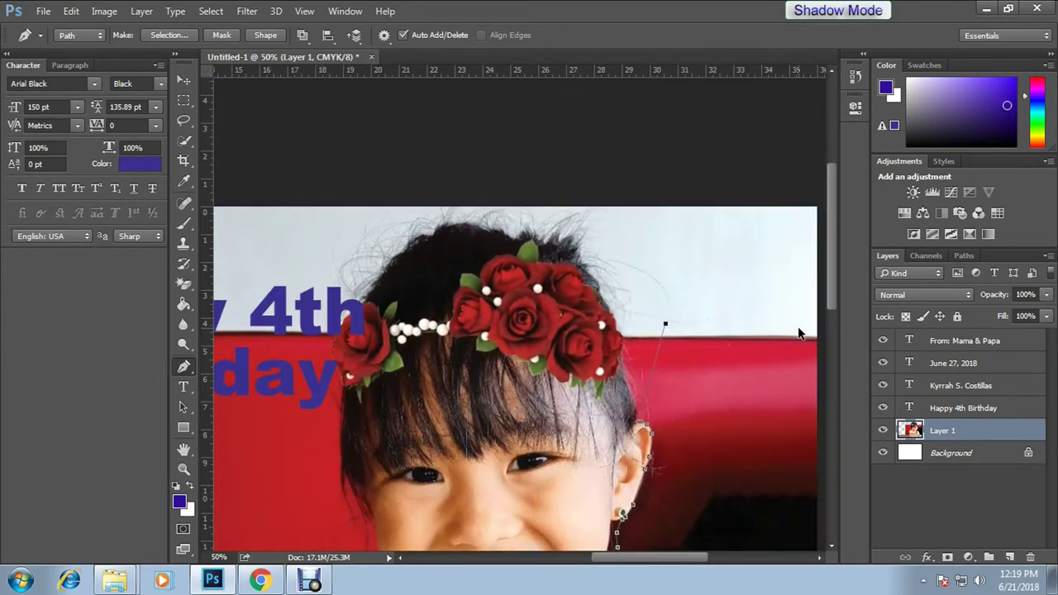
drag(392, 147, 553, 246)
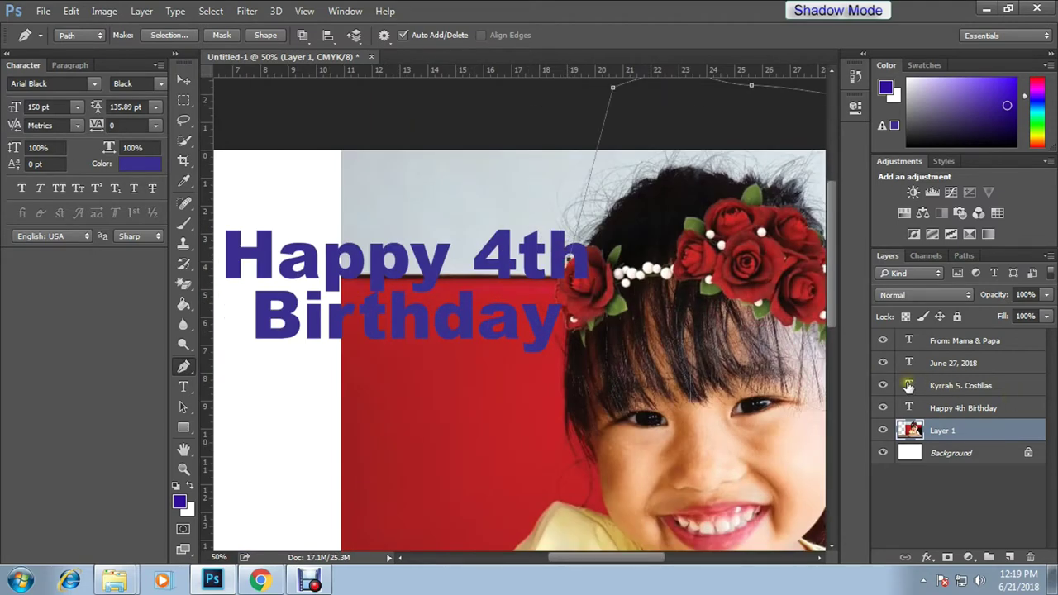
click(883, 408)
scroll(637, 385, up, 4)
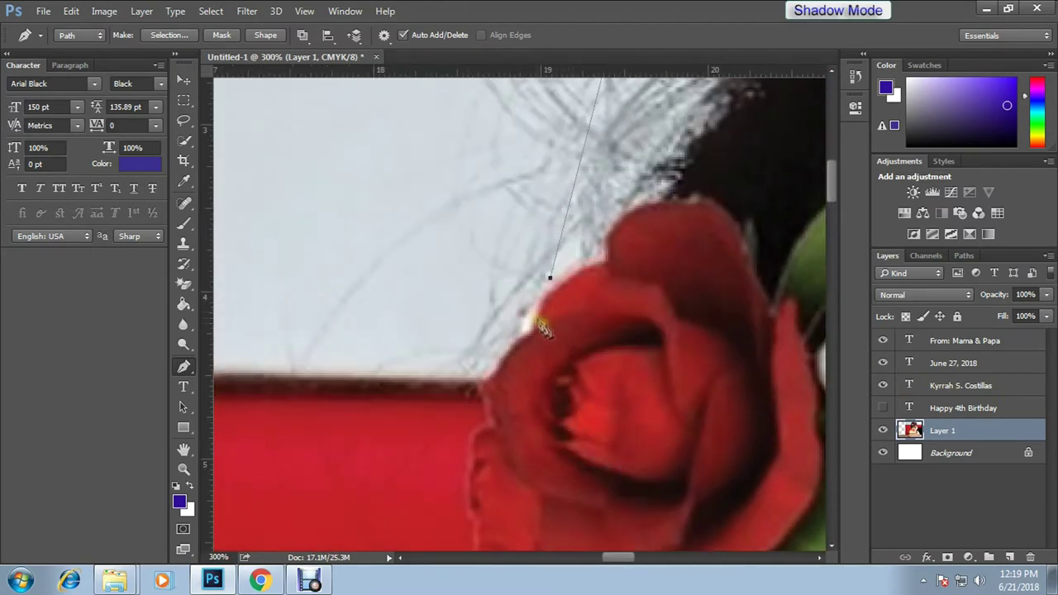
Trace the path around the rose edge where it meets the background.
click(497, 426)
scroll(497, 426, down, 3)
click(501, 286)
click(526, 447)
scroll(526, 447, down, 3)
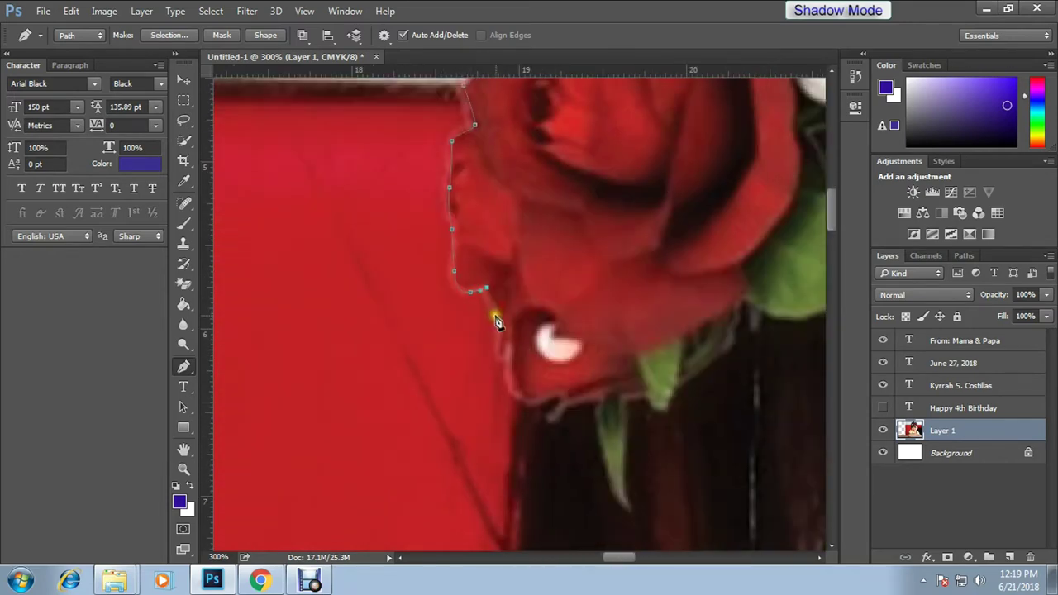
scroll(510, 378, down, 3)
click(440, 468)
Continue the path down the hair edge to the neck.
scroll(439, 468, down, 5)
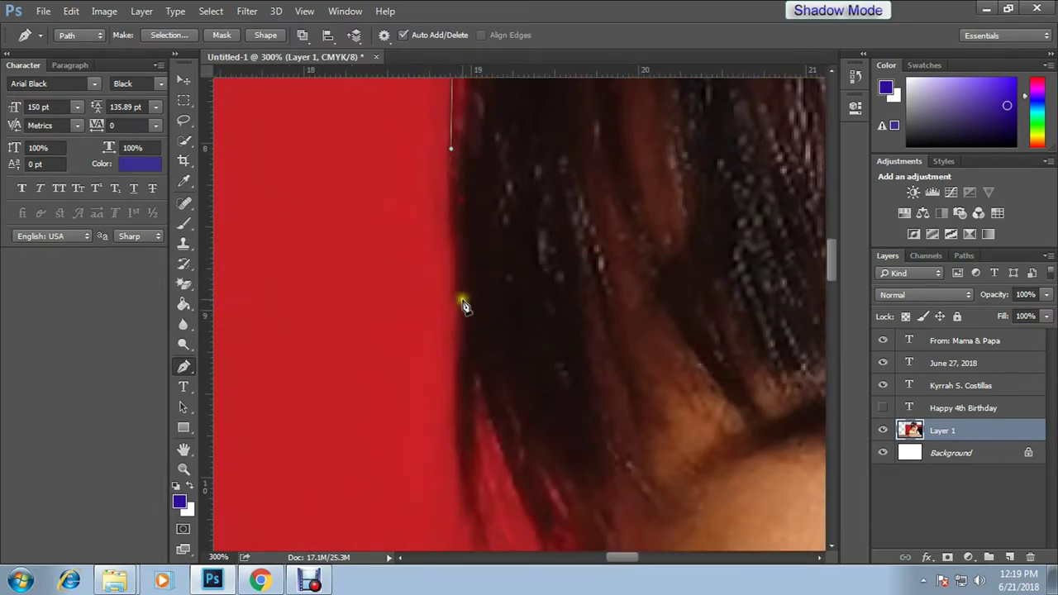
click(442, 460)
scroll(442, 460, down, 3)
click(507, 416)
click(515, 286)
scroll(543, 289, down, 5)
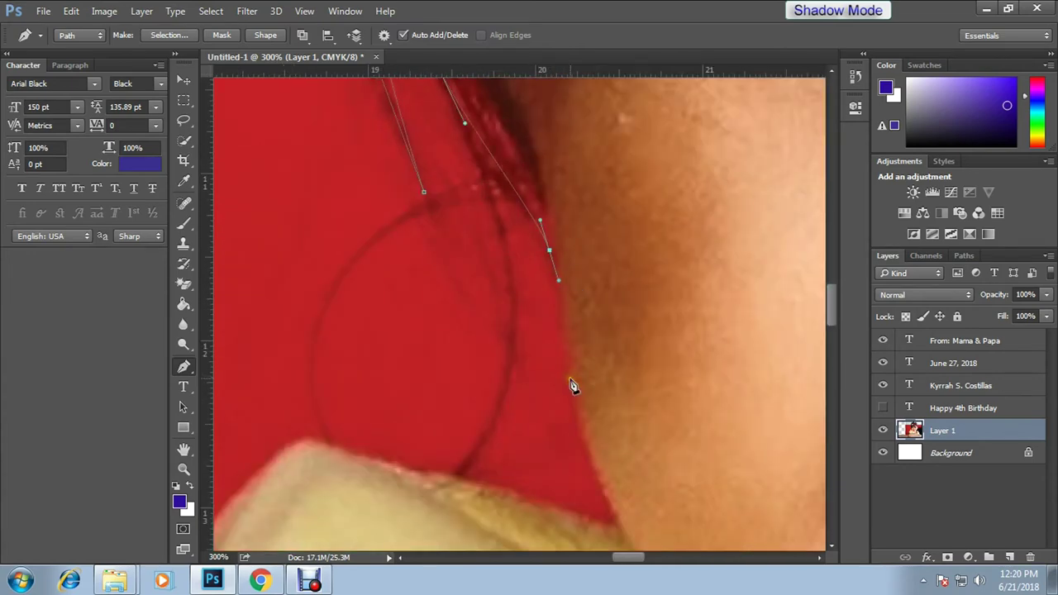
click(543, 331)
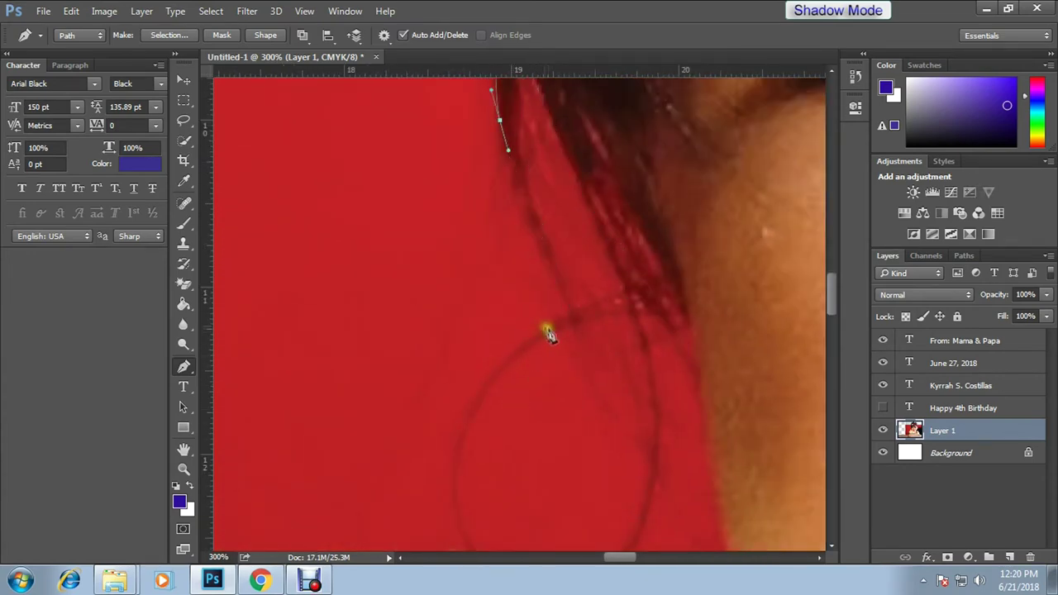
scroll(544, 330, down, 5)
scroll(420, 263, down, 3)
Anchor points along the shoulder and sleeve edges.
drag(472, 339, 512, 182)
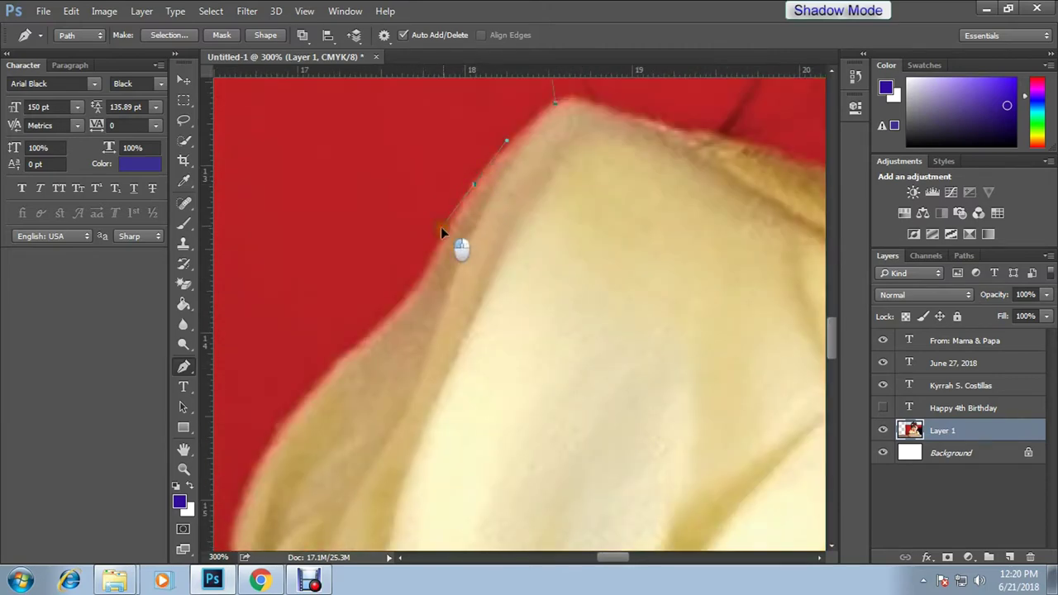
click(413, 303)
scroll(413, 302, down, 3)
scroll(492, 248, left, 3)
click(412, 382)
scroll(412, 382, down, 3)
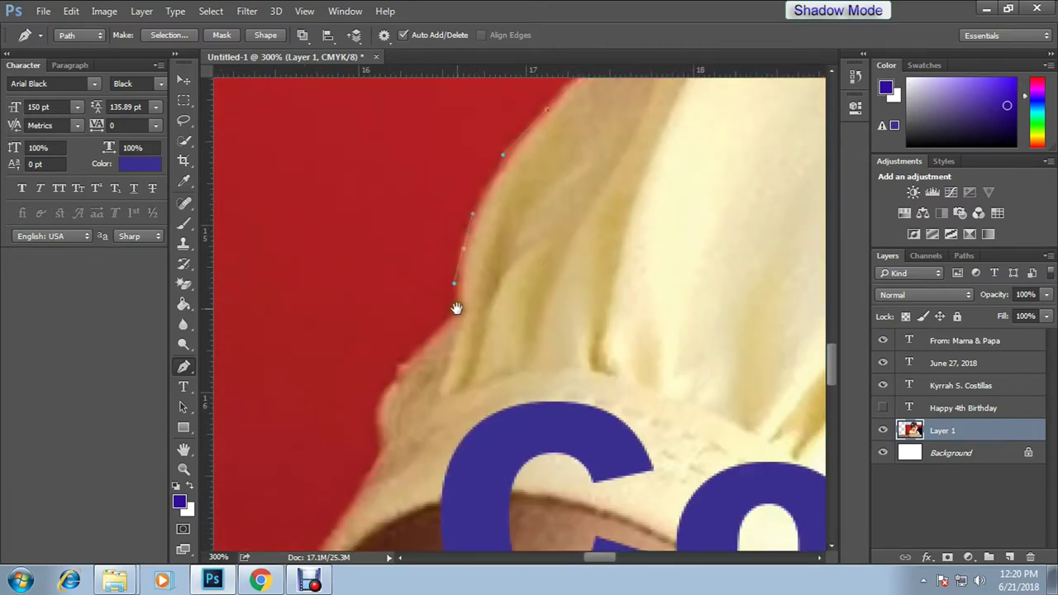
scroll(466, 306, down, 2)
scroll(465, 307, left, 3)
click(447, 355)
drag(447, 356, 521, 198)
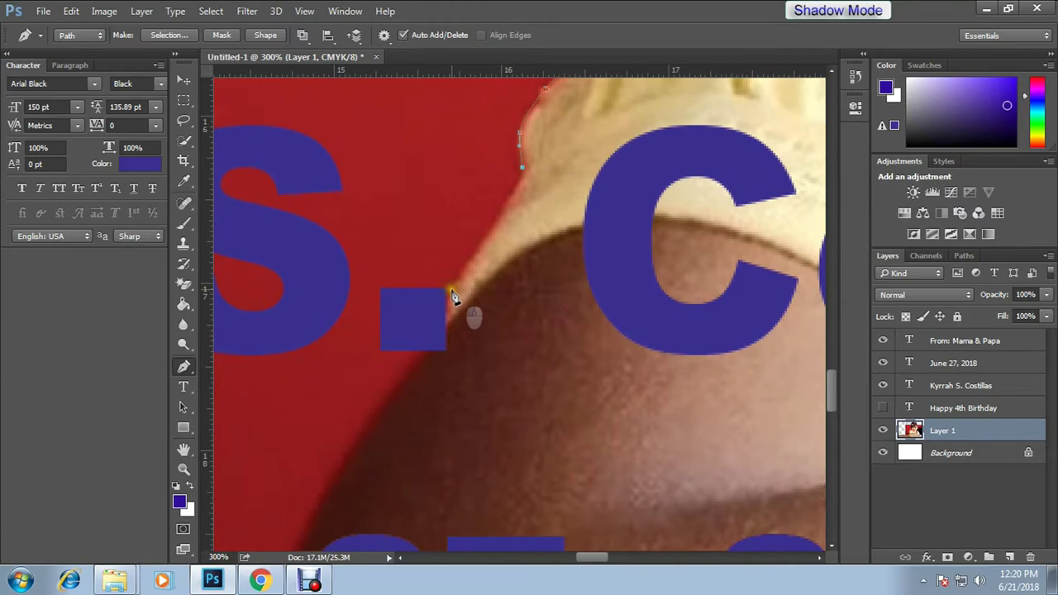
Hide the child's name and the June 27, 2018 date text layers.
click(883, 386)
scroll(449, 303, down, 3)
scroll(449, 303, left, 3)
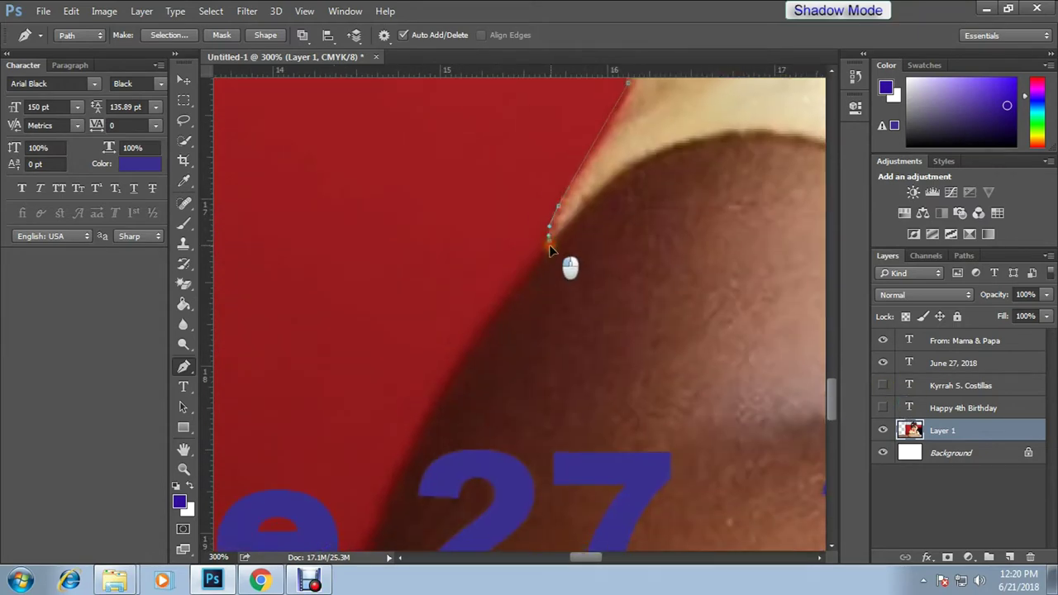
click(883, 366)
scroll(484, 278, down, 3)
Trace down the arm and along the table edge, closing the path.
click(437, 375)
scroll(438, 374, down, 3)
click(508, 379)
click(497, 430)
scroll(503, 427, down, 3)
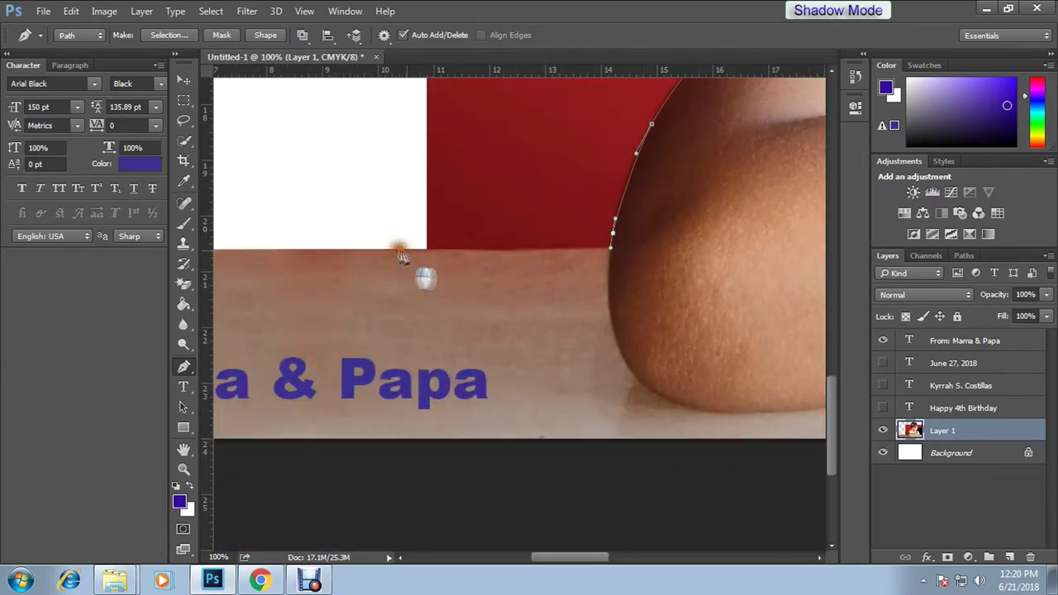
drag(346, 242, 405, 249)
click(610, 248)
click(404, 248)
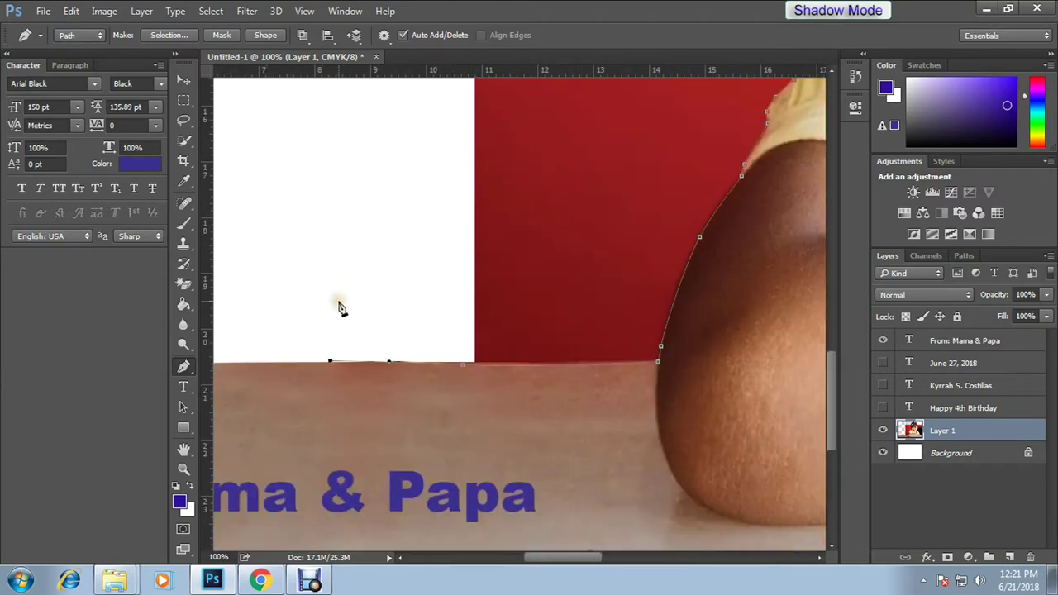
scroll(338, 303, down, 4)
scroll(342, 307, down, 1)
click(688, 389)
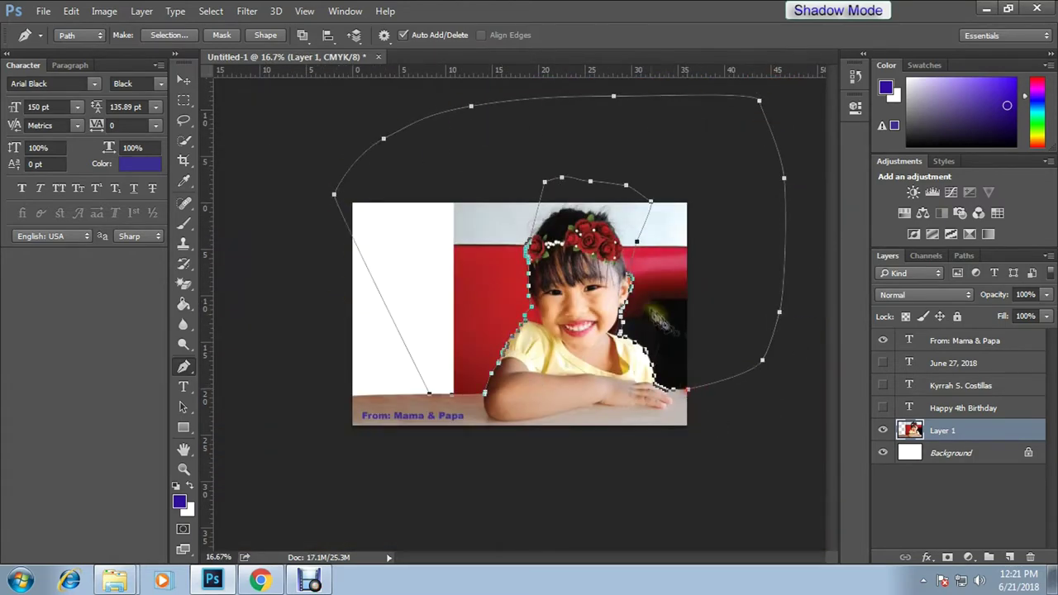
Convert the closed path to a selection, delete that area, and deselect.
key(ctrl+Return)
key(v)
key(Delete)
key(ctrl+d)
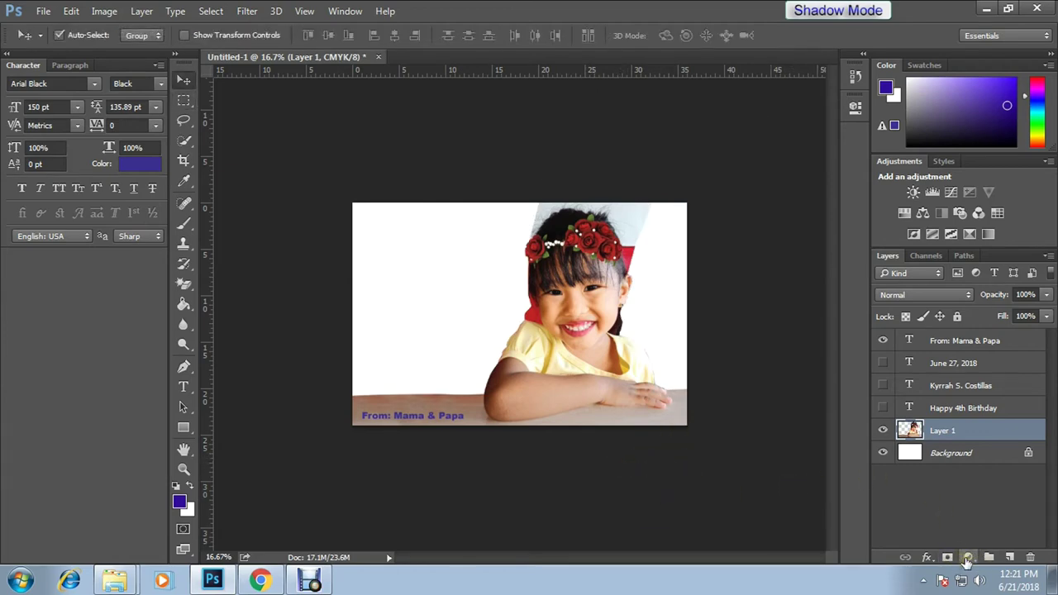
Add a mask to Layer 1 and brush out the leftover red beside the neck.
click(949, 558)
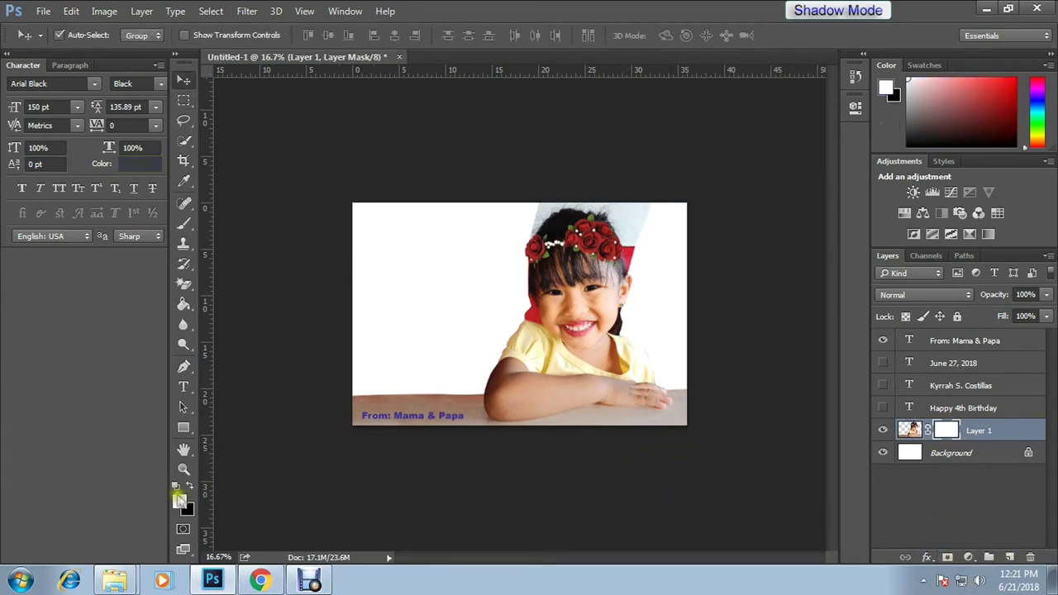
scroll(744, 343, up, 1)
scroll(744, 342, up, 2)
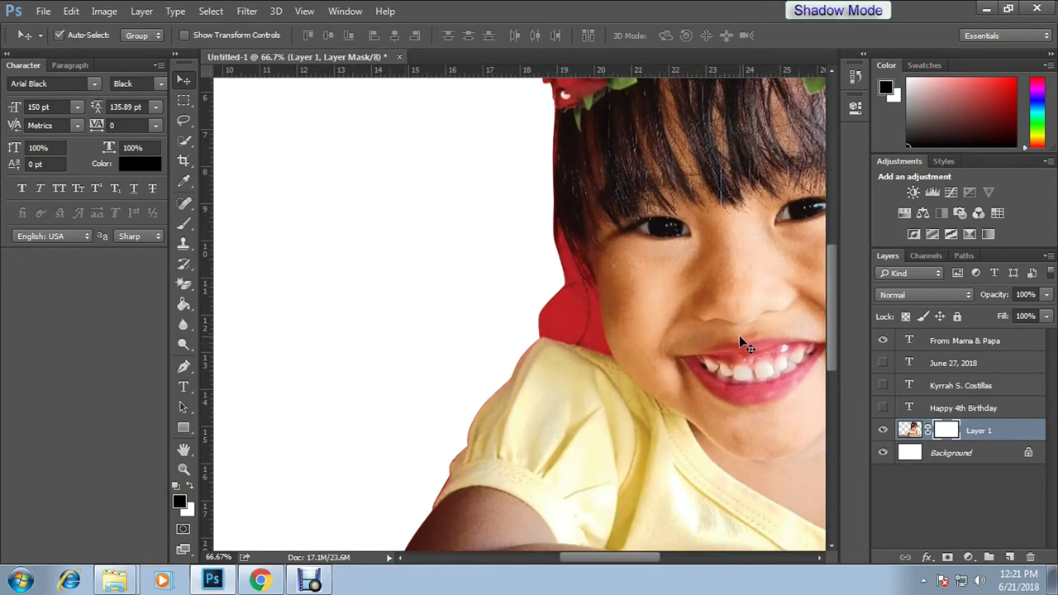
scroll(685, 355, up, 2)
key(b)
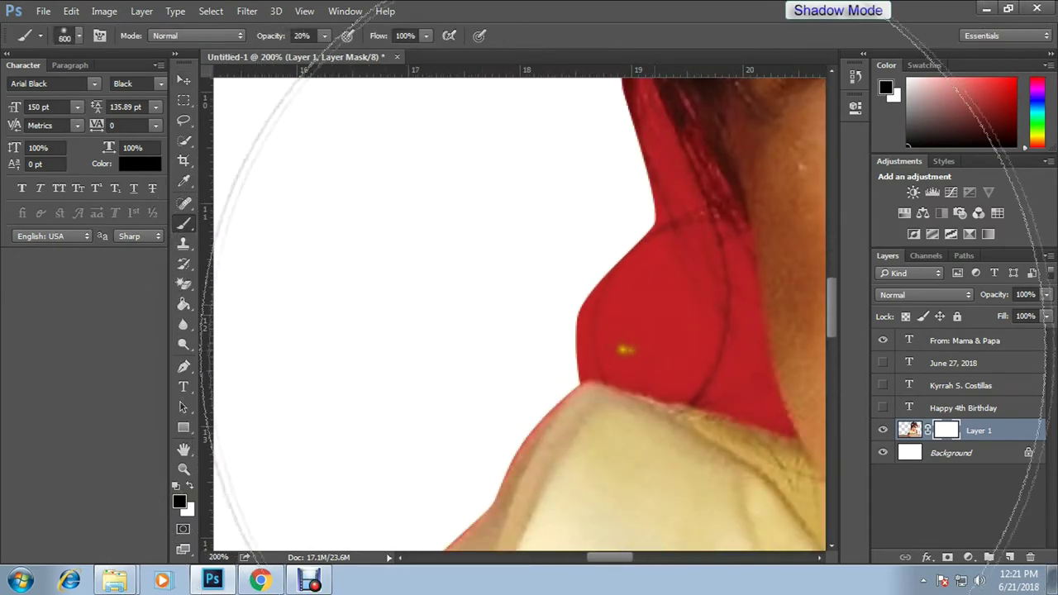
mouse_move(678, 290)
mouse_down()
mouse_move(643, 352)
mouse_move(593, 306)
mouse_up()
key(bracketleft)
key(bracketleft)
key(bracketleft)
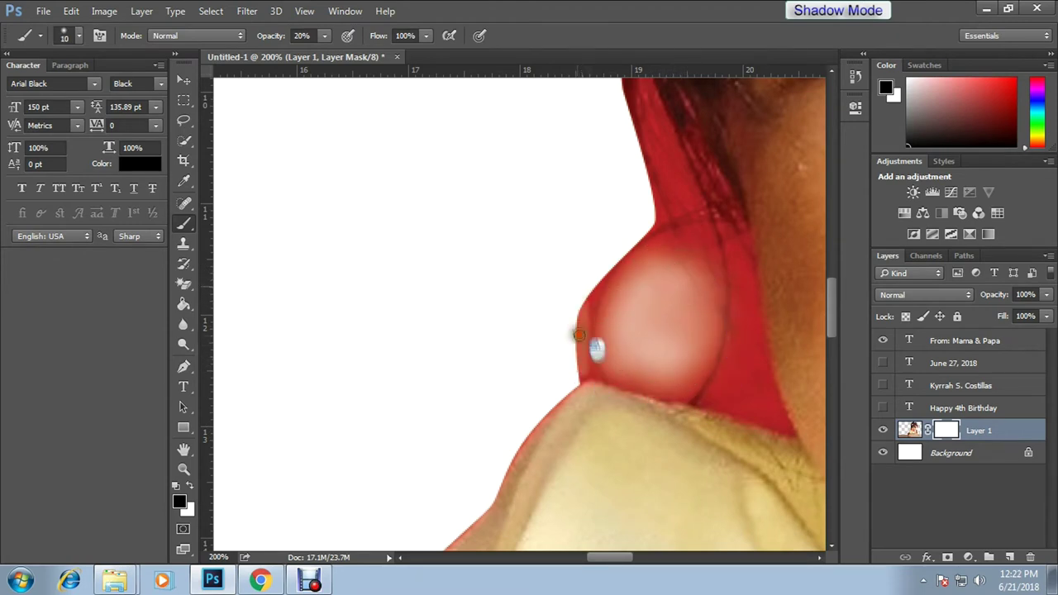
right_click(182, 224)
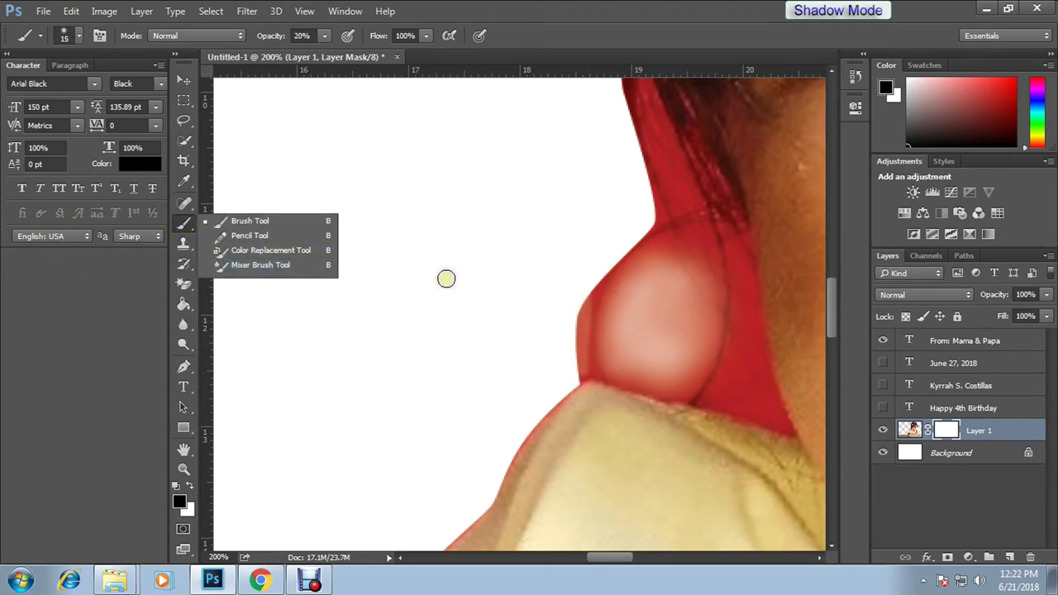
Zoom out and select the girl with the Quick Selection tool.
key(Escape)
key(ctrl+0)
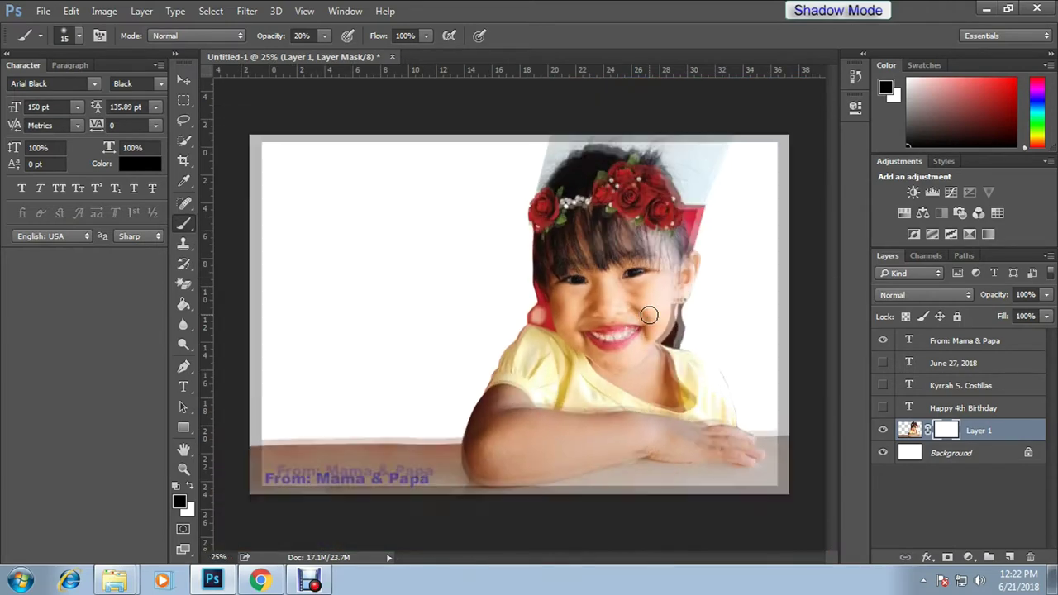
key(ctrl+plus)
key(w)
mouse_move(657, 170)
mouse_down()
mouse_move(661, 145)
mouse_move(790, 517)
mouse_move(521, 460)
mouse_up()
key(v)
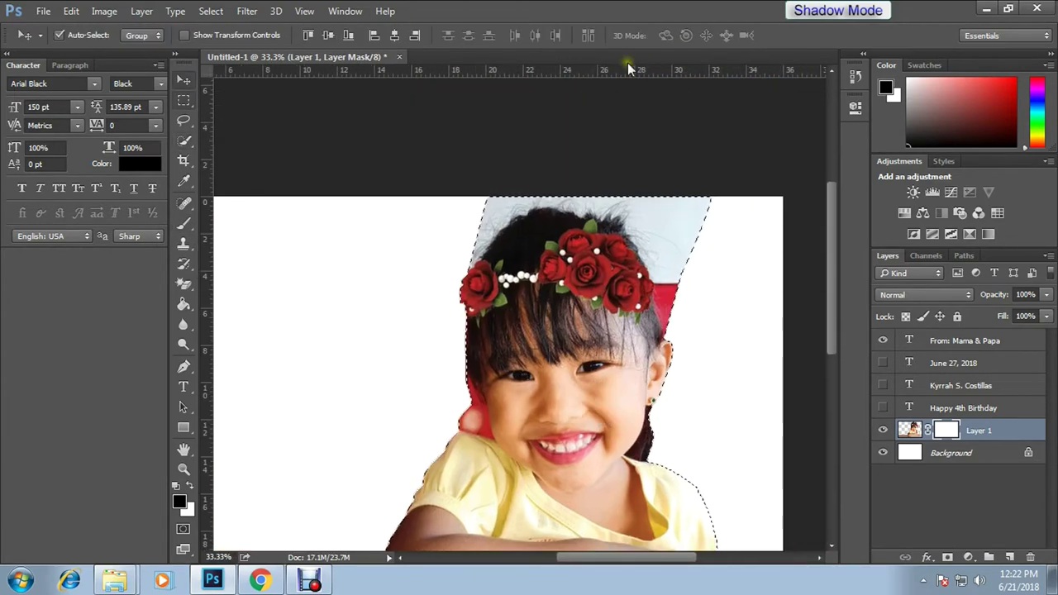
key(ctrl+alt+r)
Enable Smart Radius and set Radius 11.3 px, Smooth 9, Feather 1.0 px, Contrast 8%.
drag(516, 52, 745, 115)
click(728, 222)
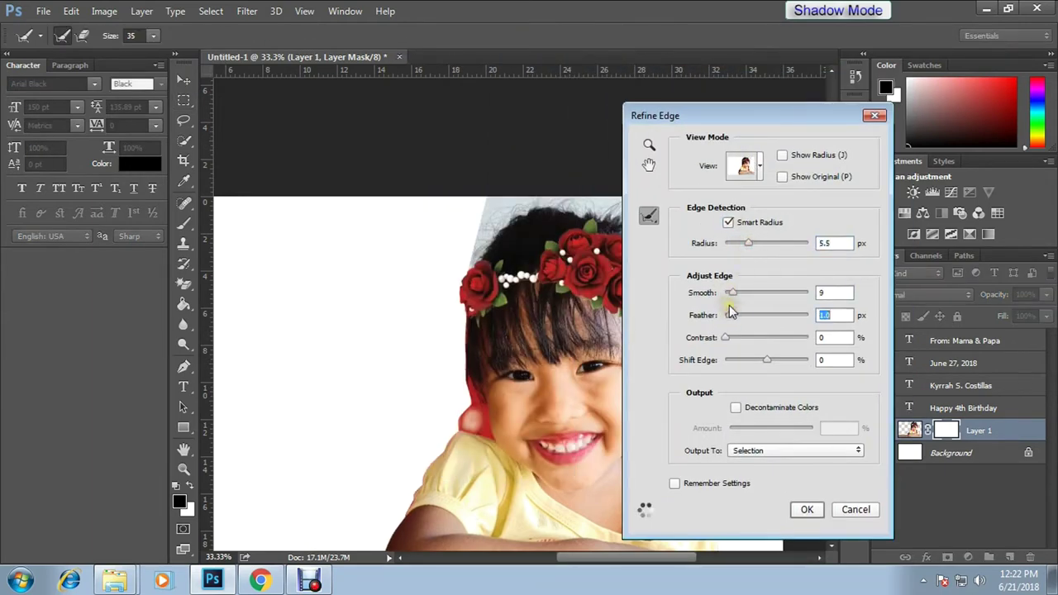
click(730, 339)
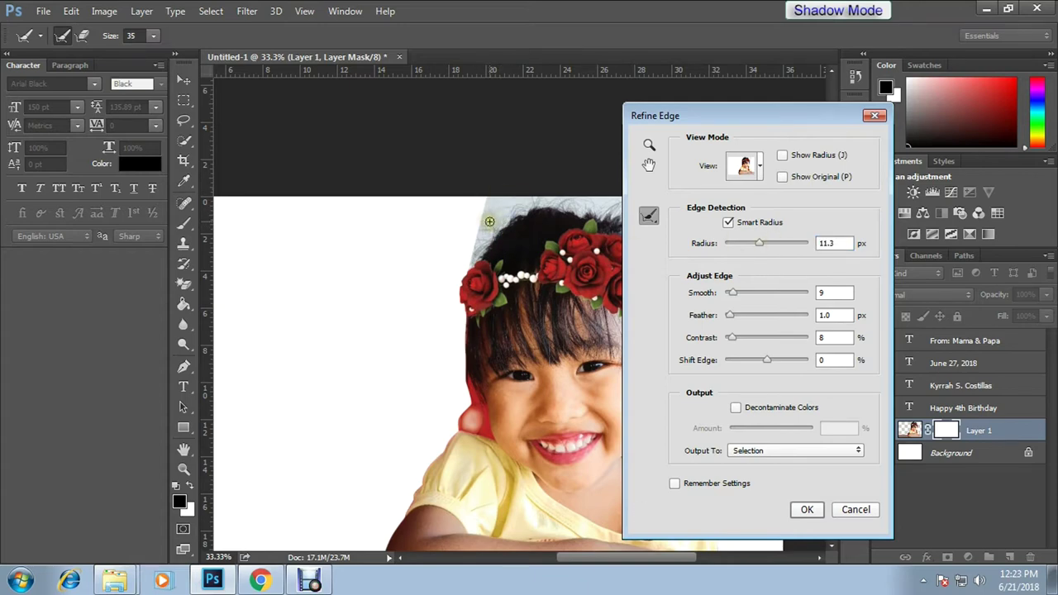
Zoom in and brush along the hair edge to refine the strands around the head.
key(ctrl+plus)
key(ctrl+plus)
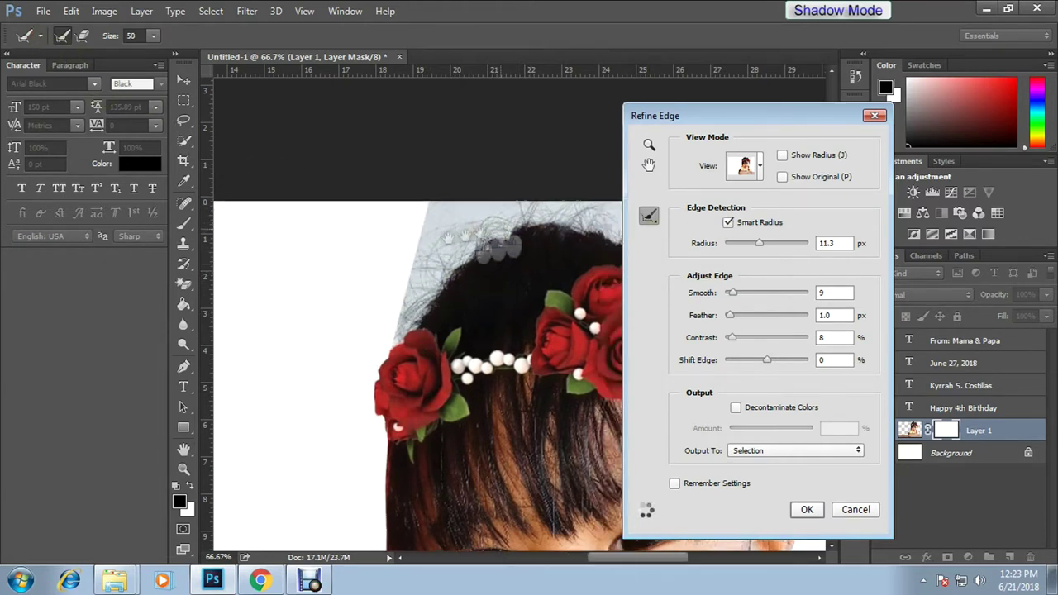
drag(488, 213, 423, 228)
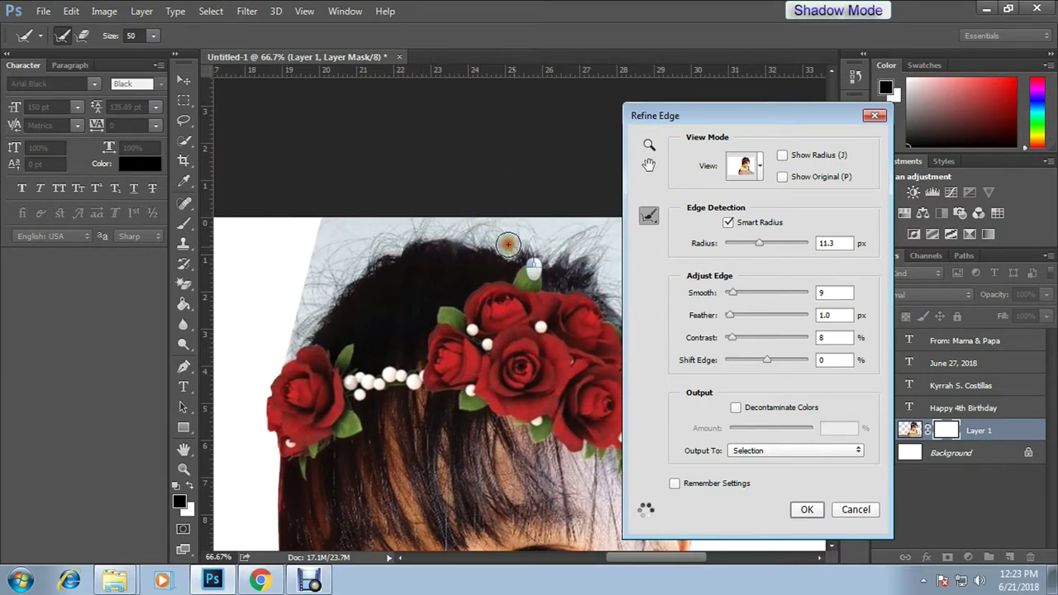
drag(551, 243, 432, 193)
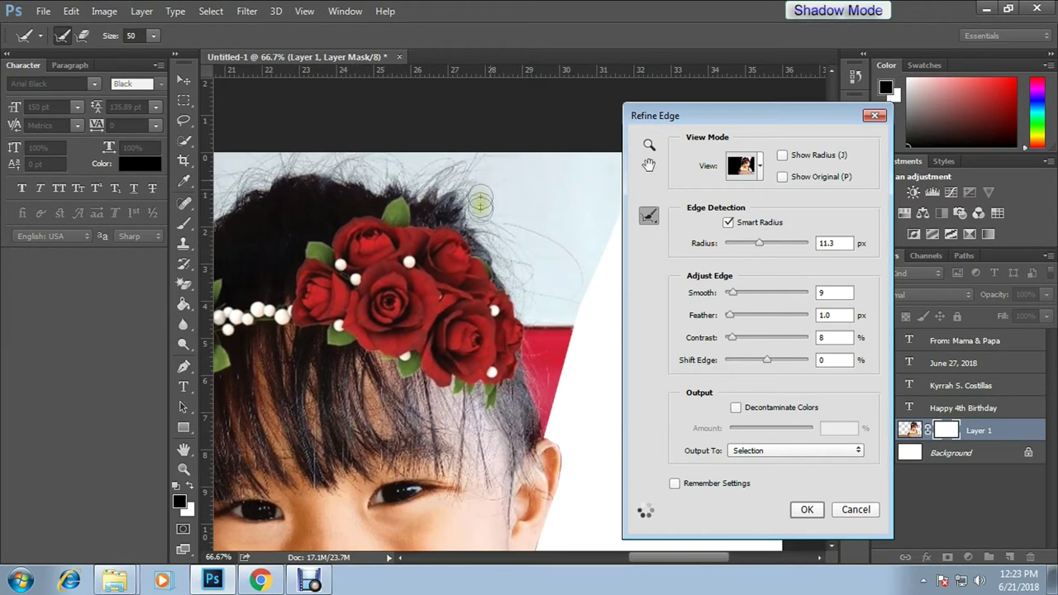
drag(541, 323, 534, 264)
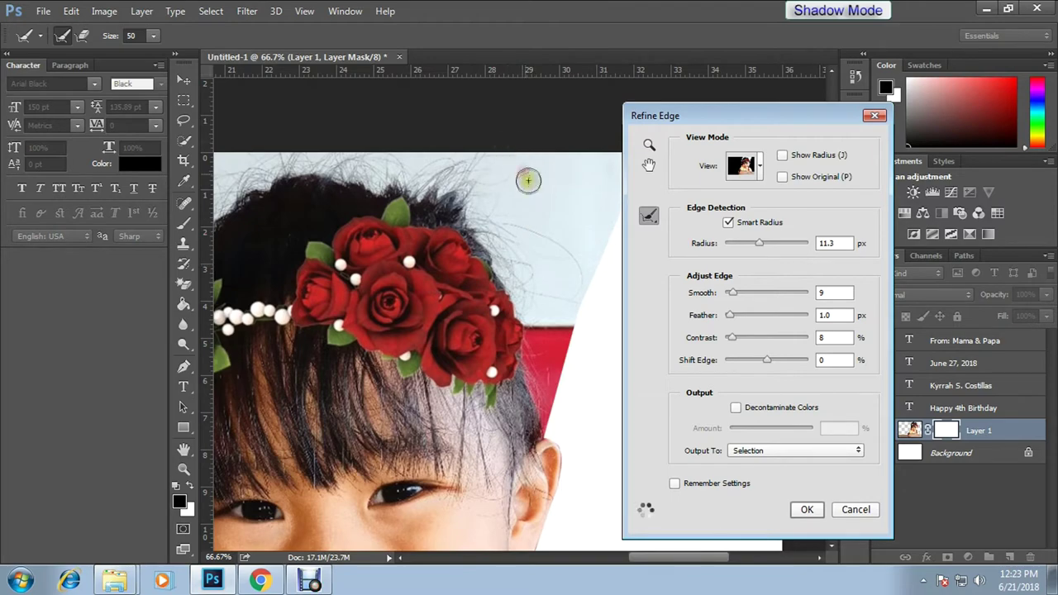
mouse_move(306, 97)
mouse_down()
mouse_move(413, 222)
mouse_move(468, 180)
mouse_up()
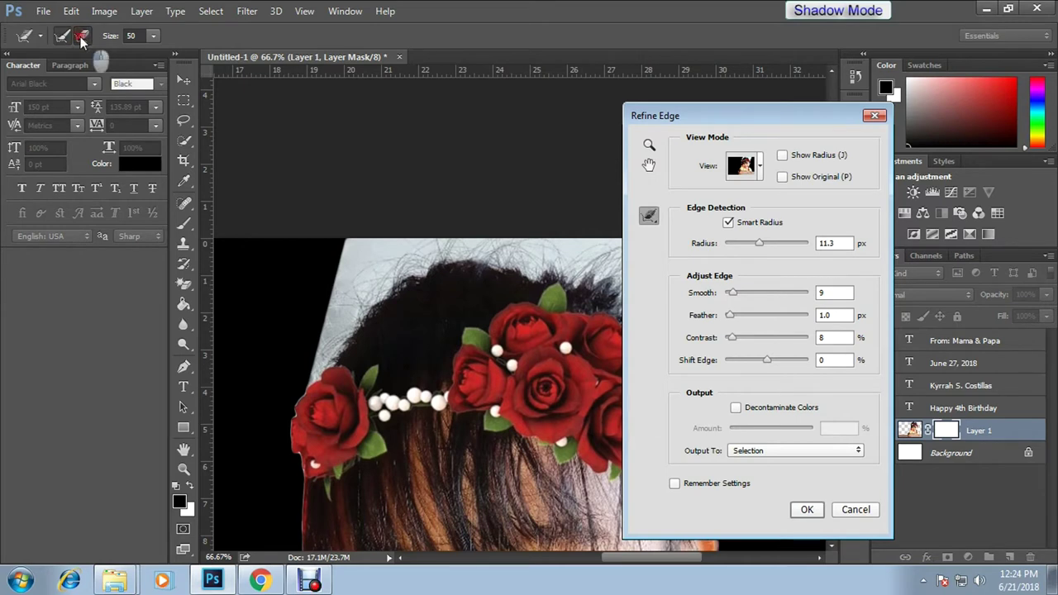
Brush Refine Radius over the top-left hair edge, shrinking the brush for finer strands.
drag(372, 261, 335, 269)
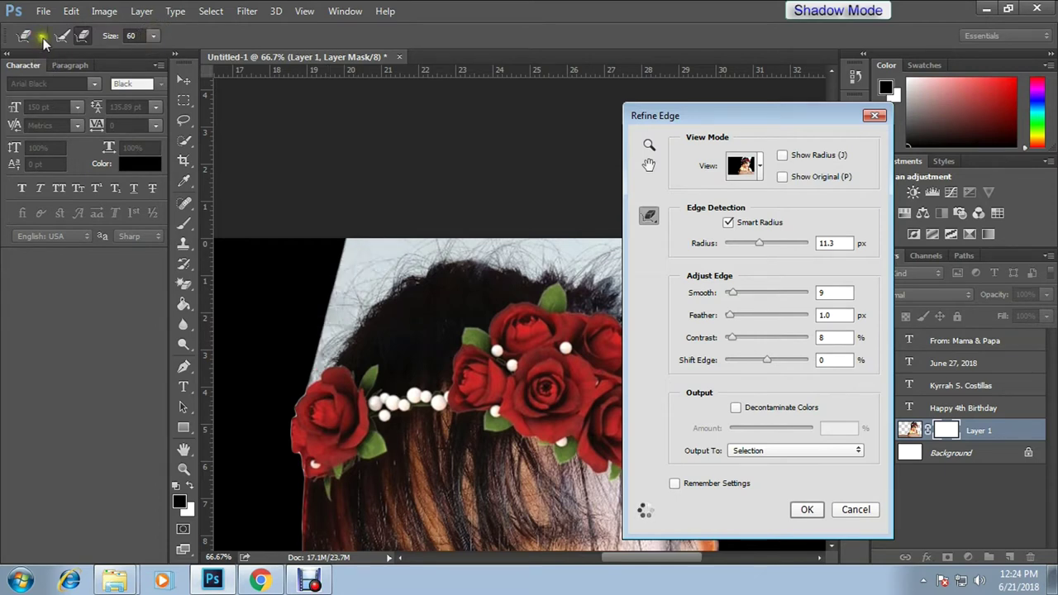
click(153, 36)
drag(346, 263, 382, 224)
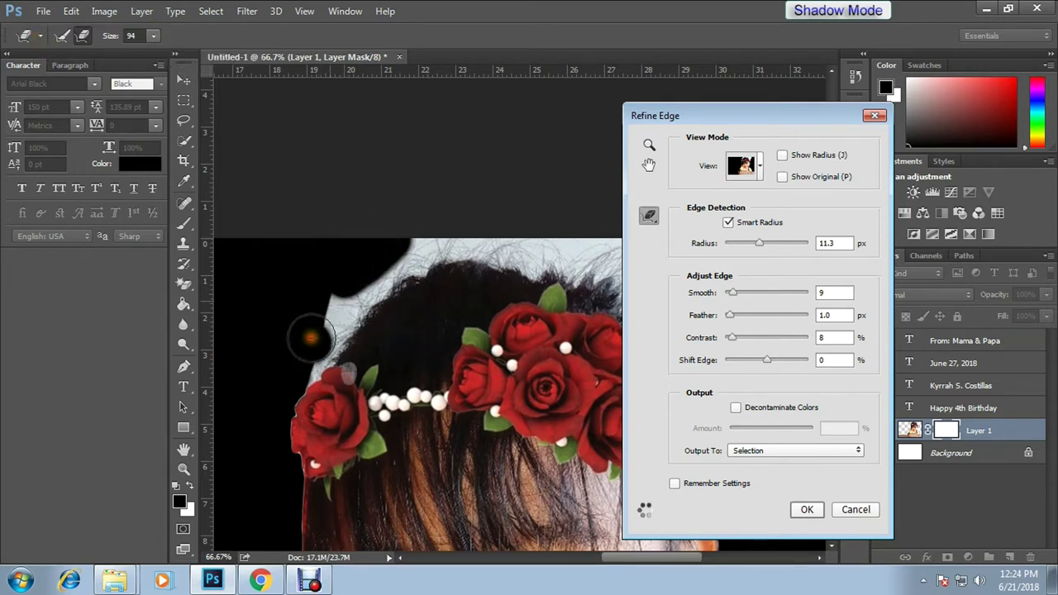
key(bracketleft)
key(bracketleft)
key(bracketleft)
mouse_move(298, 364)
mouse_down()
mouse_move(417, 263)
mouse_move(556, 264)
mouse_move(445, 219)
mouse_move(269, 191)
mouse_up()
mouse_move(365, 192)
mouse_down()
mouse_move(481, 270)
mouse_move(529, 324)
mouse_move(364, 185)
mouse_up()
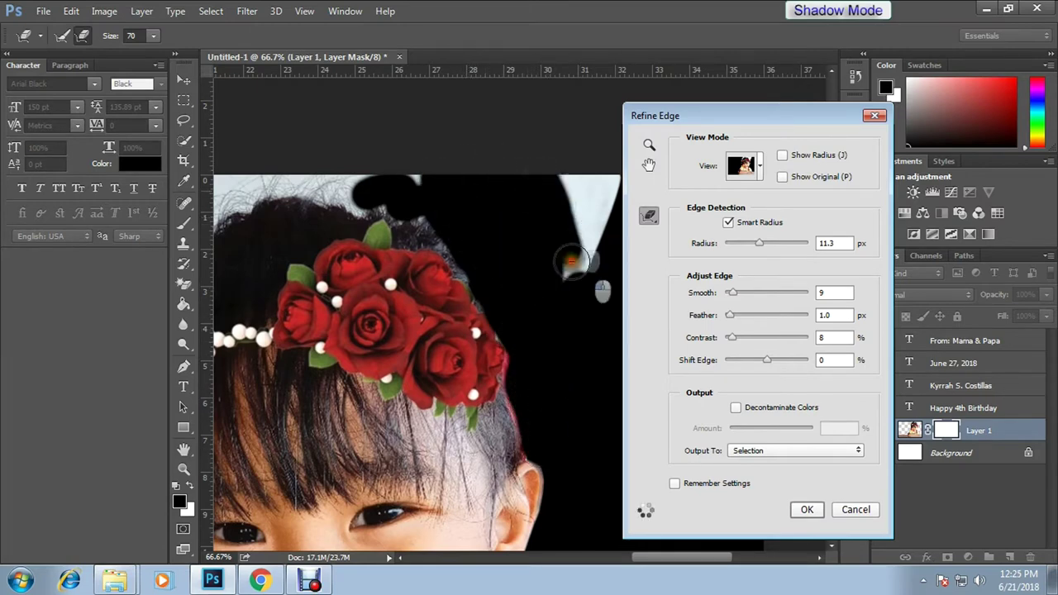
drag(364, 186, 314, 192)
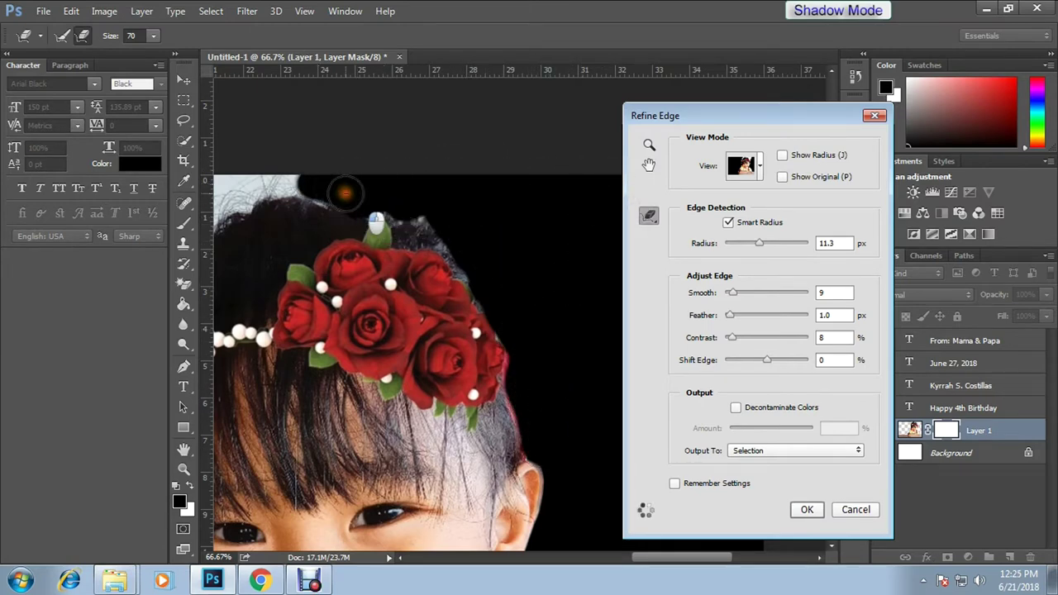
drag(289, 229, 339, 122)
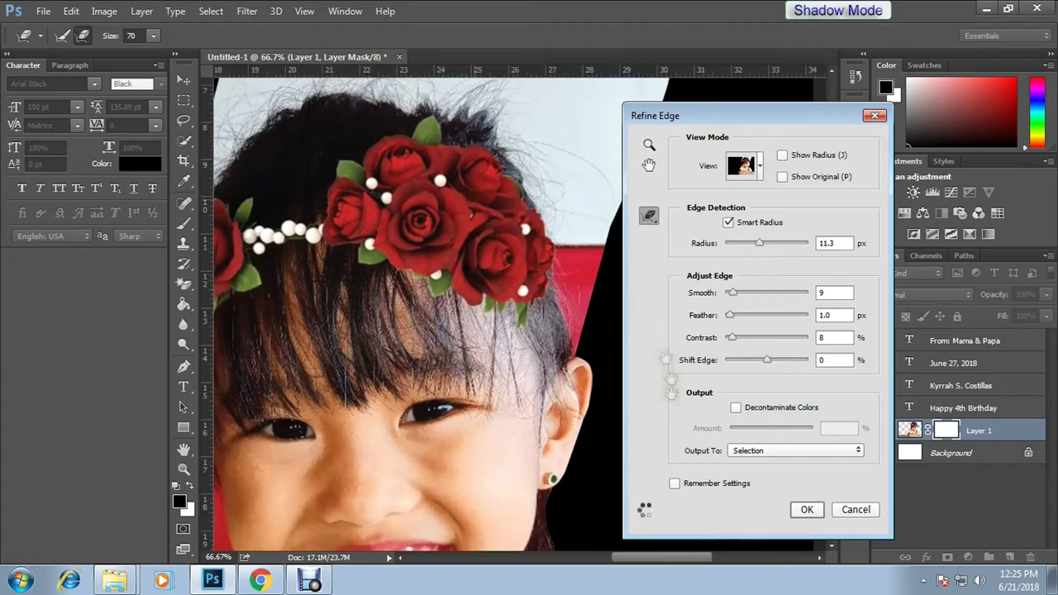
Switch the preview to Overlay and refine stray hairs beside the cheek and crown.
click(759, 165)
click(719, 237)
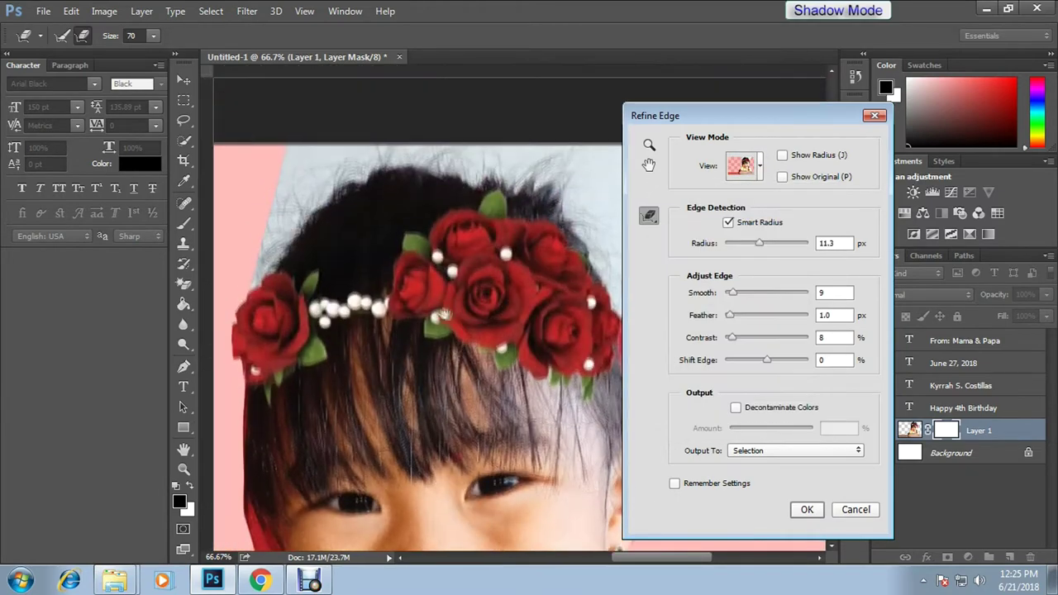
mouse_move(507, 342)
mouse_down()
mouse_move(490, 336)
mouse_move(461, 352)
mouse_up()
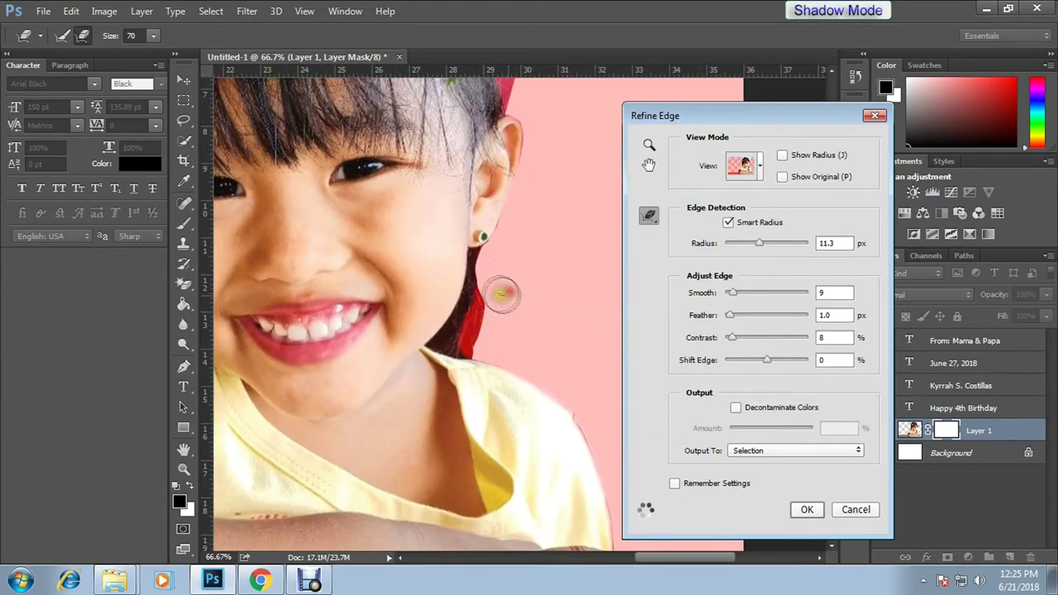
drag(478, 343, 499, 294)
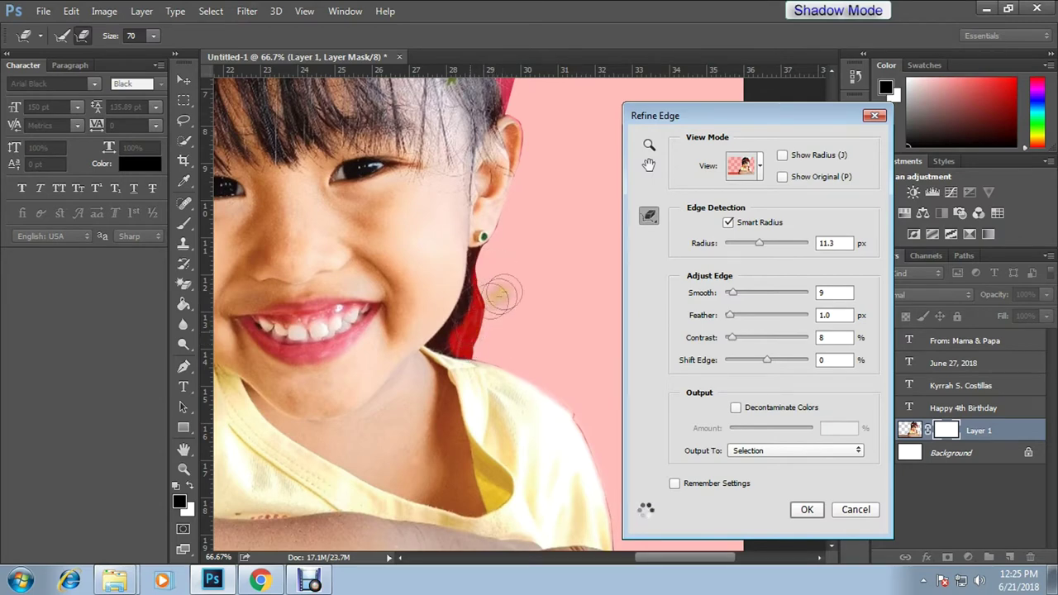
drag(564, 188, 526, 328)
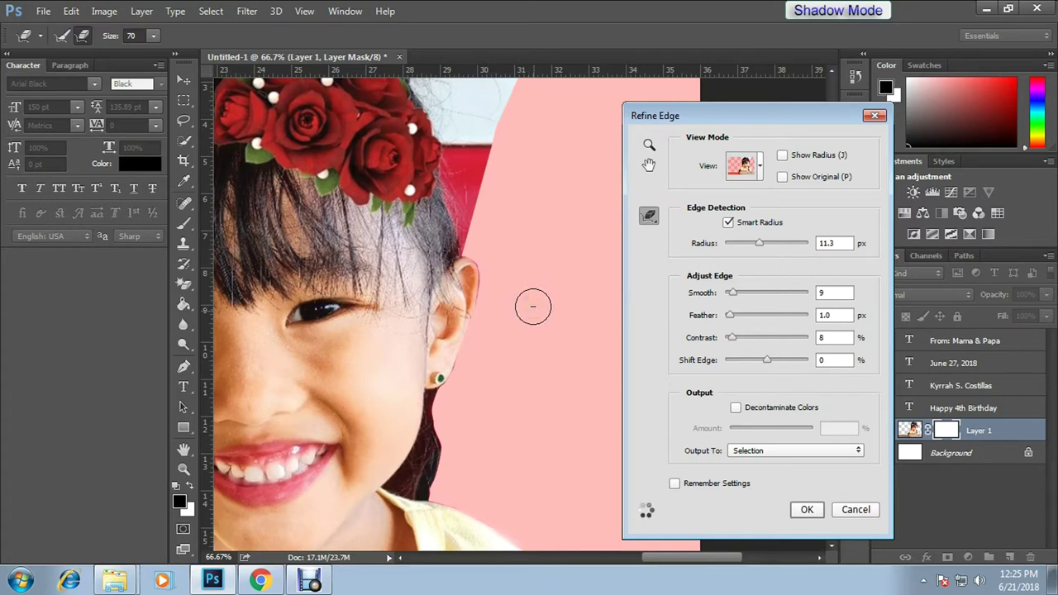
drag(485, 245, 519, 124)
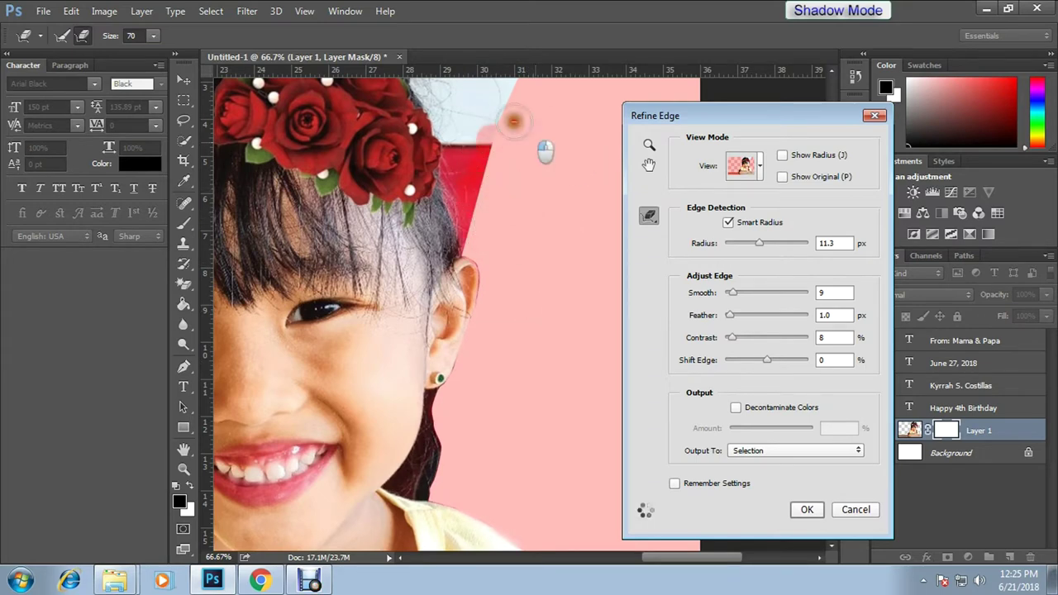
drag(559, 91, 492, 283)
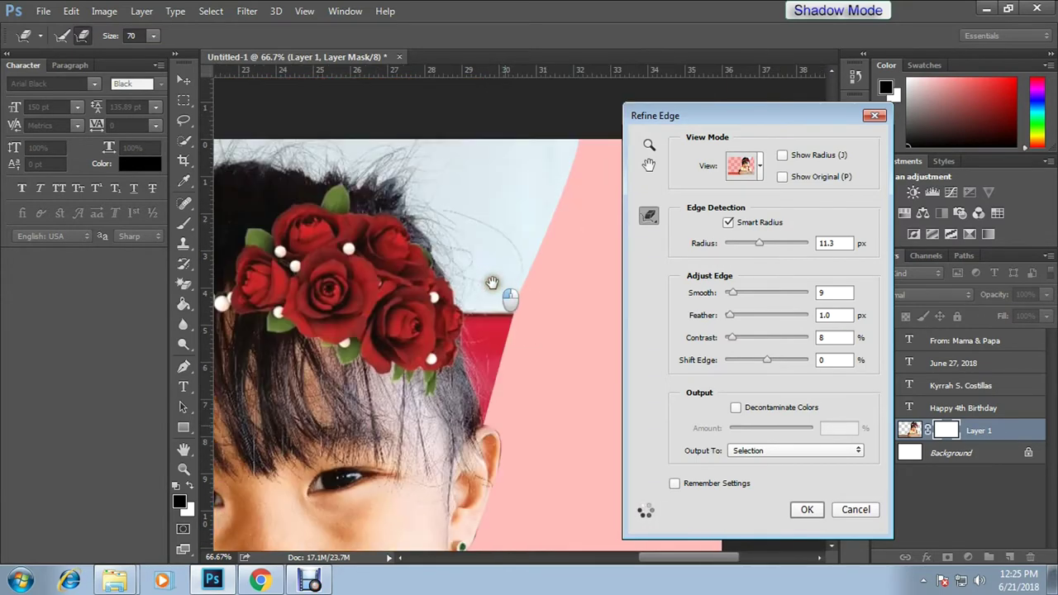
drag(443, 201, 556, 134)
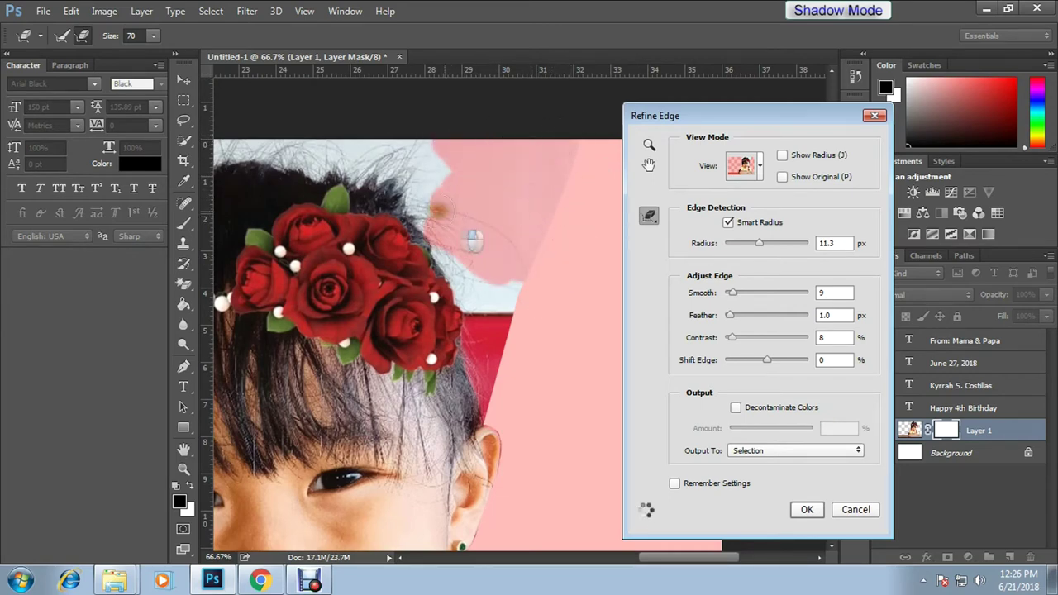
mouse_move(474, 240)
mouse_down()
mouse_move(261, 149)
mouse_move(326, 263)
mouse_up()
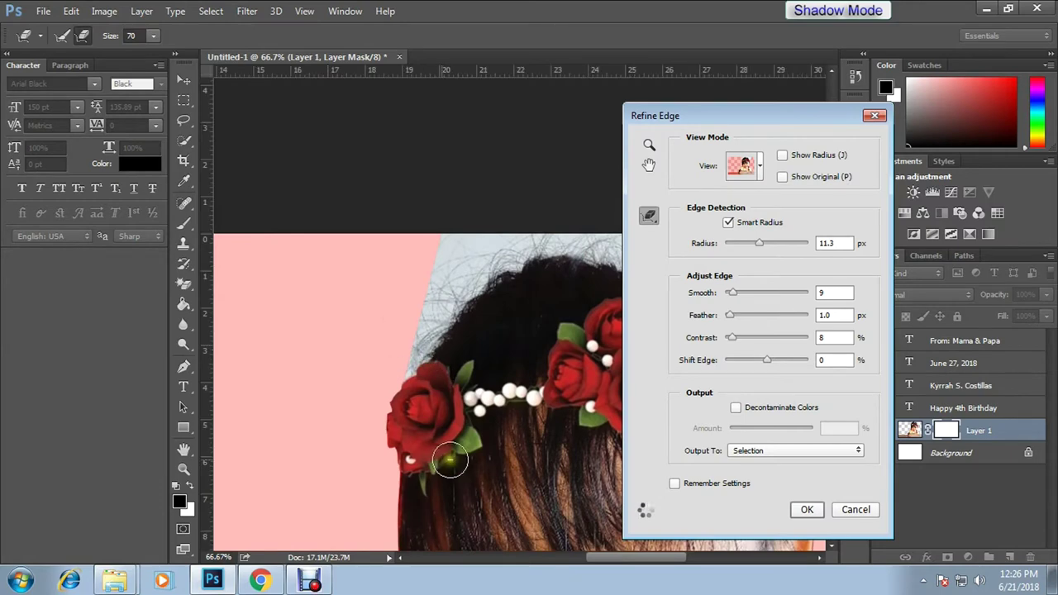
Refine the hair edge along the jaw with a larger brush, then apply the refined edge.
scroll(455, 438, down, 3)
scroll(414, 380, down, 3)
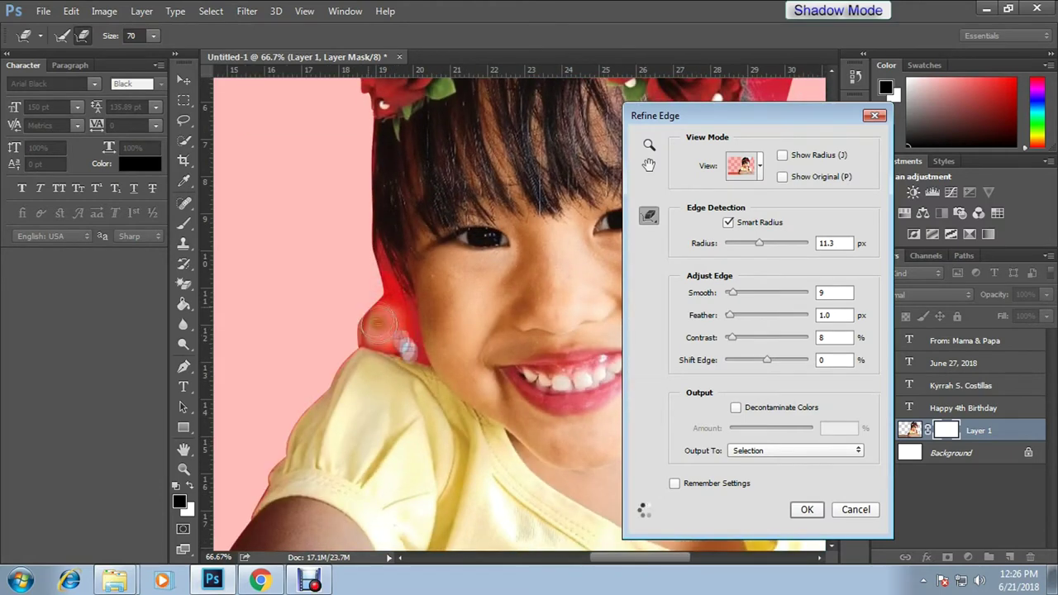
scroll(385, 327, up, 2)
drag(484, 279, 393, 432)
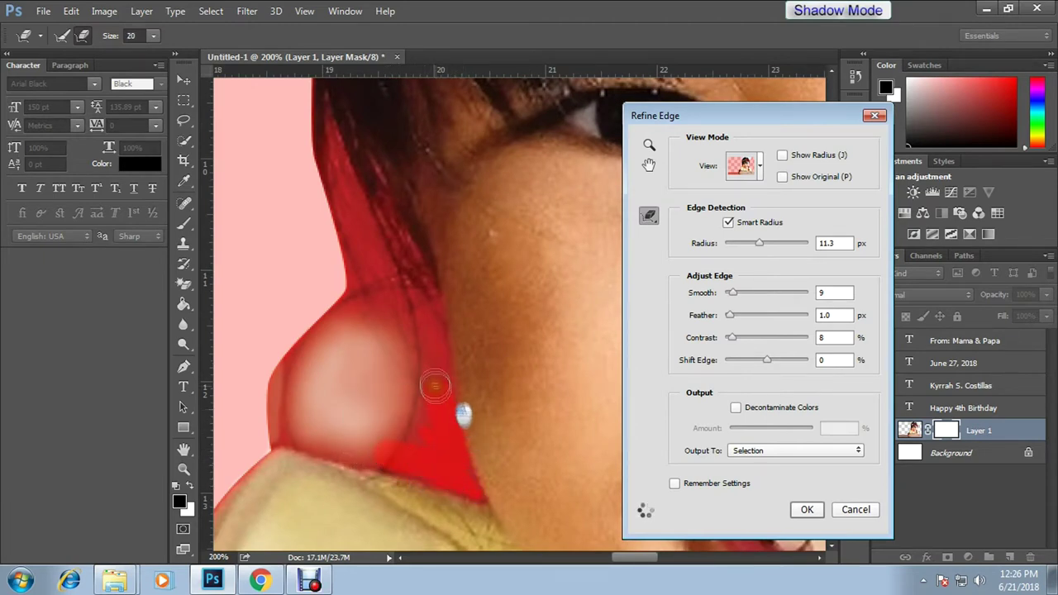
key(bracketright)
mouse_move(405, 309)
mouse_down()
mouse_move(385, 208)
mouse_move(401, 444)
mouse_move(272, 424)
mouse_move(331, 281)
mouse_up()
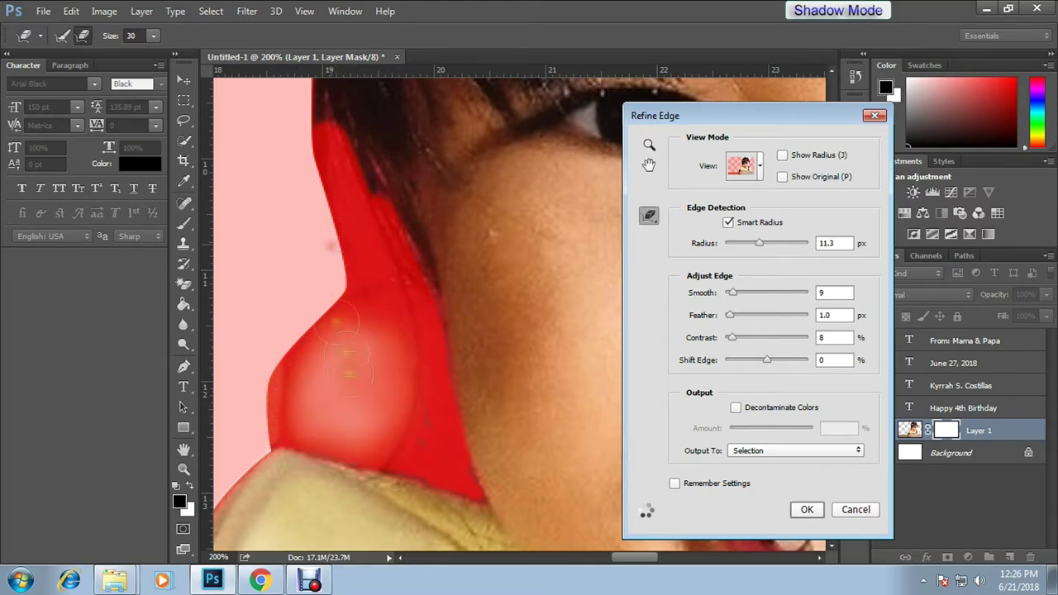
key(ctrl+minus)
key(ctrl+minus)
key(ctrl+minus)
key(ctrl+minus)
key(Return)
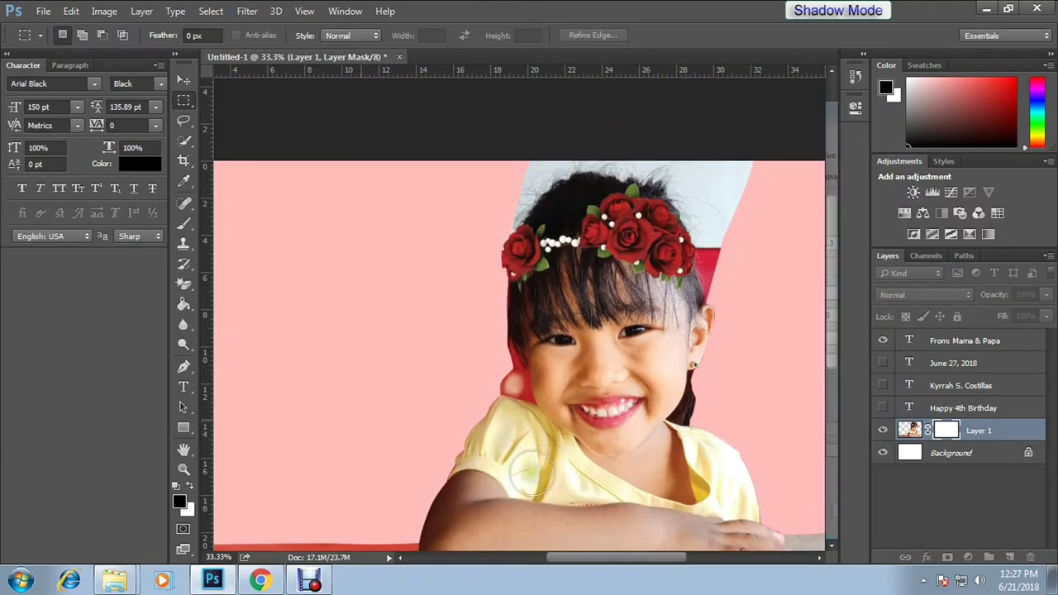
Paint the layer mask at 80–99% opacity over the red patch and top-right hair, then hide the overlay.
key(e)
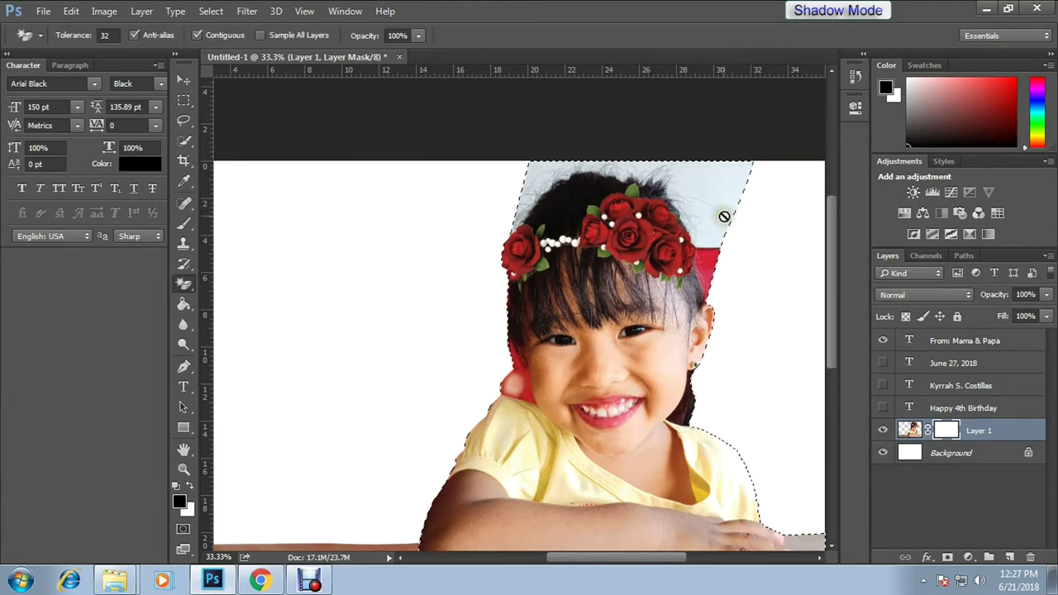
key(b)
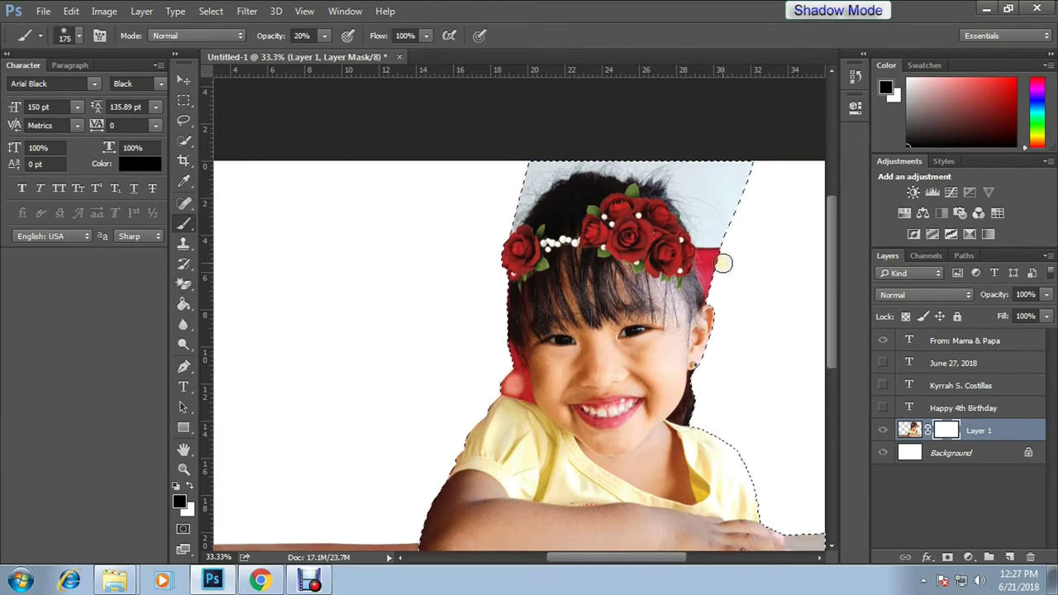
mouse_move(747, 261)
mouse_down()
mouse_move(739, 220)
mouse_move(732, 248)
mouse_move(748, 202)
mouse_move(736, 213)
mouse_up()
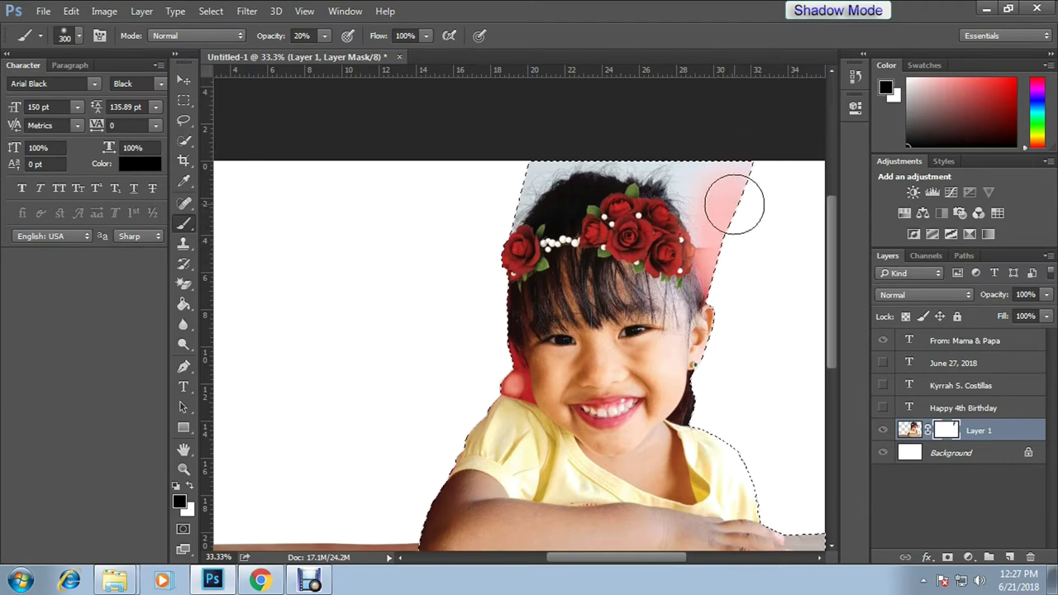
key(8)
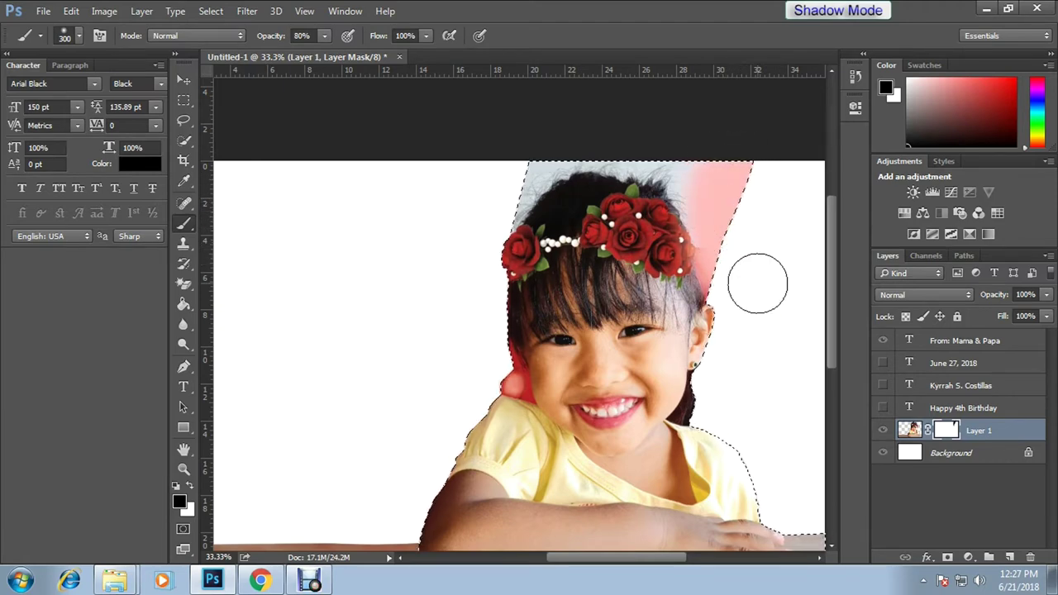
key(ctrl+plus)
drag(819, 304, 621, 333)
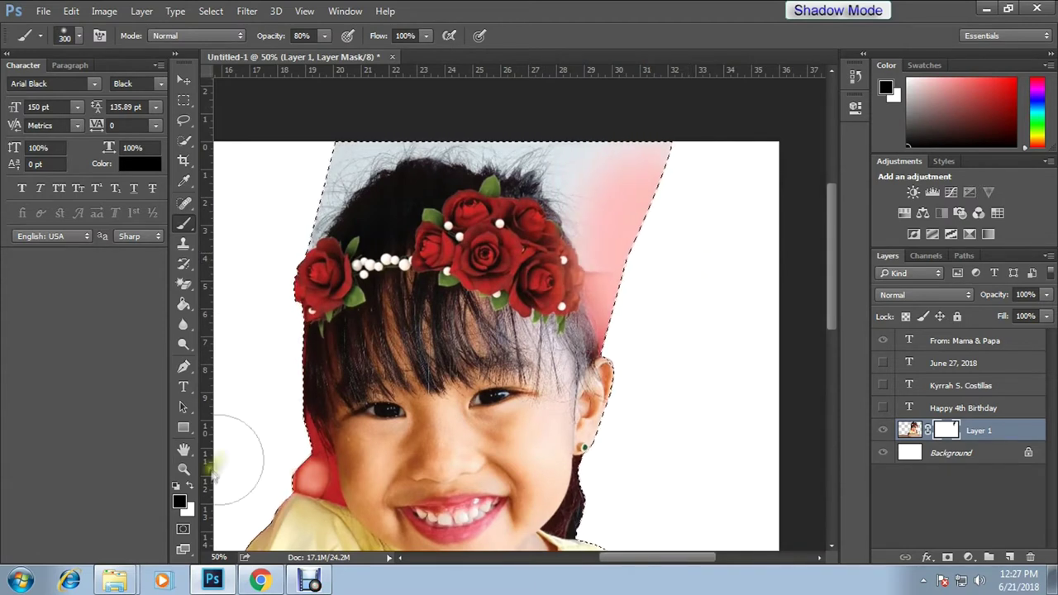
key(9)
key(9)
drag(638, 189, 579, 158)
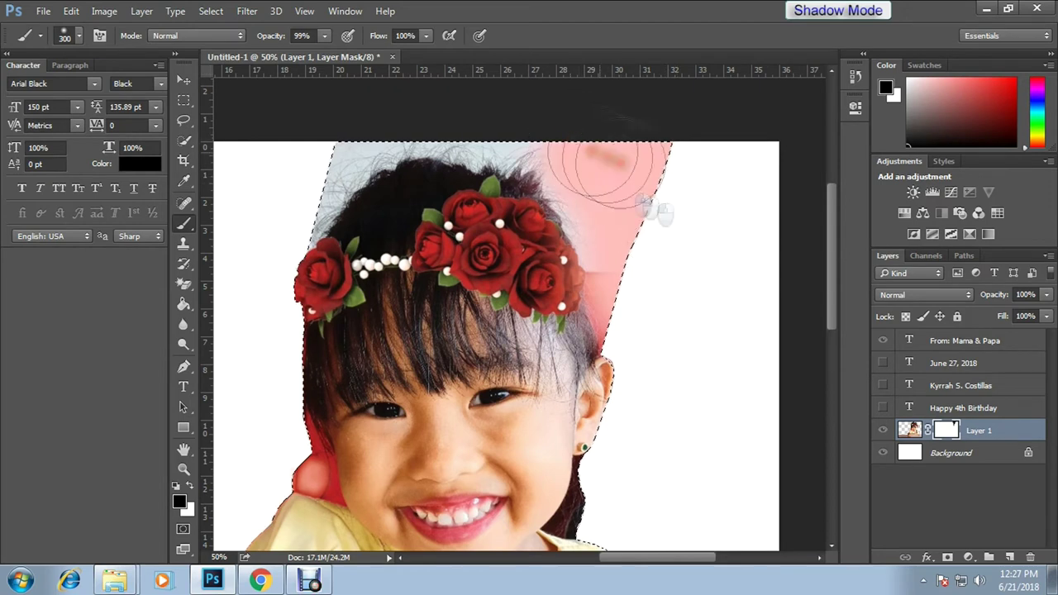
key(e)
key(w)
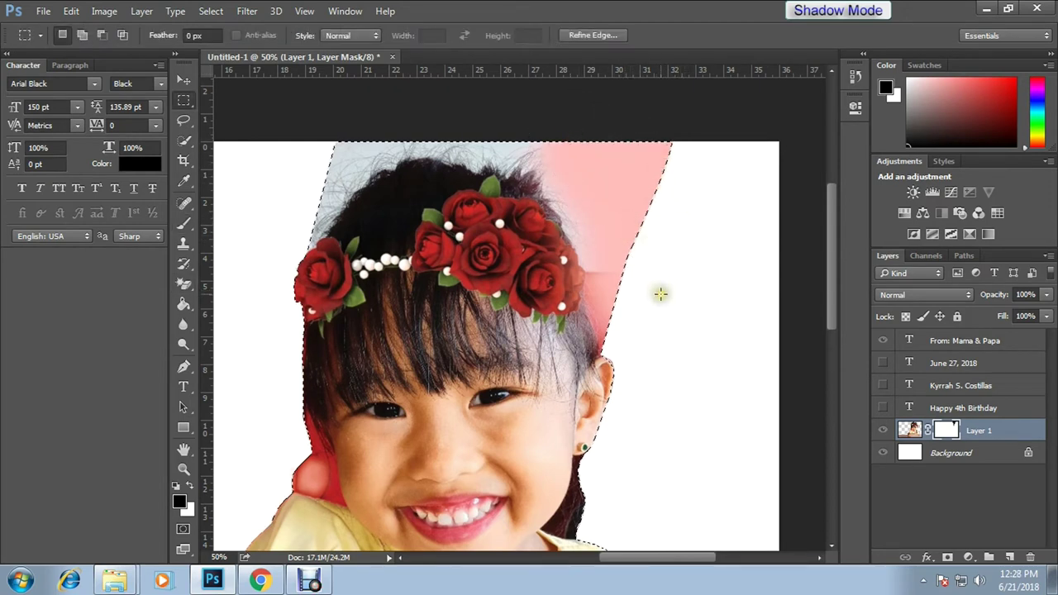
key(v)
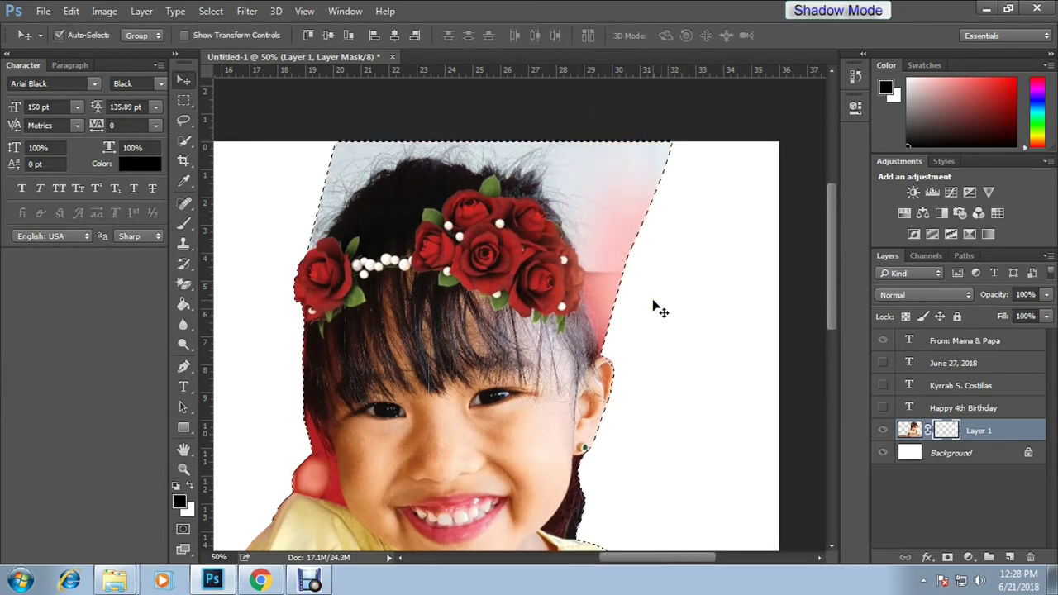
Trace a Pen path along the hair and rose edge right of the girl's head.
key(m)
key(v)
scroll(653, 306, up, 5)
scroll(472, 279, down, 2)
key(p)
click(543, 409)
drag(516, 250, 487, 205)
drag(484, 139, 533, 275)
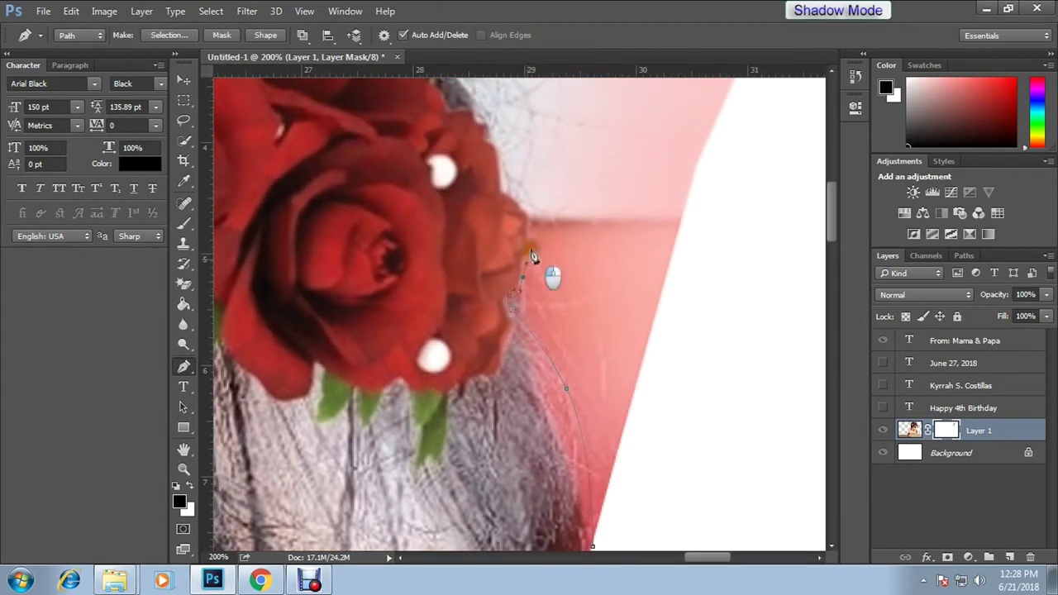
drag(484, 128, 489, 346)
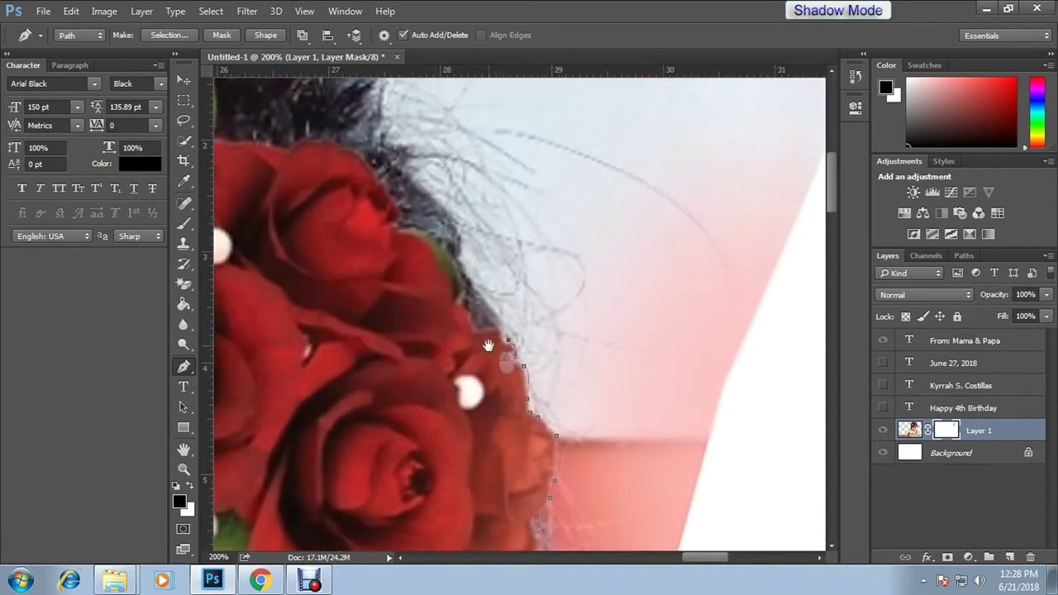
key(ctrl+minus)
key(ctrl+minus)
key(ctrl+minus)
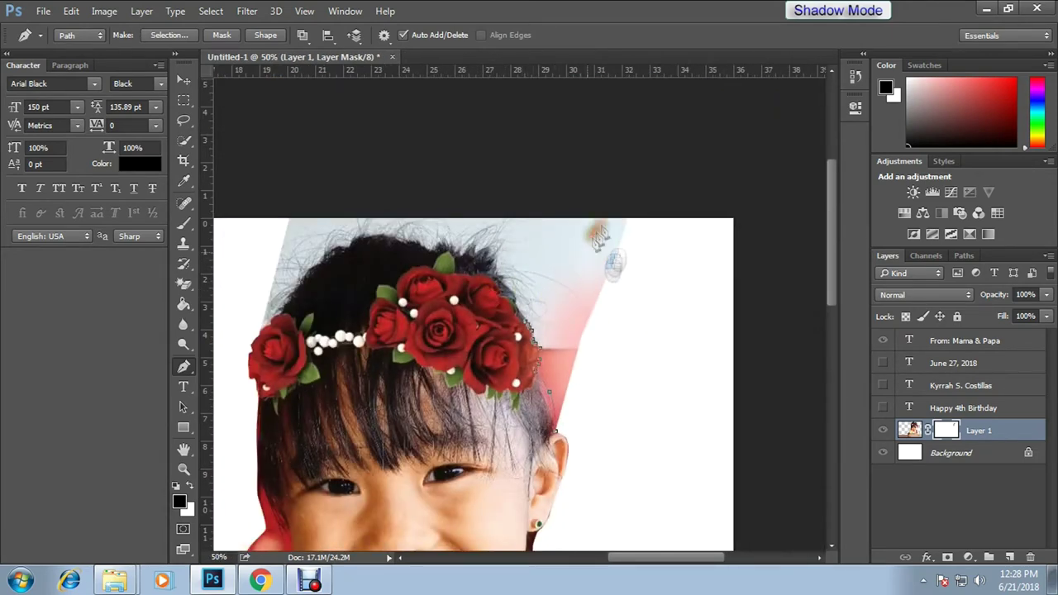
Turn the path into a selection and clear Layer 1's blue background there to white.
right_click(600, 234)
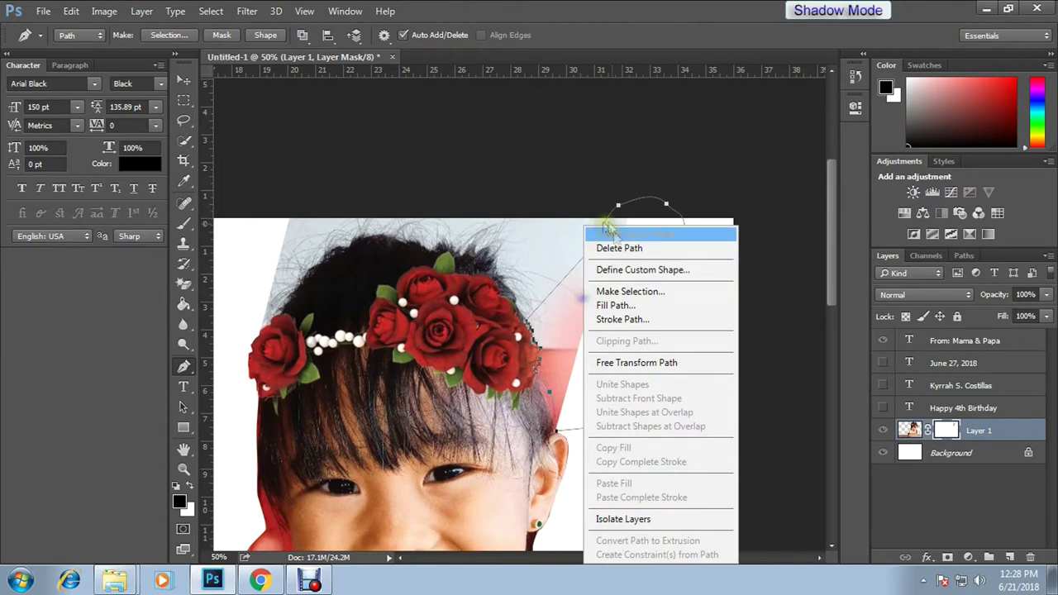
click(630, 291)
key(v)
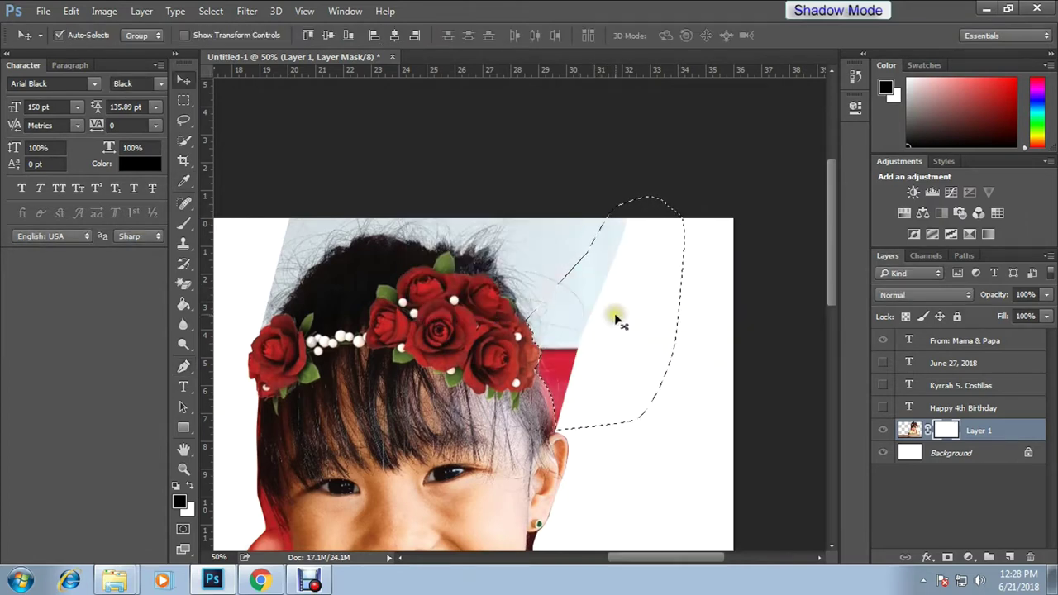
click(909, 430)
key(Delete)
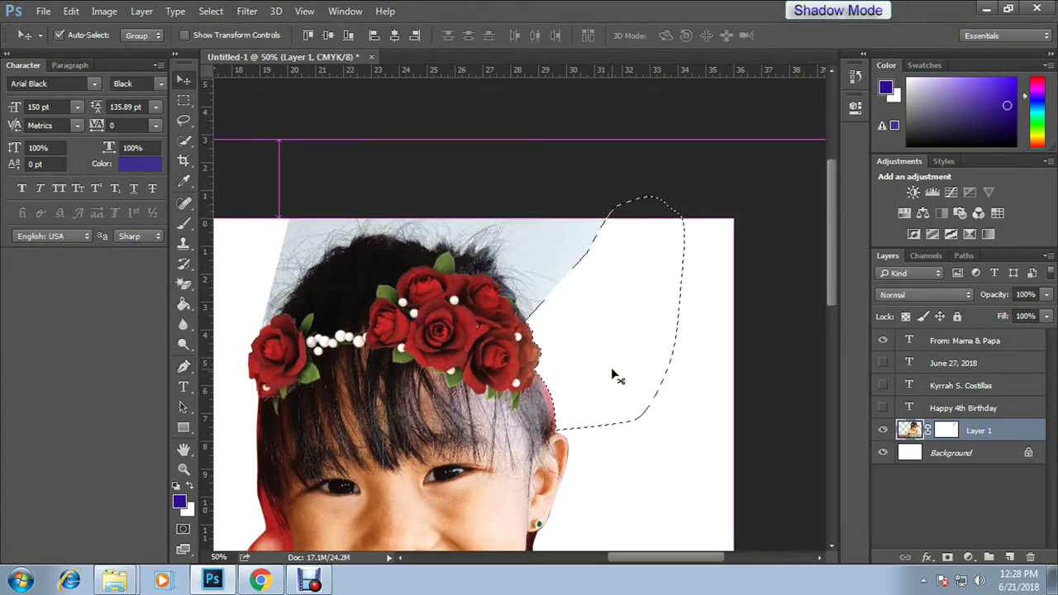
scroll(611, 367, up, 1)
Zoom in to 300% and trace a Pen path along the top edge of the hair.
key(m)
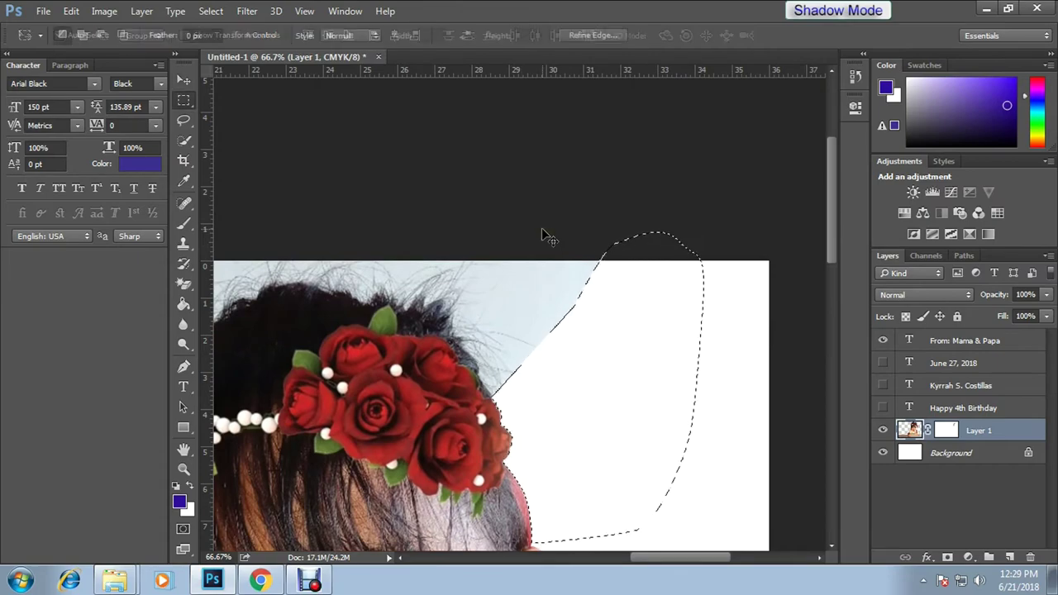
drag(545, 237, 572, 266)
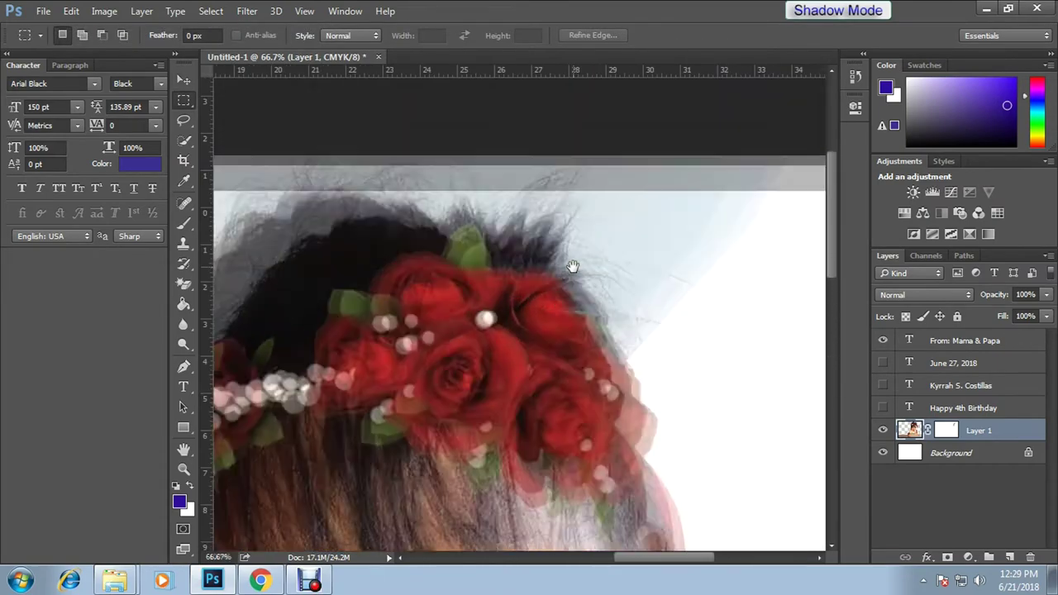
scroll(572, 267, up, 2)
scroll(573, 266, up, 2)
key(o)
key(p)
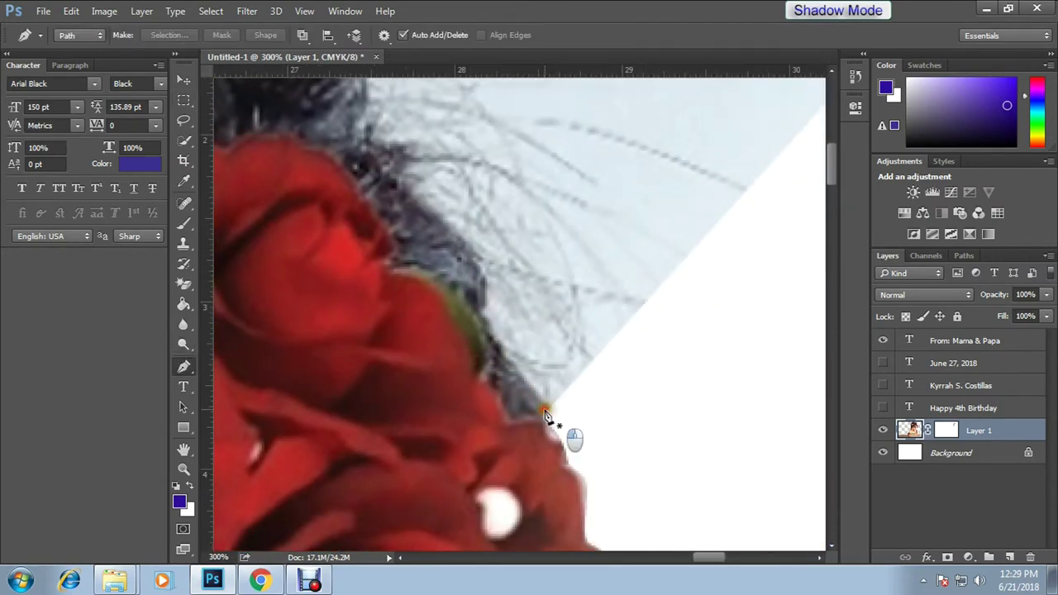
drag(444, 222, 514, 342)
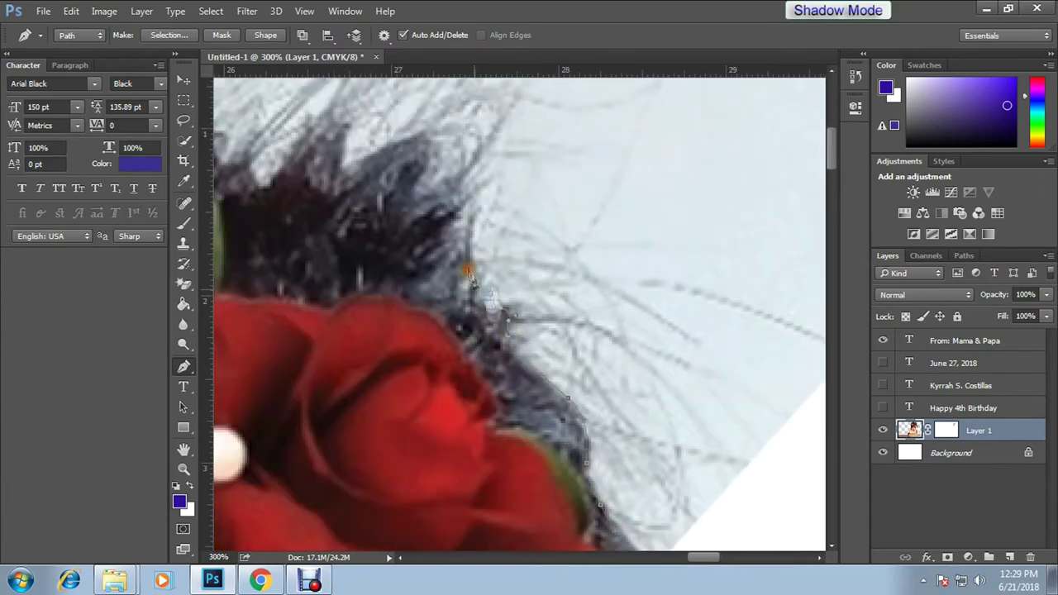
drag(342, 165, 511, 339)
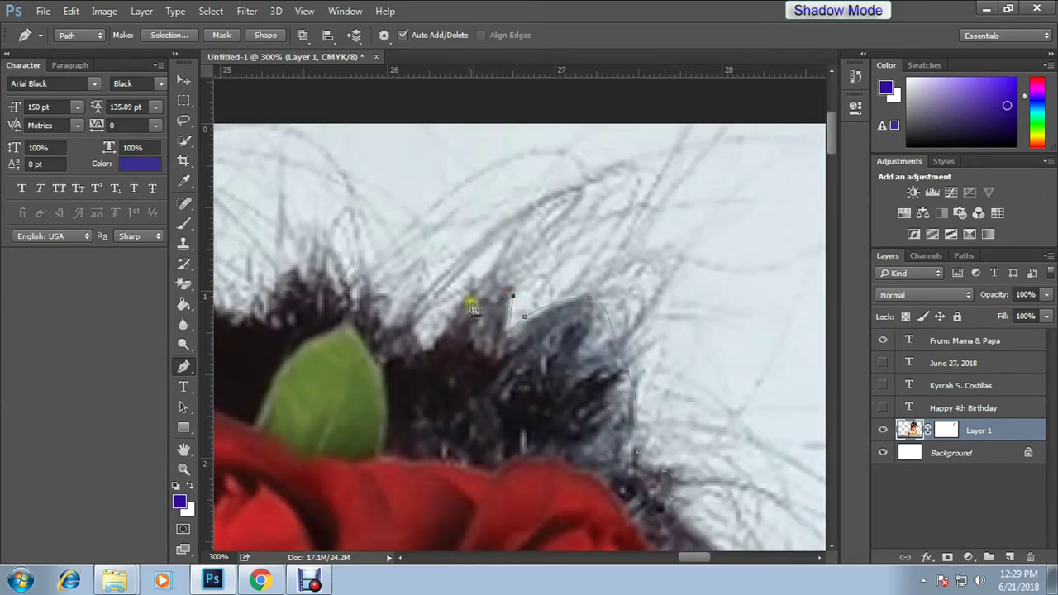
drag(419, 348, 531, 406)
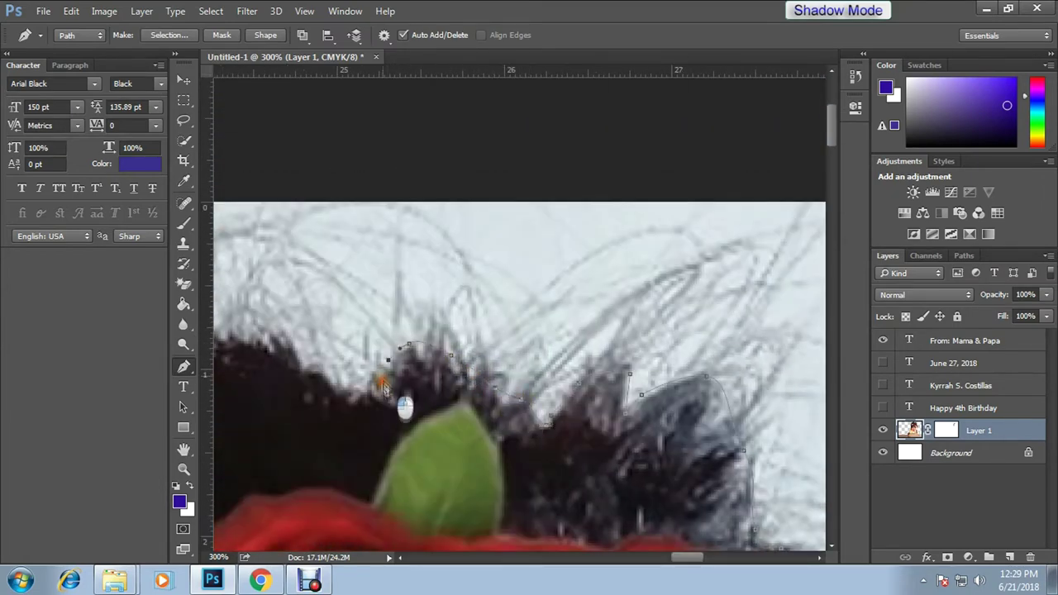
drag(382, 385, 721, 424)
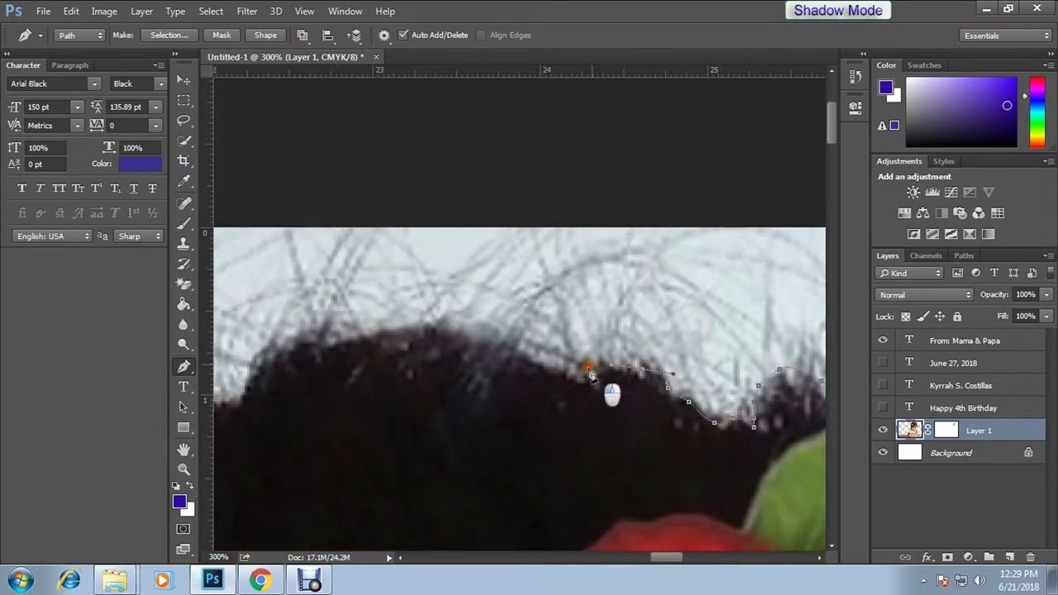
drag(573, 386, 633, 396)
drag(393, 361, 545, 265)
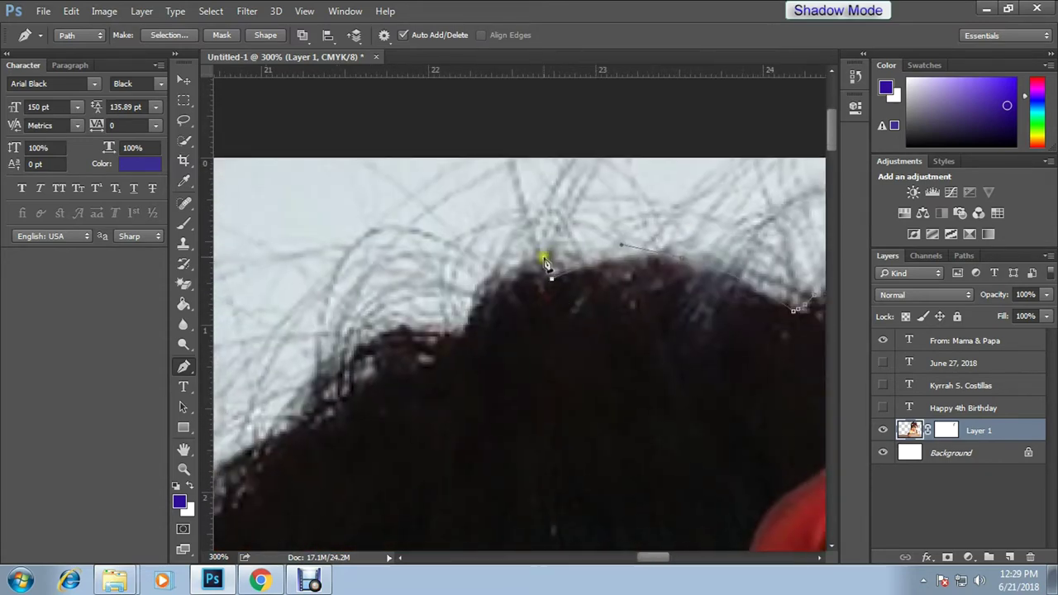
Continue the path past the rose at the hair's left and make it a selection.
drag(290, 446, 529, 239)
drag(359, 427, 422, 309)
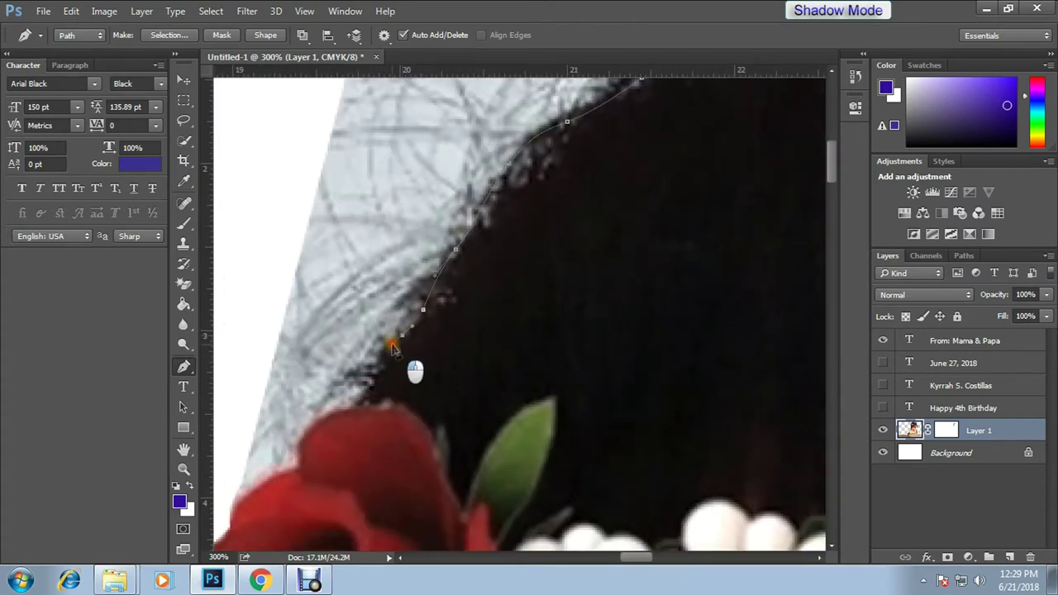
drag(335, 426, 432, 287)
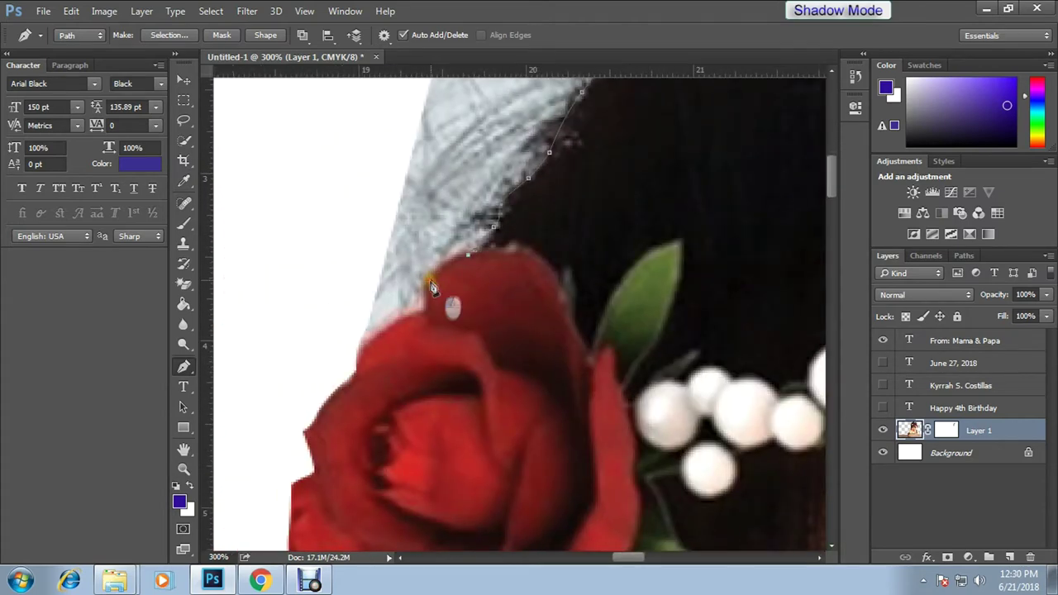
key(ctrl+minus)
key(ctrl+minus)
key(ctrl+minus)
key(ctrl+minus)
right_click(754, 267)
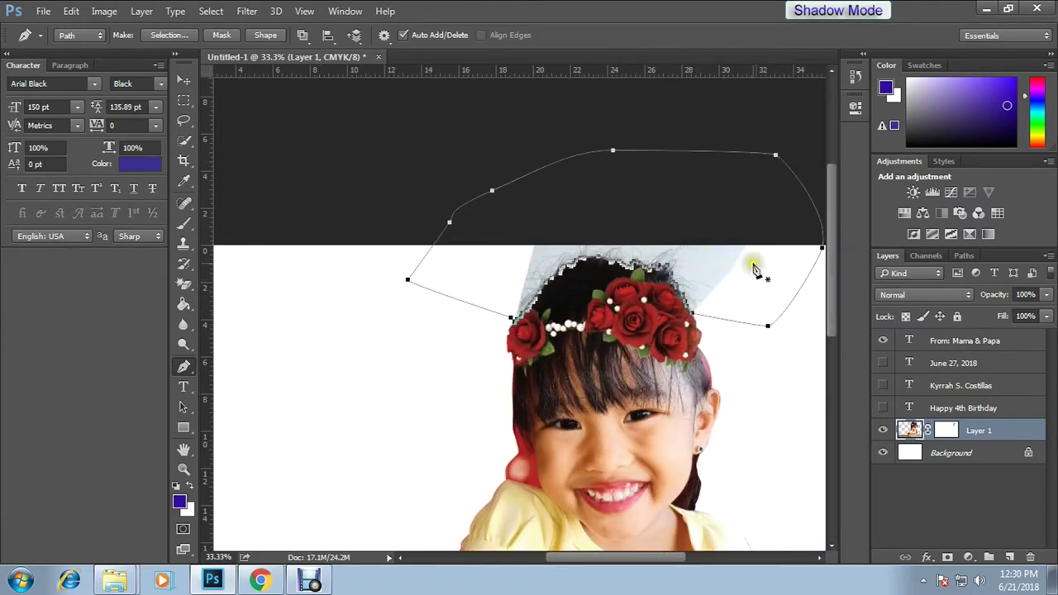
click(759, 300)
key(ctrl+plus)
Switch to the Eraser with a bristle tip and fade blue at the hair edge at 20% opacity.
key(e)
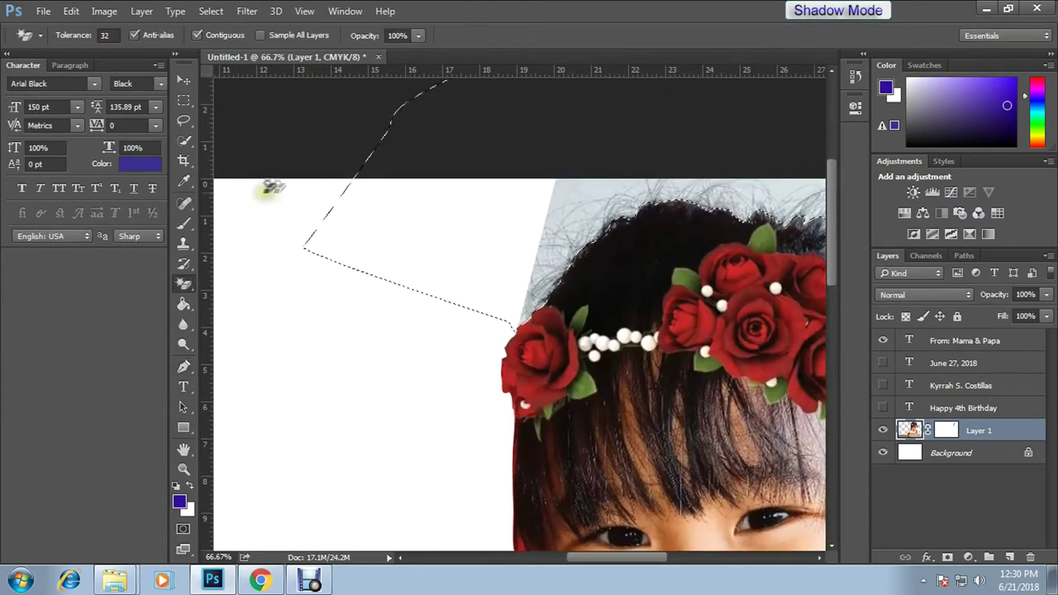
right_click(184, 283)
click(236, 278)
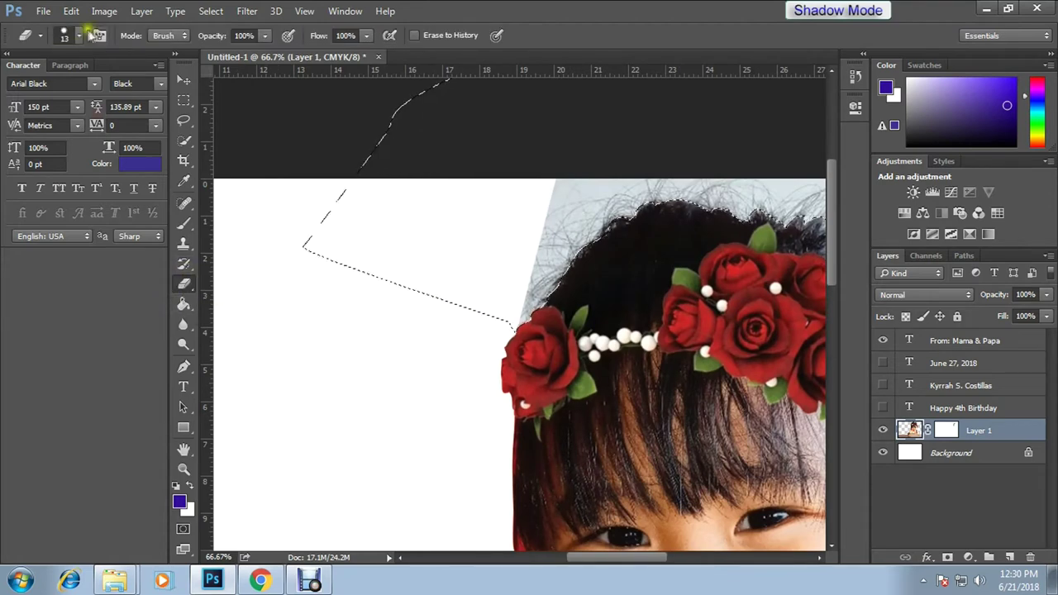
click(72, 35)
click(459, 284)
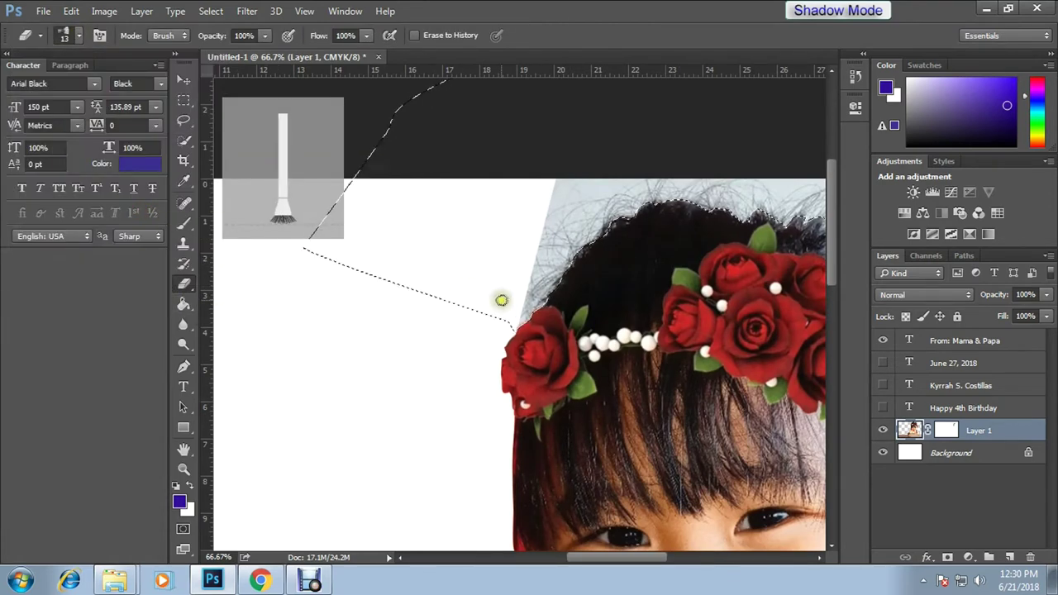
key(bracketright)
key(bracketright)
key(bracketright)
key(2)
drag(584, 186, 507, 212)
key(bracketleft)
key(bracketleft)
key(bracketleft)
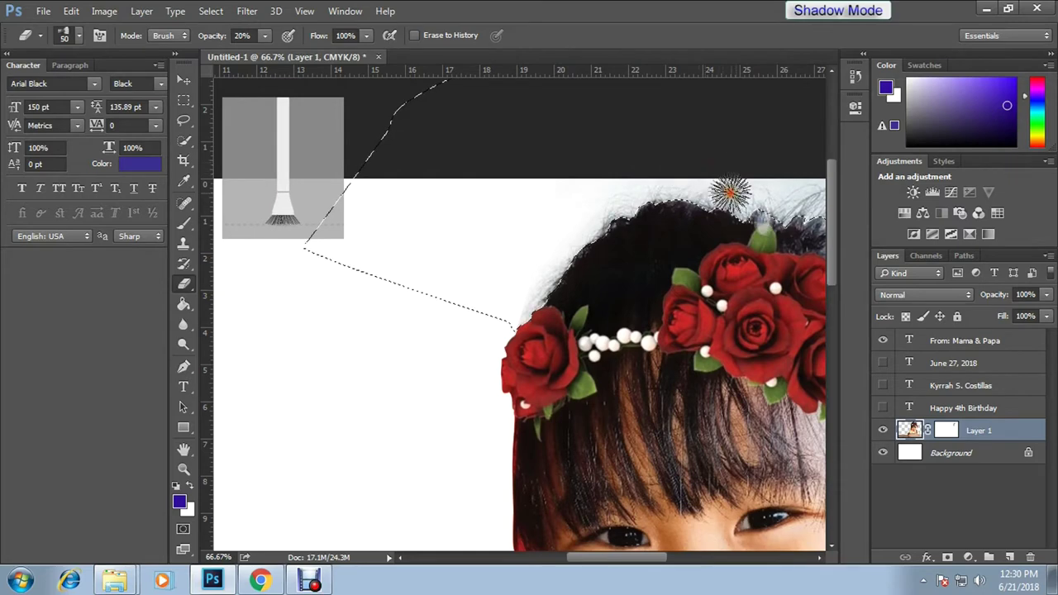
Erase the remaining blue right of and above the hair, up to size 80 and 99% opacity.
scroll(634, 185, right, 5)
scroll(633, 184, up, 1)
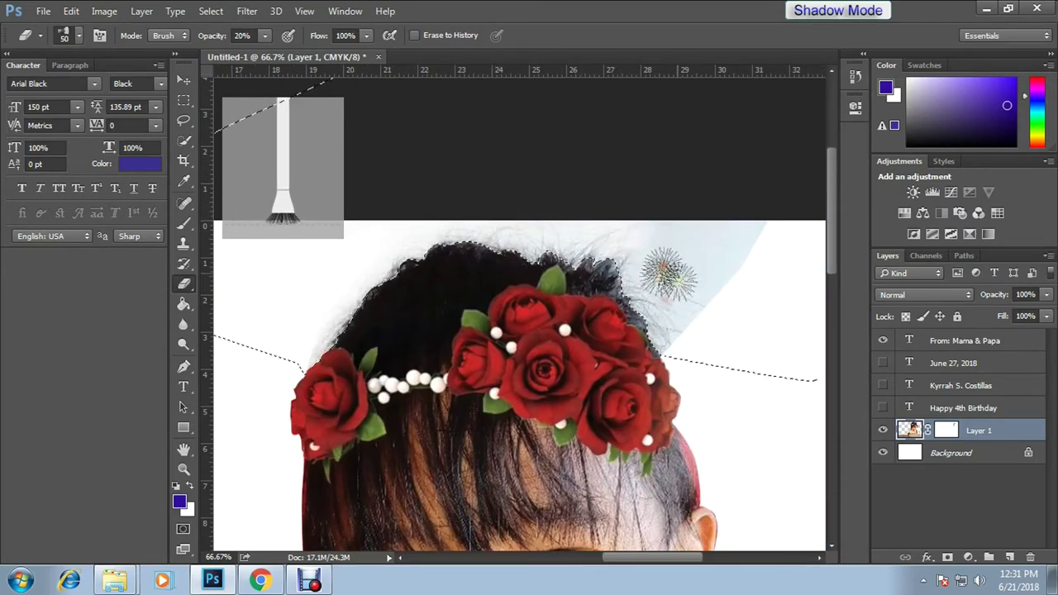
drag(755, 224, 748, 270)
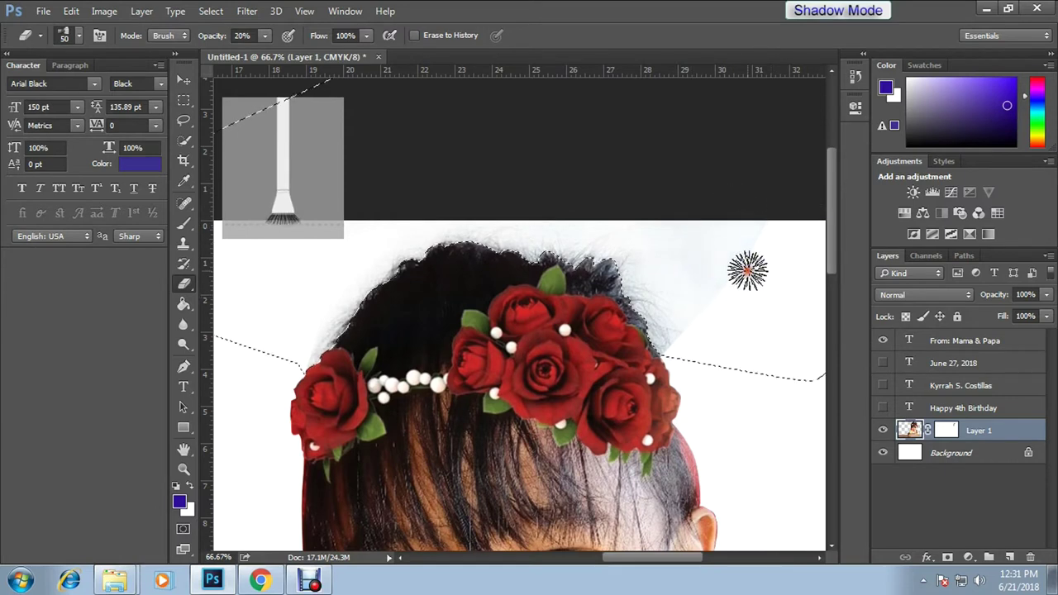
key(bracketright)
key(bracketright)
key(9)
key(9)
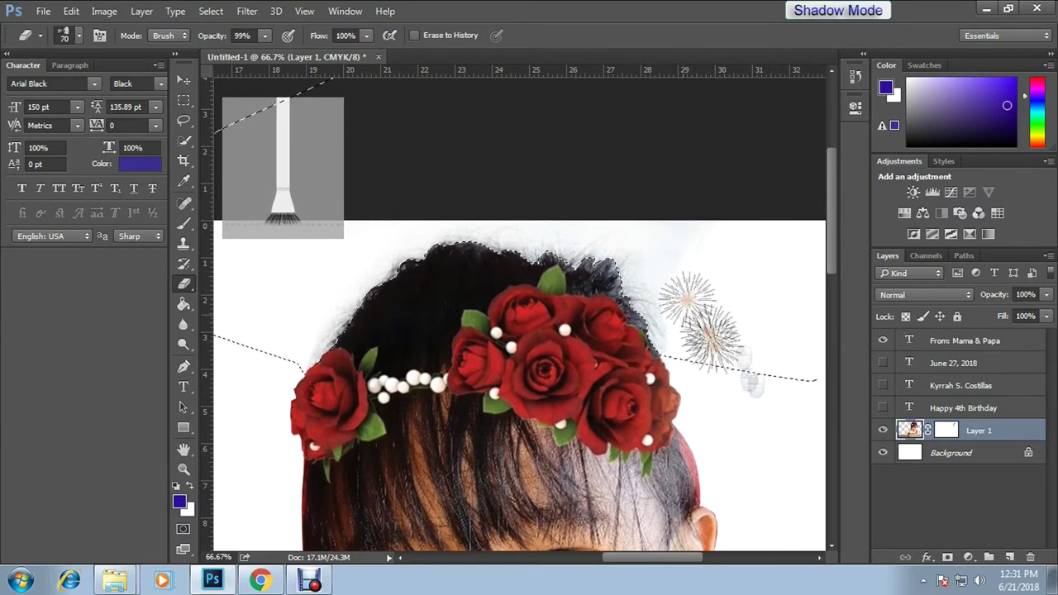
key(bracketright)
key(5)
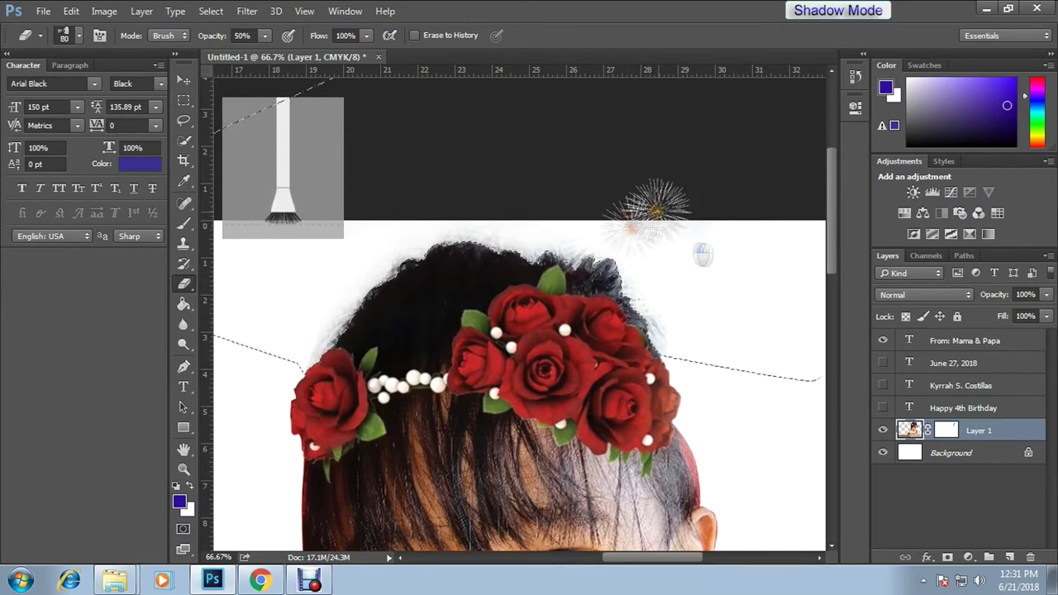
mouse_move(538, 189)
mouse_down()
mouse_move(663, 258)
mouse_move(739, 421)
mouse_up()
key(m)
key(ctrl+plus)
scroll(710, 409, down, 2)
scroll(709, 408, down, 2)
scroll(709, 409, up, 4)
scroll(709, 409, up, 2)
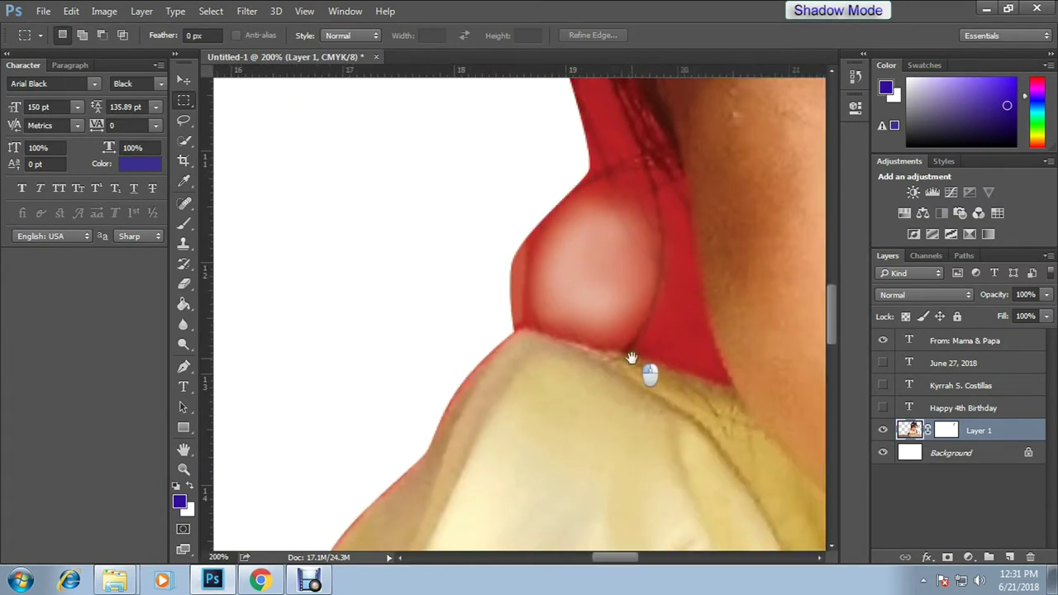
Trace a Pen outline around the neck area and convert it to a selection.
key(p)
click(512, 334)
click(630, 361)
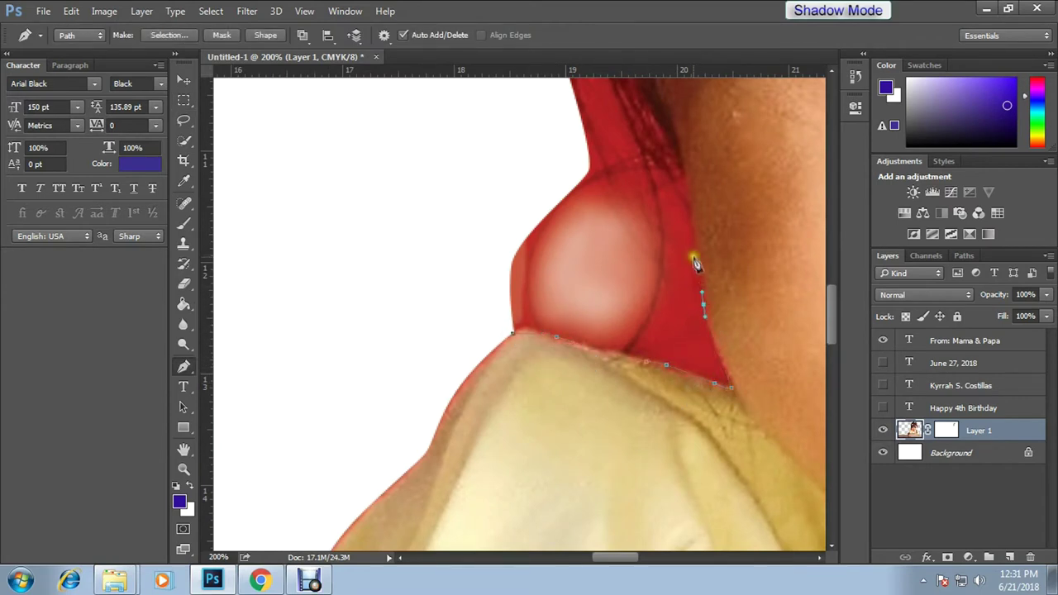
drag(670, 186, 624, 337)
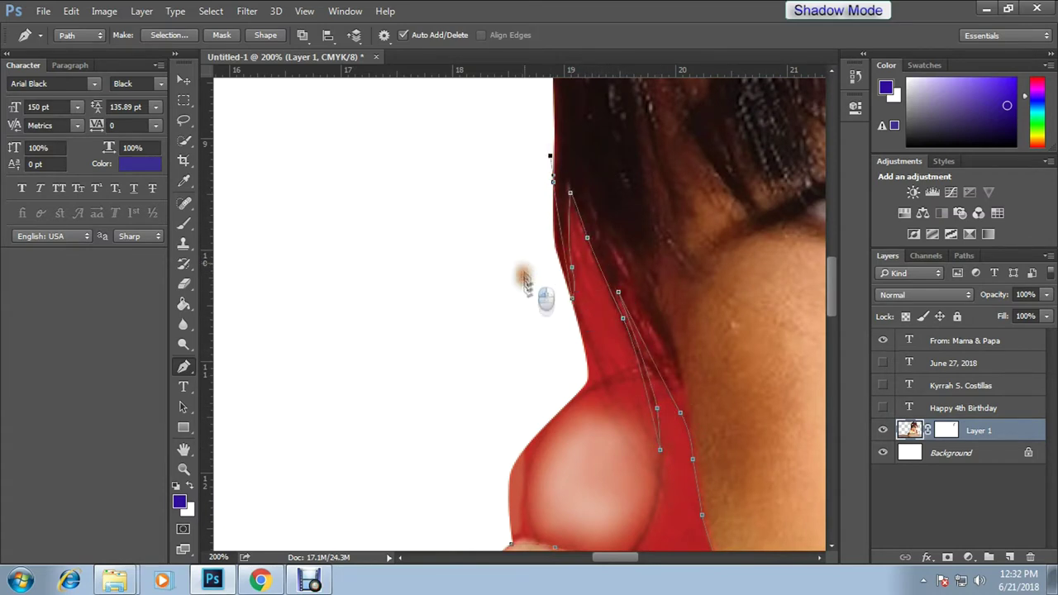
scroll(523, 279, down, 3)
click(472, 323)
right_click(555, 232)
click(611, 300)
Erase the red and pink beside the neck and the white haze over the red strands.
key(e)
drag(628, 303, 661, 372)
mouse_move(595, 329)
mouse_down()
mouse_move(538, 229)
mouse_move(579, 272)
mouse_move(535, 284)
mouse_move(612, 318)
mouse_move(626, 307)
mouse_move(686, 348)
mouse_move(661, 355)
mouse_up()
key(bracketleft)
key(bracketleft)
key(bracketleft)
key(1)
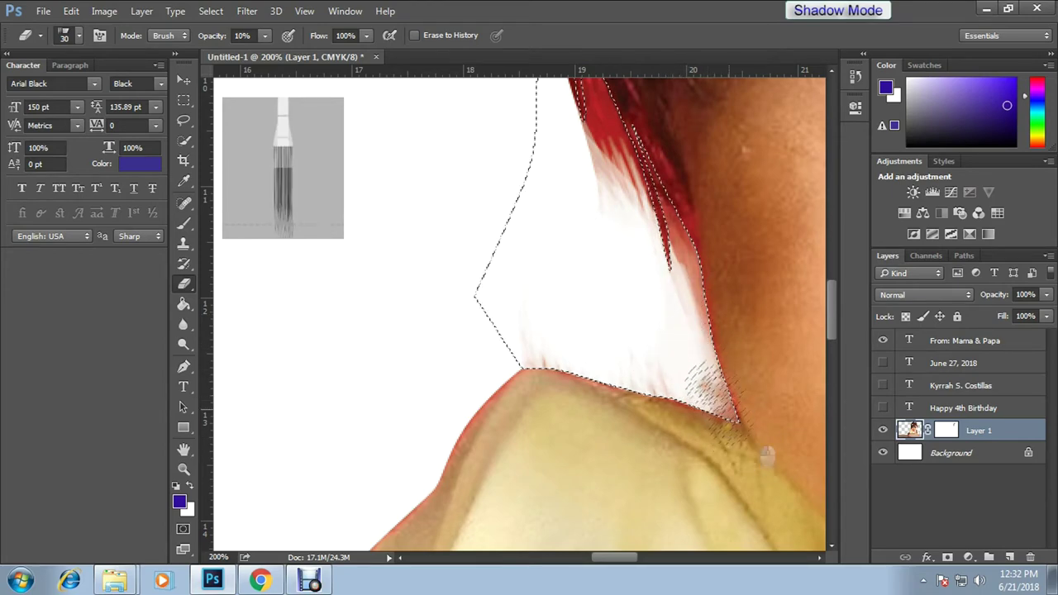
scroll(504, 356, up, 5)
key(7)
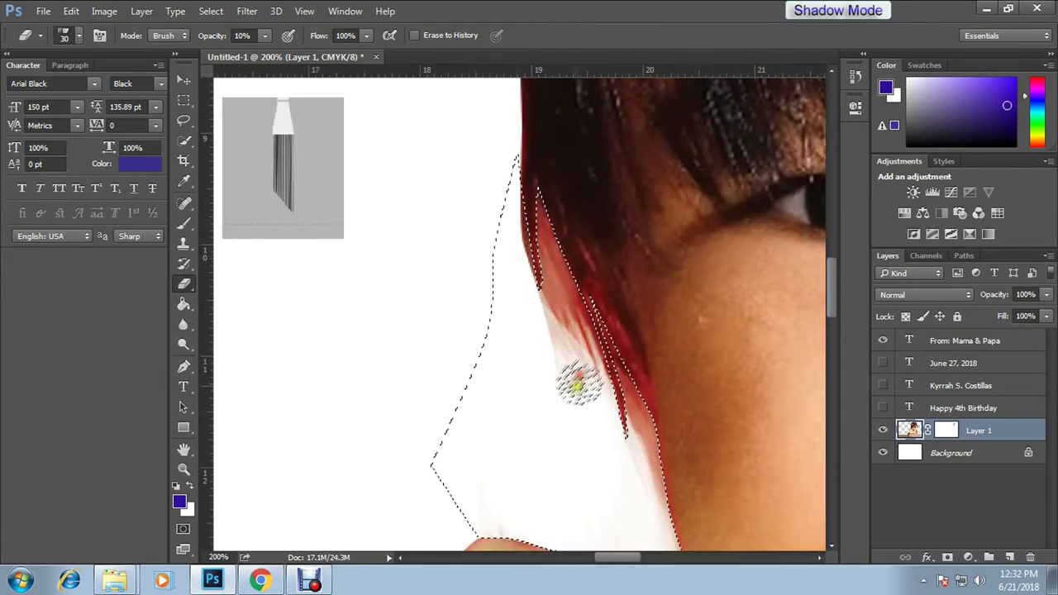
mouse_move(506, 327)
mouse_down()
mouse_move(630, 446)
mouse_move(500, 236)
mouse_up()
key(5)
key(bracketleft)
key(v)
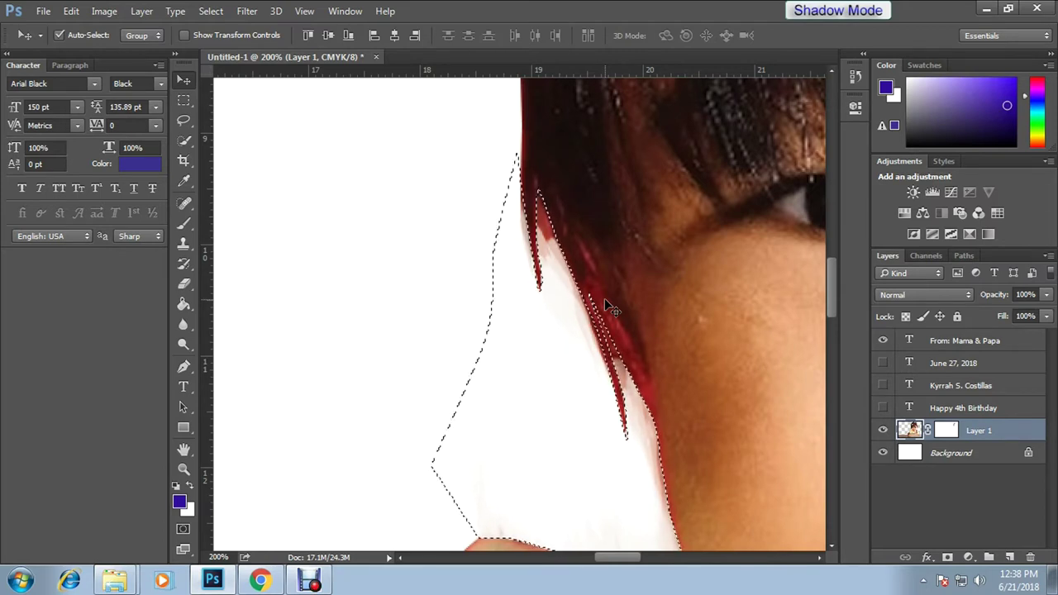
key(b)
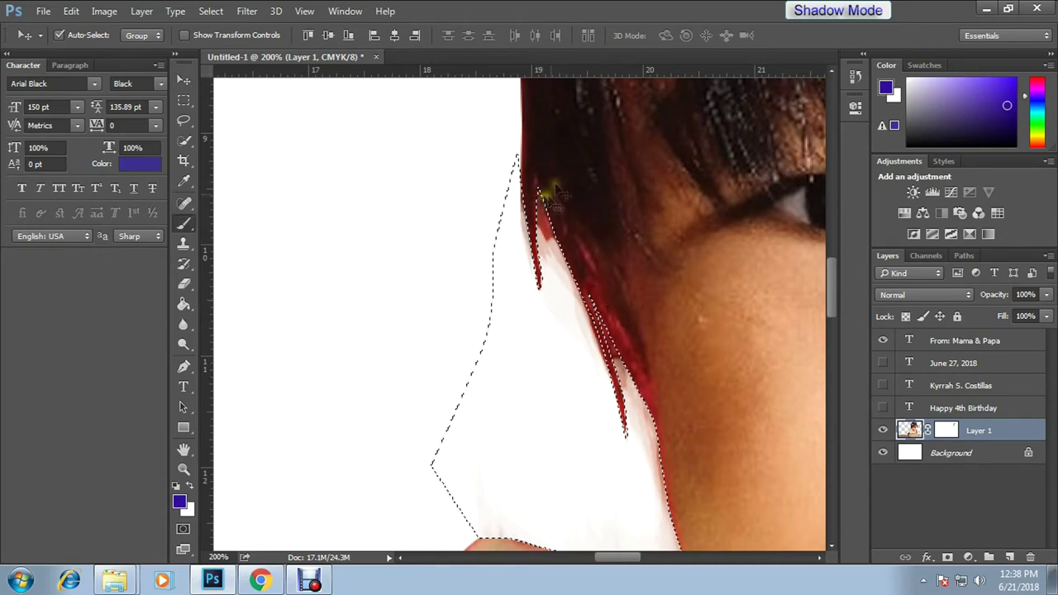
Browse the bristle brush tip choices for the Eraser.
key(e)
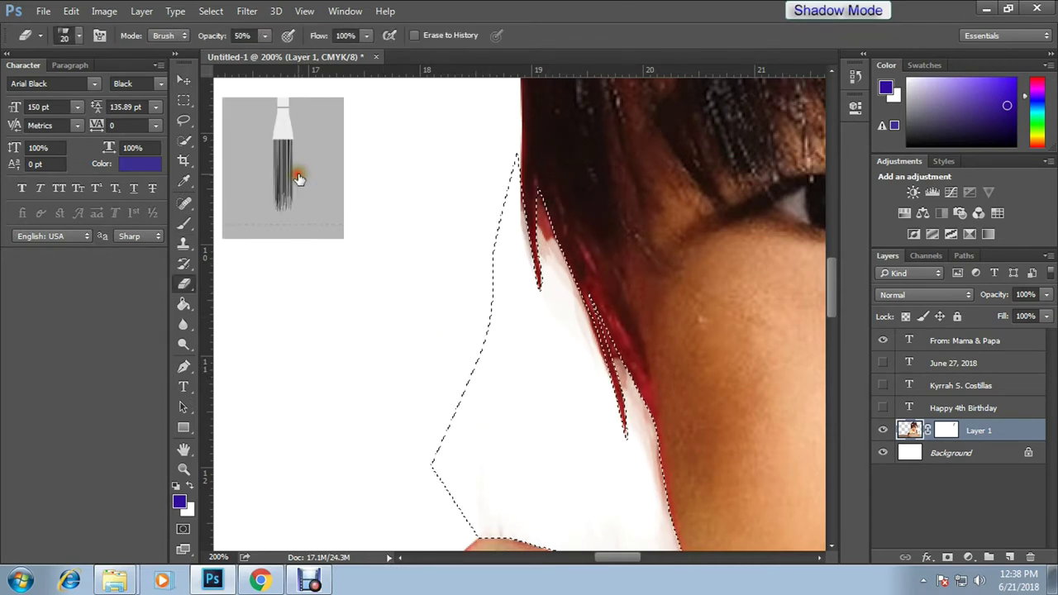
click(296, 169)
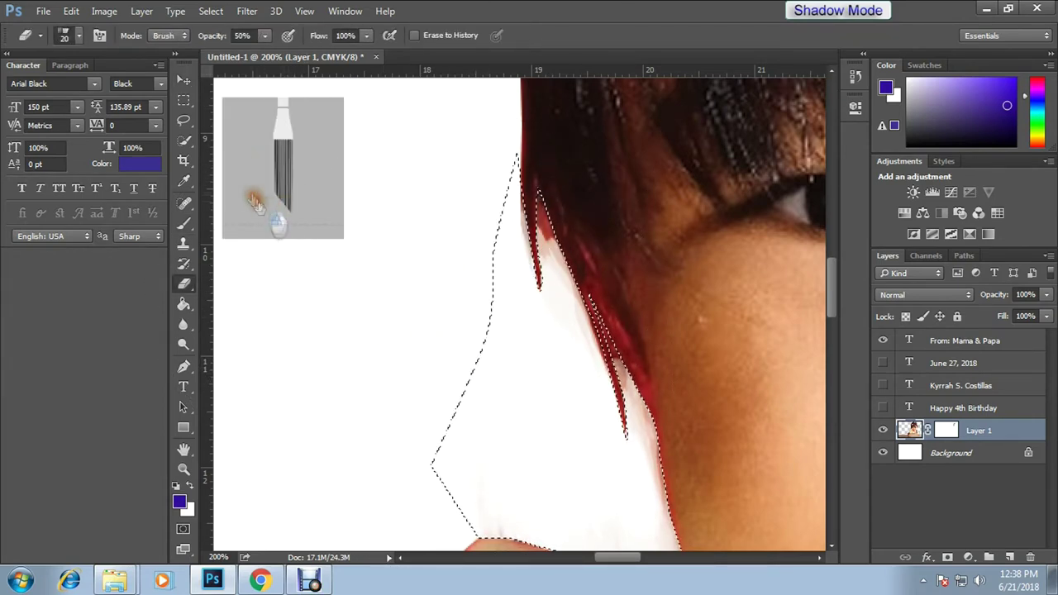
right_click(293, 147)
drag(501, 378, 502, 412)
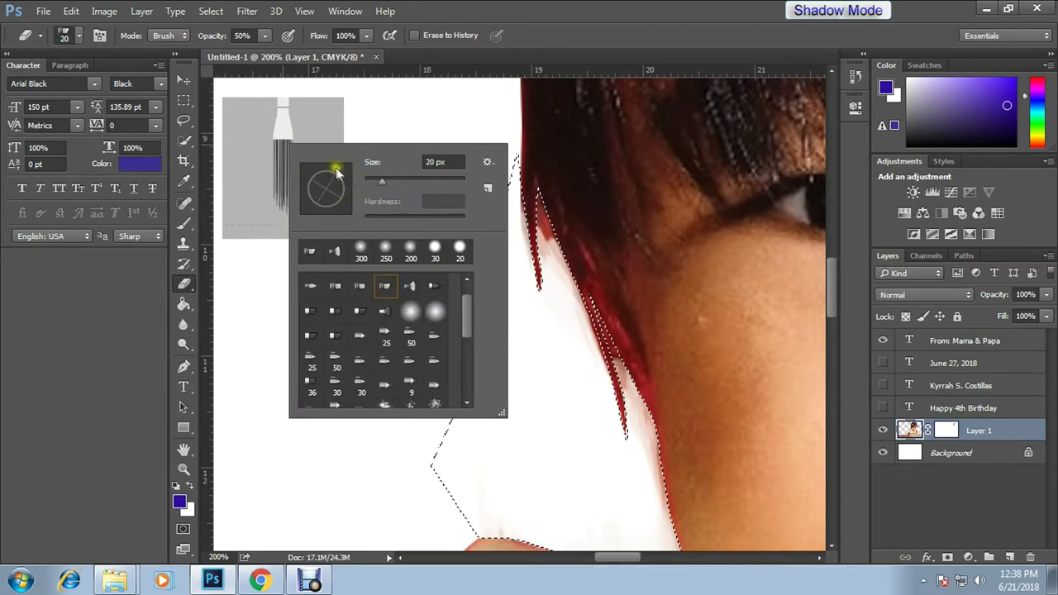
click(595, 330)
Set the Eraser to size 45 at 10%, then 20 px at 30%, and drop the selection.
key(bracketright)
key(bracketright)
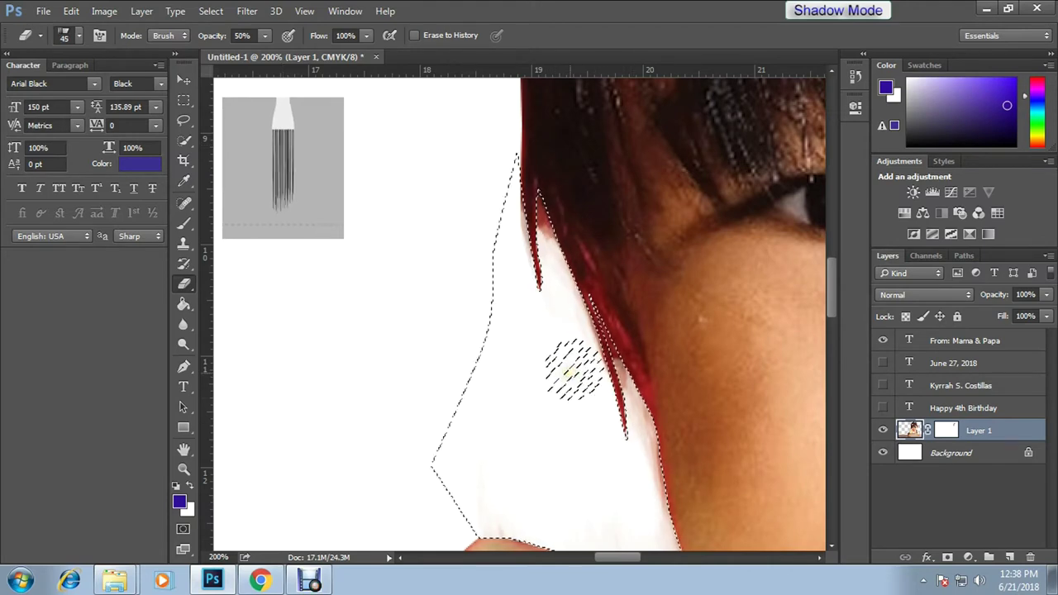
key(bracketright)
key(bracketright)
key(bracketright)
key(1)
key(bracketleft)
key(bracketleft)
key(bracketleft)
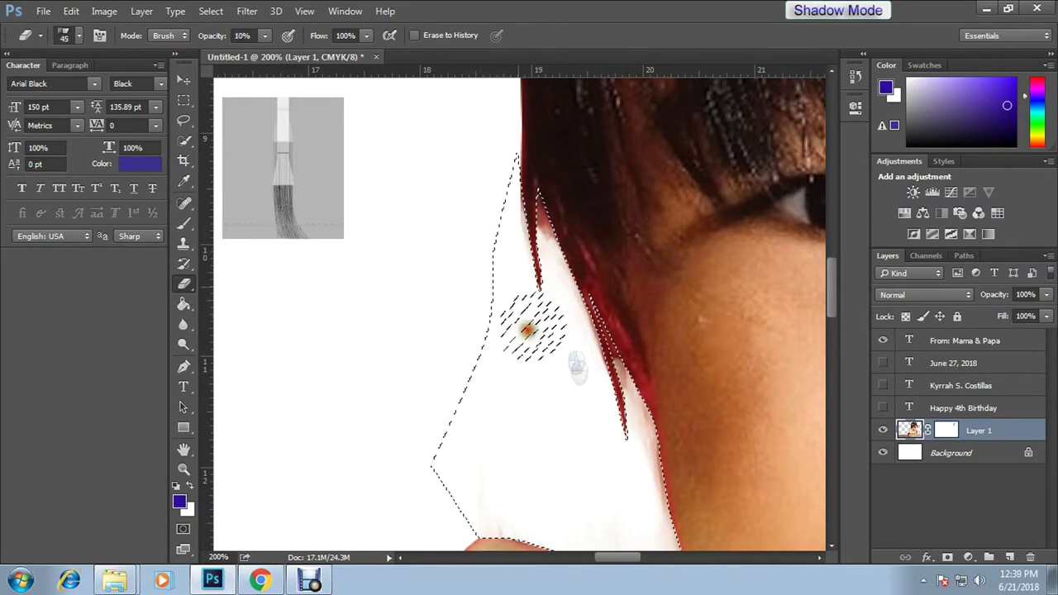
key(3)
key(bracketleft)
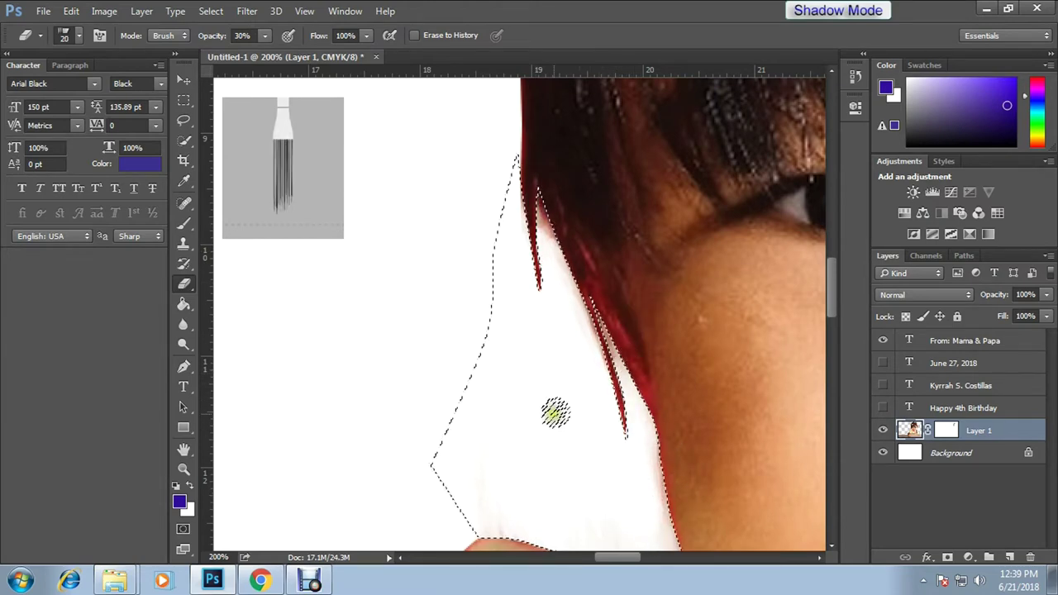
key(ctrl+d)
key(m)
mouse_move(587, 433)
mouse_down()
mouse_move(500, 519)
mouse_move(674, 357)
mouse_move(634, 522)
mouse_up()
Erase the stray red strand and speck by the neck and tidy the hair edge at 30% opacity.
key(e)
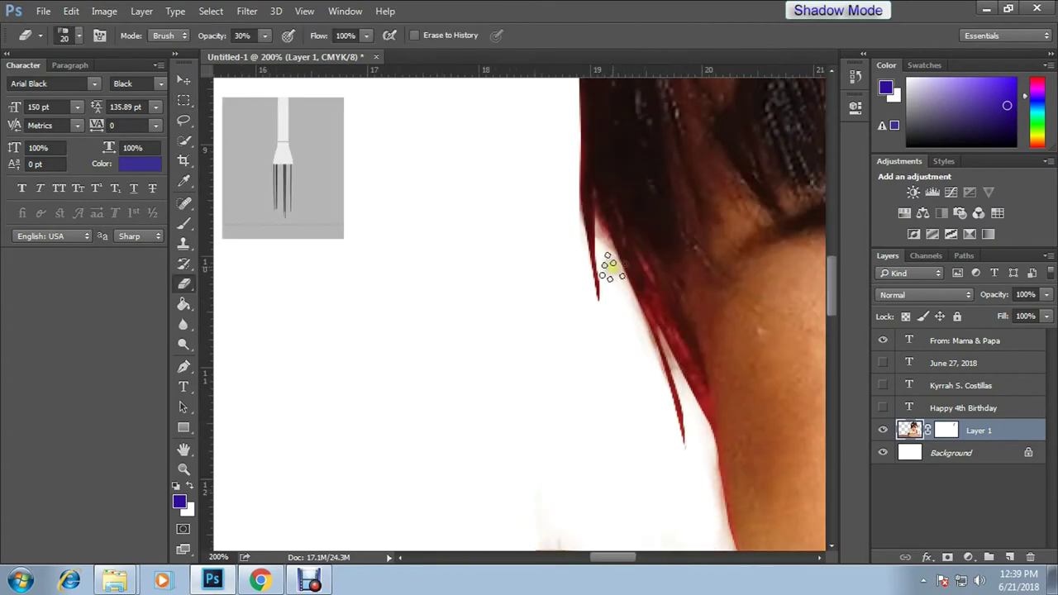
right_click(324, 250)
key(Escape)
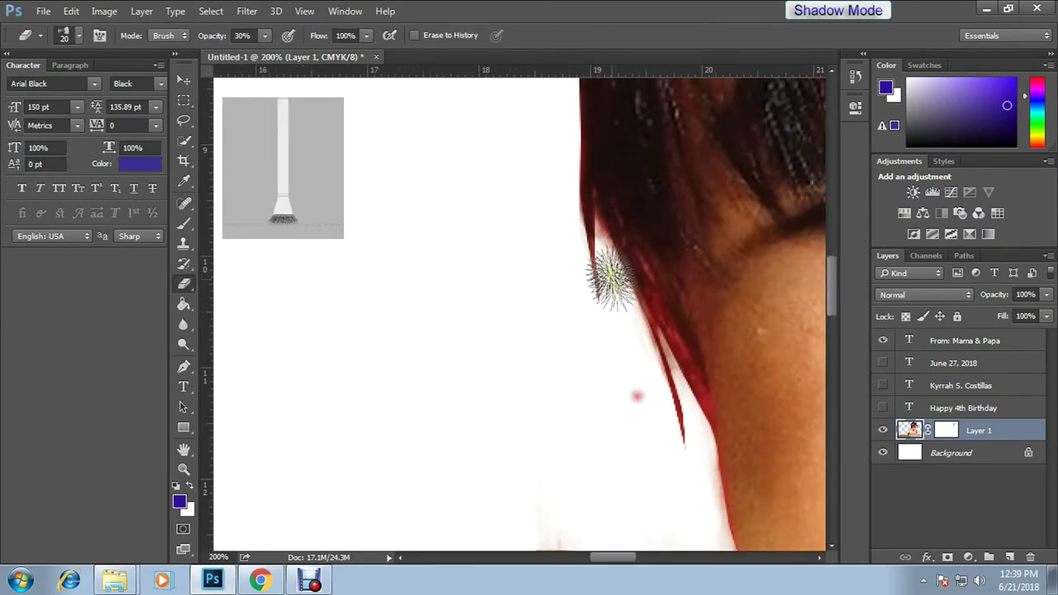
drag(653, 397, 681, 449)
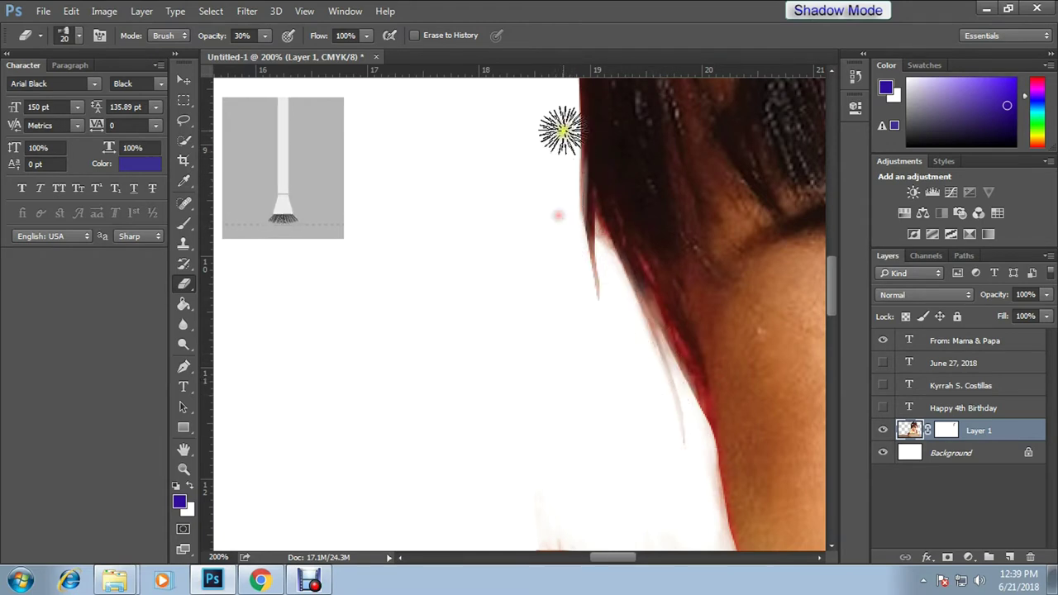
drag(540, 159, 523, 376)
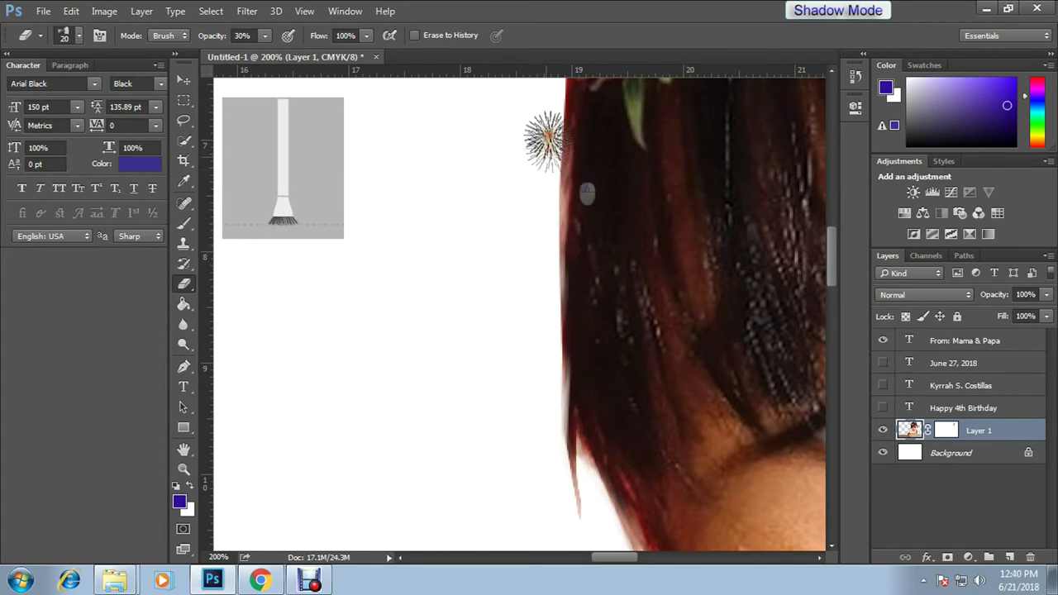
scroll(543, 207, up, 3)
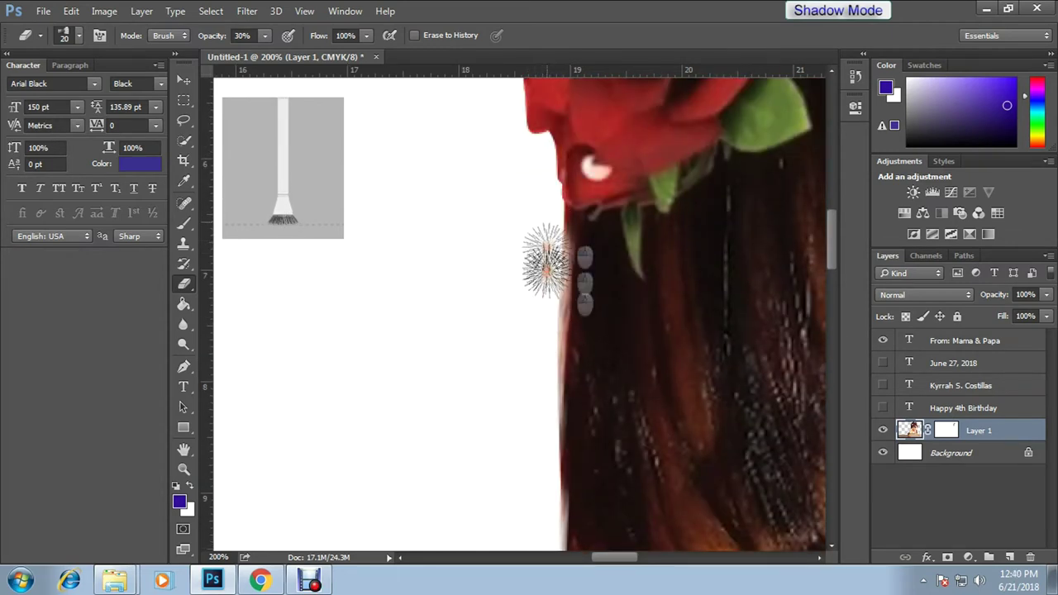
drag(544, 211, 545, 369)
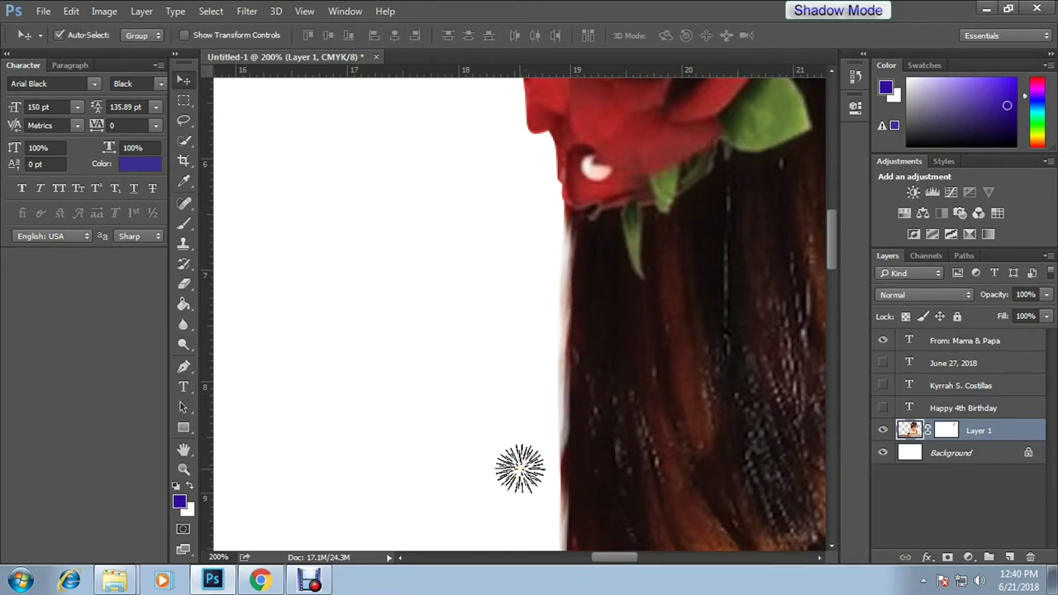
key(ctrl+minus)
key(ctrl+minus)
key(ctrl+minus)
key(ctrl+minus)
key(ctrl+minus)
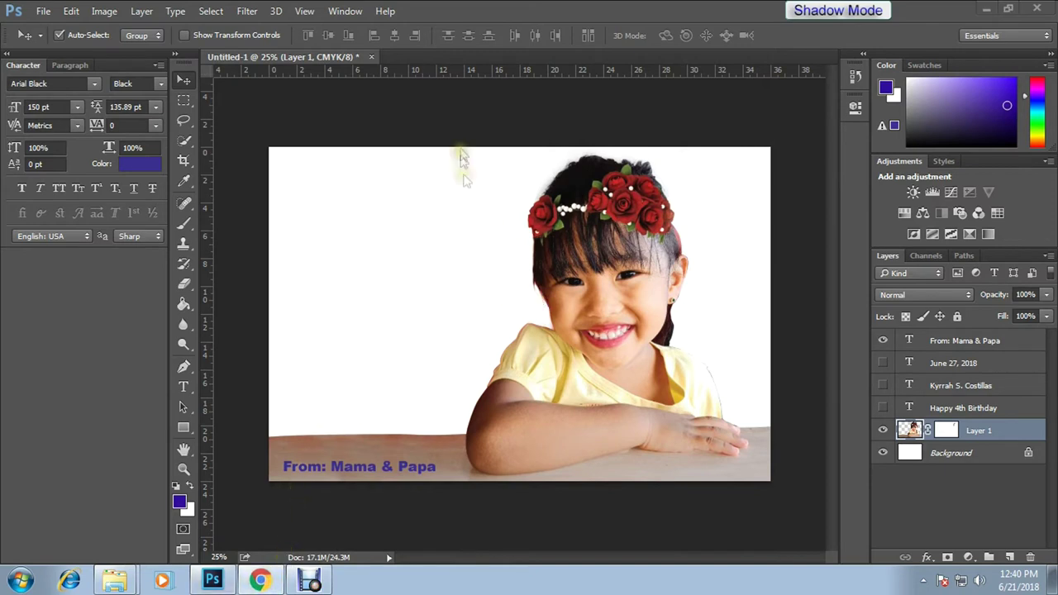
Save the layered tarpaulin as a PSD, named after the child, in the JUNE 26, 2018 folder.
click(307, 188)
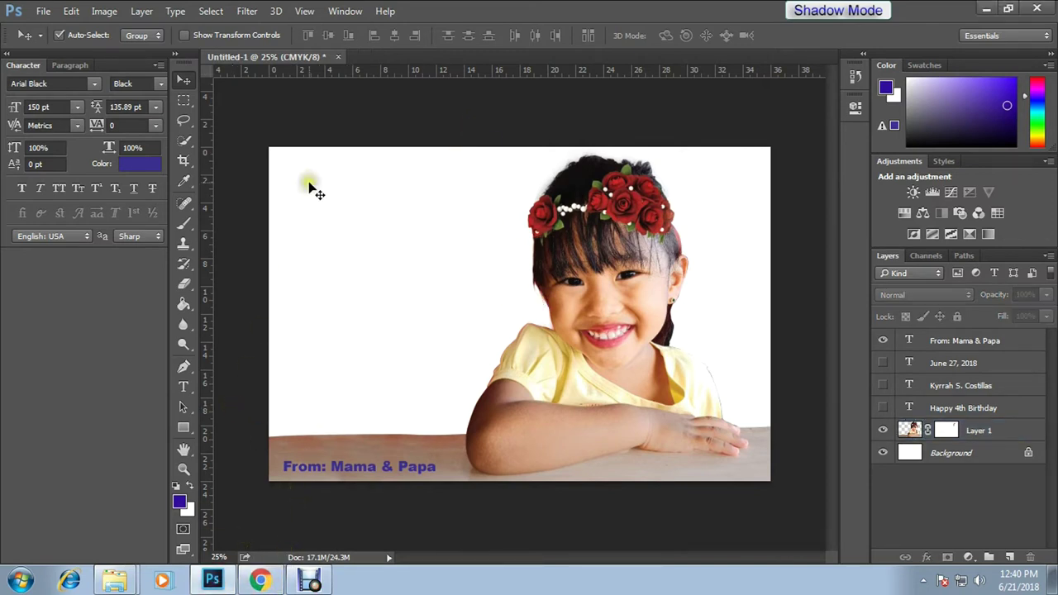
click(307, 124)
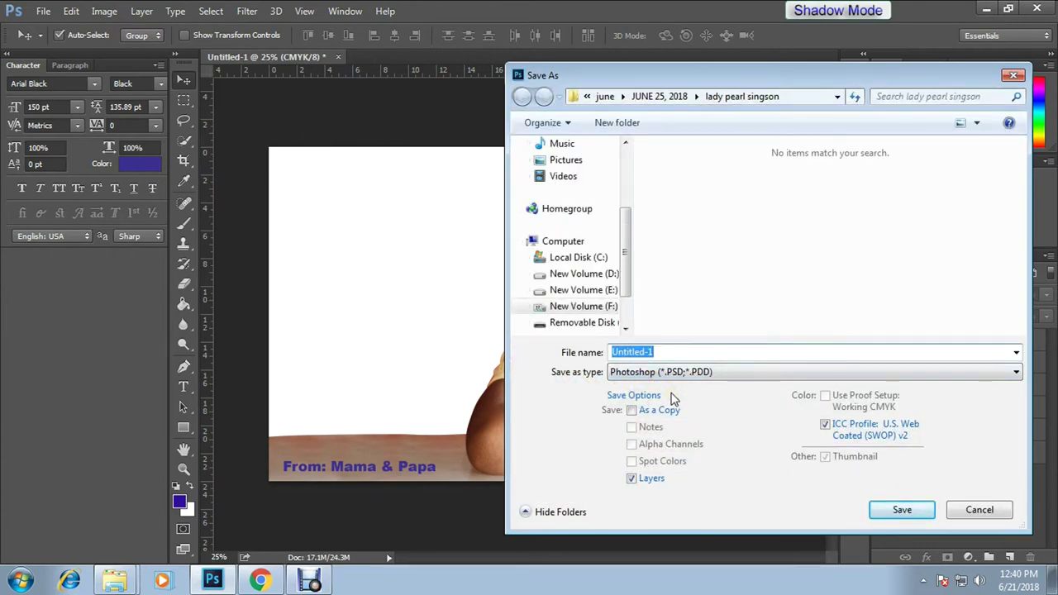
click(661, 96)
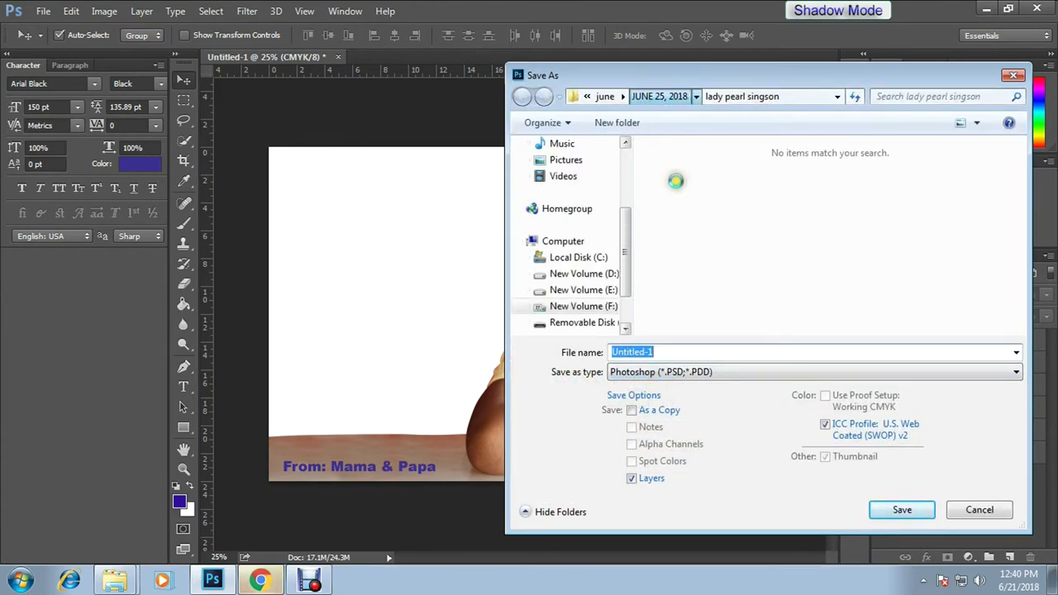
click(689, 96)
scroll(691, 299, down, 3)
double_click(691, 300)
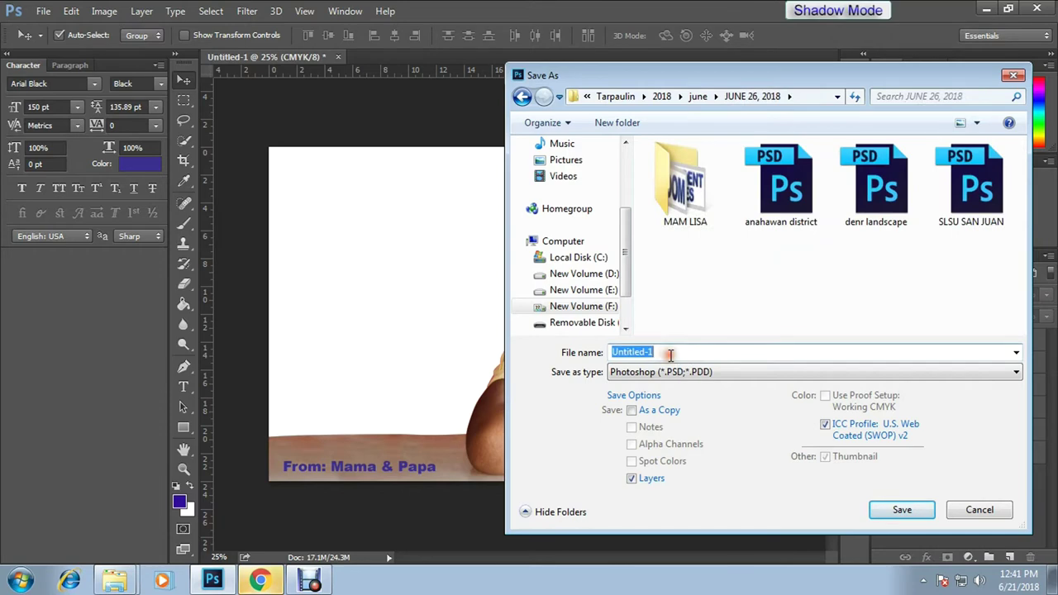
text(lady pearl singson)
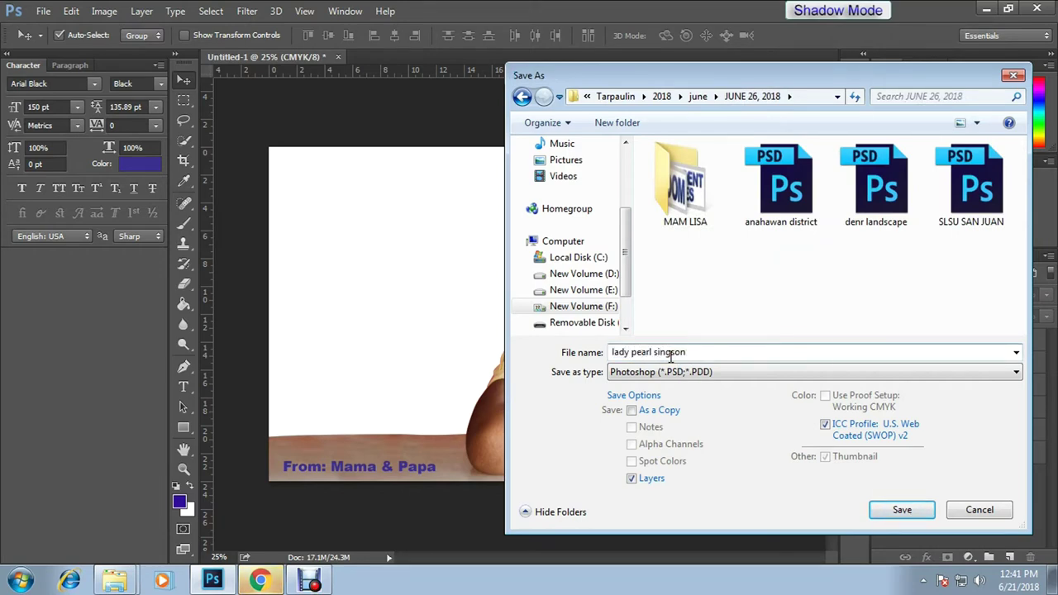
key(Return)
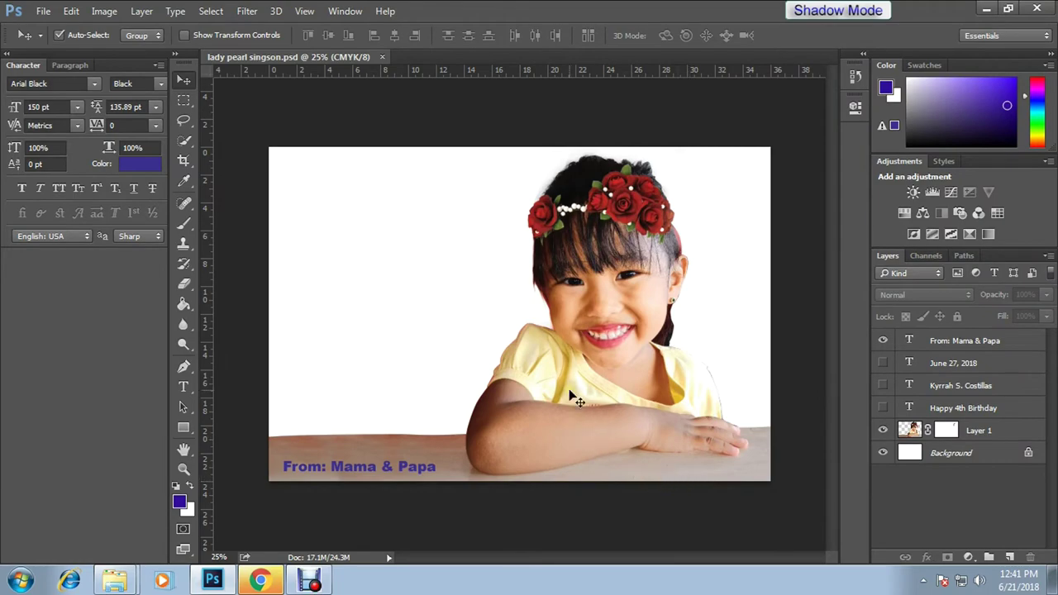
scroll(719, 326, up, 6)
Pick the size 25 bristle brush for Layer 1 and undo a stray blue stroke on the hair.
drag(724, 322, 634, 267)
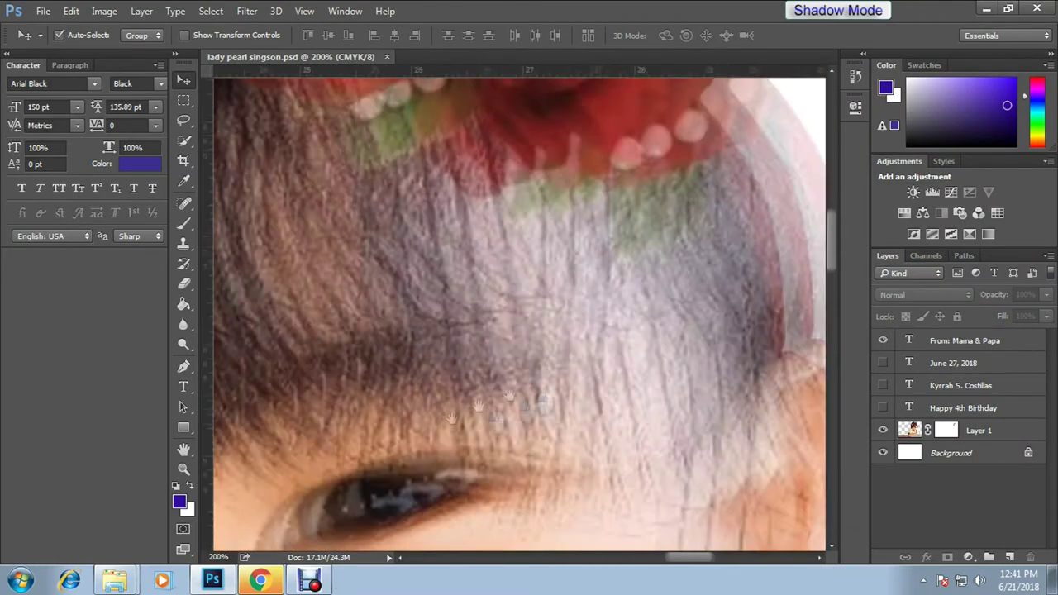
click(971, 430)
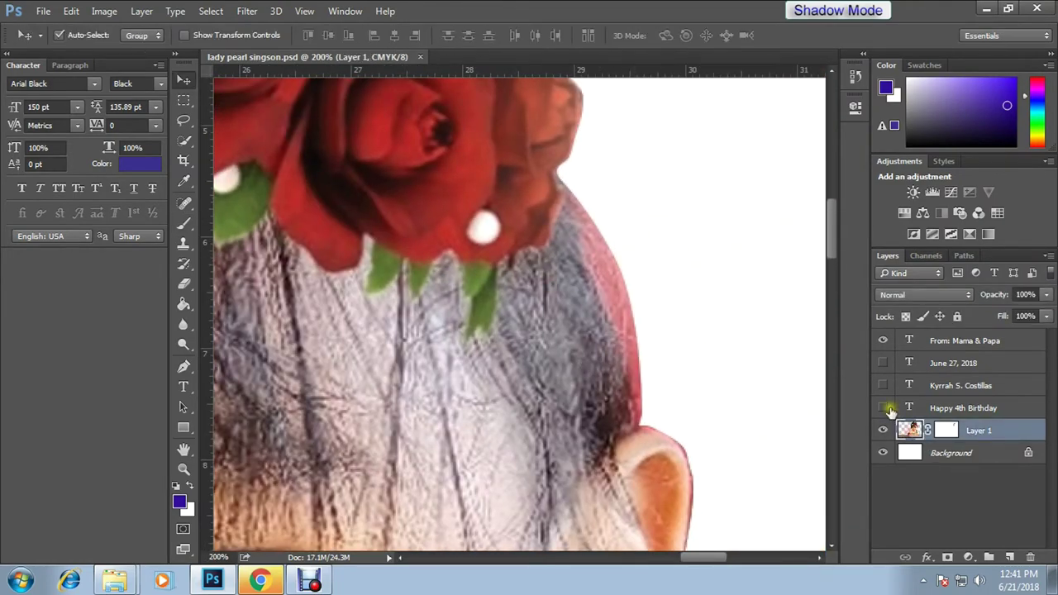
key(b)
right_click(631, 229)
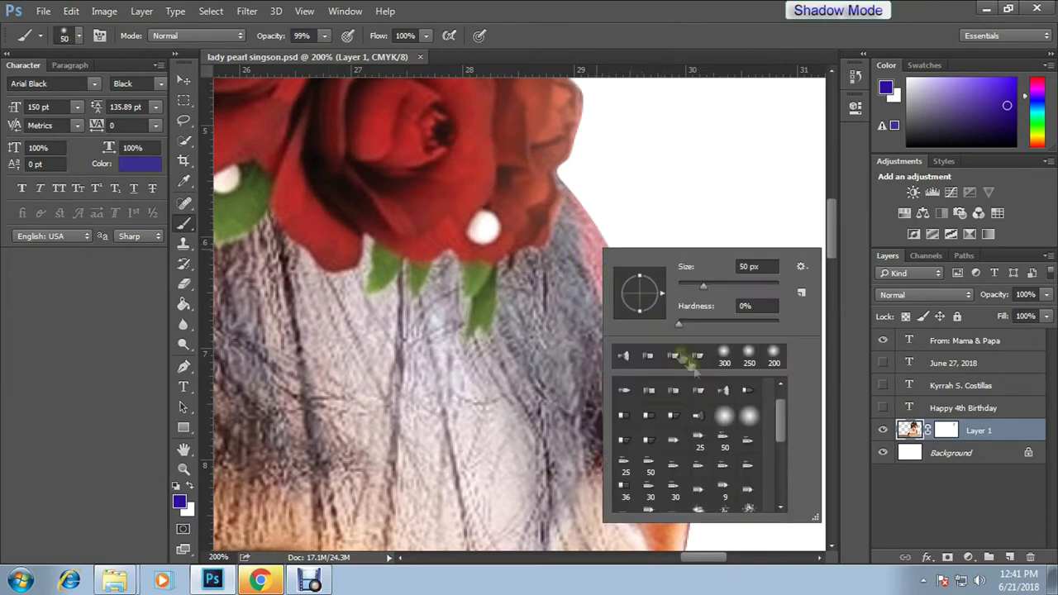
double_click(683, 354)
mouse_move(650, 243)
mouse_down()
mouse_move(625, 207)
mouse_move(664, 221)
mouse_up()
key(ctrl+z)
key(v)
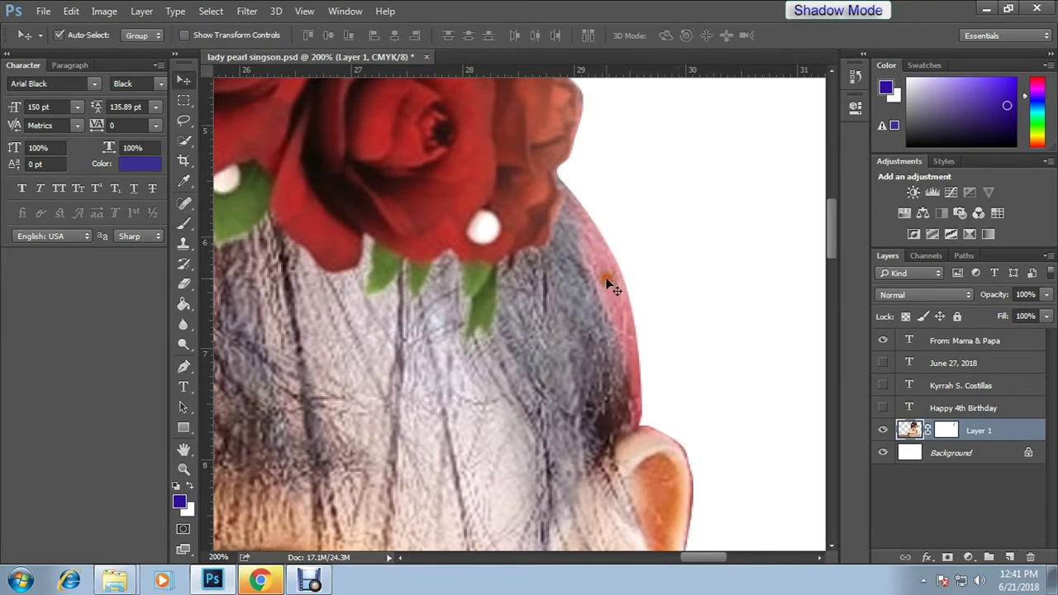
key(b)
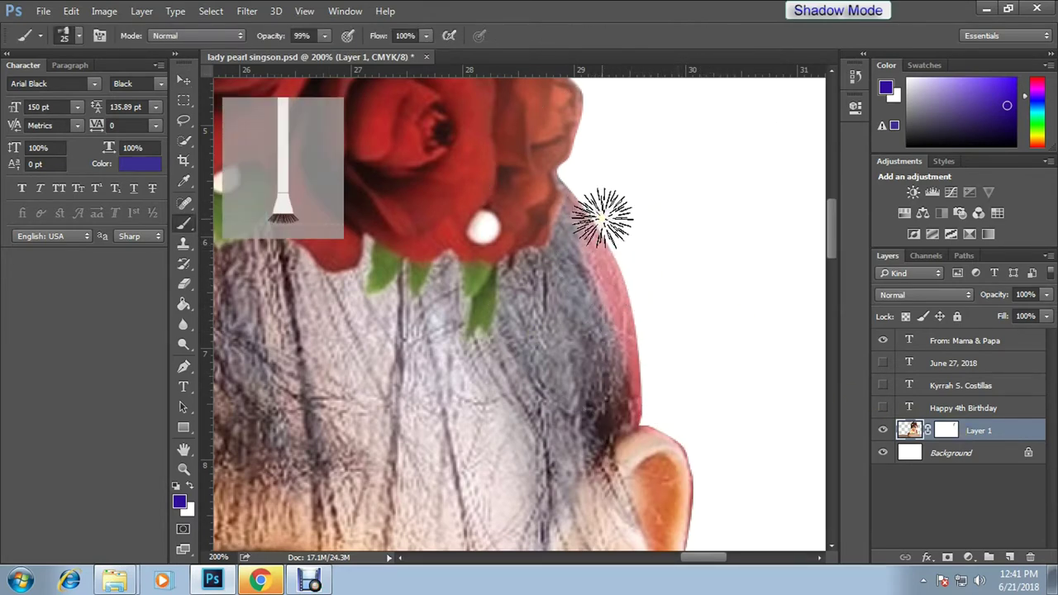
Paint black on Layer 1's mask to remove the white fringe beside the hair and ear.
click(947, 430)
key(d)
mouse_move(628, 217)
mouse_down()
mouse_move(618, 223)
mouse_move(667, 397)
mouse_up()
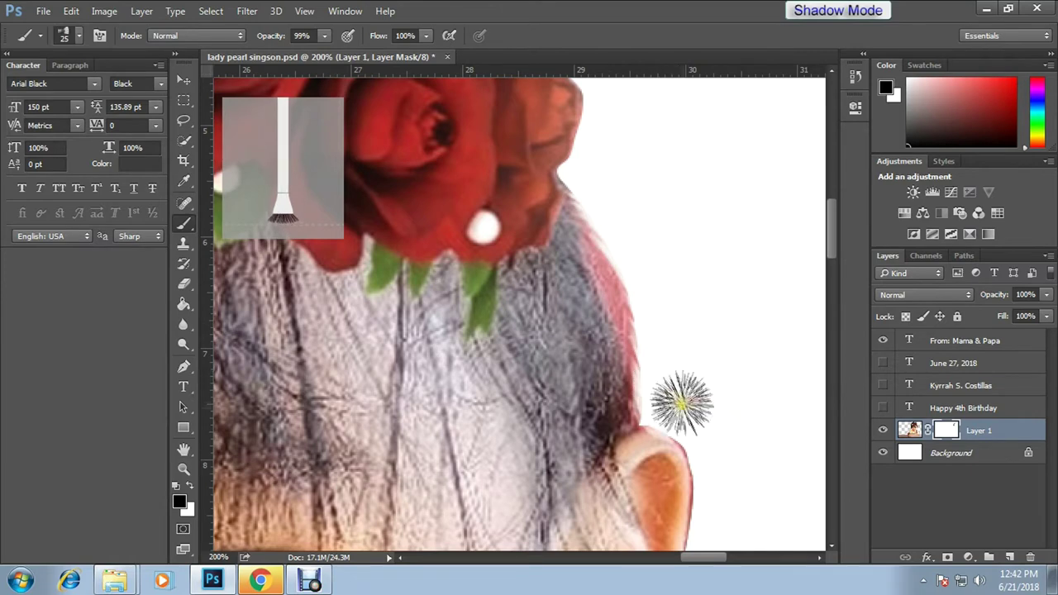
scroll(670, 355, down, 5)
key([)
key([)
key([)
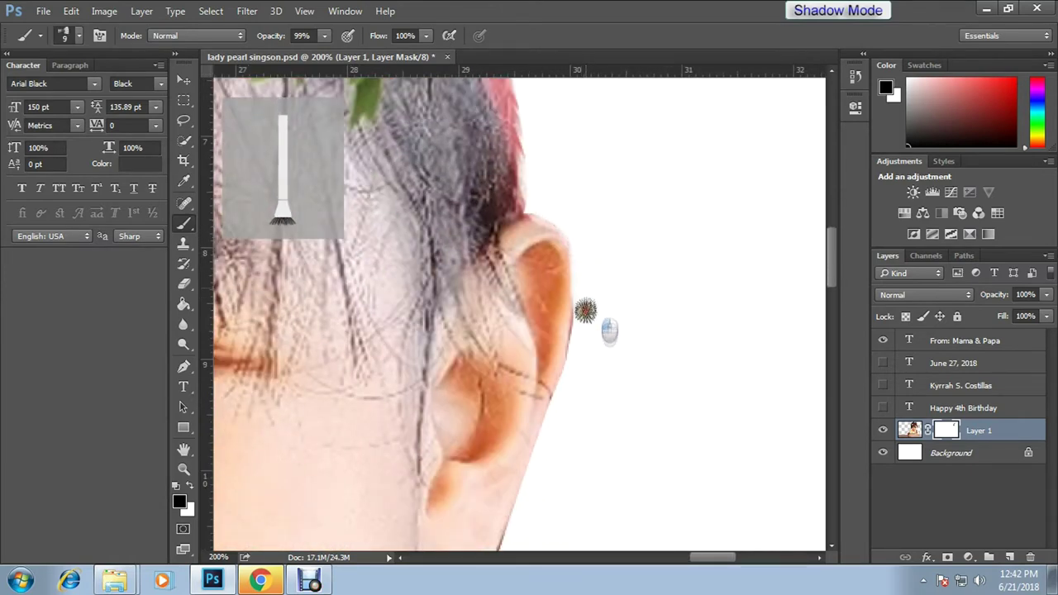
Mask away the white fringe along the neck hair with a size 20 brush at low strength.
scroll(583, 330, down, 5)
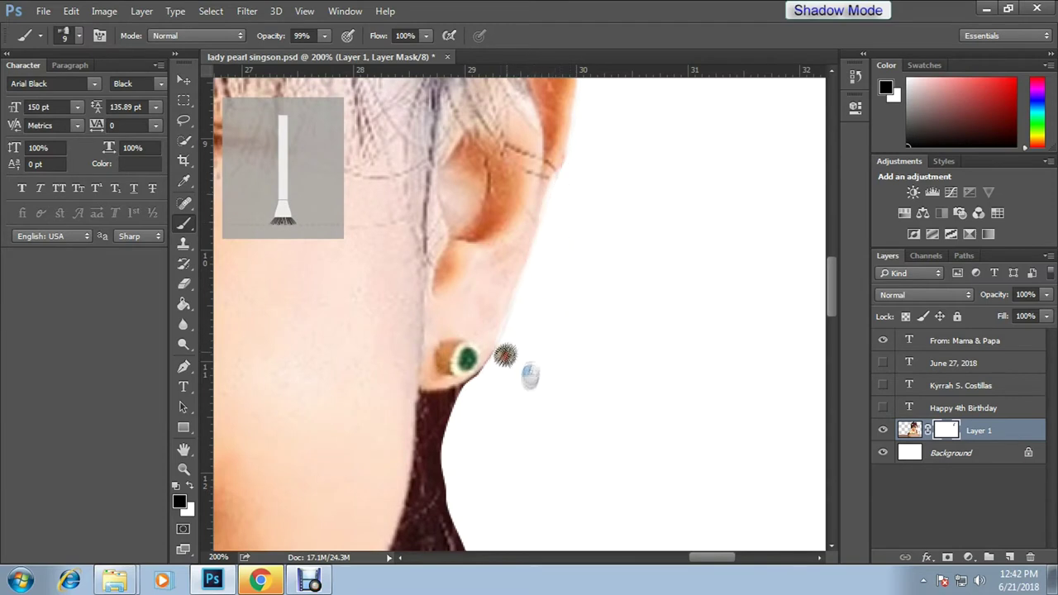
scroll(472, 430, down, 3)
key(bracketright)
key(bracketright)
key(bracketright)
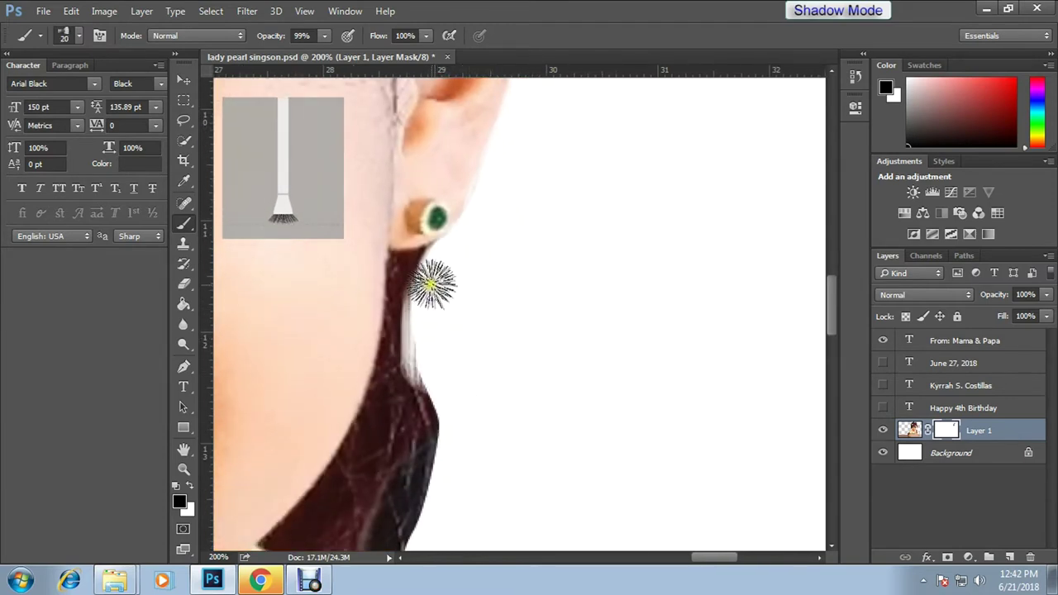
drag(436, 290, 449, 382)
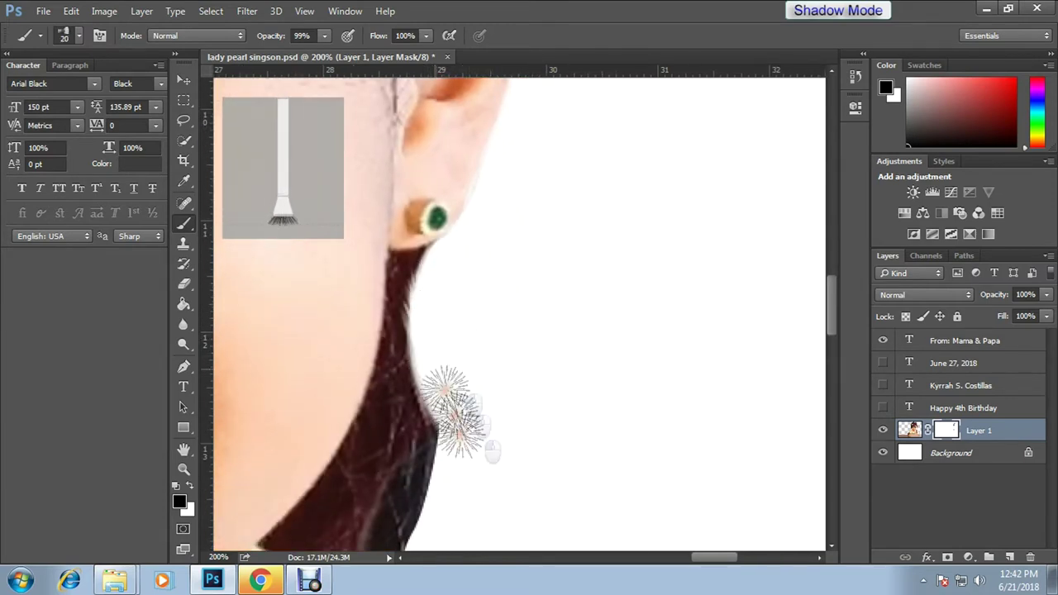
scroll(491, 330, down, 5)
key(2)
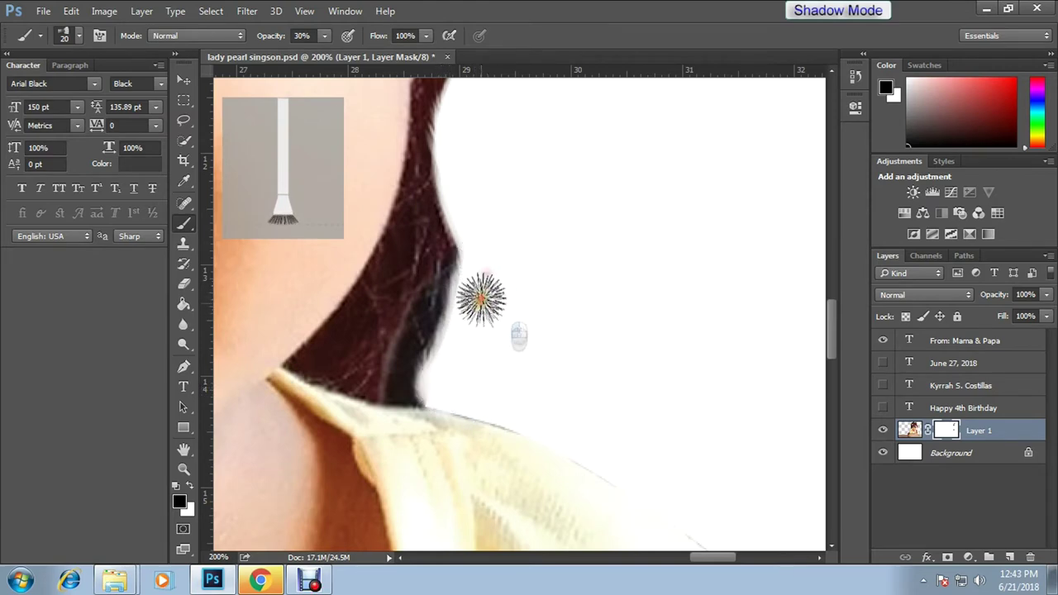
key(v)
key(ctrl+0)
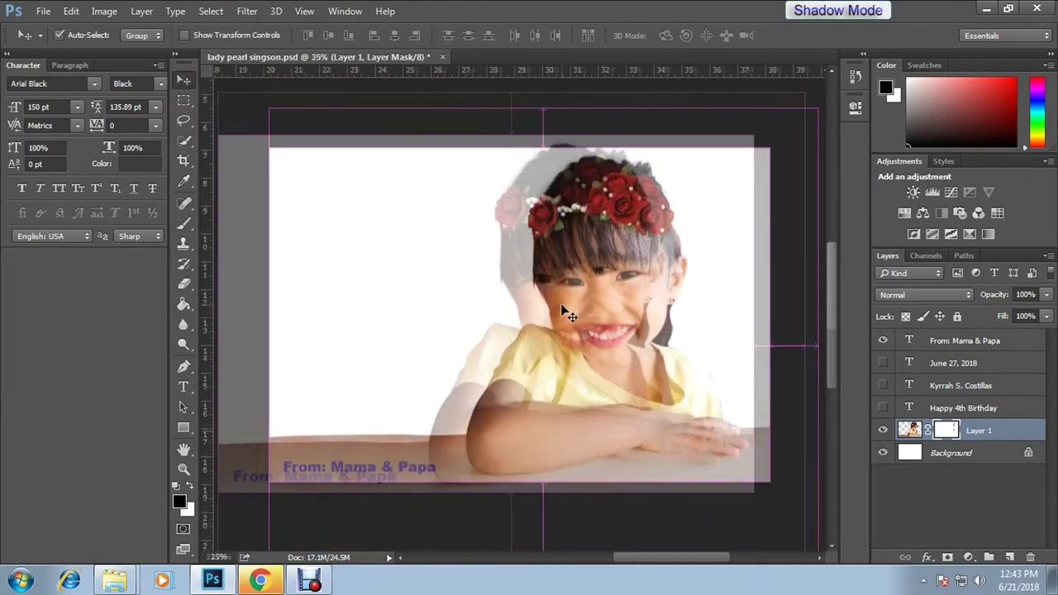
Save, show the Happy 4th Birthday text again, and move it and the child's name up-left.
key(ctrl+s)
click(883, 408)
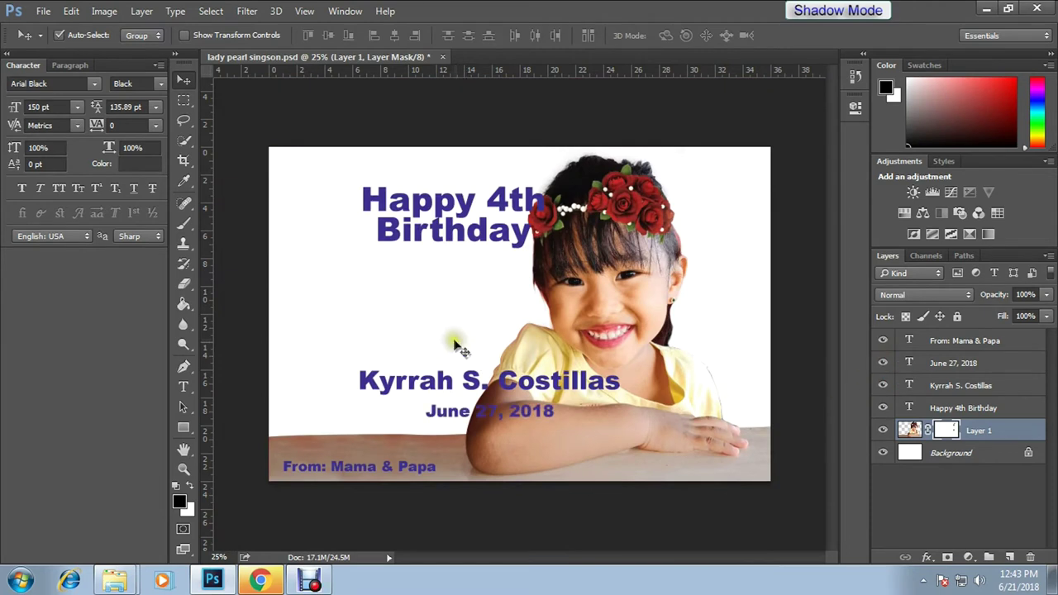
drag(463, 382, 420, 333)
click(979, 430)
click(958, 316)
drag(499, 213, 455, 195)
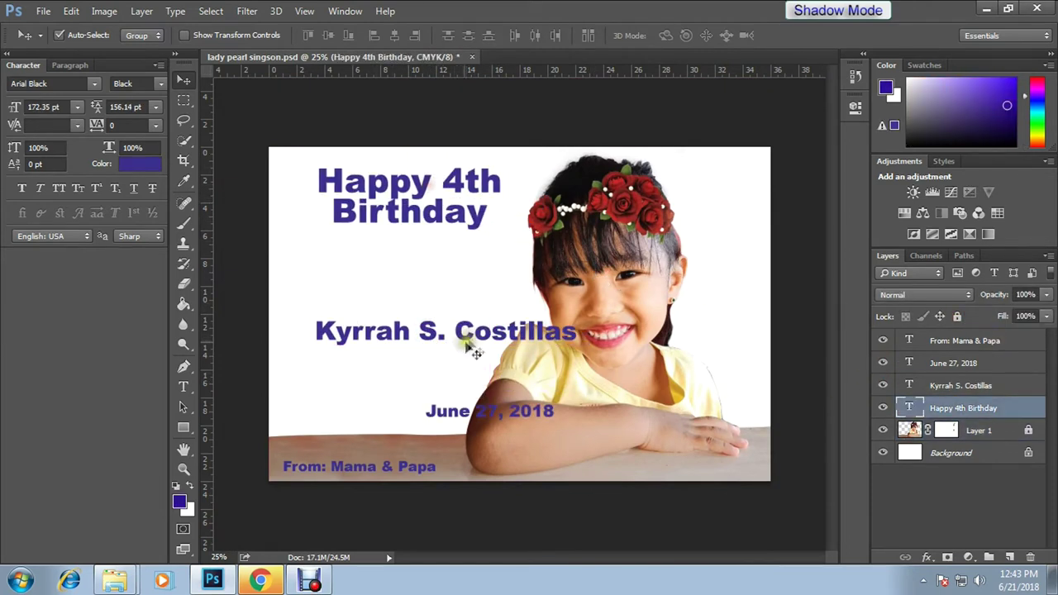
drag(480, 351, 470, 335)
click(442, 418)
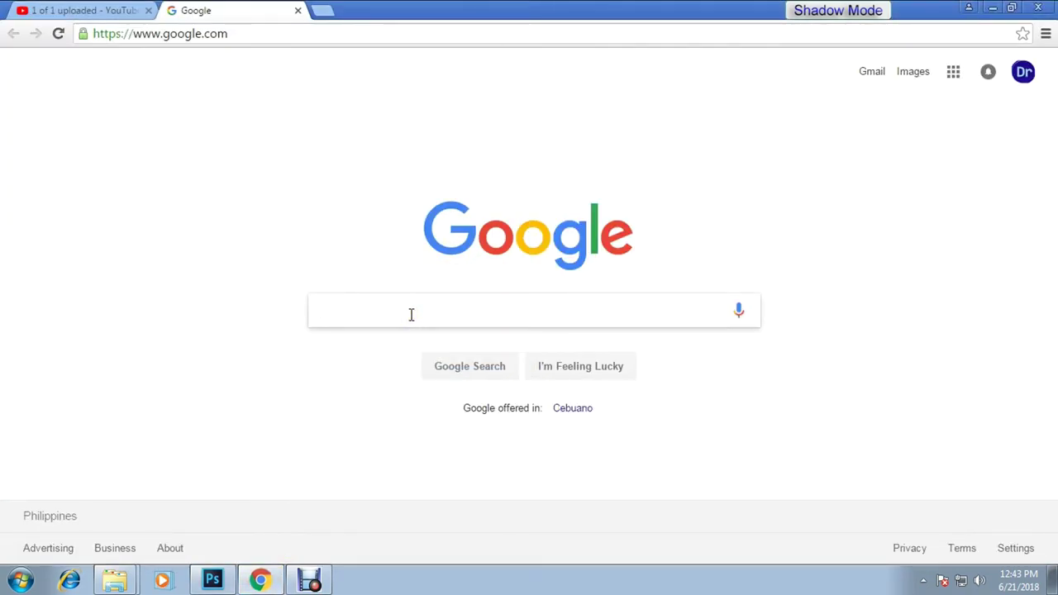
Search Google Images for cartoon strawberry shortcake.
text(straw)
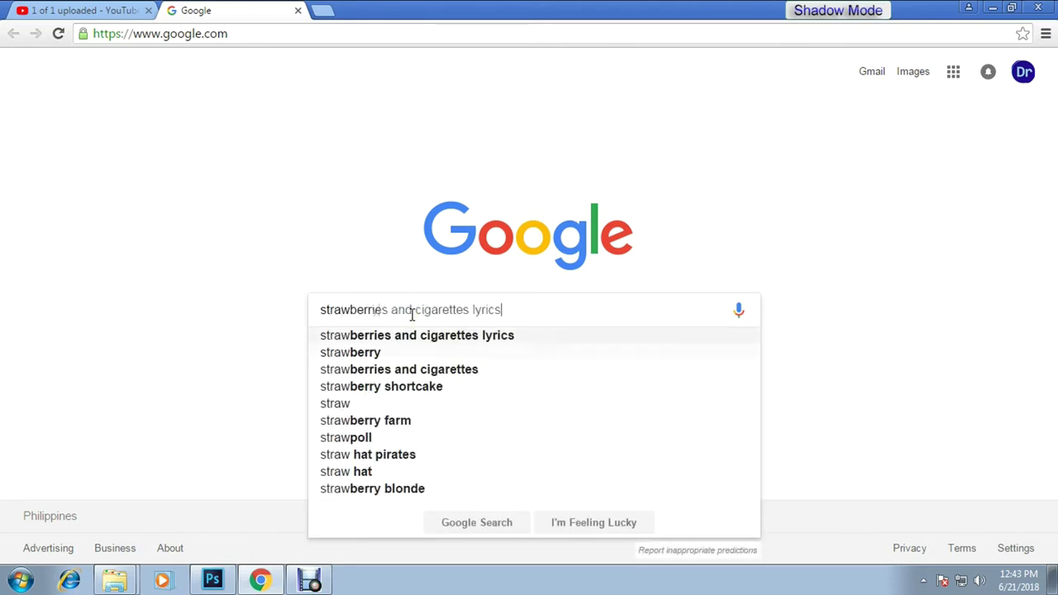
key(Down)
key(Down)
key(Down)
key(Return)
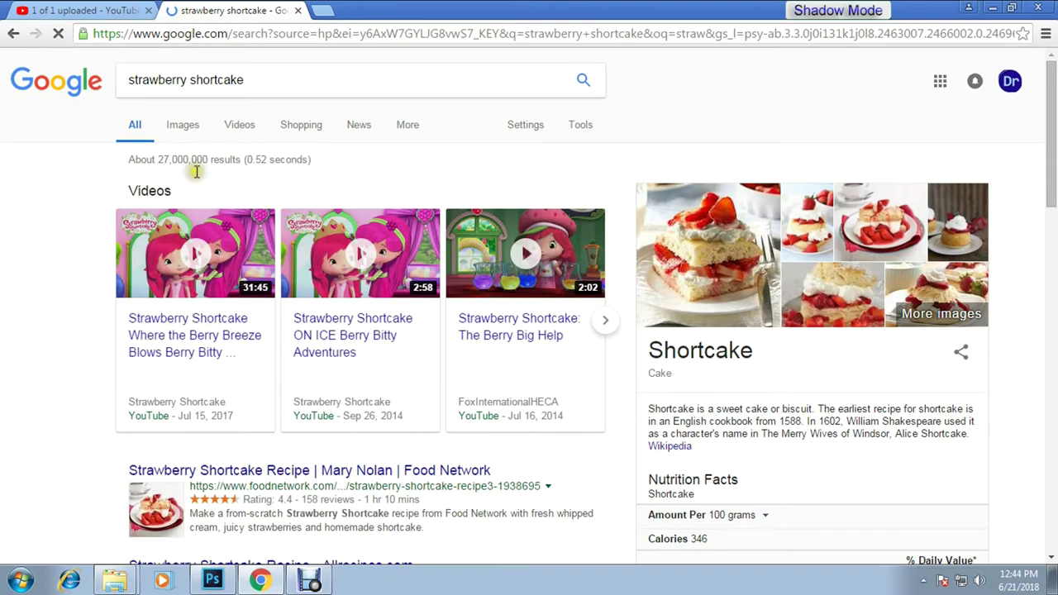
click(192, 124)
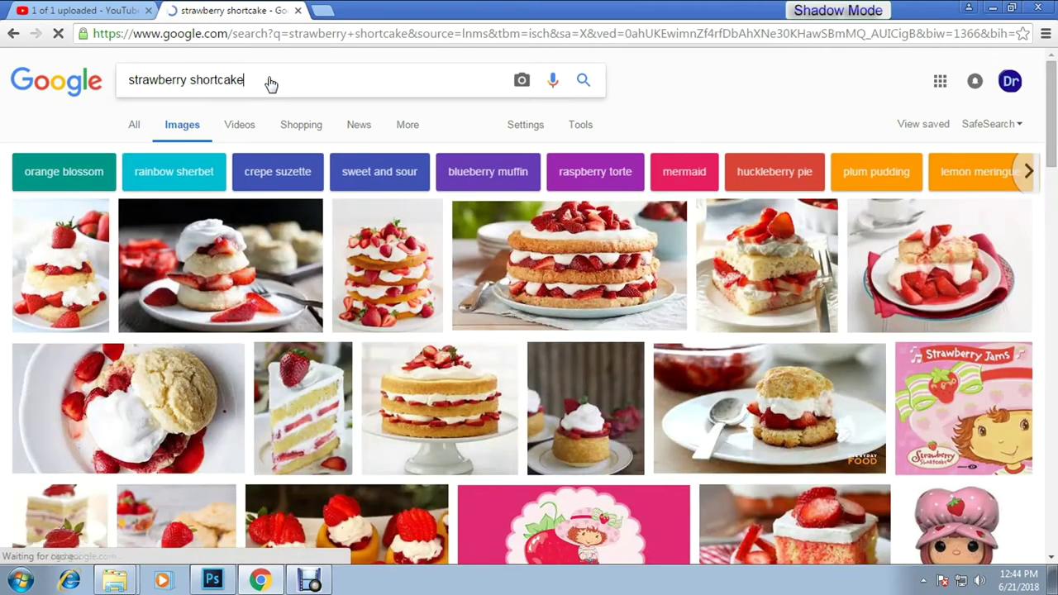
text(hd)
key(Home)
text(cartoon)
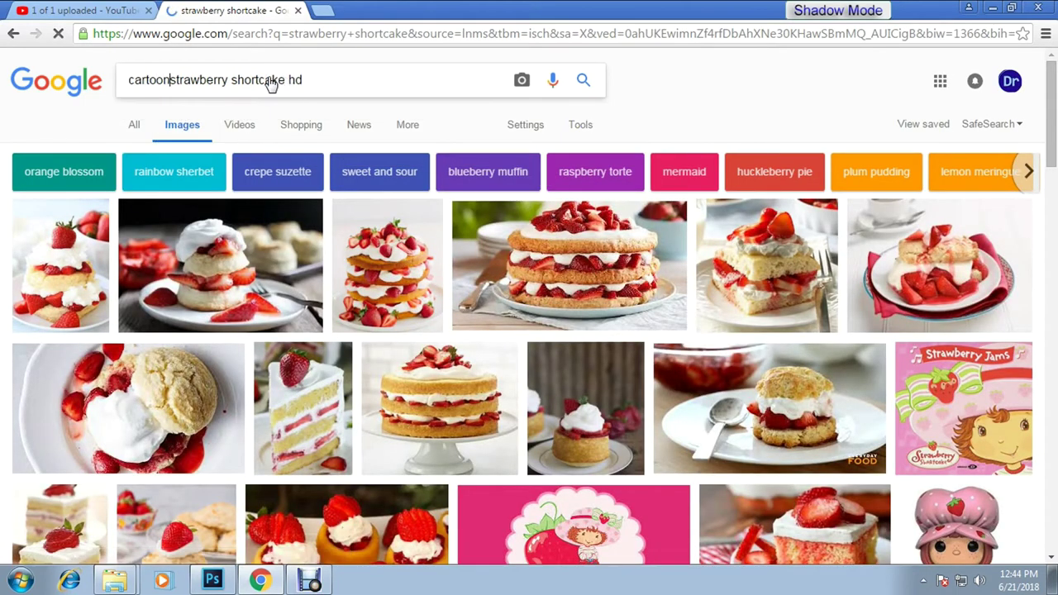
key(Return)
Filter the image results to Large images only.
scroll(361, 329, down, 2)
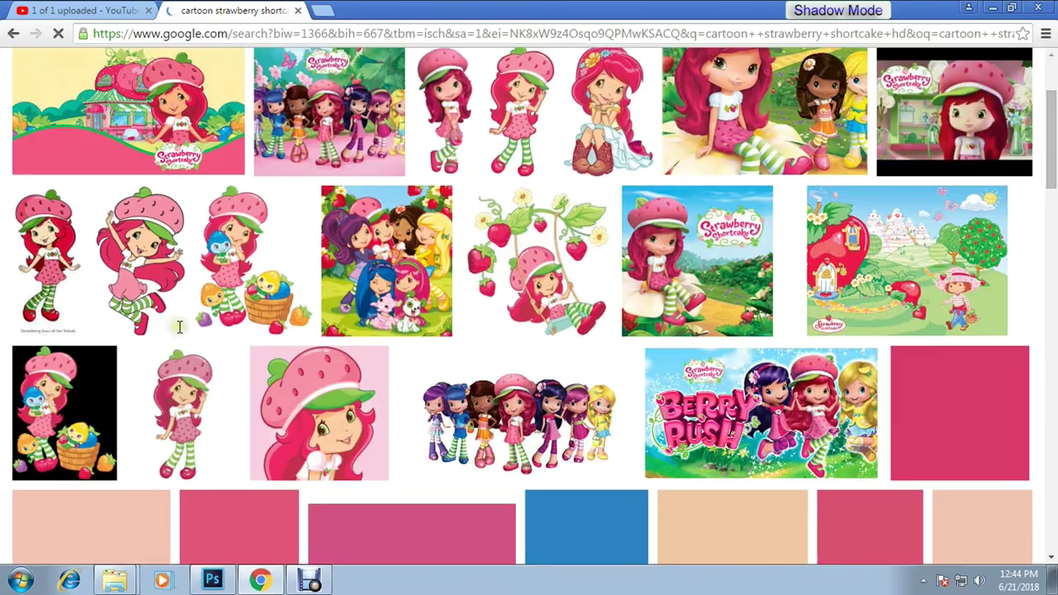
scroll(262, 411, down, 2)
scroll(317, 411, down, 2)
scroll(380, 405, up, 10)
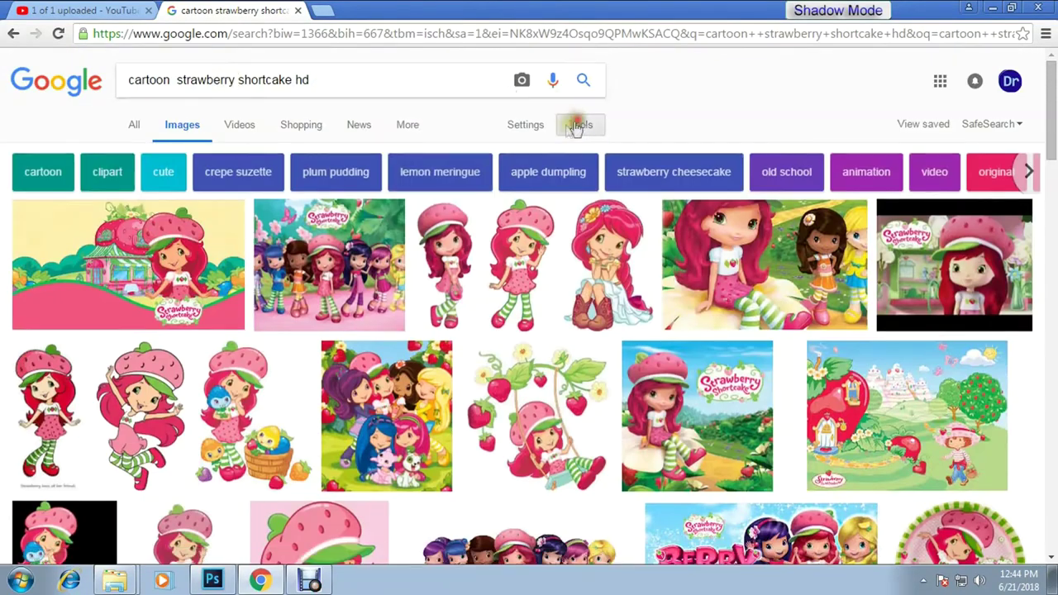
click(581, 124)
click(141, 152)
click(142, 198)
click(180, 234)
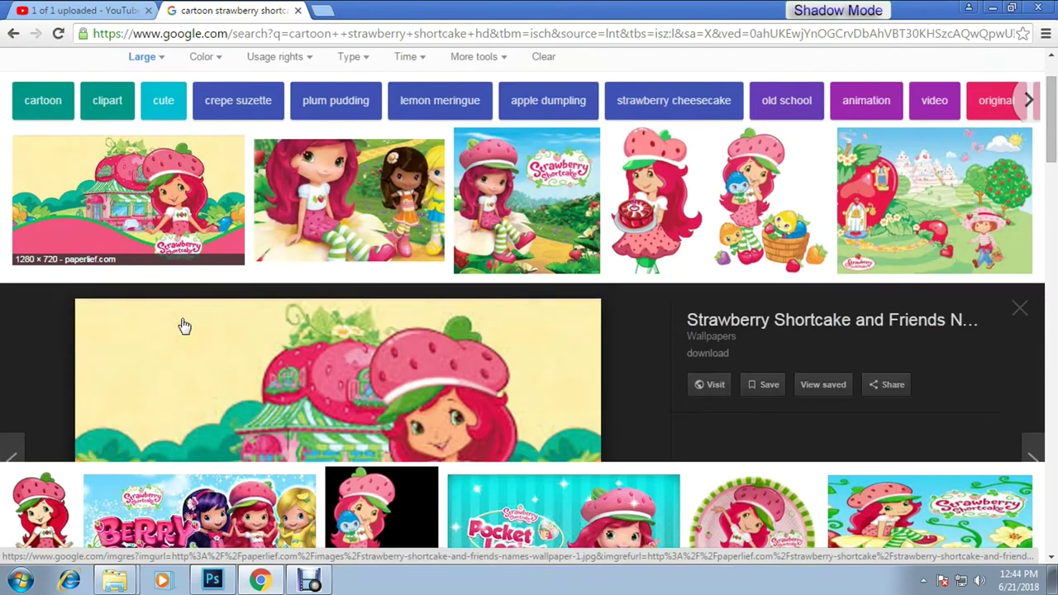
Copy the Painel Moranguinho image and paste it into Photoshop as a new layer.
click(785, 382)
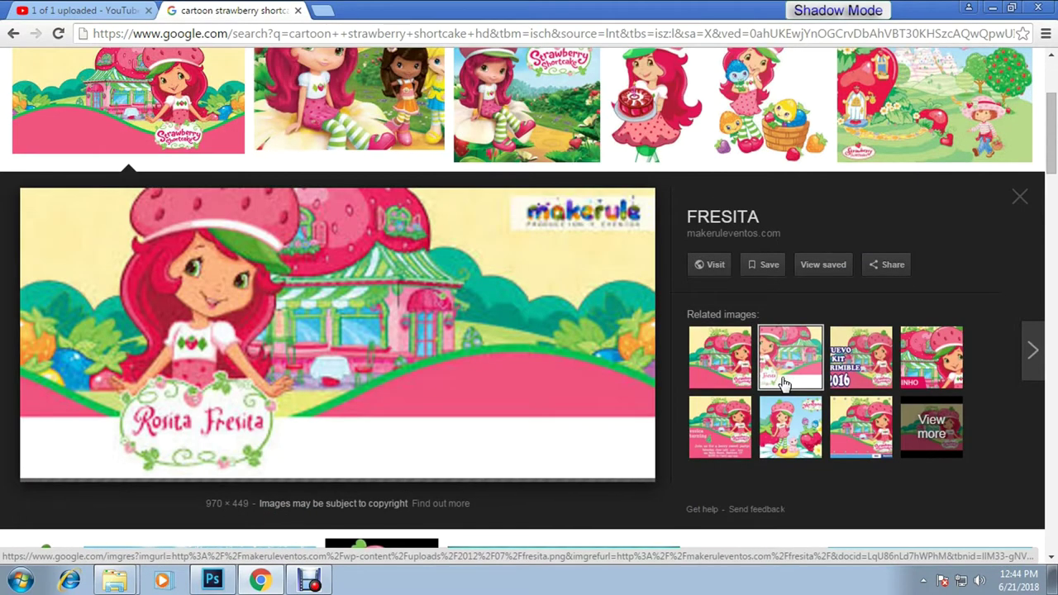
click(771, 427)
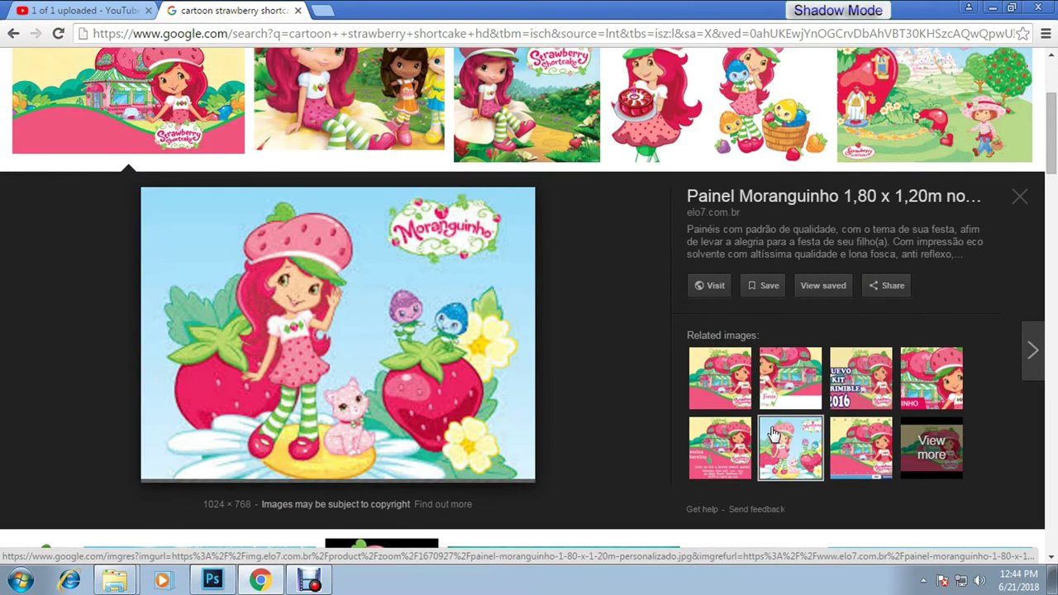
right_click(367, 307)
click(389, 454)
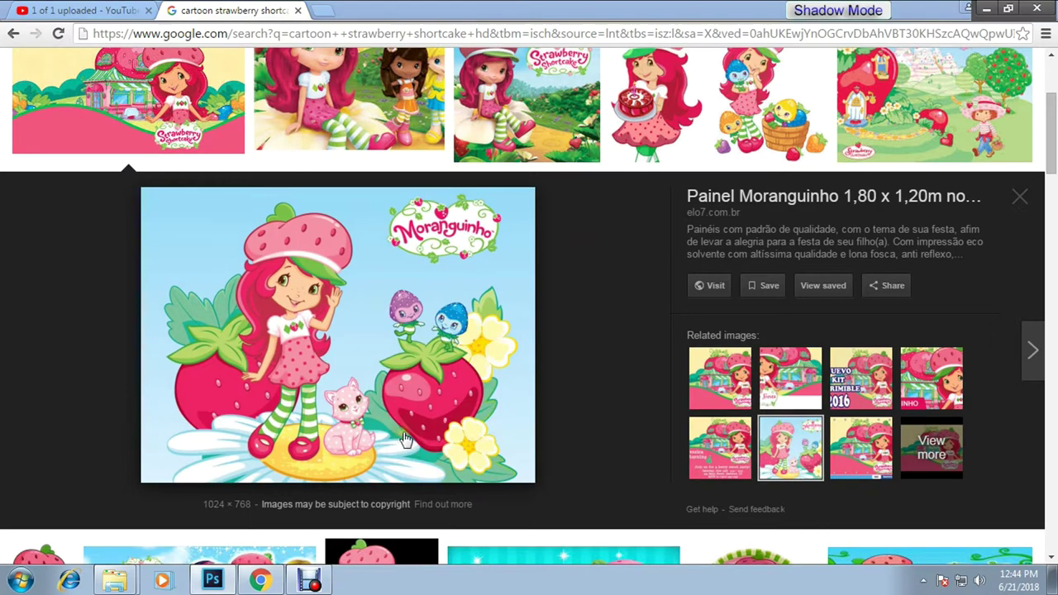
key(alt+Tab)
key(ctrl+v)
Scale and position the Strawberry Shortcake artwork top-left, placed beneath the girl's photo.
key(ctrl+t)
drag(496, 314, 355, 364)
drag(461, 272, 684, 142)
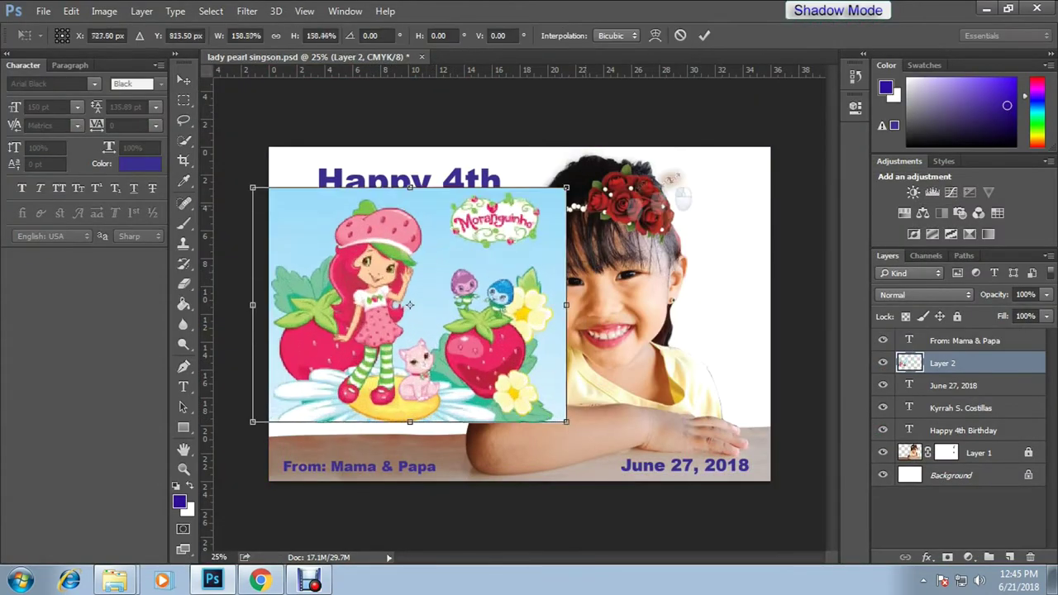
drag(700, 93, 543, 220)
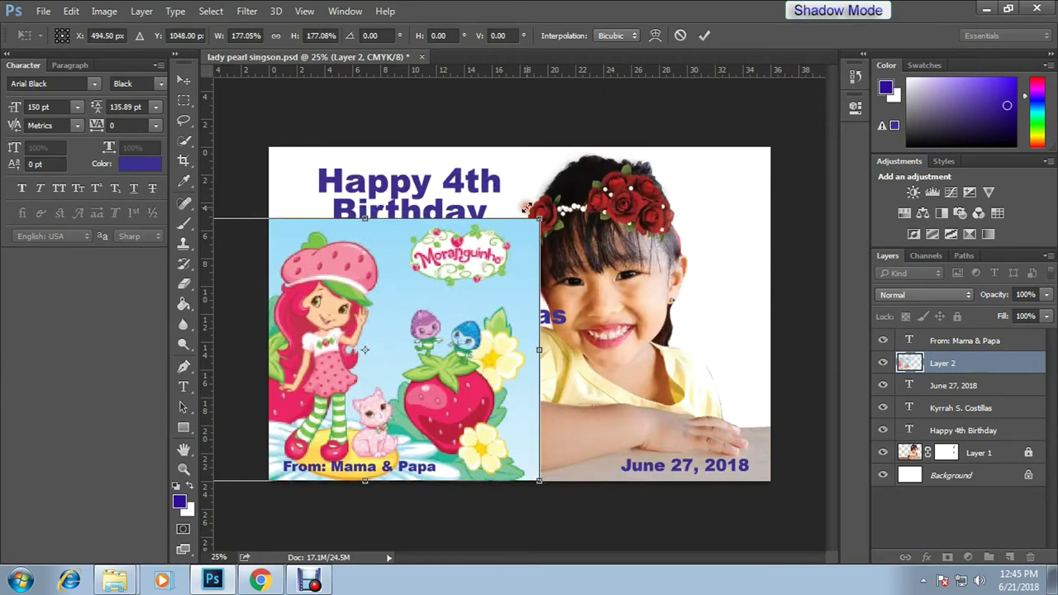
key(Return)
drag(405, 380, 405, 306)
key(ctrl+t)
drag(534, 175, 547, 164)
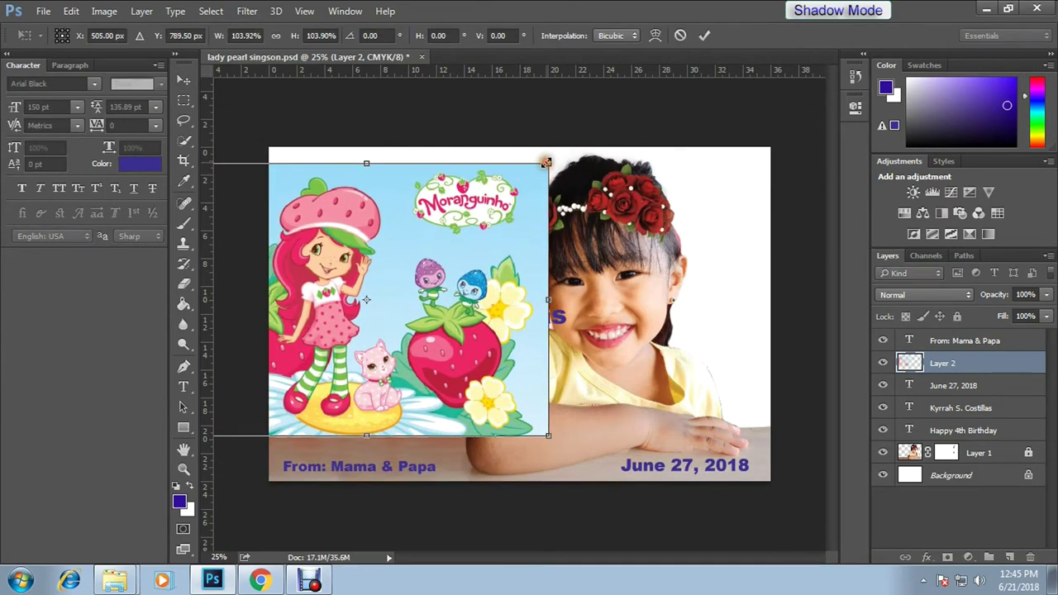
key(Return)
key(ctrl+shift+bracketleft)
mouse_move(453, 317)
mouse_down()
mouse_move(649, 339)
mouse_move(461, 329)
mouse_up()
mouse_move(420, 284)
mouse_down()
mouse_move(440, 257)
mouse_move(435, 305)
mouse_move(465, 244)
mouse_up()
Sample the sky blue and paint the white area right of the girl with a 700, 99% brush.
key(i)
click(519, 239)
key(b)
click(943, 453)
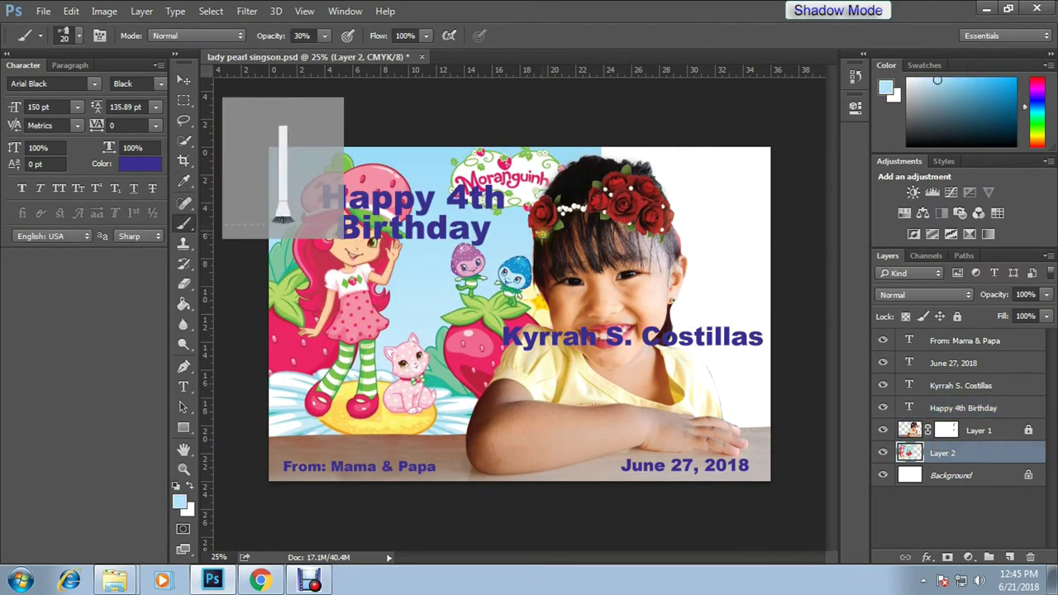
right_click(608, 153)
drag(414, 230, 463, 230)
key(Return)
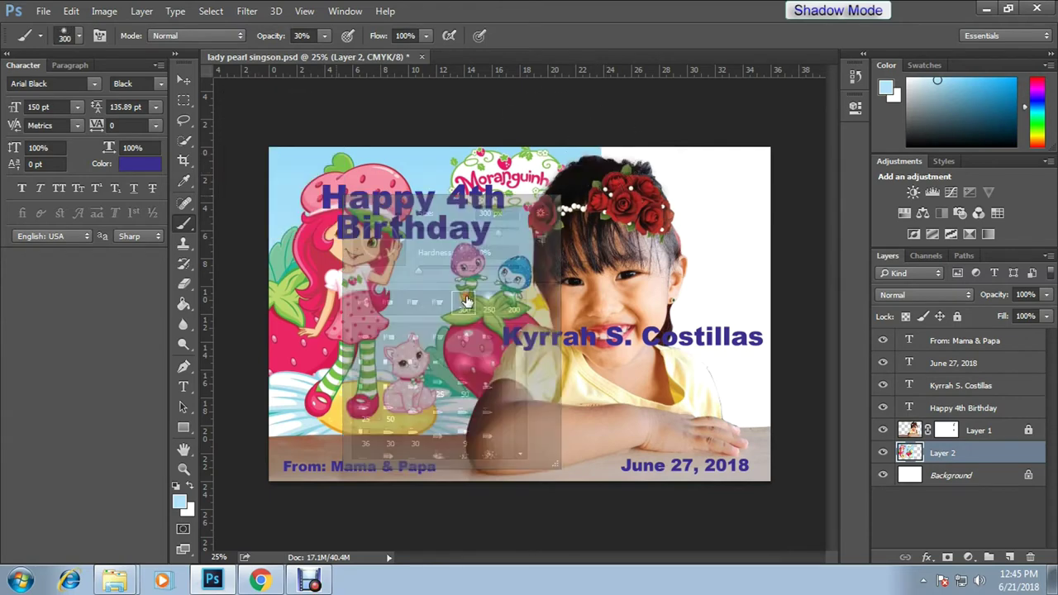
key(bracketright)
key(9)
key(9)
drag(703, 174, 707, 290)
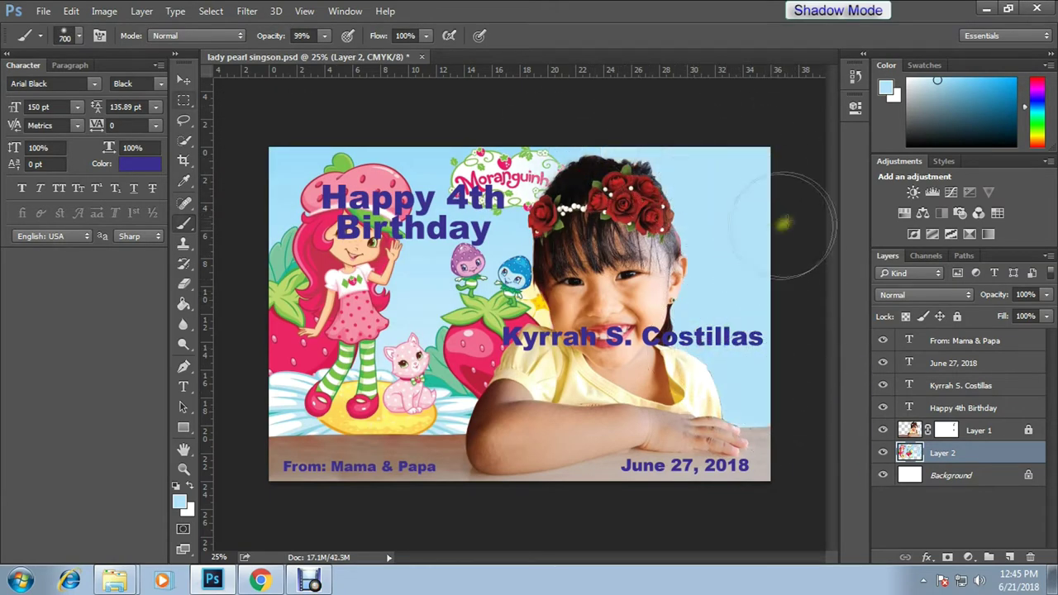
Reposition the child's name, Happy 4th Birthday and the Strawberry Shortcake artwork.
key(v)
drag(628, 336, 475, 394)
drag(414, 207, 679, 313)
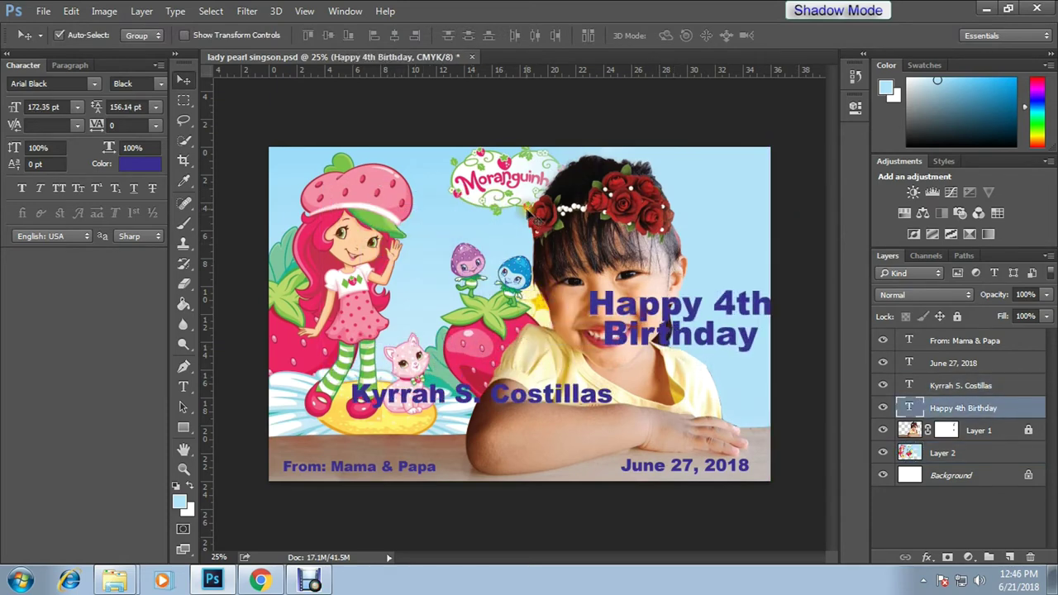
drag(487, 191, 449, 201)
Draw a path on the artwork, convert it to a selection, then deselect and move a layer.
key(m)
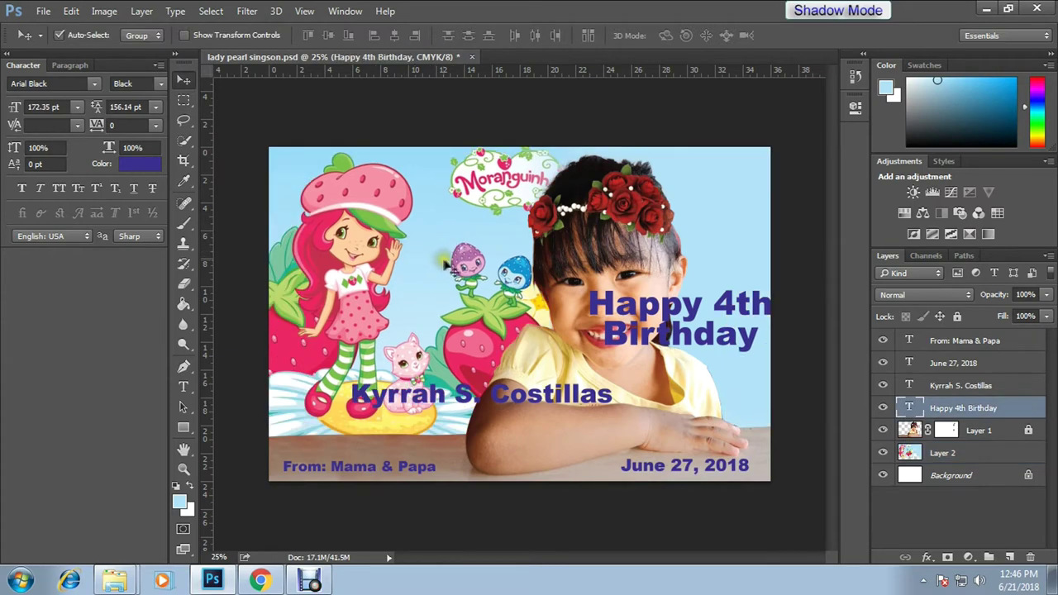
key(p)
right_click(548, 187)
click(595, 245)
key(v)
click(943, 453)
key(i)
key(b)
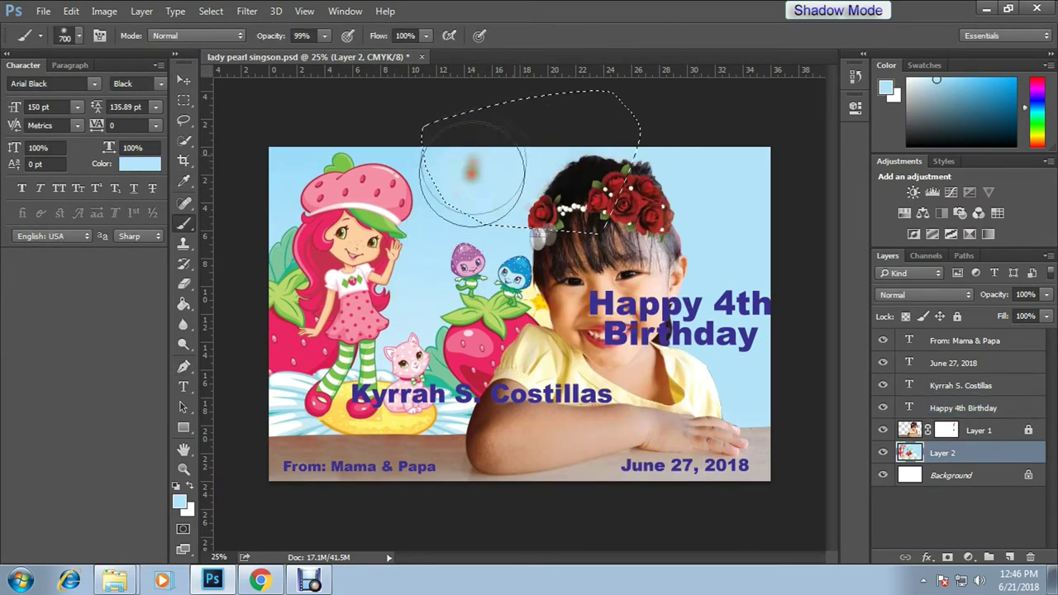
key(ctrl+d)
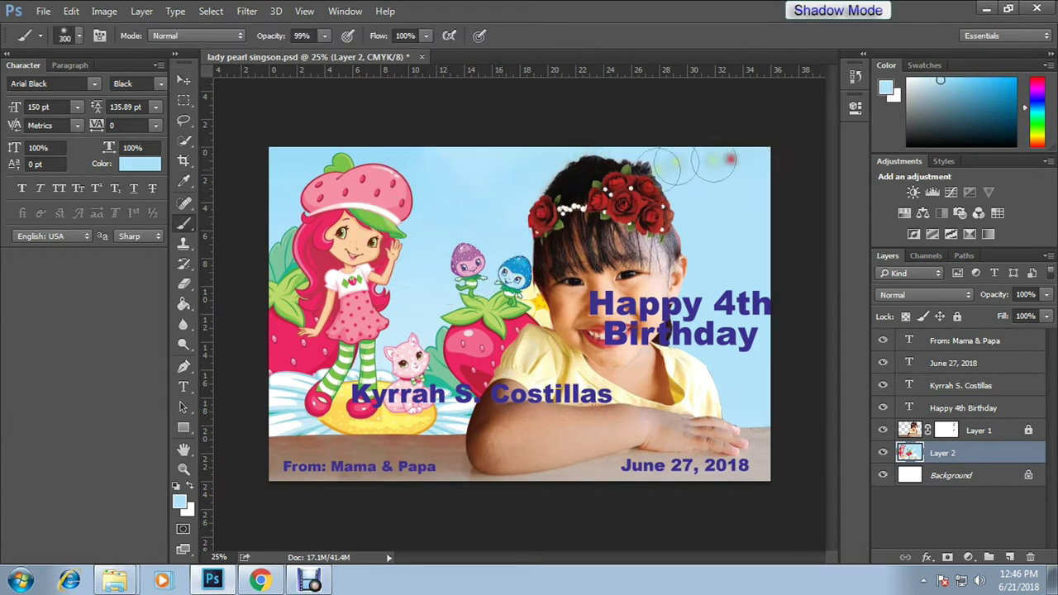
key(v)
drag(583, 354, 336, 283)
key(alt+Tab)
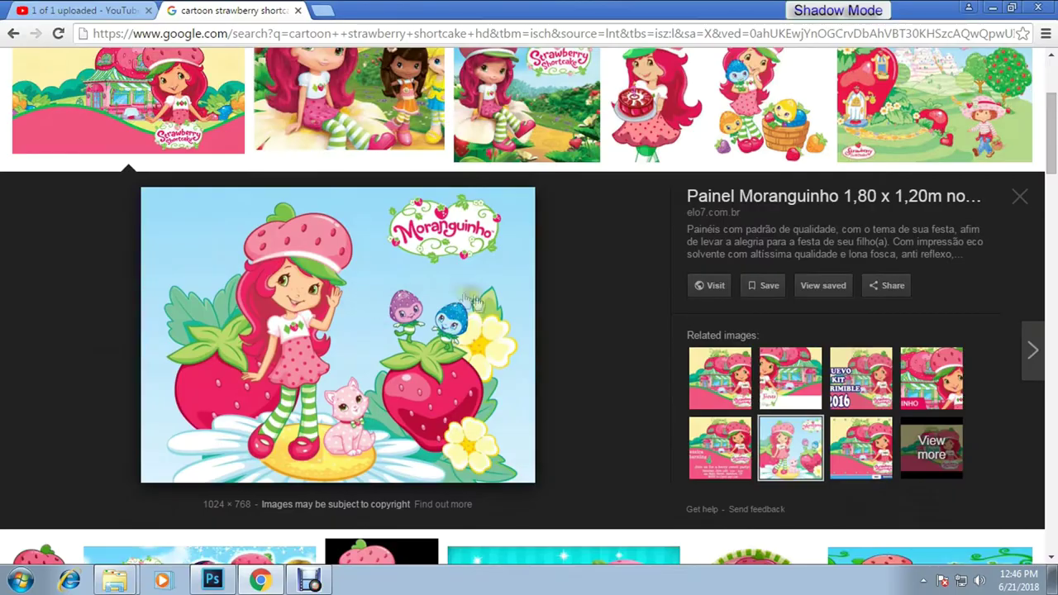
Find and preview the close-up Strawberry Shortcake picture with the pink kitten.
scroll(511, 398, down, 5)
scroll(510, 397, down, 5)
scroll(509, 397, down, 1)
click(950, 211)
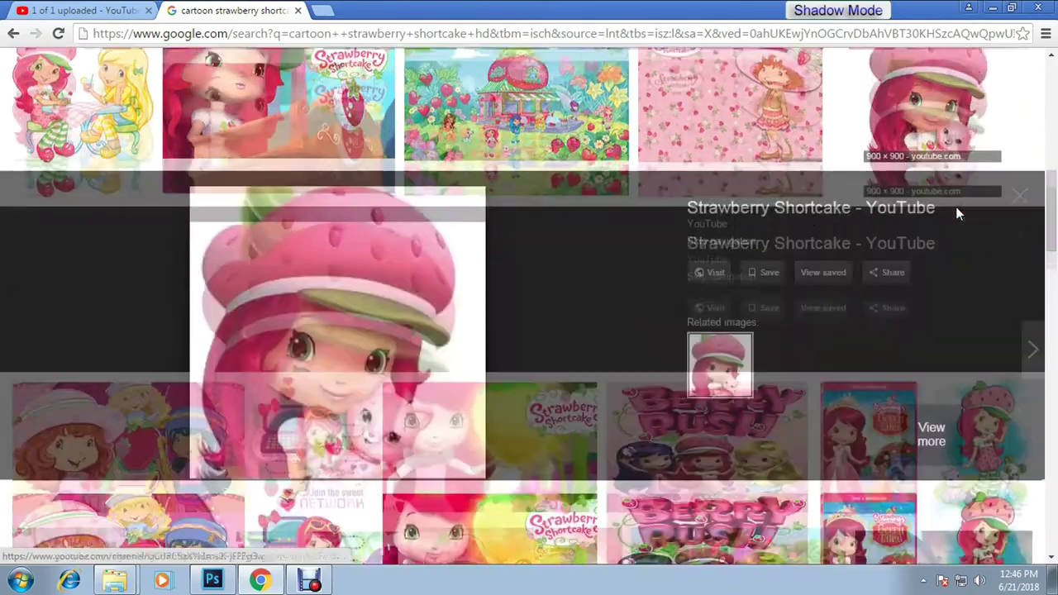
key(alt+Tab)
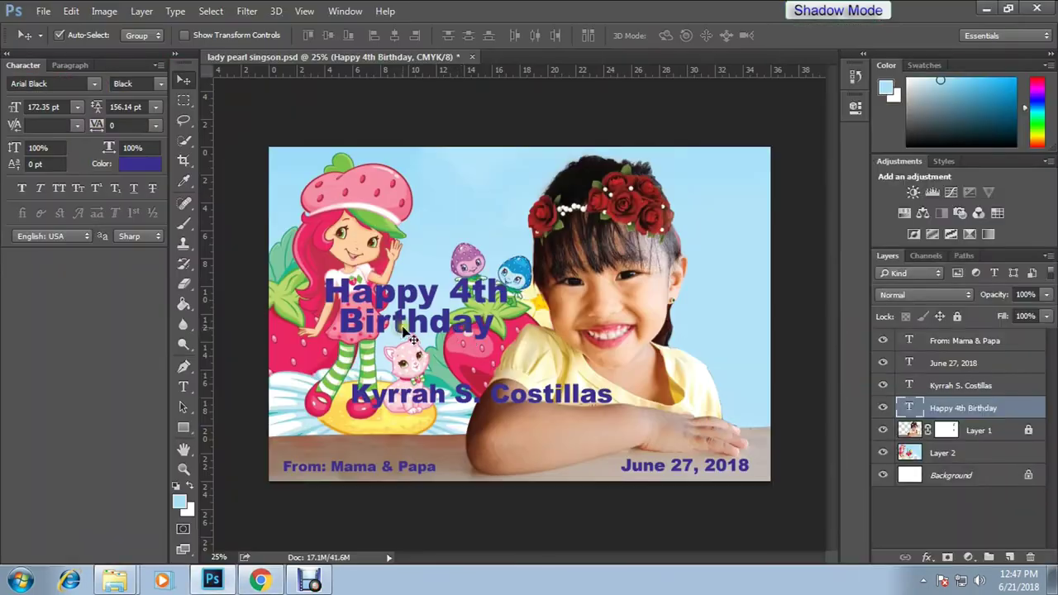
key(alt+Tab)
right_click(376, 314)
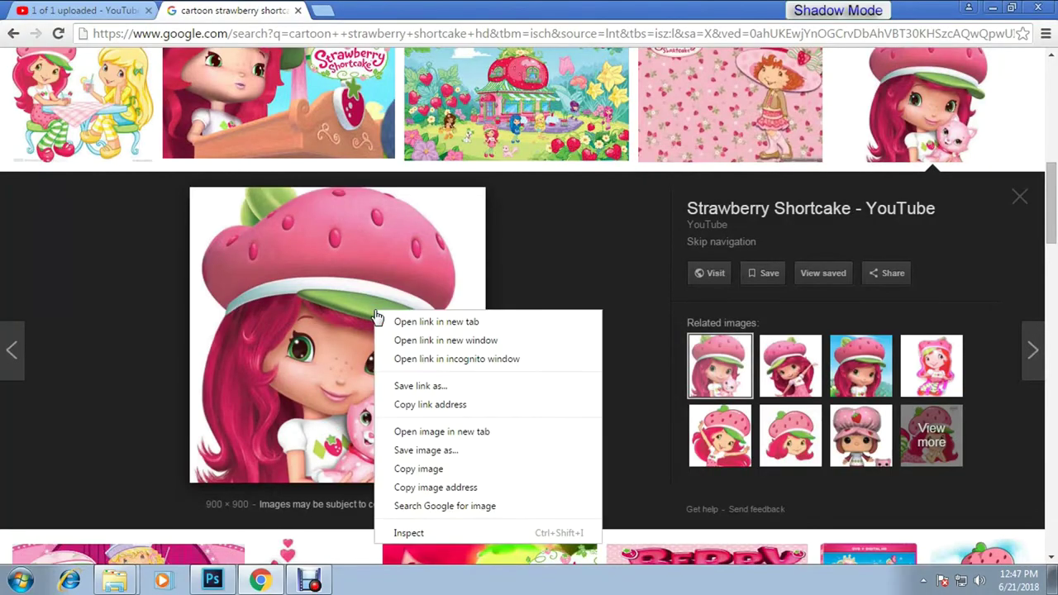
click(697, 434)
key(Right)
key(Right)
key(Right)
key(Right)
Copy the close-up image, paste it into Photoshop as Layer 3 and enlarge it.
right_click(304, 324)
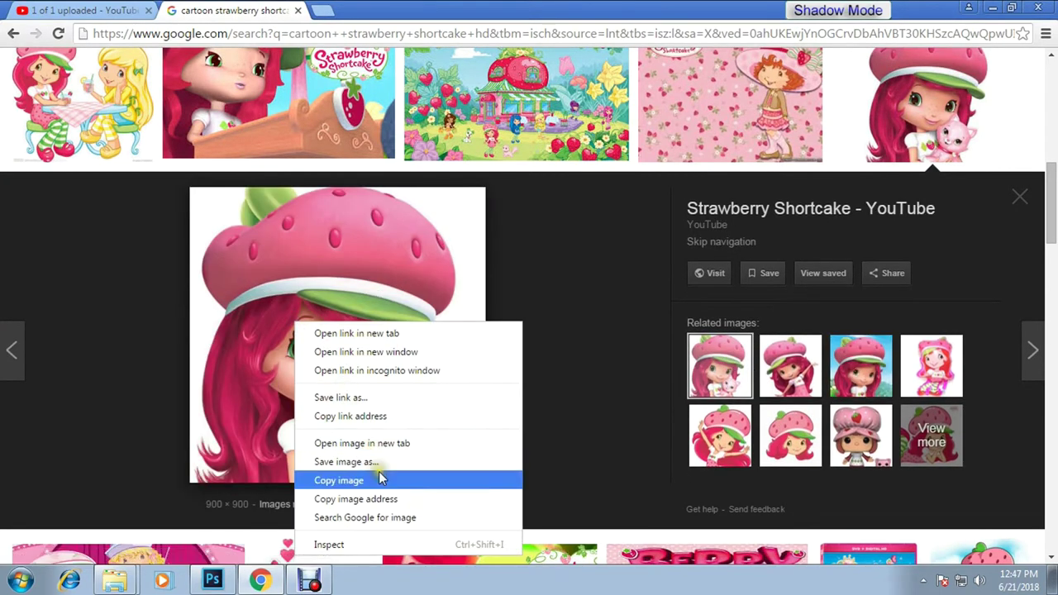
click(378, 475)
key(alt+Tab)
key(ctrl+v)
key(ctrl+t)
drag(427, 221, 344, 135)
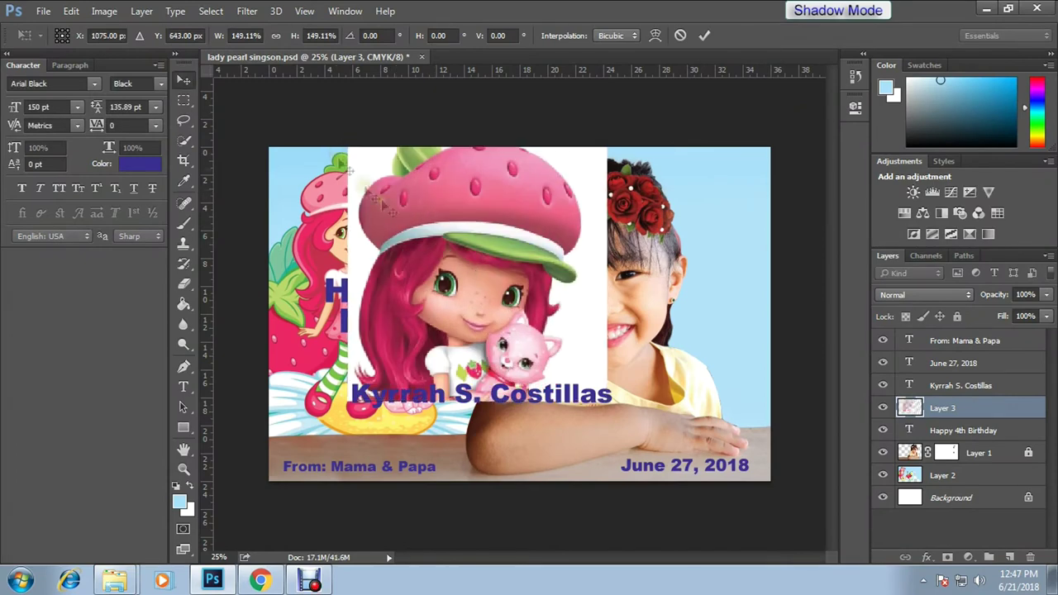
Enlarge the Strawberry Shortcake close-up and place it beneath the girl's photo layer.
key(Return)
drag(506, 262, 443, 292)
key(ctrl+t)
drag(546, 172, 665, 131)
key(Return)
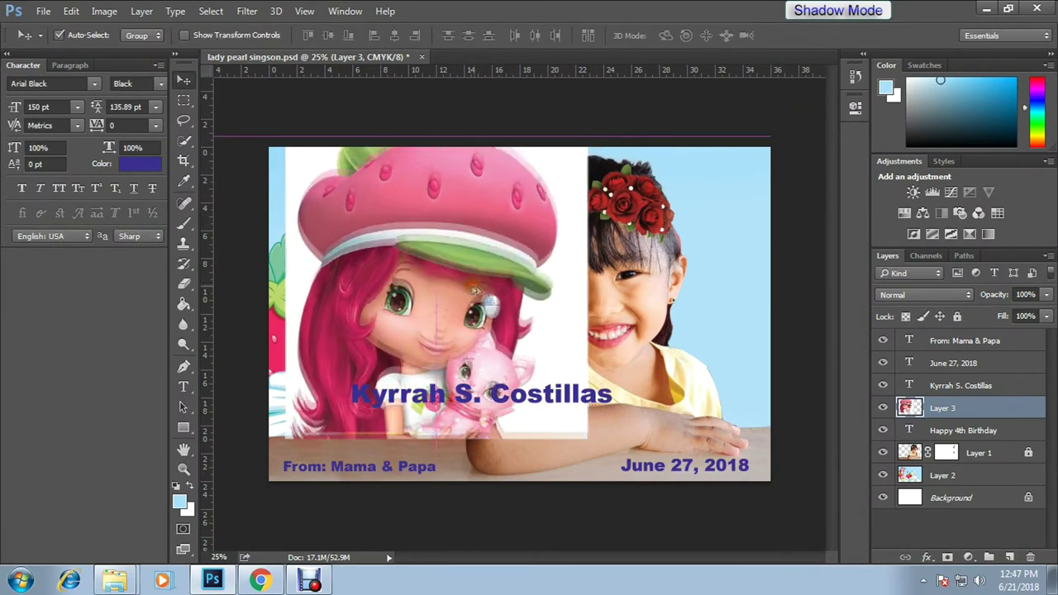
drag(463, 297, 494, 298)
drag(943, 407, 942, 453)
Move Happy 4th Birthday to the right and try placing the close-up behind the girl, then undo.
mouse_move(481, 299)
mouse_down()
mouse_move(438, 301)
mouse_move(749, 385)
mouse_up()
mouse_move(357, 255)
mouse_down()
mouse_move(386, 254)
mouse_move(349, 259)
mouse_up()
key(ctrl+t)
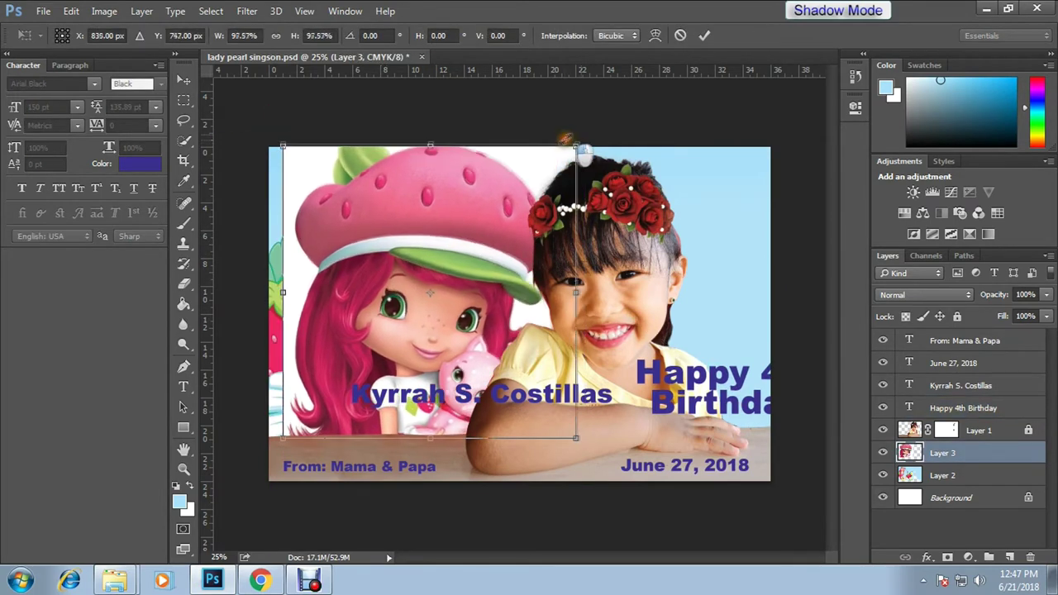
key(Return)
drag(470, 245, 633, 281)
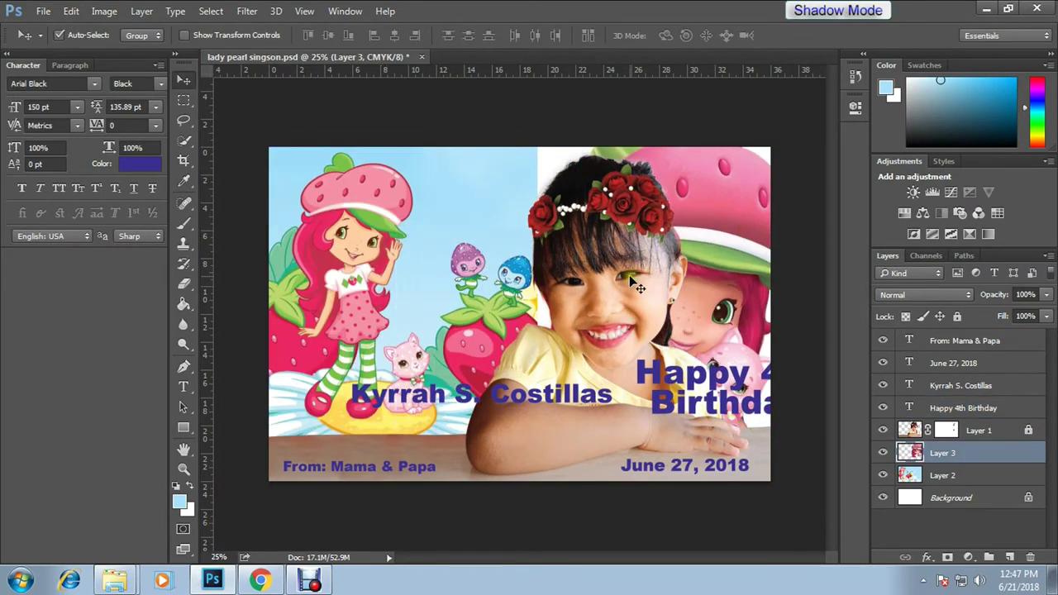
key(ctrl+z)
Shift the girl photo left and shrink the close-up to about 81.5% behind her.
click(947, 430)
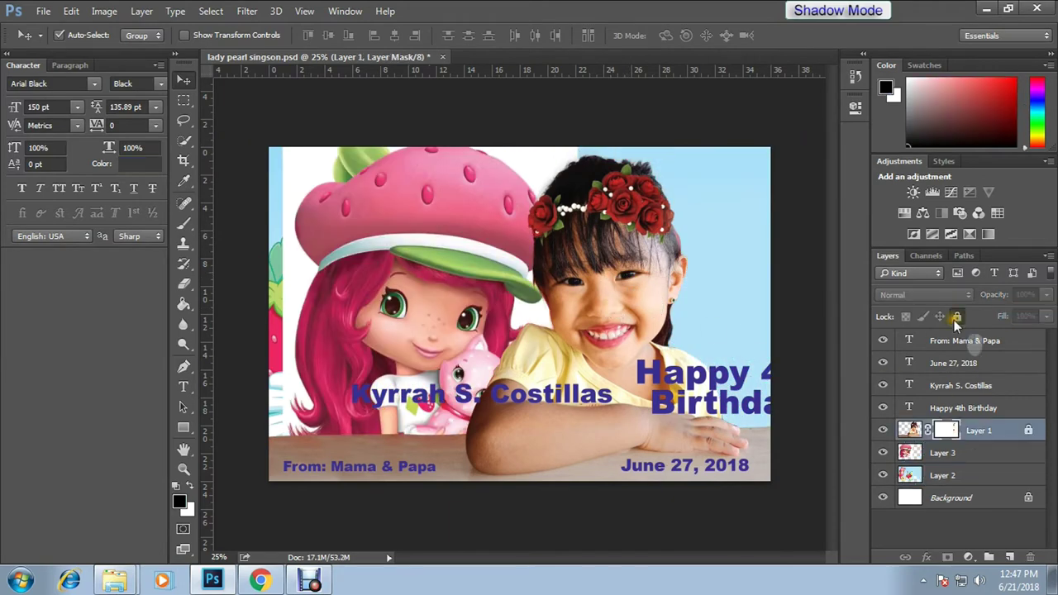
drag(607, 301, 565, 300)
drag(430, 298, 695, 302)
key(ctrl+t)
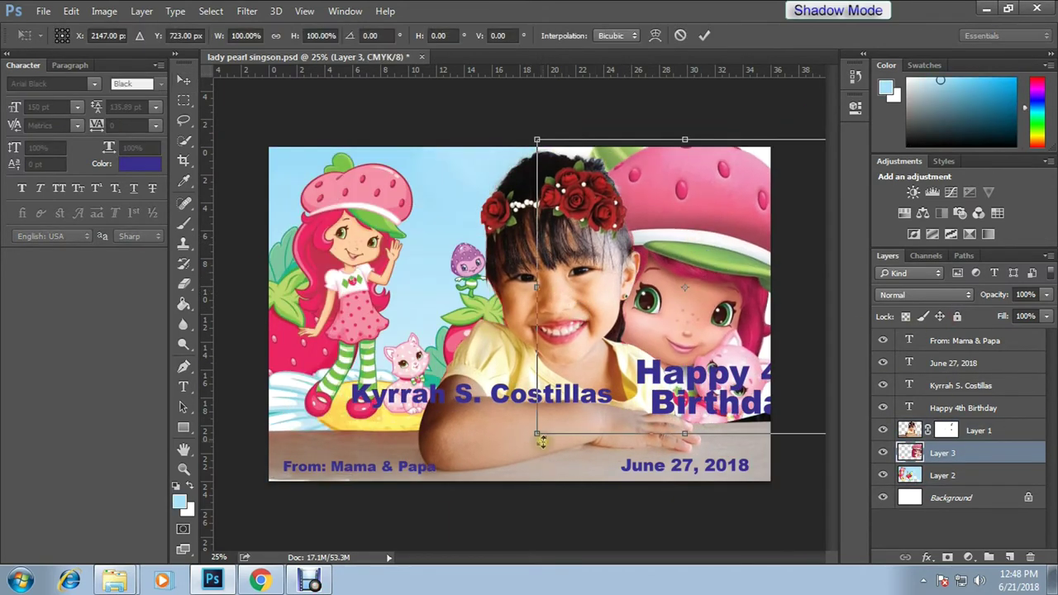
drag(539, 143, 587, 193)
drag(697, 267, 691, 229)
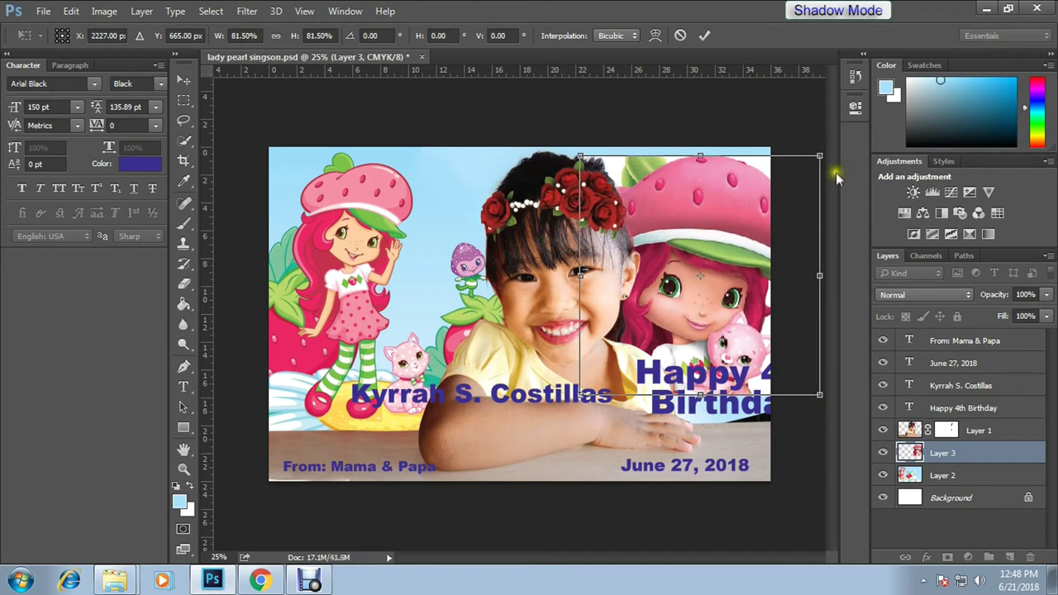
key(Return)
Move Happy 4th Birthday to the upper left and the close-up to the girl's left side.
drag(670, 401, 332, 252)
click(670, 401)
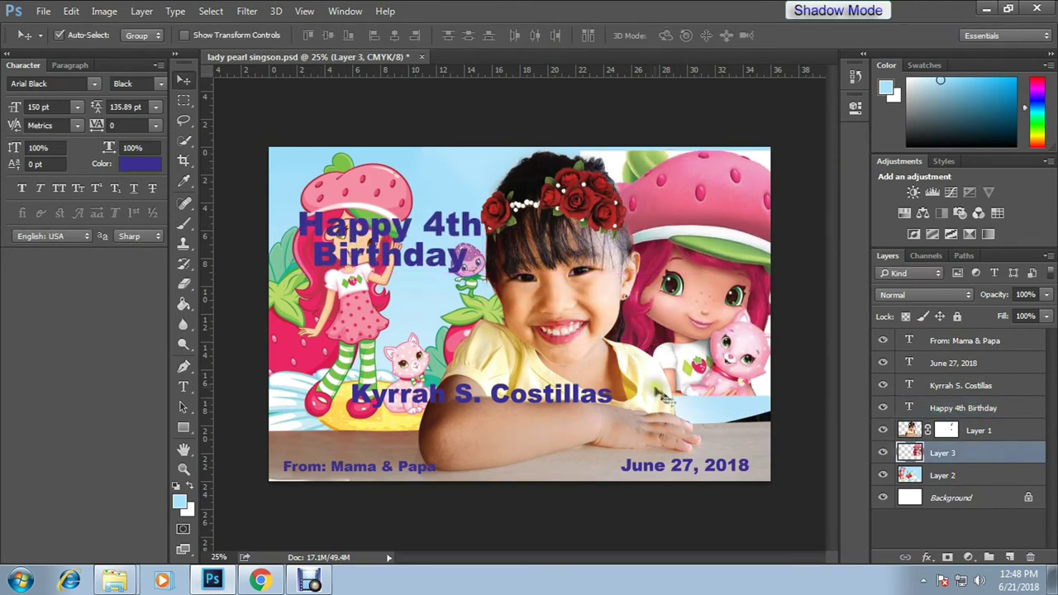
drag(670, 401, 697, 364)
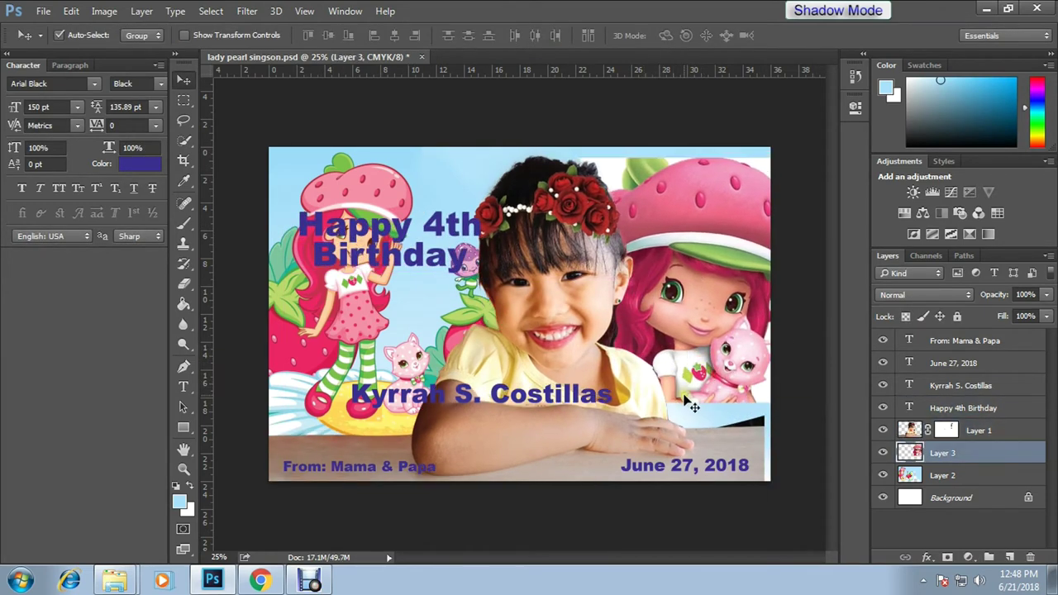
drag(596, 353, 603, 349)
drag(692, 351, 683, 334)
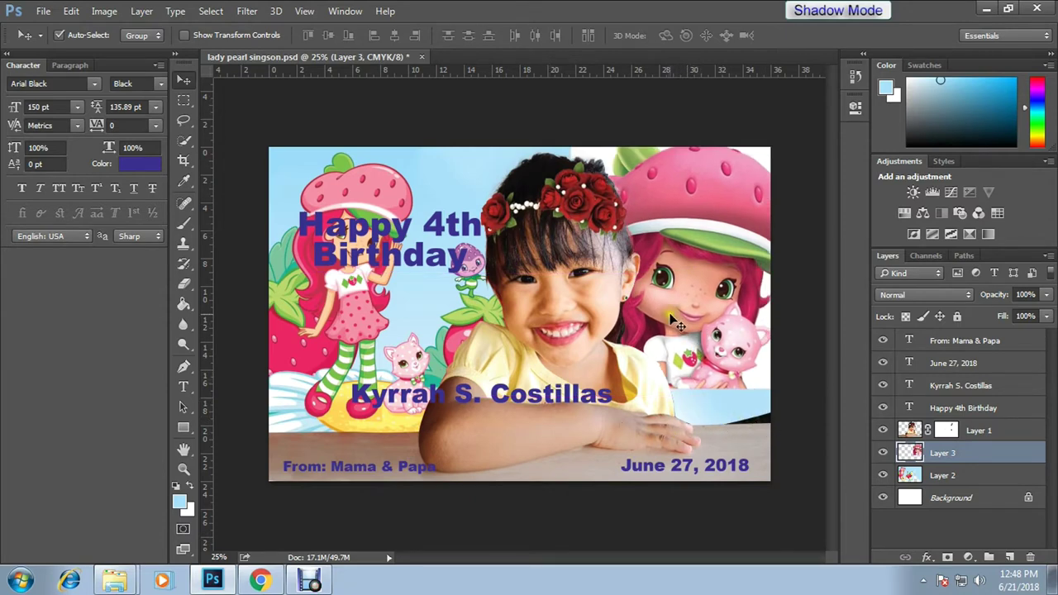
drag(672, 321, 382, 346)
drag(609, 358, 655, 350)
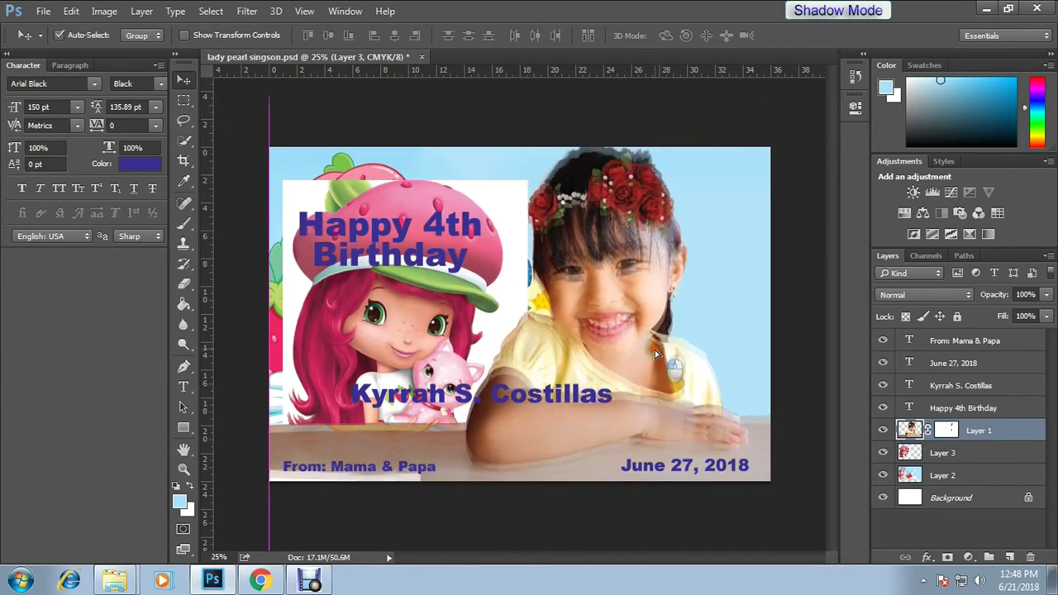
Flip the Strawberry Shortcake close-up horizontally and enlarge it slightly.
click(943, 452)
key(ctrl+t)
right_click(495, 312)
click(556, 485)
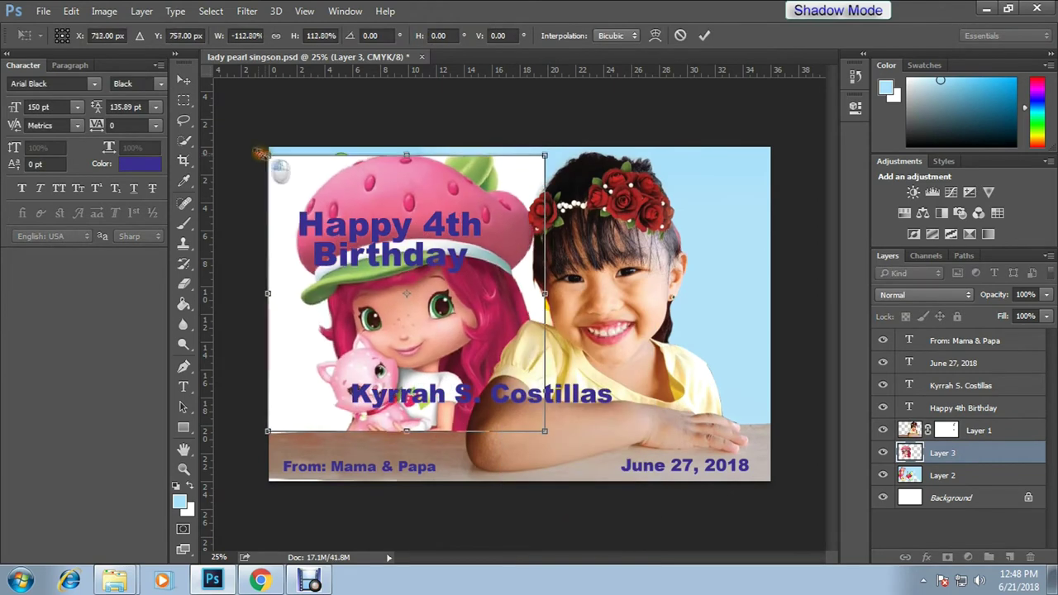
drag(263, 154, 258, 146)
key(Return)
Nudge the photos right, set the name above From: Mama & Papa, greeting over the girl.
drag(603, 331, 620, 330)
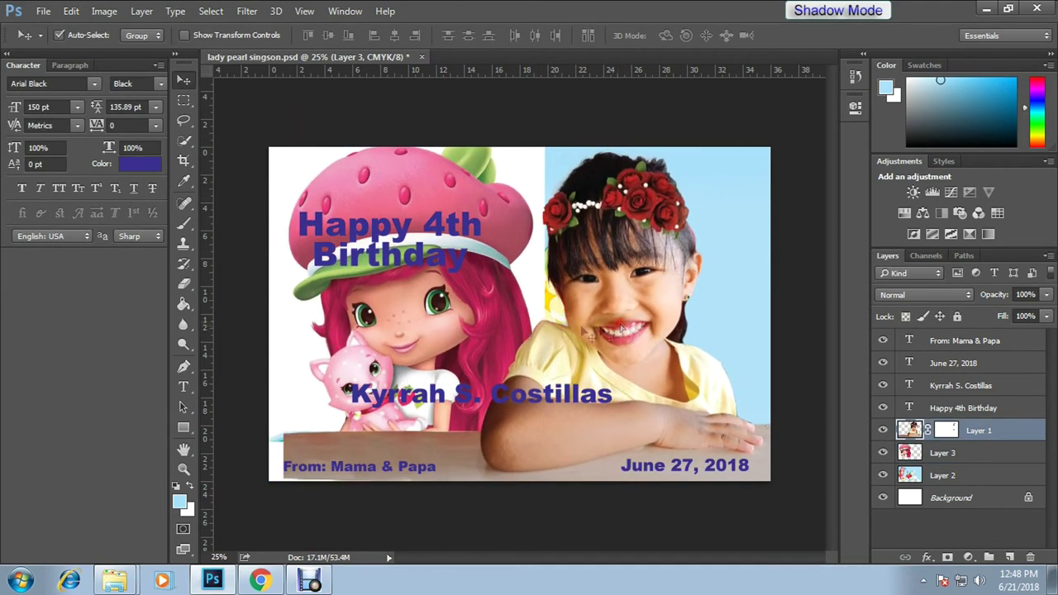
drag(323, 282, 360, 280)
drag(522, 278, 529, 279)
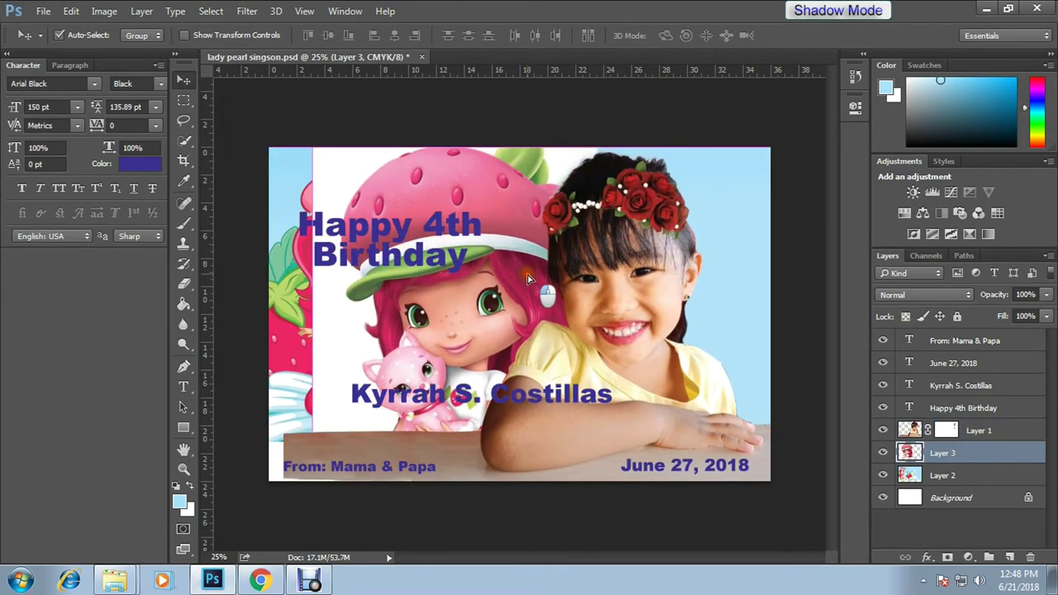
drag(400, 404, 346, 452)
mouse_move(383, 262)
mouse_down()
mouse_move(486, 267)
mouse_move(612, 390)
mouse_up()
click(343, 339)
key(e)
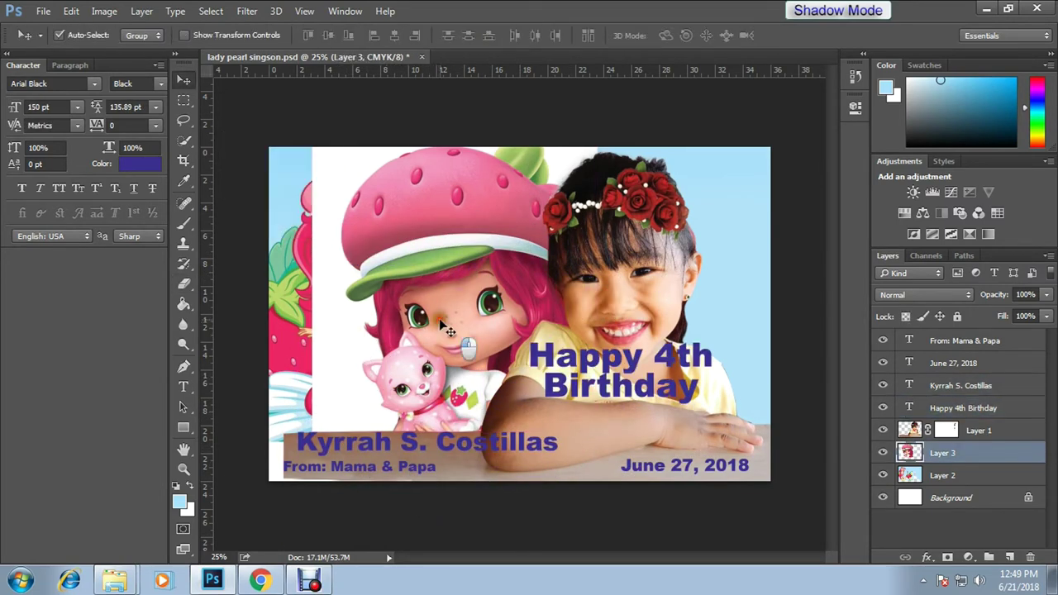
key(shift+e)
key(shift+e)
Trace a pen path along the edge of Strawberry Shortcake's hat brim.
key(v)
click(579, 364)
scroll(414, 314, up, 4)
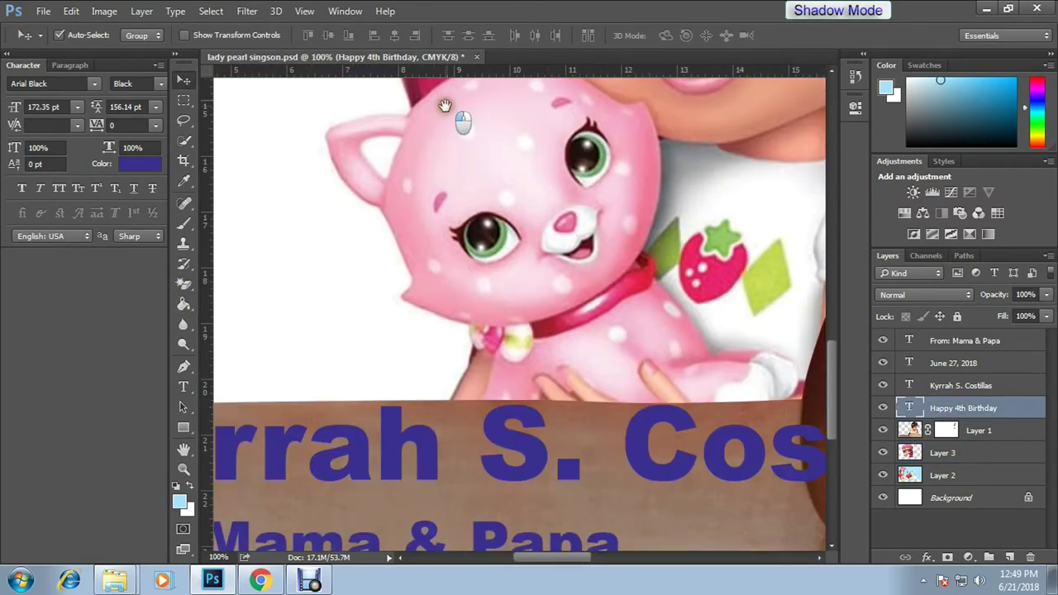
drag(438, 248, 420, 303)
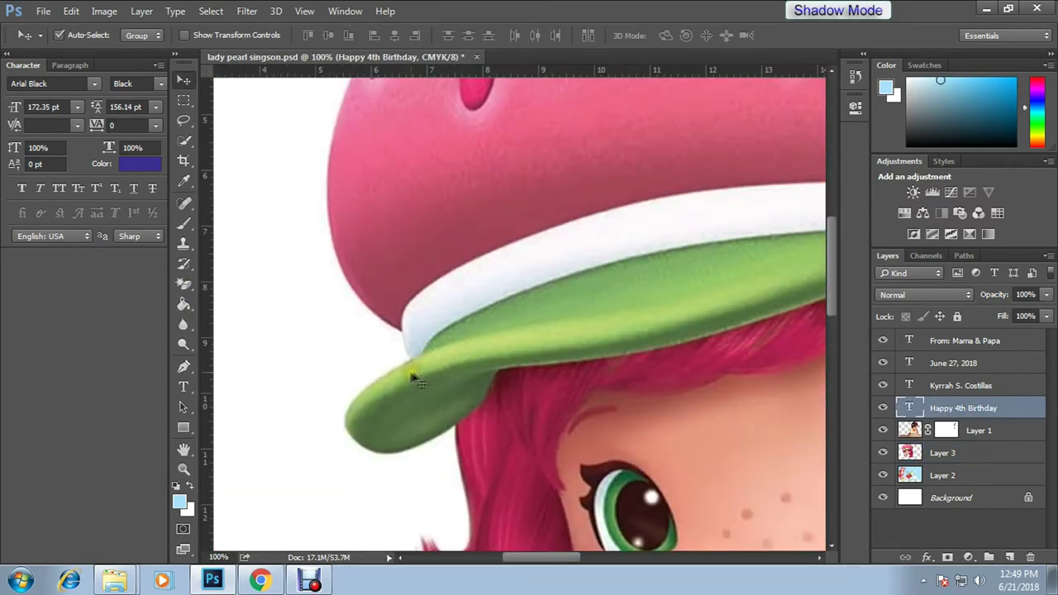
key(p)
click(372, 383)
scroll(396, 364, up, 3)
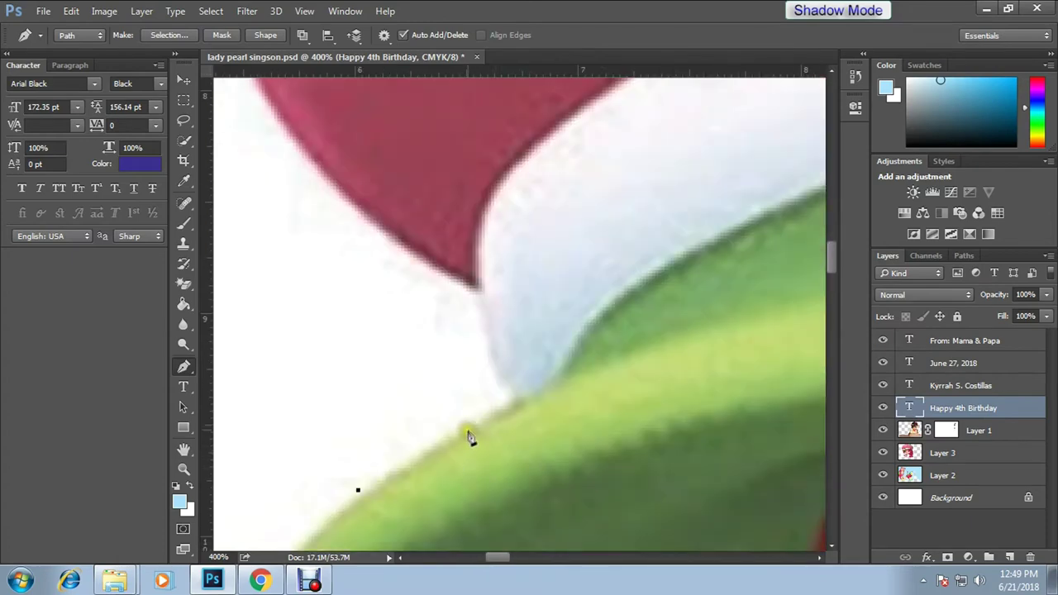
click(481, 296)
drag(410, 237, 585, 451)
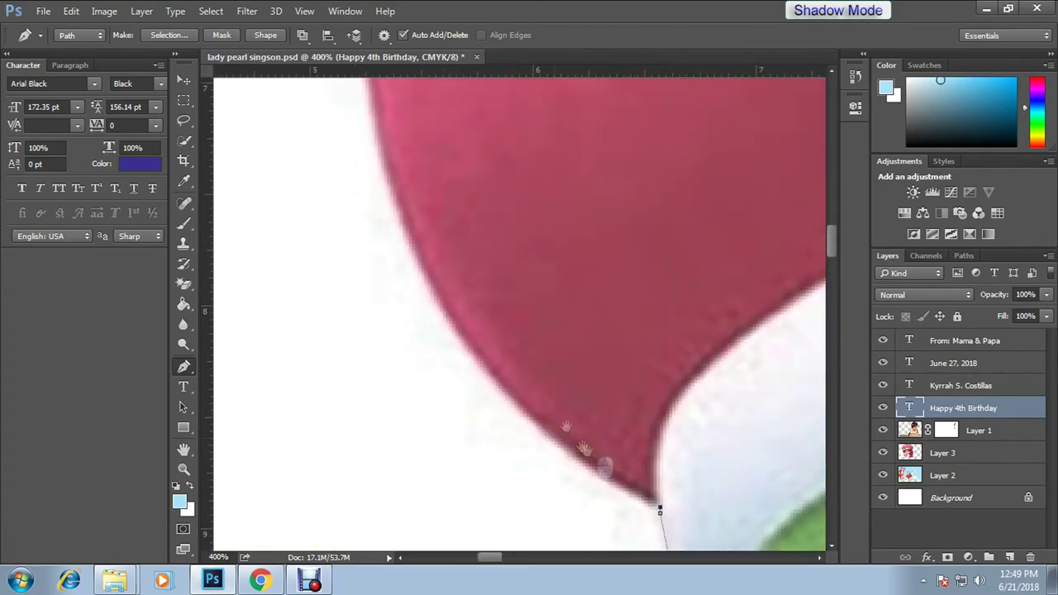
click(376, 178)
drag(376, 177, 468, 310)
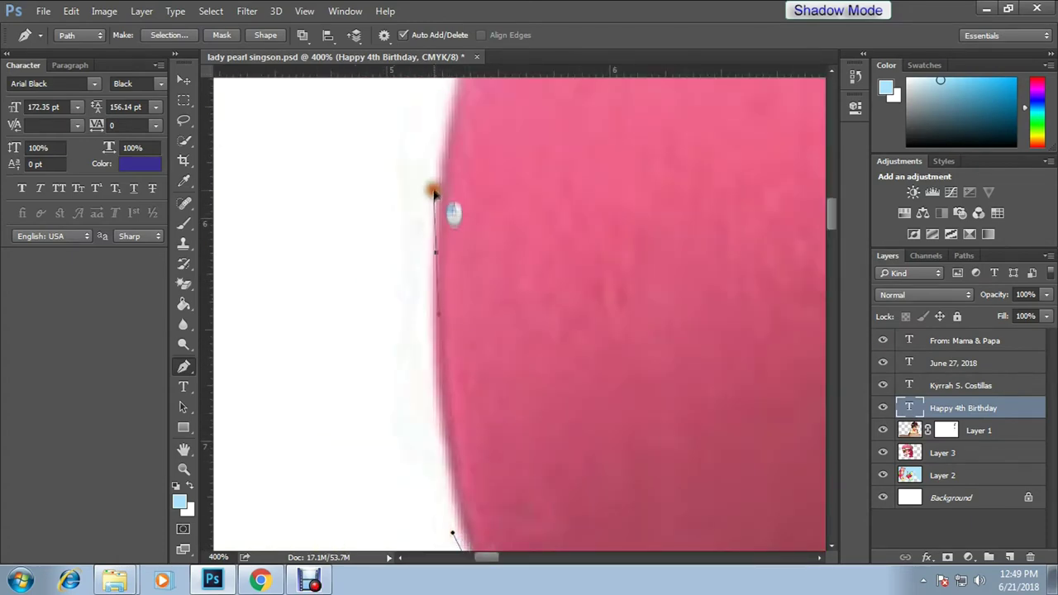
Finish the hat outline and convert the path into a selection.
scroll(433, 192, down, 2)
scroll(339, 546, down, 2)
scroll(339, 546, down, 2)
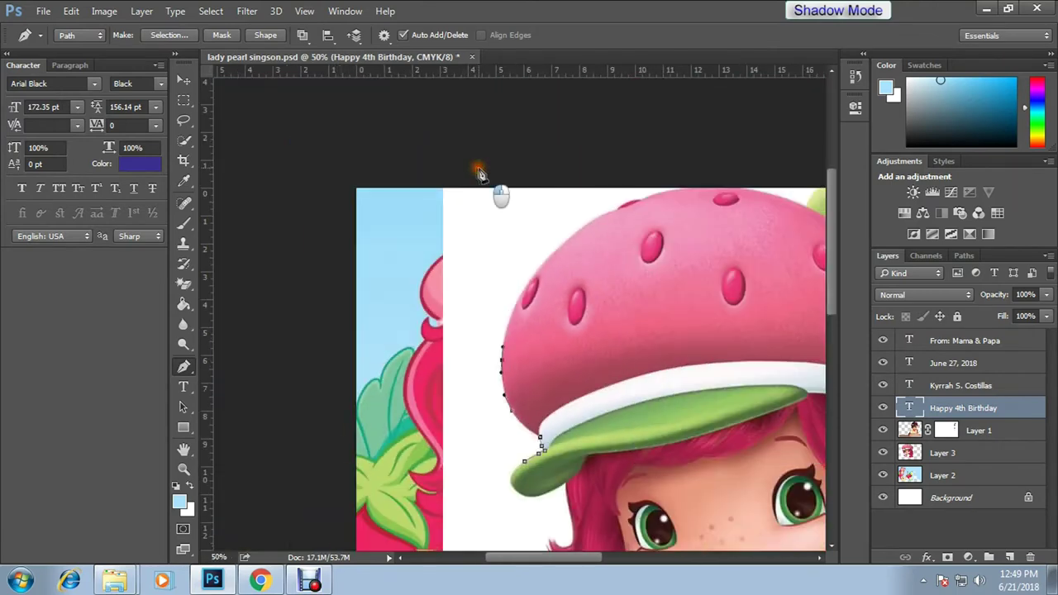
scroll(480, 174, down, 3)
scroll(291, 190, down, 3)
scroll(468, 257, up, 3)
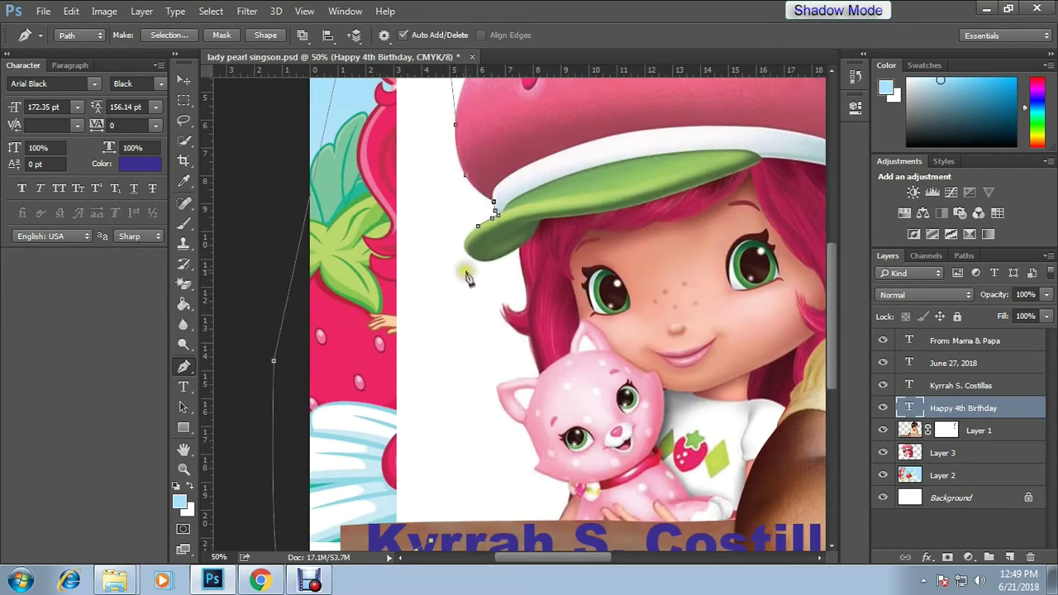
right_click(478, 236)
click(551, 290)
click(943, 453)
Delete the white patch beside the hat and reselect the girl photo layer.
key(Delete)
key(m)
click(495, 354)
key(v)
scroll(521, 347, up, 5)
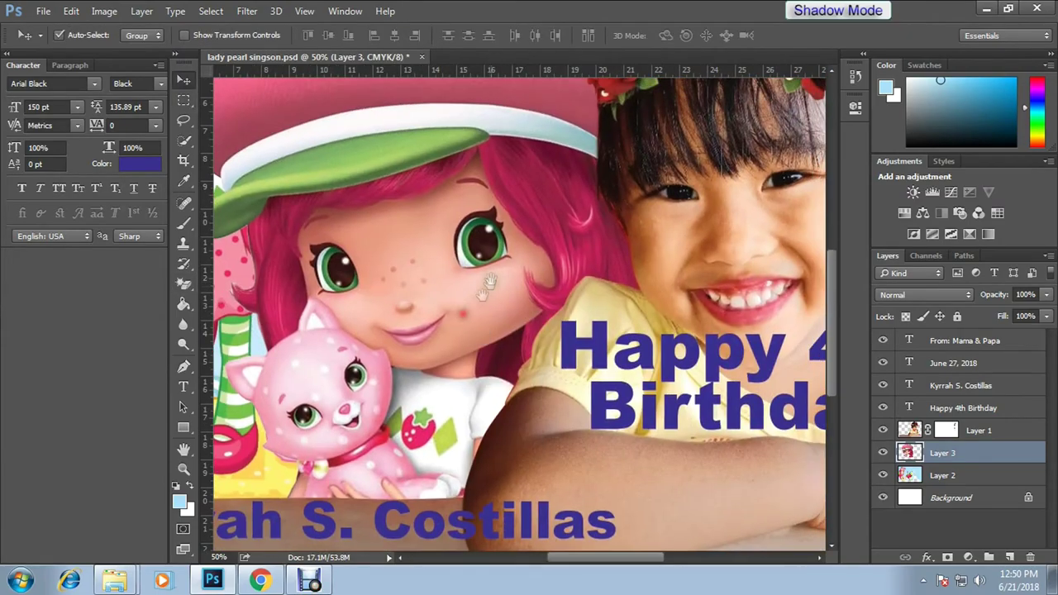
scroll(447, 220, down, 2)
scroll(446, 221, down, 2)
scroll(447, 220, down, 2)
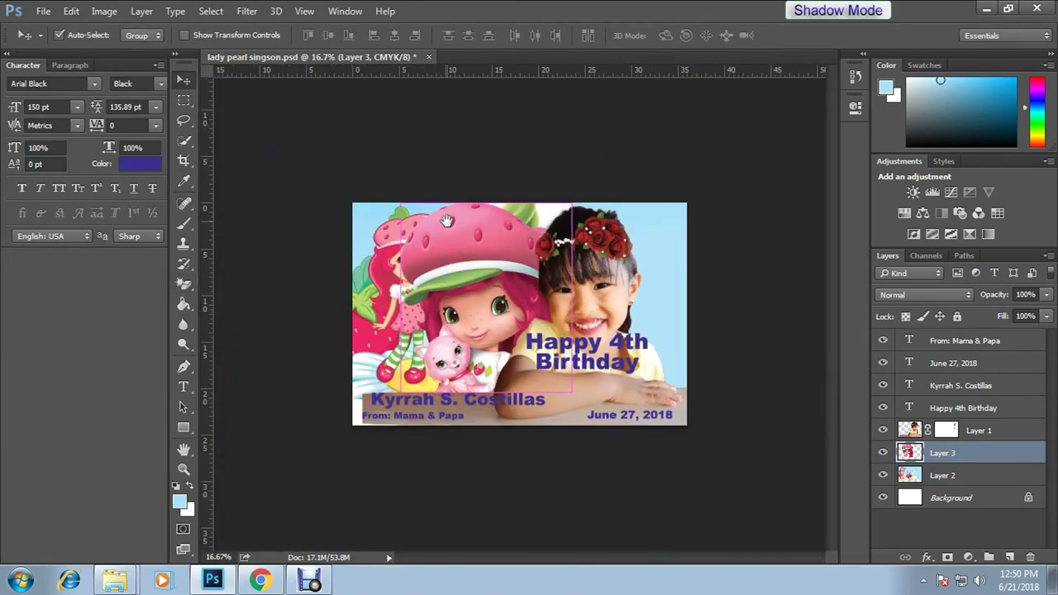
click(610, 281)
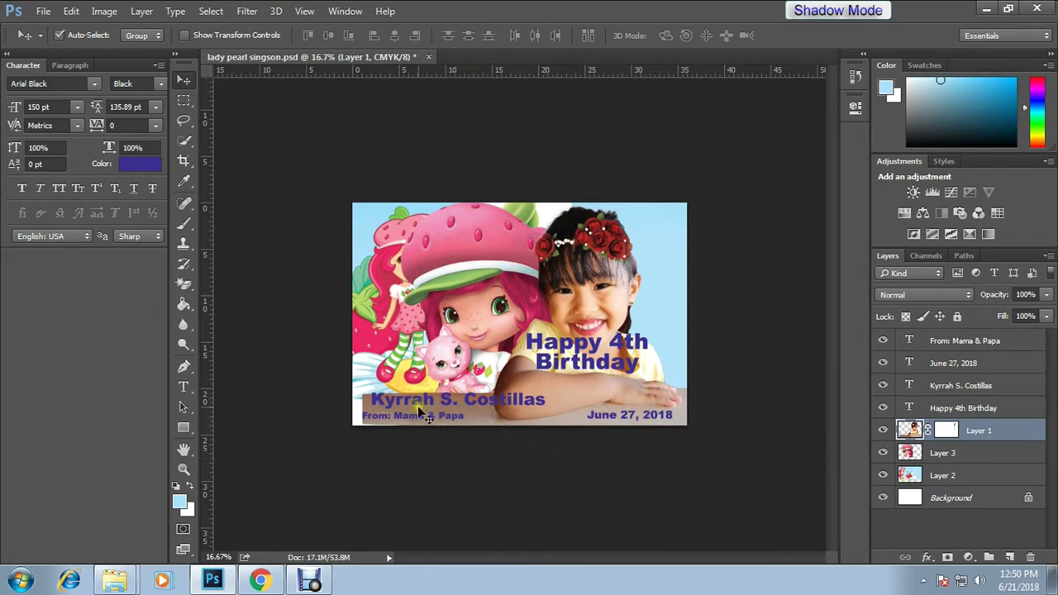
Delete the strawberry background artwork layer and put Happy 4th Birthday back over the girl.
drag(427, 418, 284, 279)
key(Delete)
click(591, 345)
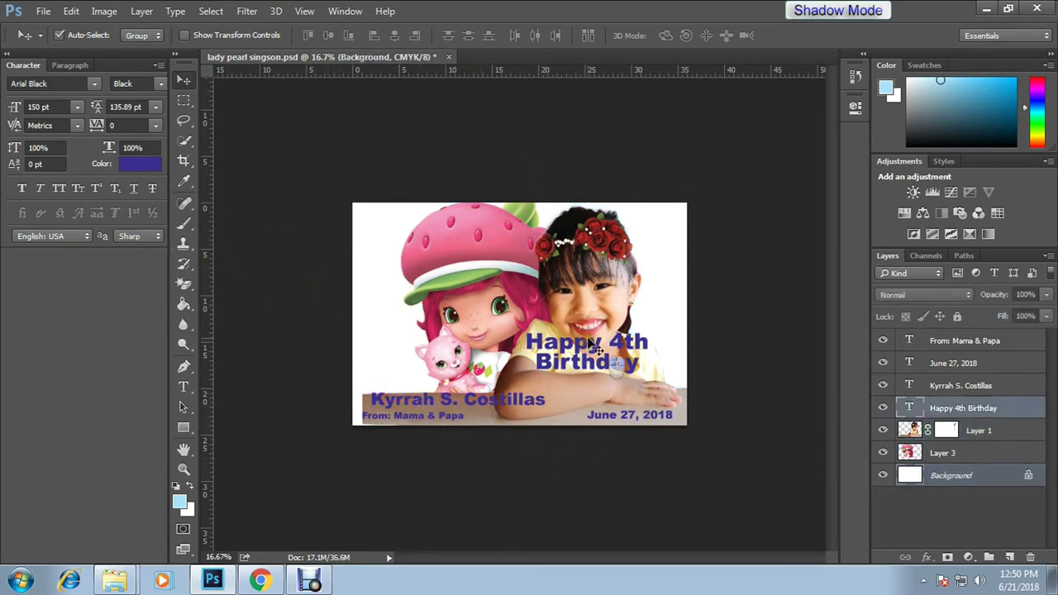
drag(591, 345, 428, 238)
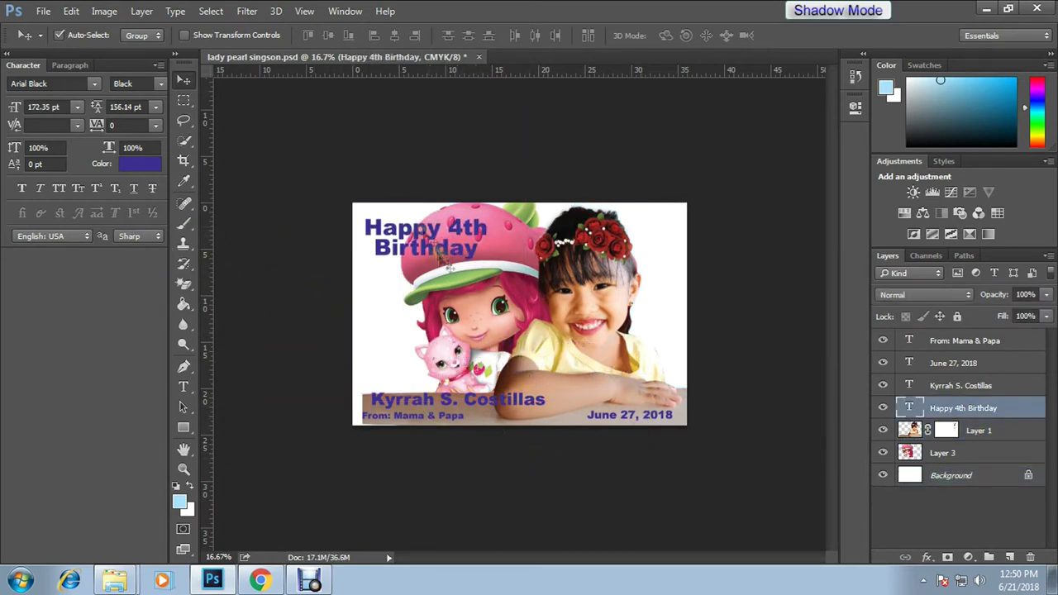
key(ctrl+z)
mouse_move(616, 318)
mouse_down()
mouse_move(628, 305)
mouse_move(516, 365)
mouse_up()
Shift both photos left and settle Happy 4th Birthday at the card's top right.
drag(547, 282, 529, 283)
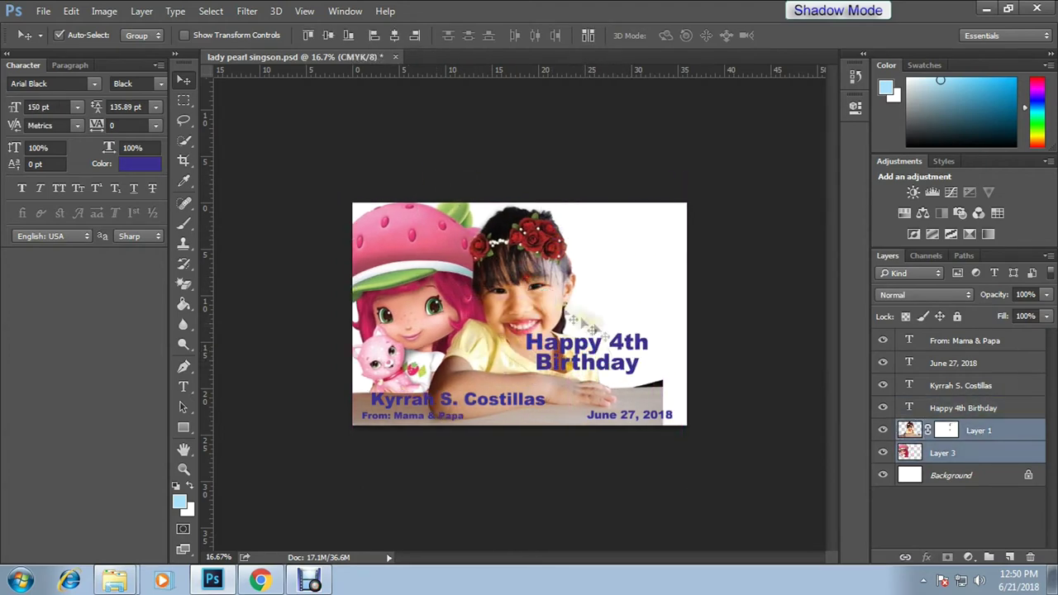
drag(642, 365, 676, 258)
key(ctrl+plus)
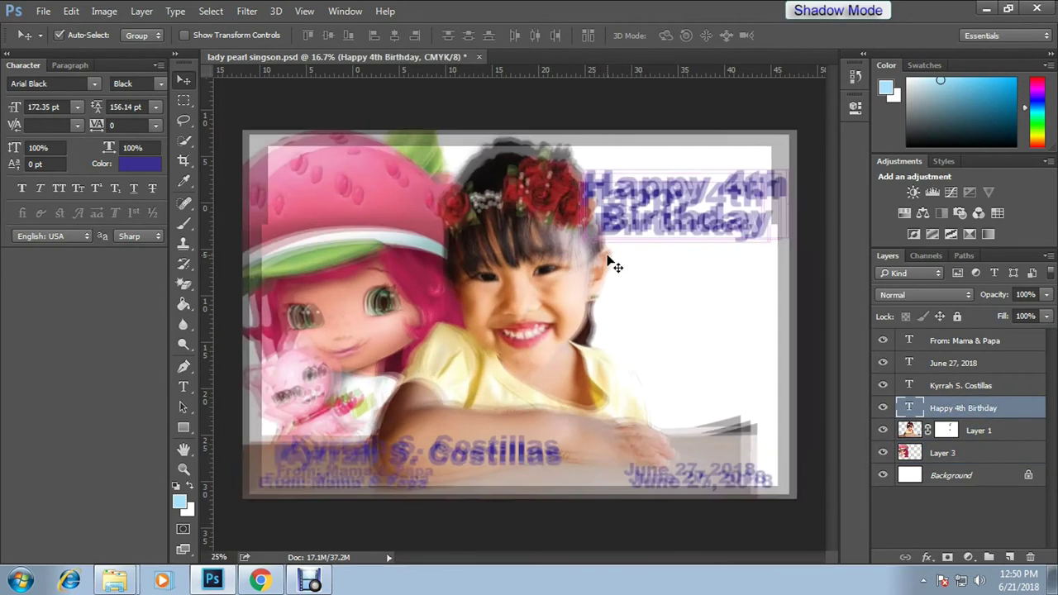
drag(610, 263, 550, 303)
key(ctrl+z)
mouse_move(653, 217)
mouse_down()
mouse_move(662, 316)
mouse_move(661, 240)
mouse_up()
drag(496, 441, 496, 388)
click(739, 432)
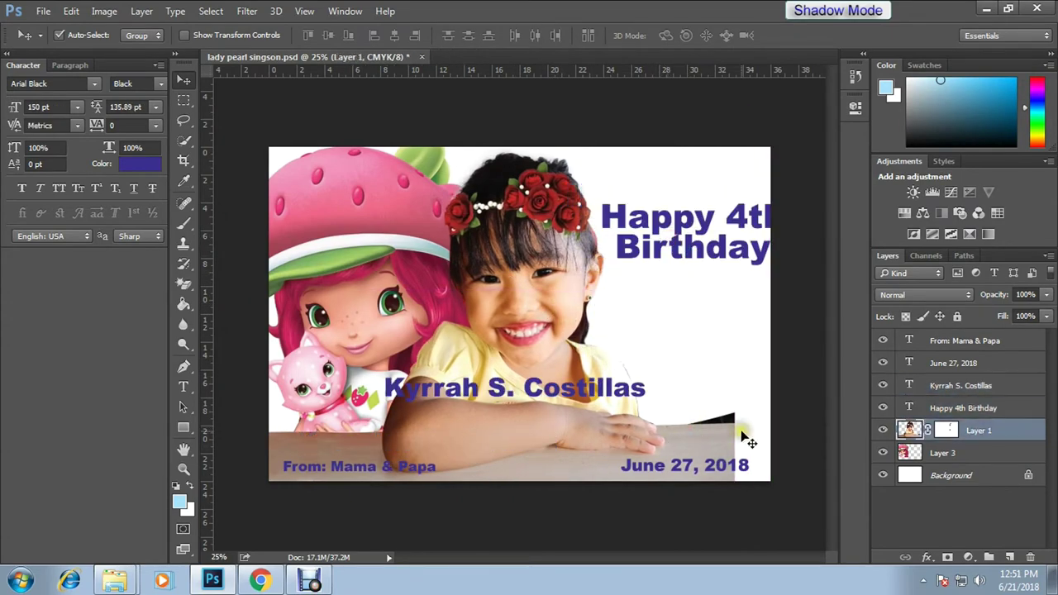
key(ctrl+plus)
key(ctrl+plus)
key(ctrl+plus)
key(p)
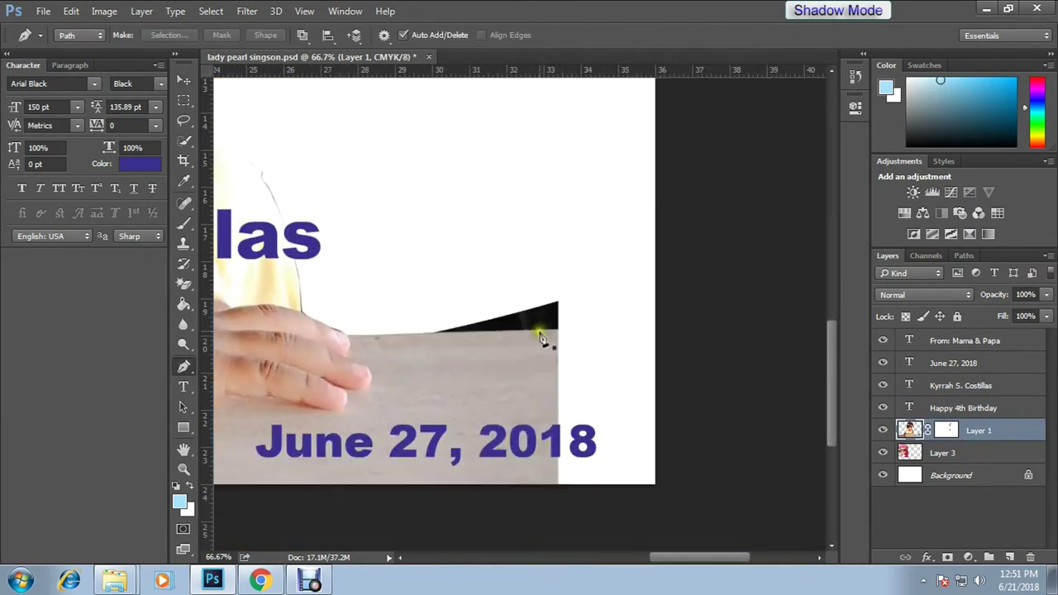
Select the empty bottom-right corner and clone tabletop texture into it.
click(529, 335)
right_click(529, 334)
key(Escape)
key(ctrl+Return)
key(s)
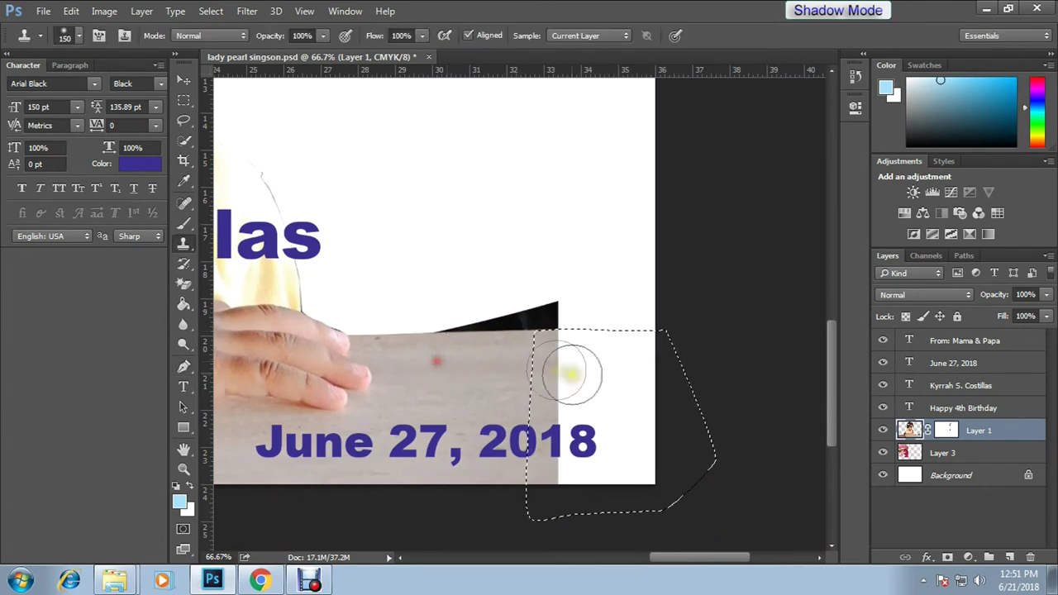
drag(567, 352, 613, 465)
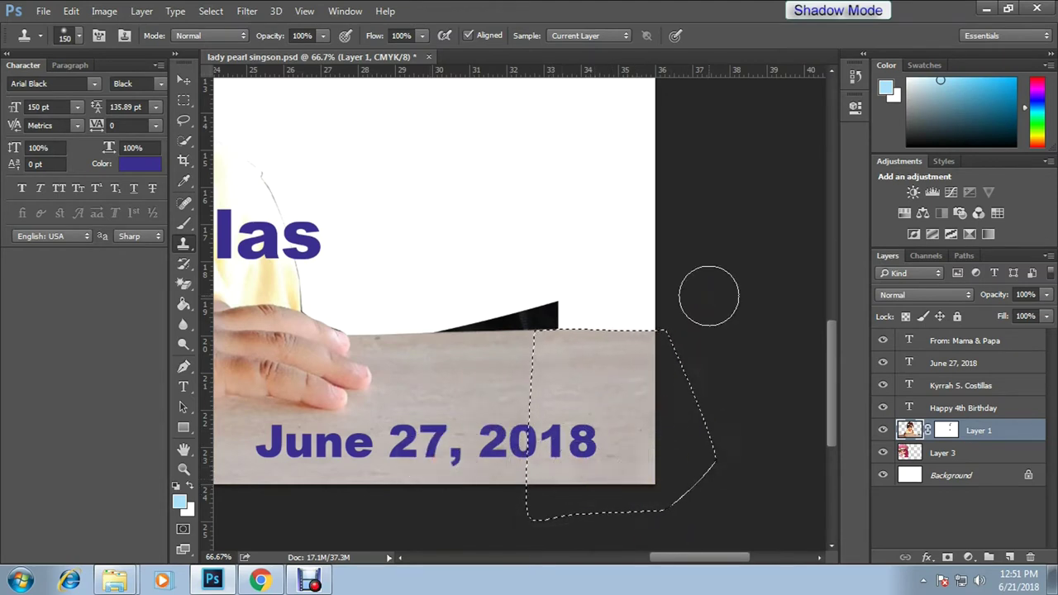
Outline and delete the leftover dark background, fit the card on screen, and nudge the name left.
key(p)
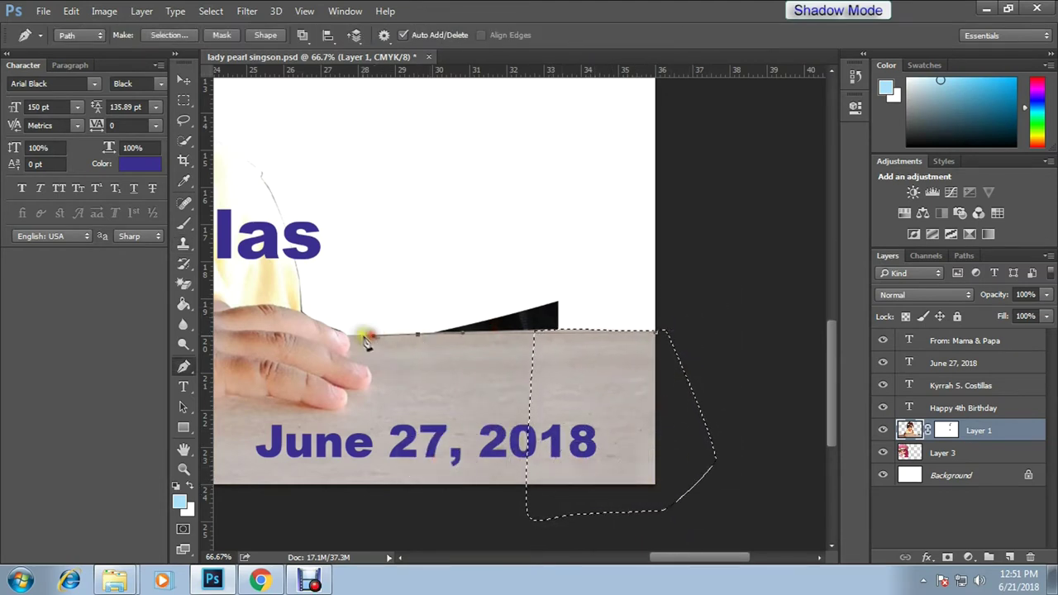
click(663, 334)
right_click(566, 371)
key(Escape)
key(ctrl+Return)
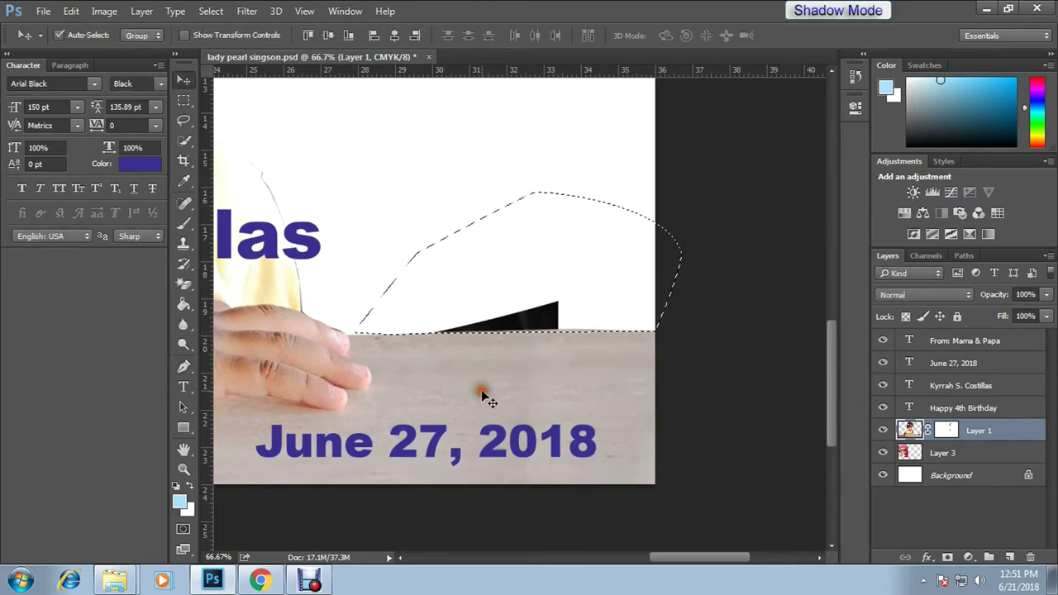
key(ctrl+d)
key(ctrl+0)
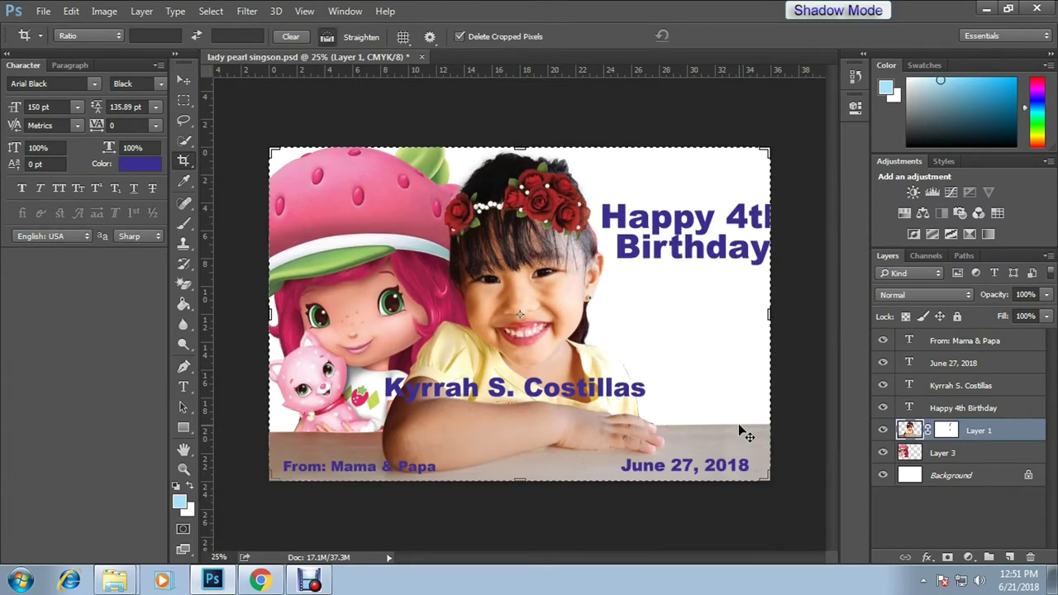
drag(552, 391, 549, 390)
Move the greeting up-right, shift the girl left, and enlarge Strawberry Shortcake beside her.
click(337, 468)
drag(678, 231, 727, 224)
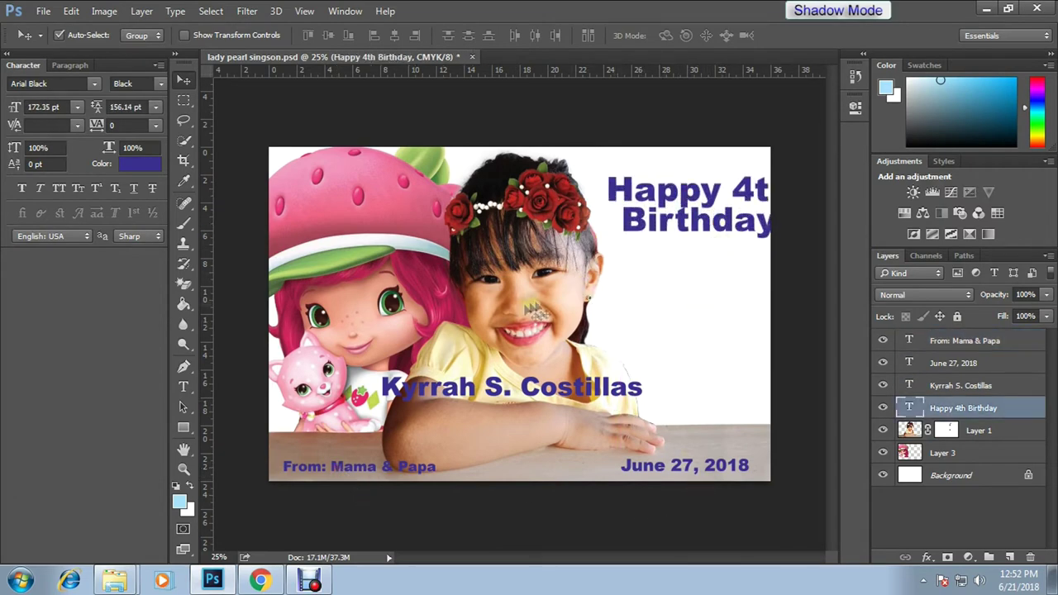
drag(517, 303, 496, 303)
click(281, 161)
key(ctrl+t)
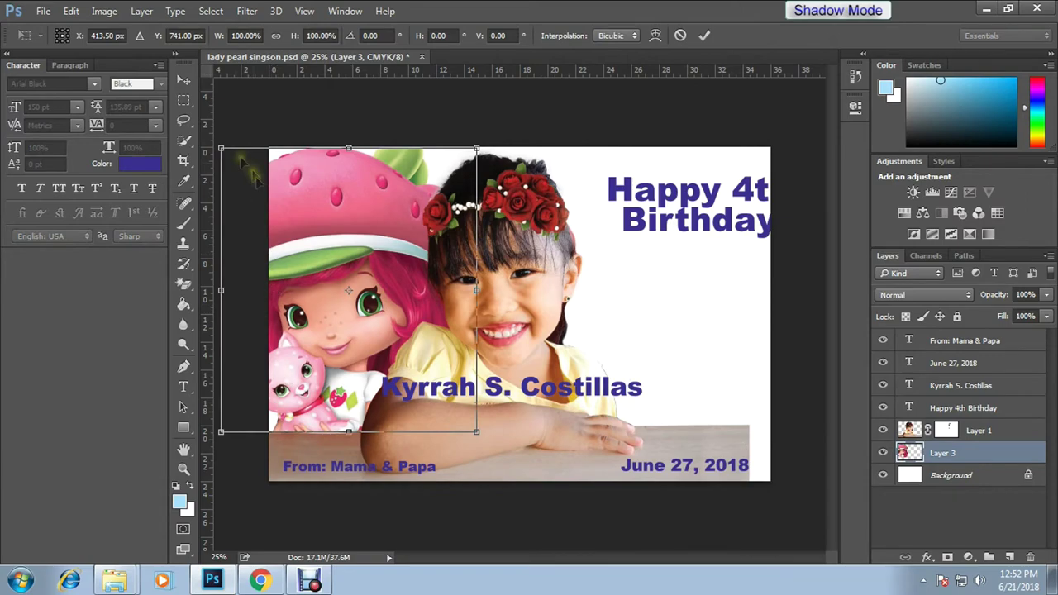
drag(221, 147, 238, 147)
key(Return)
drag(361, 274, 353, 281)
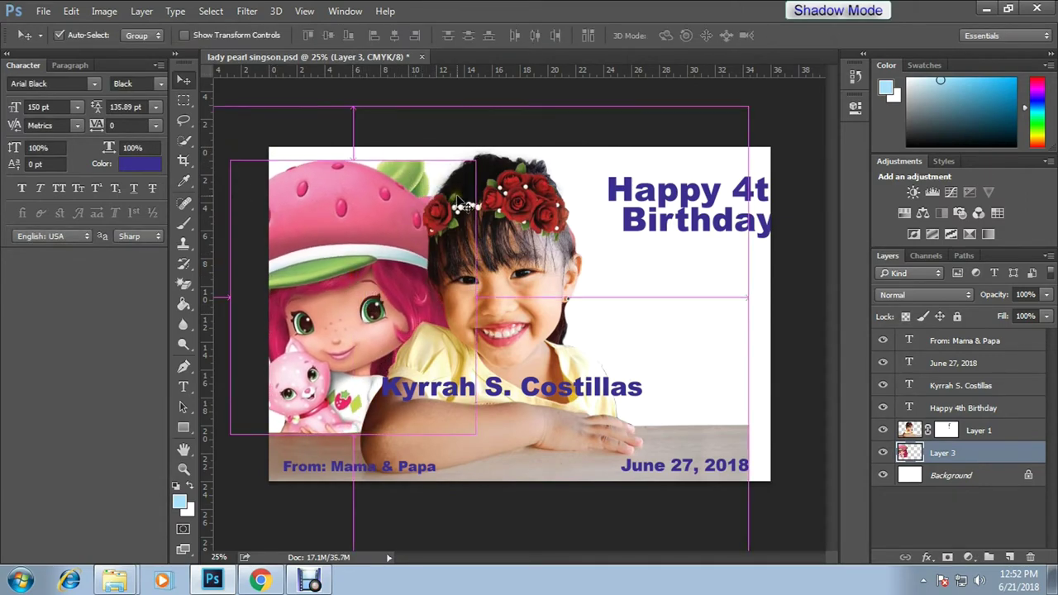
Outline the top of Strawberry Shortcake's hat with a pen path and make it a selection.
key(ctrl+plus)
scroll(541, 318, up, 3)
key(p)
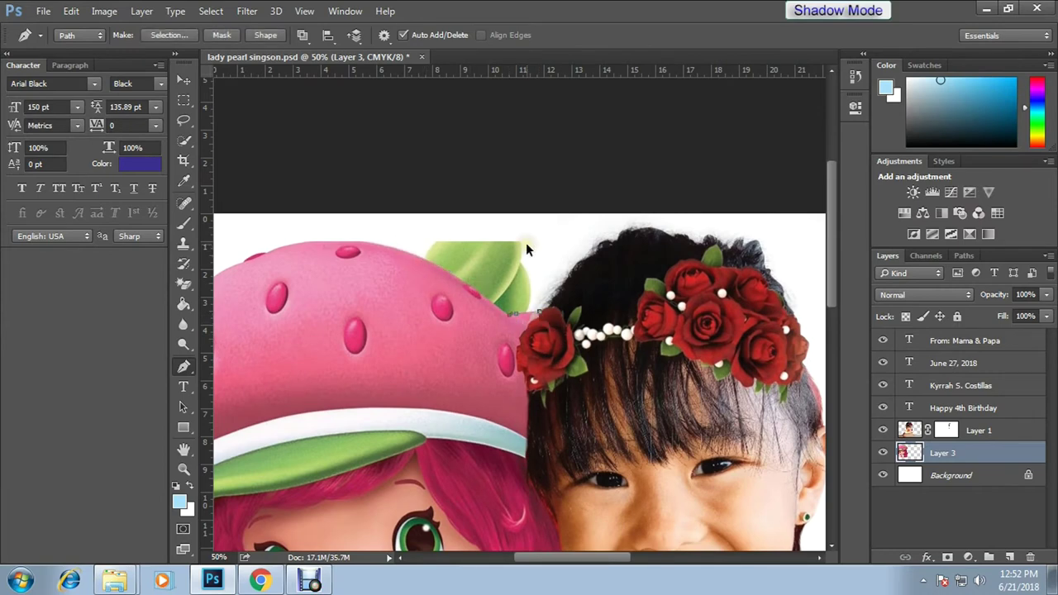
scroll(526, 242, up, 3)
scroll(526, 242, up, 1)
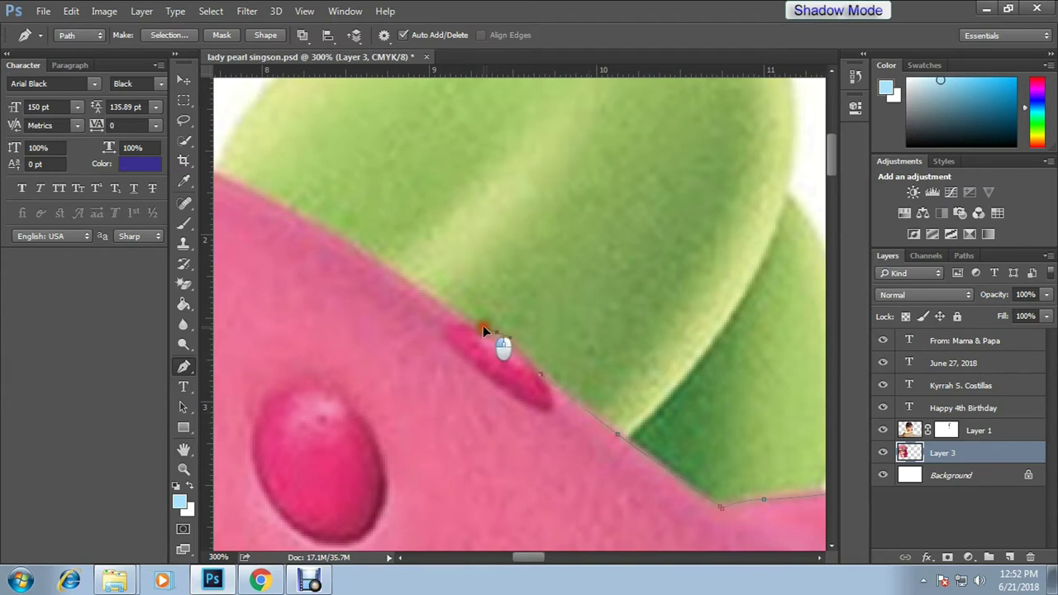
drag(484, 328, 557, 358)
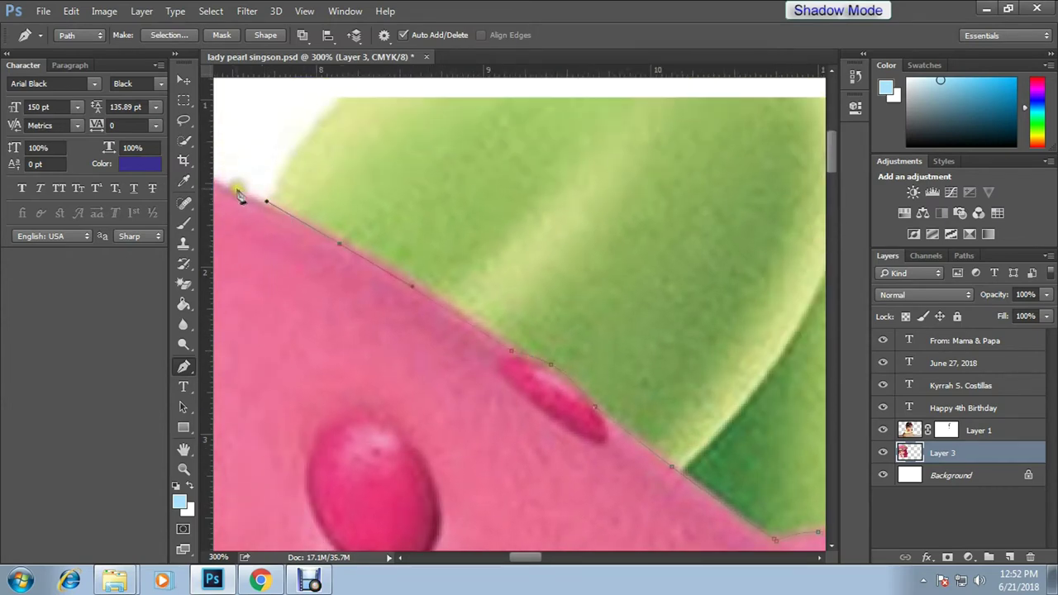
scroll(611, 314, down, 2)
right_click(598, 323)
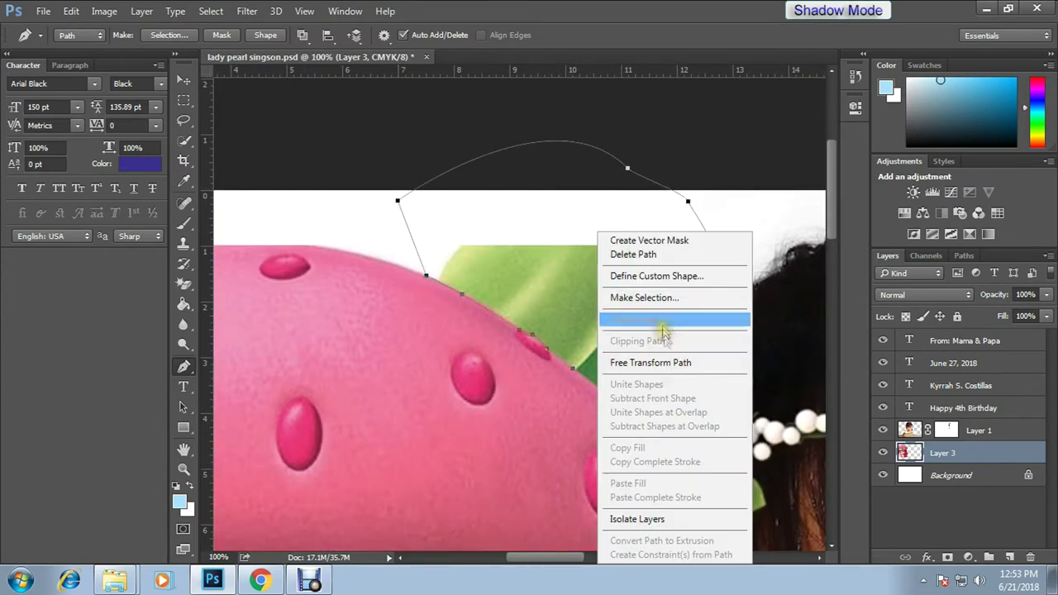
click(663, 320)
key(v)
key(ctrl+d)
Shift the girl's photo and Strawberry Shortcake slightly right together.
scroll(412, 186, down, 4)
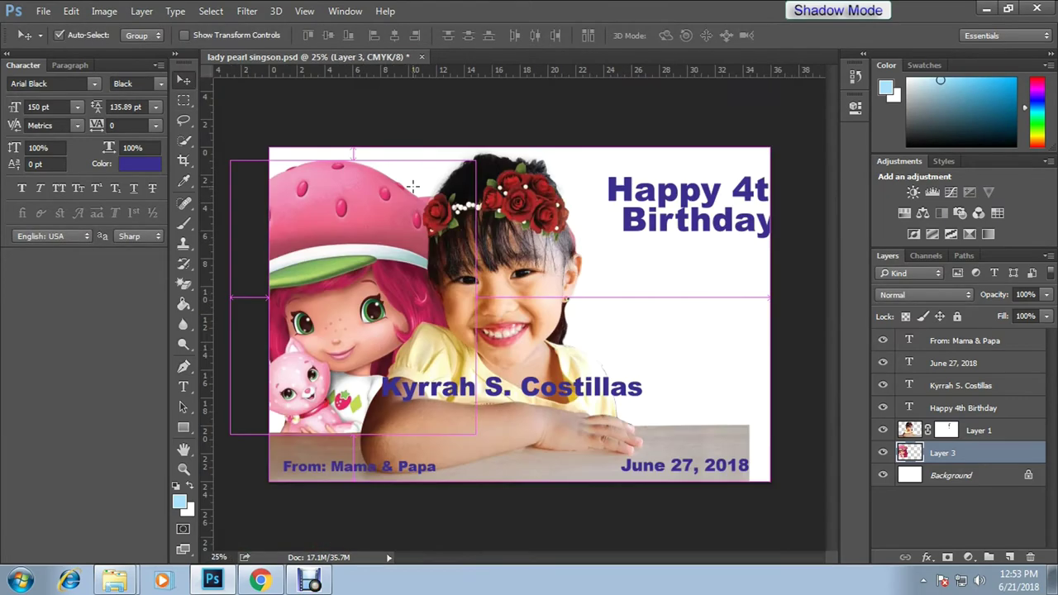
shift+click(496, 372)
drag(496, 372, 506, 378)
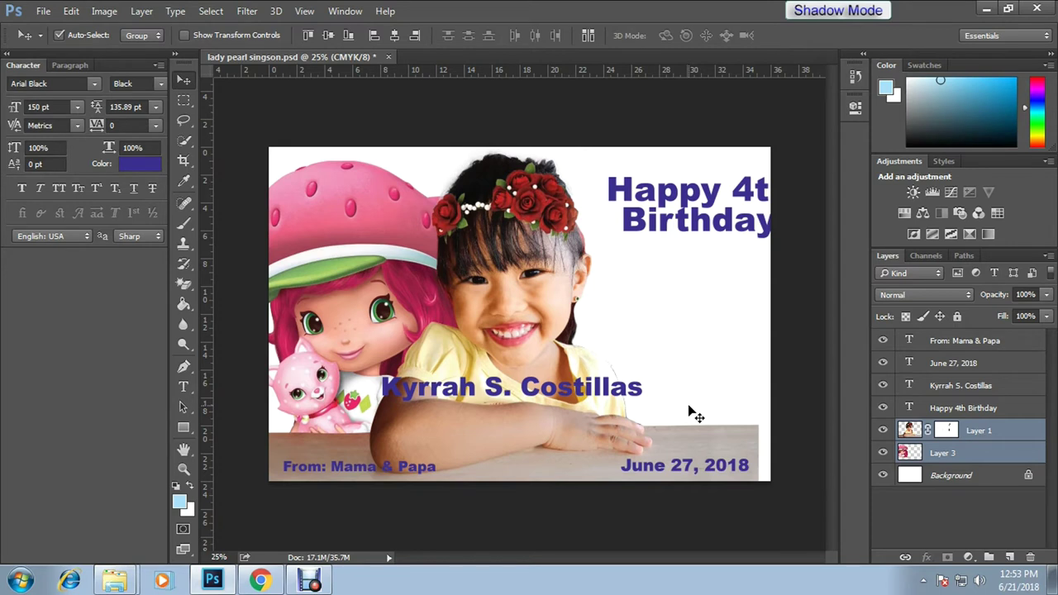
click(727, 442)
key(s)
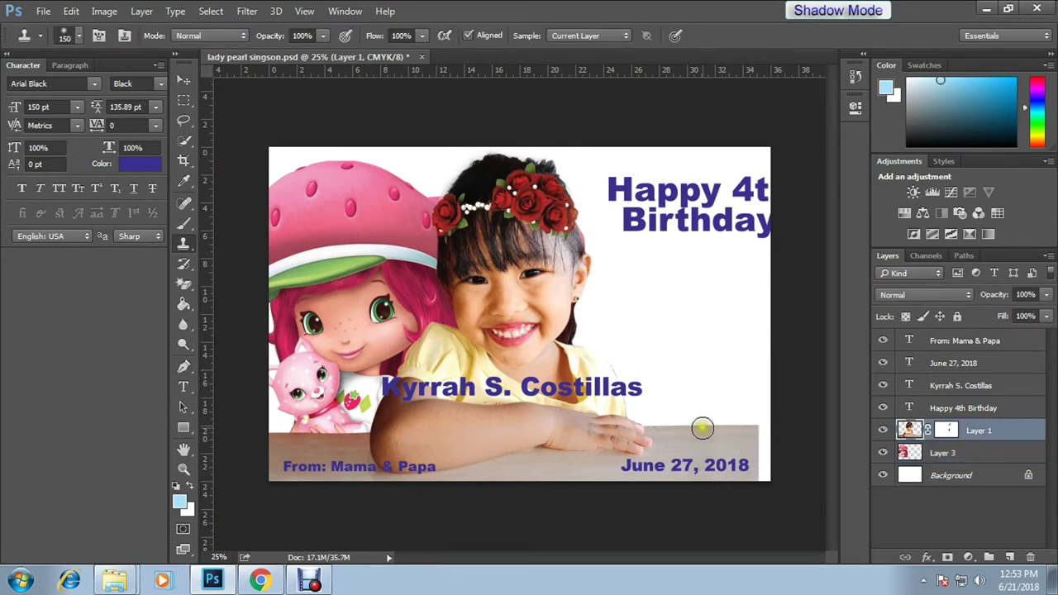
key(v)
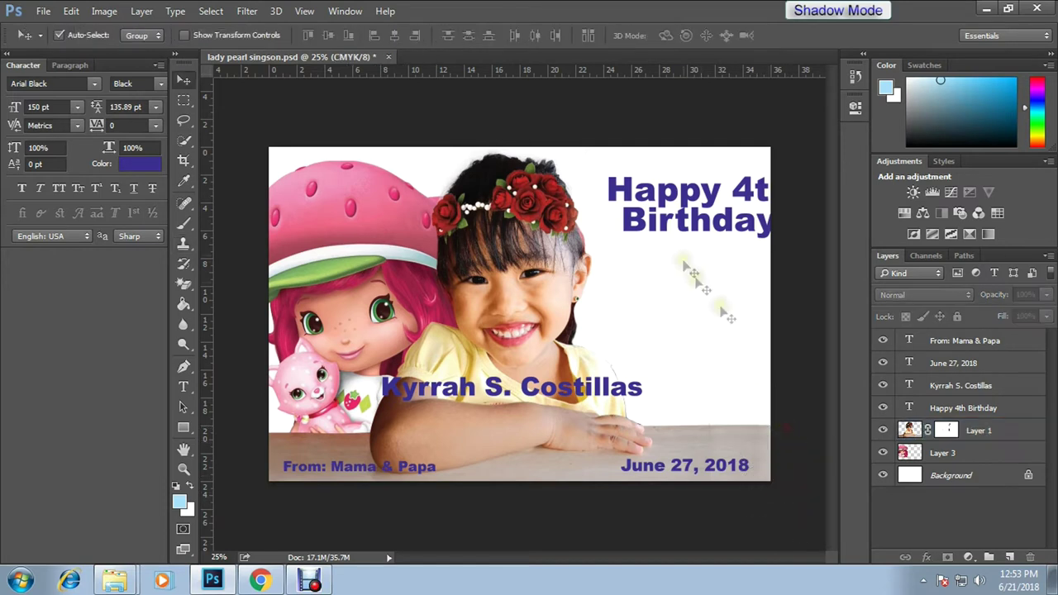
Move the greeting down, split it into Happy / 4th / Birthday lines, and reposition the name.
drag(682, 221, 682, 263)
double_click(682, 263)
key(Return)
key(ctrl+Return)
mouse_move(462, 395)
mouse_down()
mouse_move(477, 410)
mouse_move(461, 404)
mouse_up()
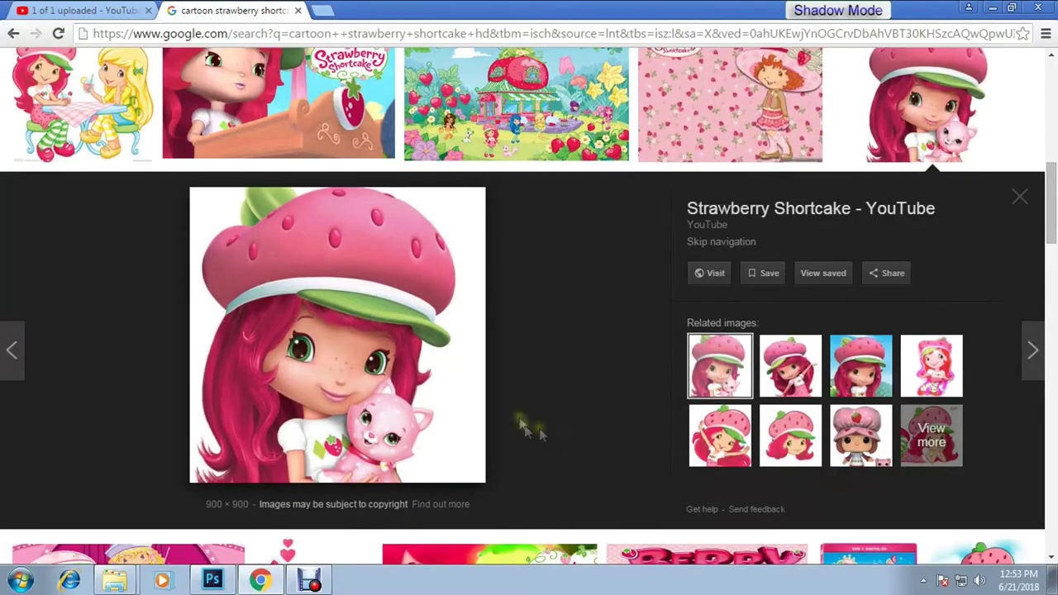
scroll(521, 425, down, 4)
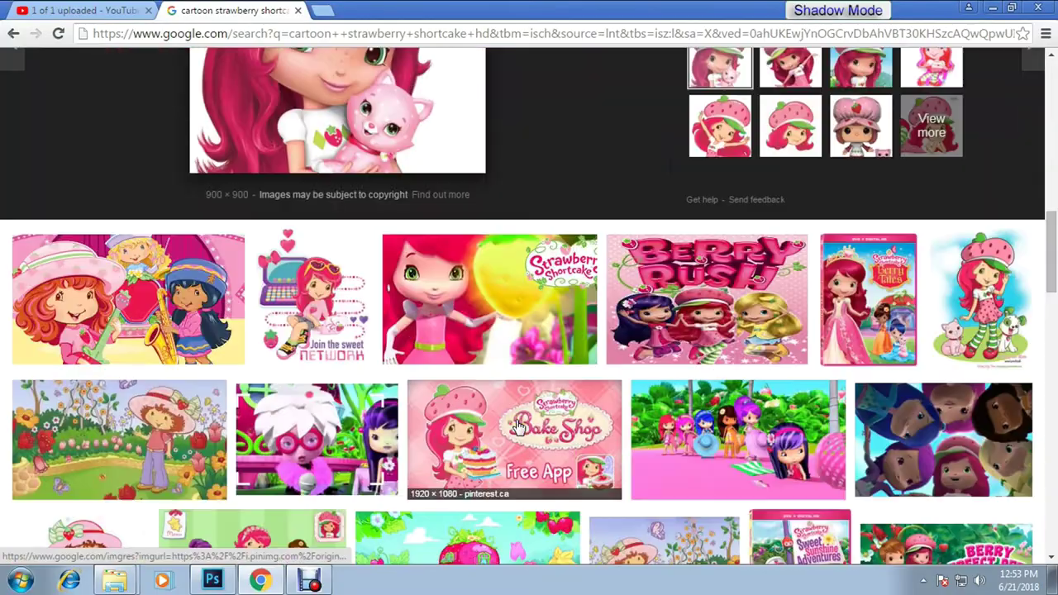
Copy the 1280 × 720 sky-background Strawberry Shortcake picture from the Google Images results.
scroll(515, 430, down, 1)
scroll(509, 422, down, 4)
scroll(502, 418, down, 2)
scroll(497, 410, down, 1)
scroll(497, 410, down, 3)
click(190, 306)
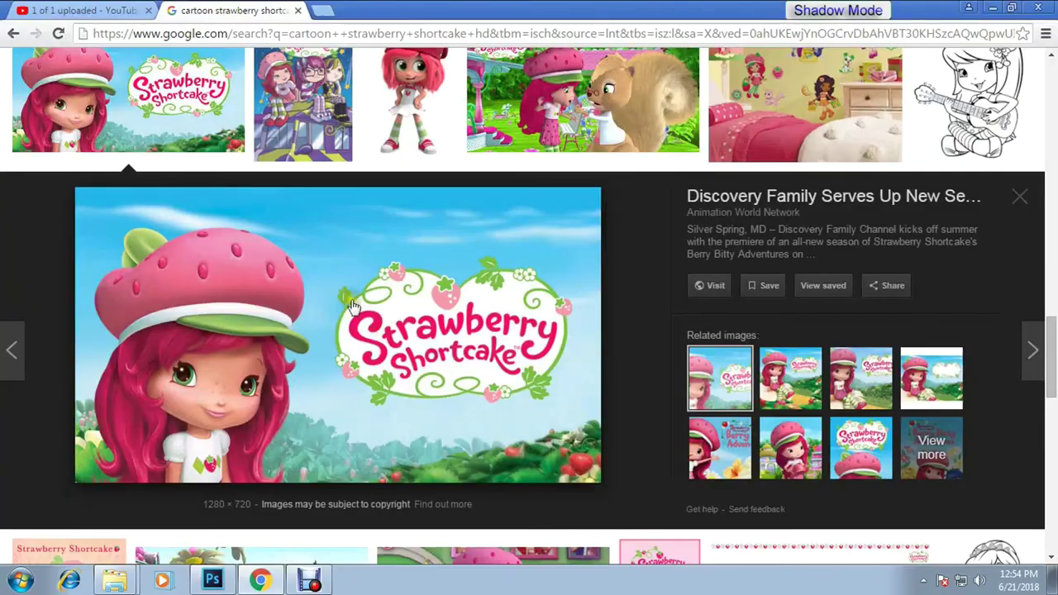
right_click(374, 350)
click(406, 284)
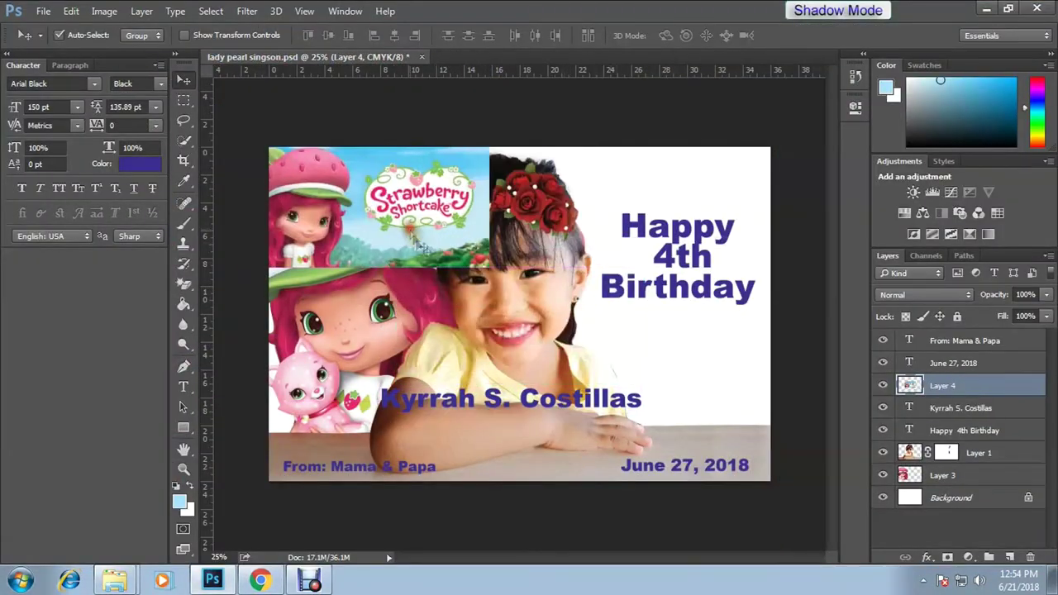
Stretch the pasted sky-and-garden picture over the card as Layer 4, just above Background.
key(ctrl+t)
drag(490, 267, 827, 521)
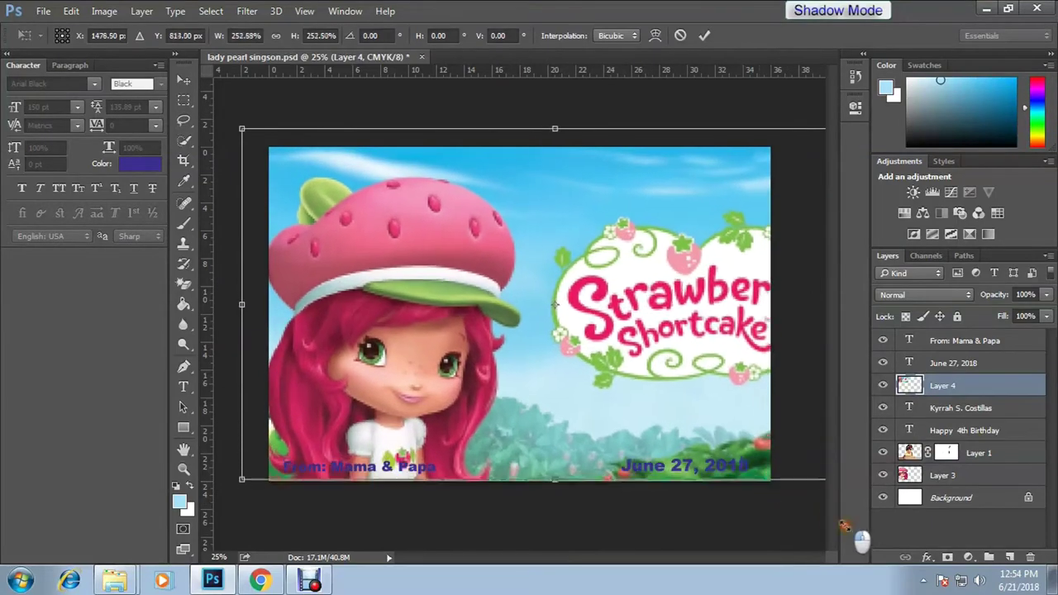
key(Return)
drag(876, 314, 577, 366)
drag(943, 385, 942, 488)
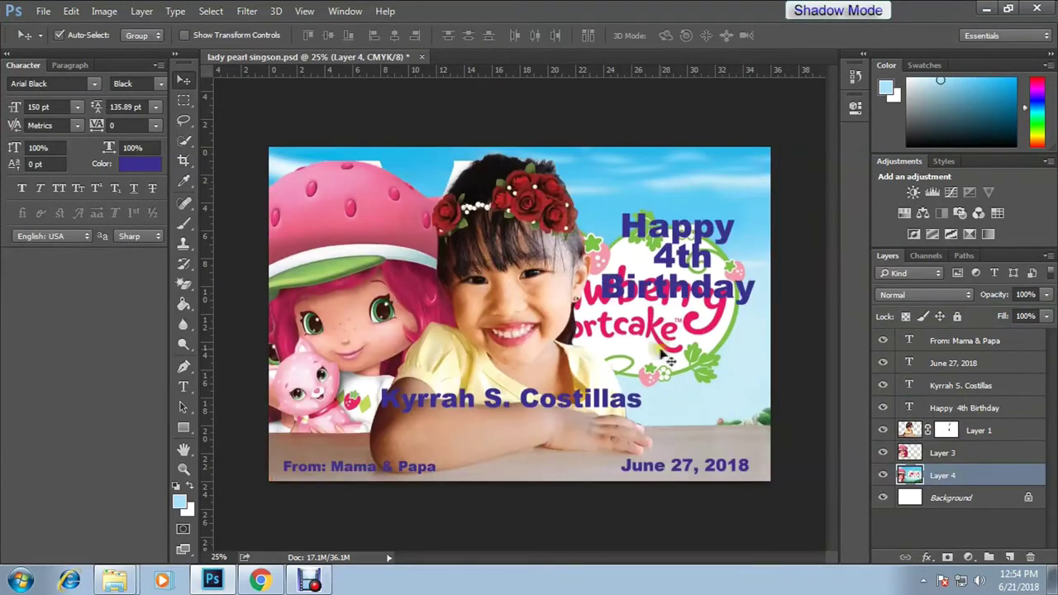
Rescale and reposition the sky-and-garden picture so it fills the whole card.
key(ctrl+t)
key(ctrl+minus)
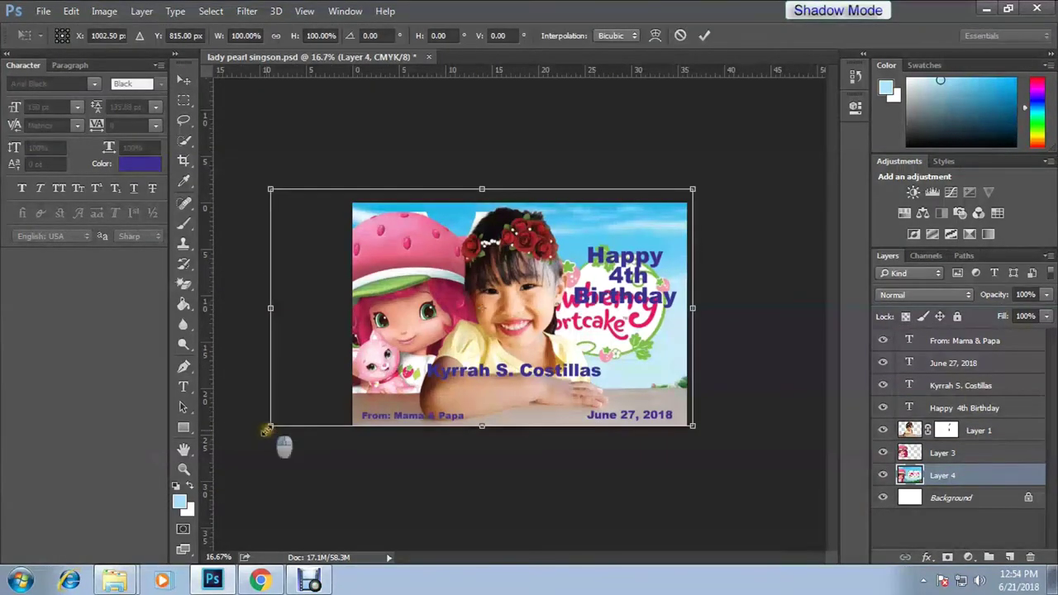
drag(267, 430, 354, 378)
drag(637, 353, 654, 369)
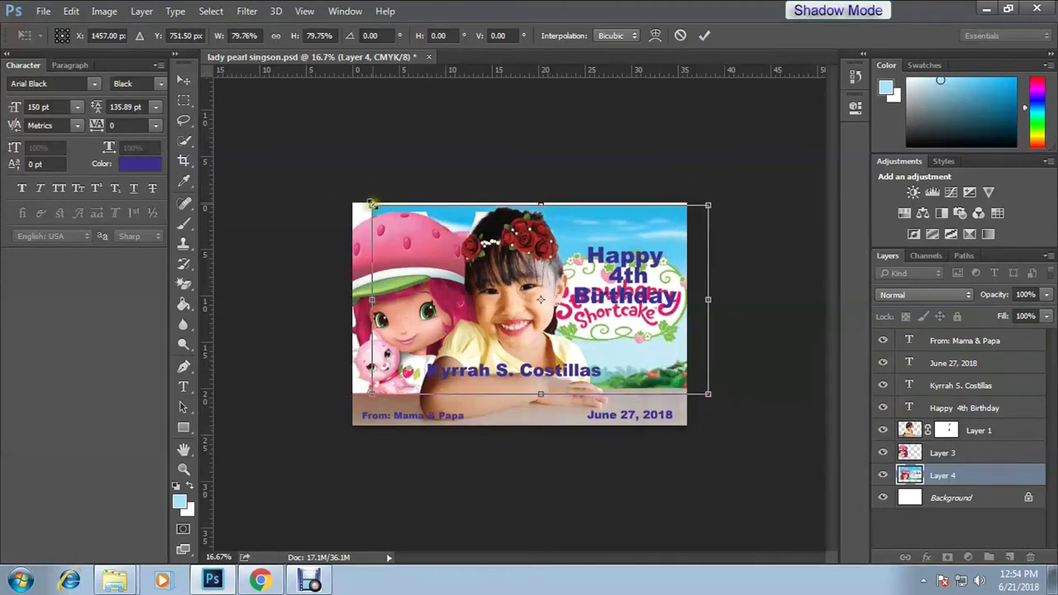
drag(374, 204, 327, 174)
key(Return)
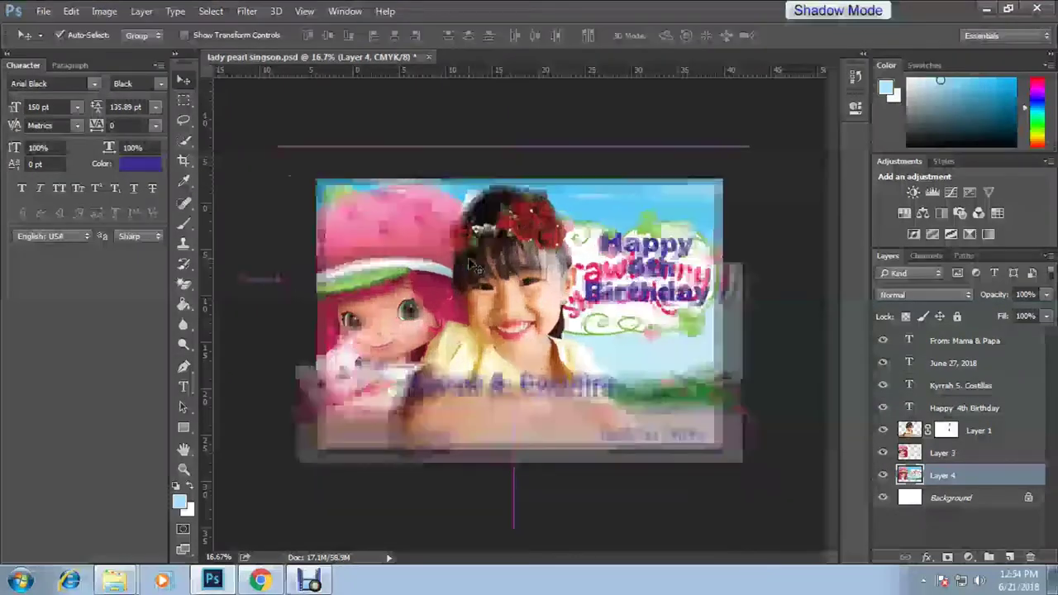
key(ctrl+plus)
Hide the white-background Strawberry Shortcake on Layer 3 and select Layer 4.
click(468, 307)
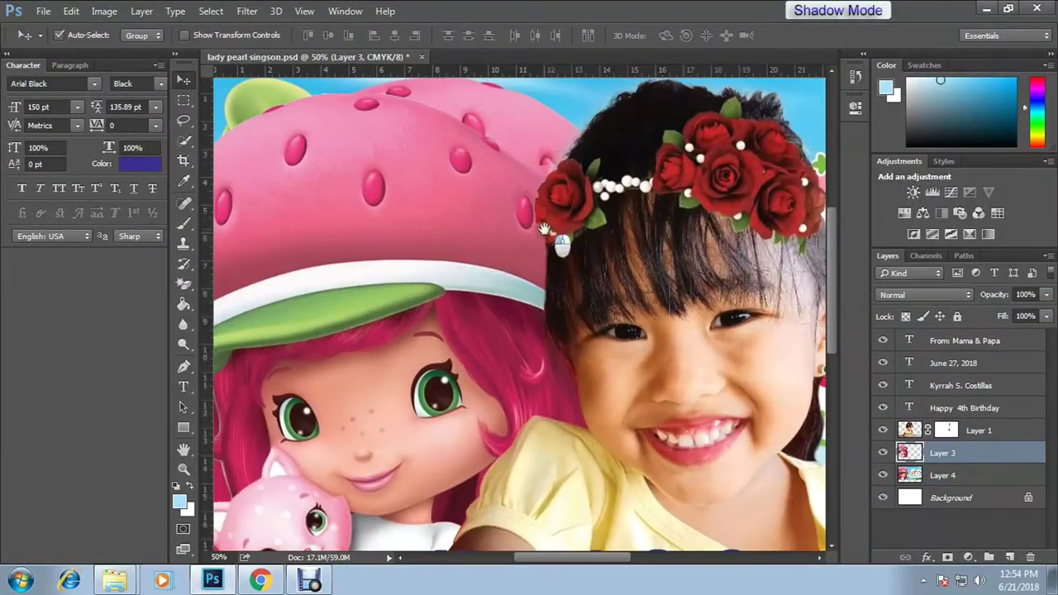
scroll(543, 229, down, 2)
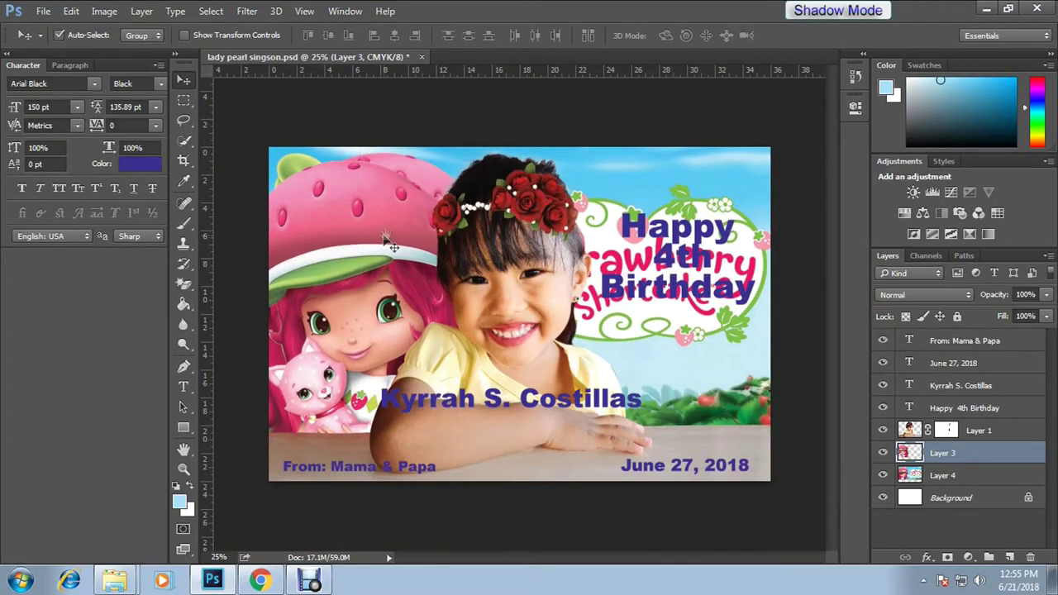
click(882, 453)
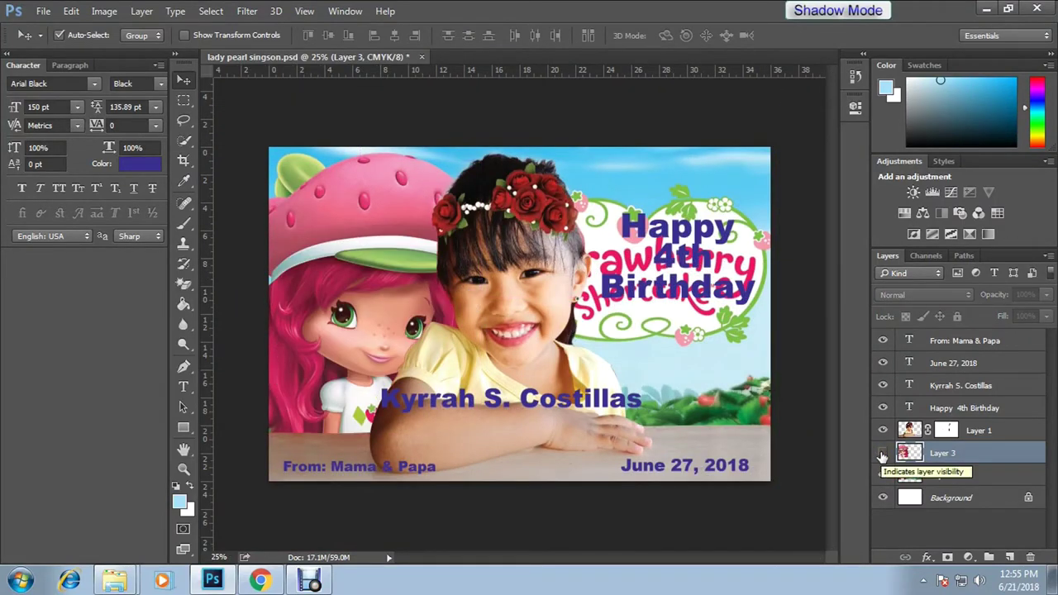
click(934, 476)
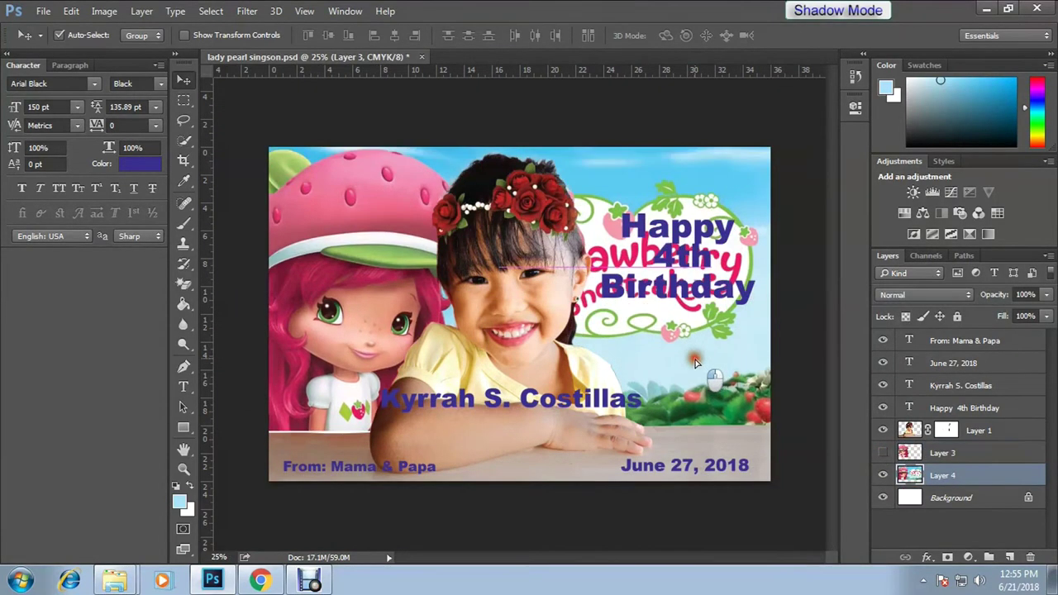
Scale the girl's photo on Layer 1 down to 94%.
click(707, 463)
key(ctrl+t)
key(ctrl+minus)
mouse_move(289, 170)
mouse_down()
mouse_move(319, 187)
mouse_move(312, 195)
mouse_up()
key(Return)
Nudge the sky-and-garden background picture down and to the right.
drag(414, 331, 413, 347)
key(ctrl+t)
key(Return)
key(ctrl+plus)
click(380, 248)
key(shift+Right)
key(shift+Right)
key(shift+Right)
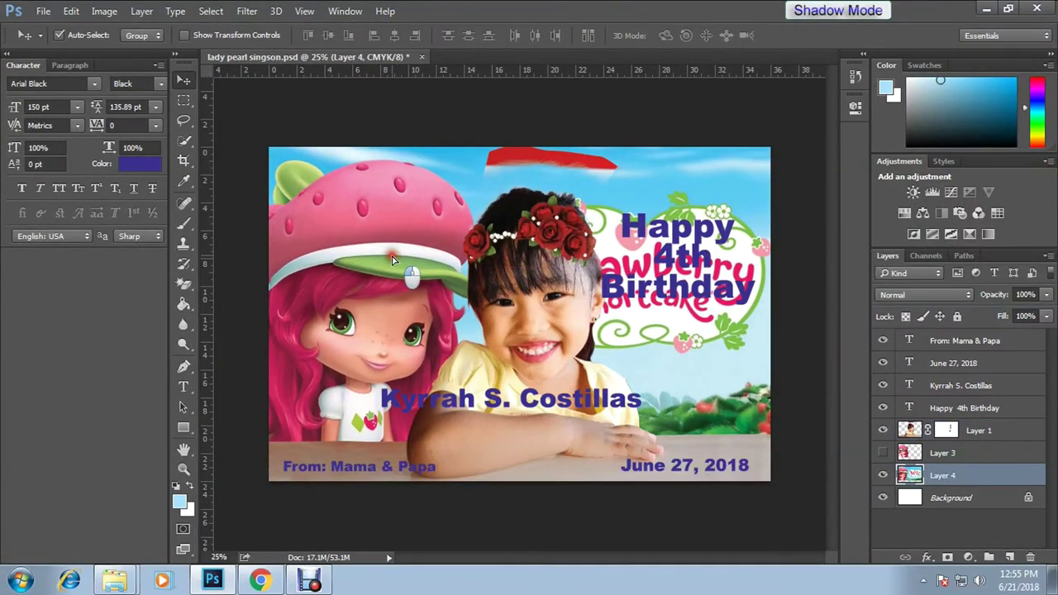
Paint over the green swirl and logo text behind the greeting with sky blue.
key(b)
alt+click(707, 382)
mouse_move(711, 364)
mouse_down()
mouse_move(653, 331)
mouse_move(567, 326)
mouse_up()
alt+click(485, 300)
key(5)
key(bracketright)
key(bracketright)
key(bracketright)
mouse_move(728, 318)
mouse_down()
mouse_move(632, 318)
mouse_move(728, 248)
mouse_move(707, 111)
mouse_move(686, 120)
mouse_up()
key(i)
mouse_move(628, 147)
mouse_down()
mouse_move(779, 215)
mouse_move(777, 198)
mouse_move(694, 132)
mouse_move(645, 248)
mouse_up()
alt+click(473, 142)
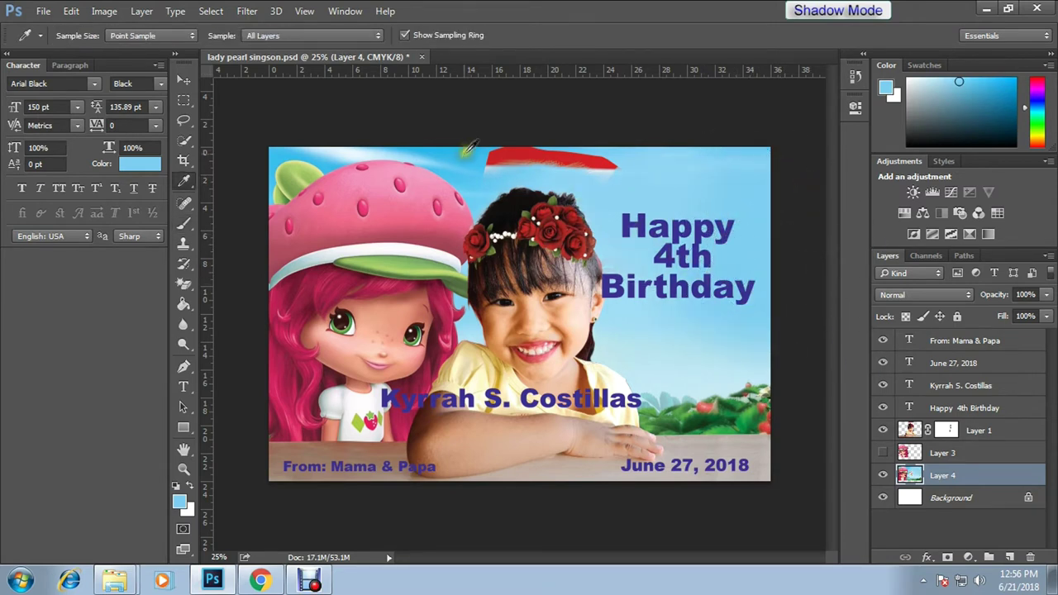
key(b)
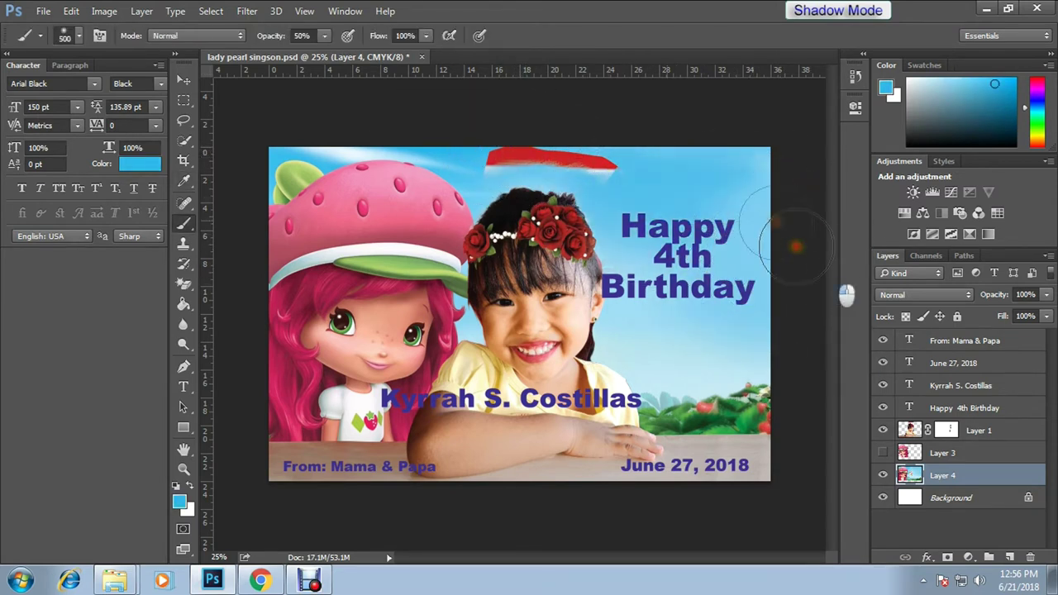
Delete the red banner at the top of the card and save it.
key(v)
click(571, 162)
key(m)
drag(638, 190, 502, 139)
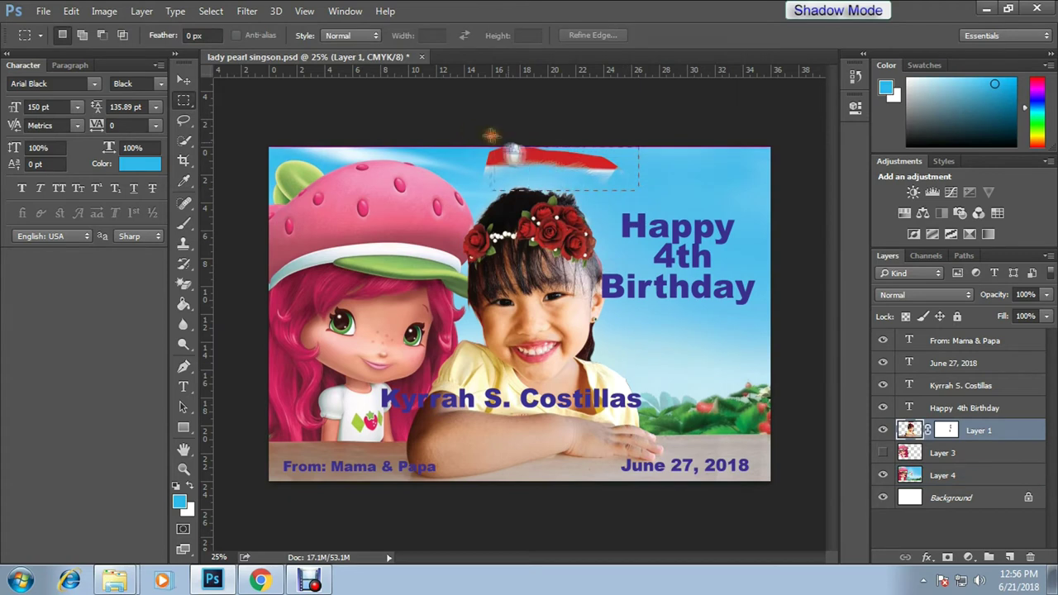
key(Delete)
key(ctrl+d)
key(v)
key(ctrl+s)
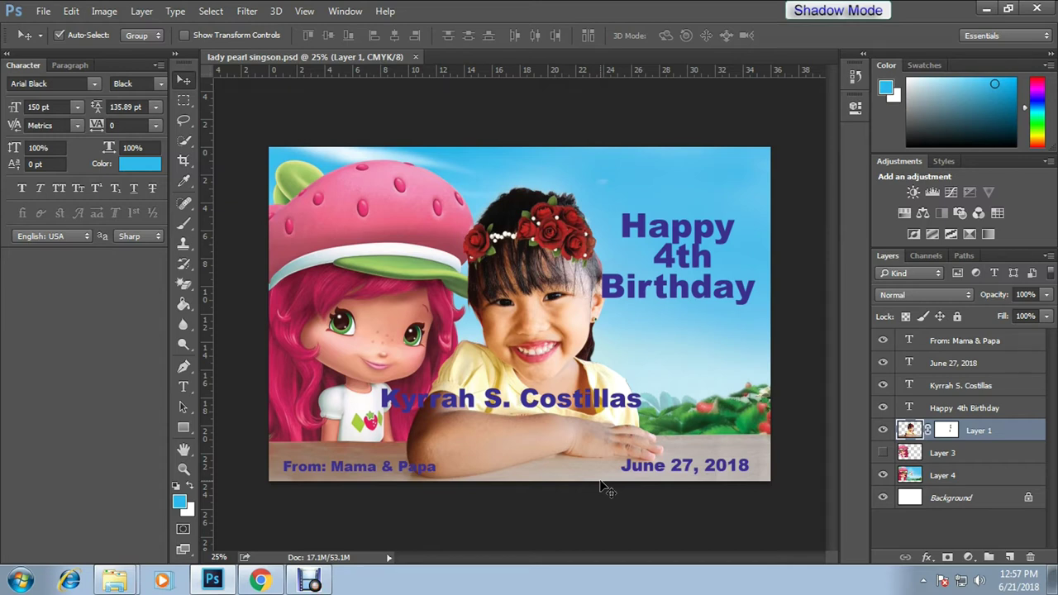
Move the child's name text lower and nudge the Happy 4th Birthday heading down-right.
drag(669, 288, 669, 280)
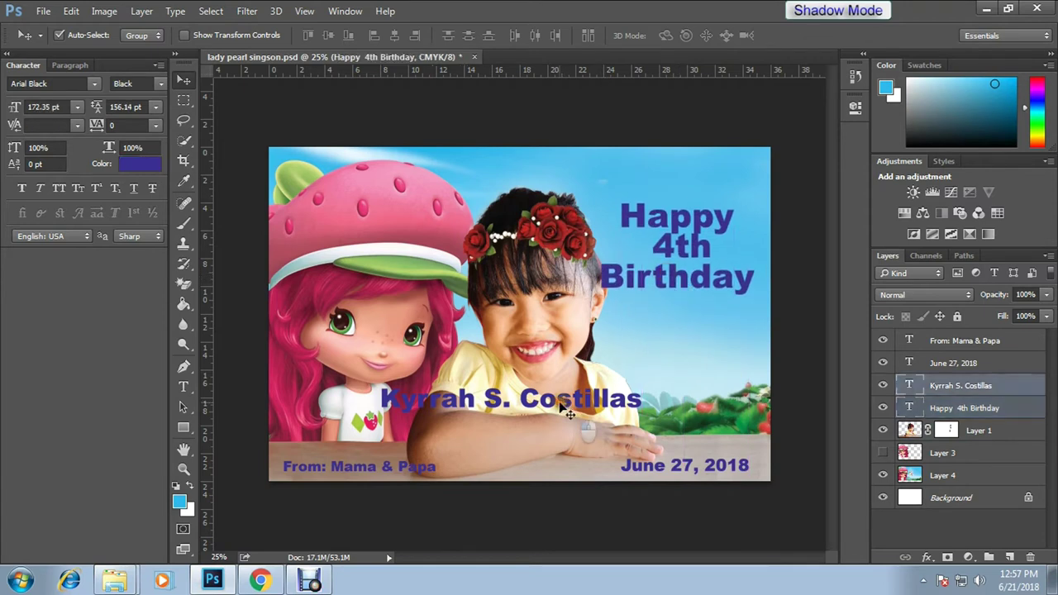
drag(562, 403, 554, 432)
drag(662, 248, 676, 277)
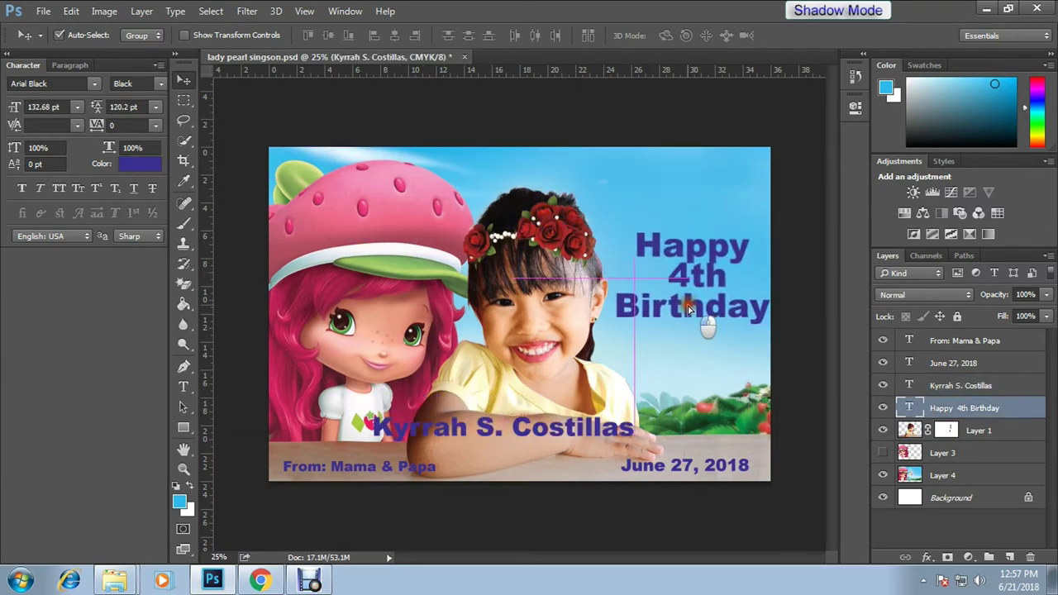
key(ctrl+t)
key(Return)
Copy the Strawberry Shortcake artwork preview from the cartoon Google Images results.
click(260, 580)
scroll(450, 337, up, 3)
scroll(405, 362, down, 6)
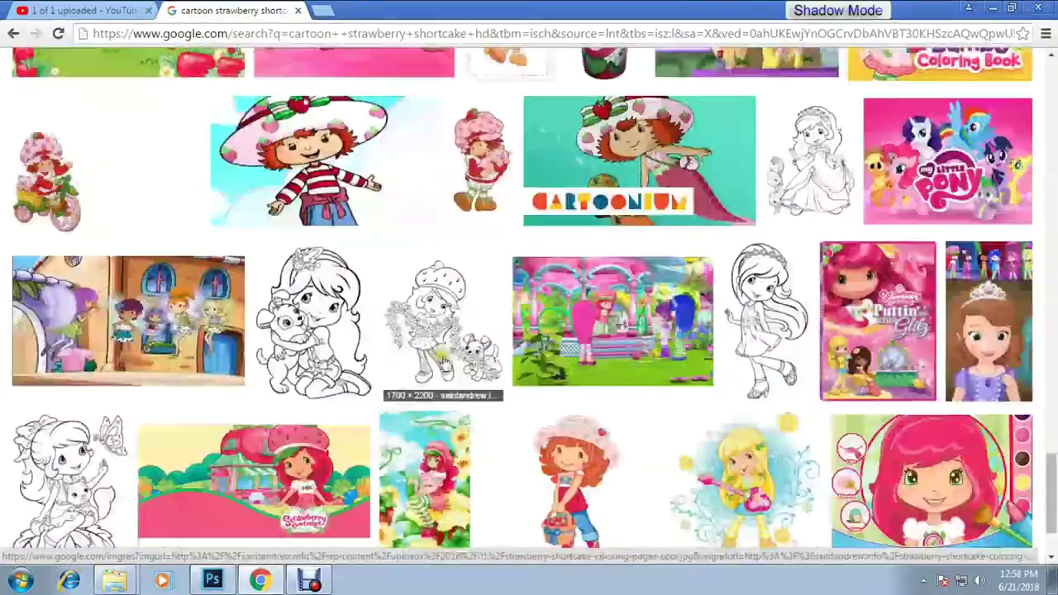
scroll(456, 364, up, 3)
scroll(446, 380, up, 4)
scroll(397, 430, up, 5)
scroll(348, 463, down, 1)
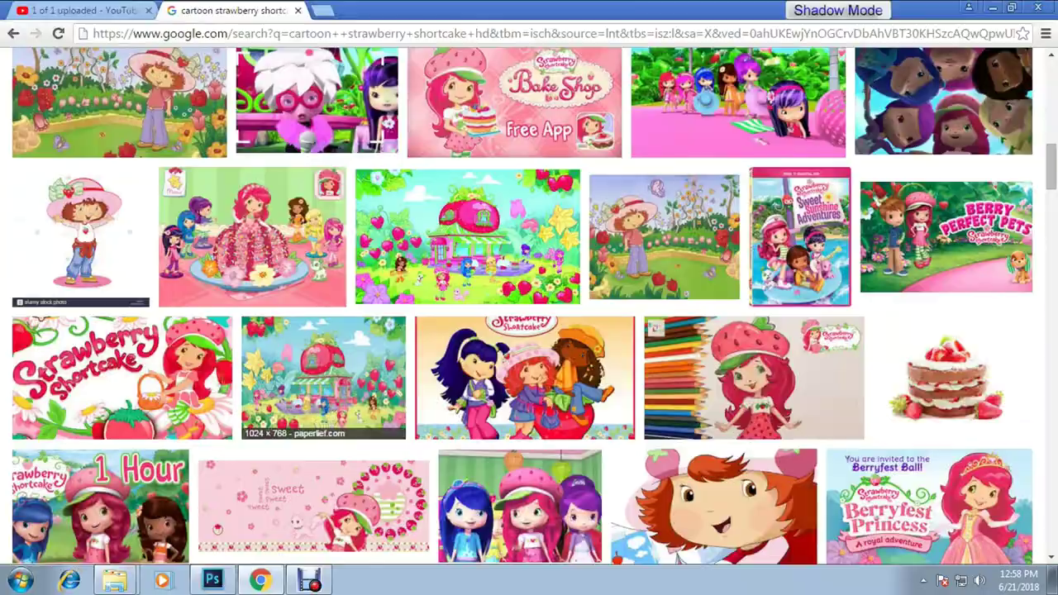
click(116, 438)
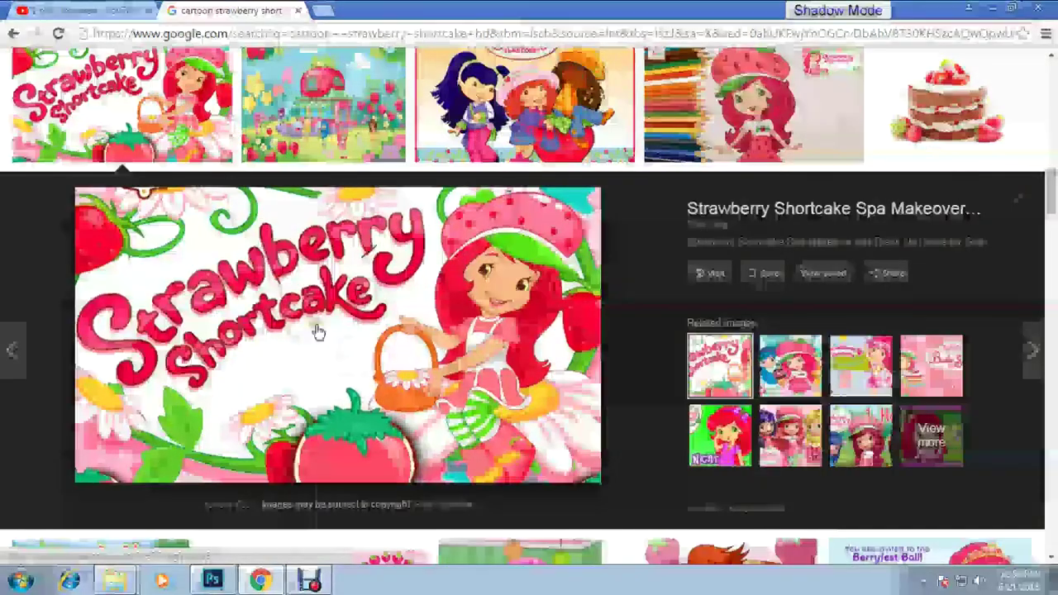
right_click(316, 329)
click(380, 484)
Paste the Strawberry Shortcake artwork into the invitation and scale it up.
key(ctrl+v)
key(ctrl+t)
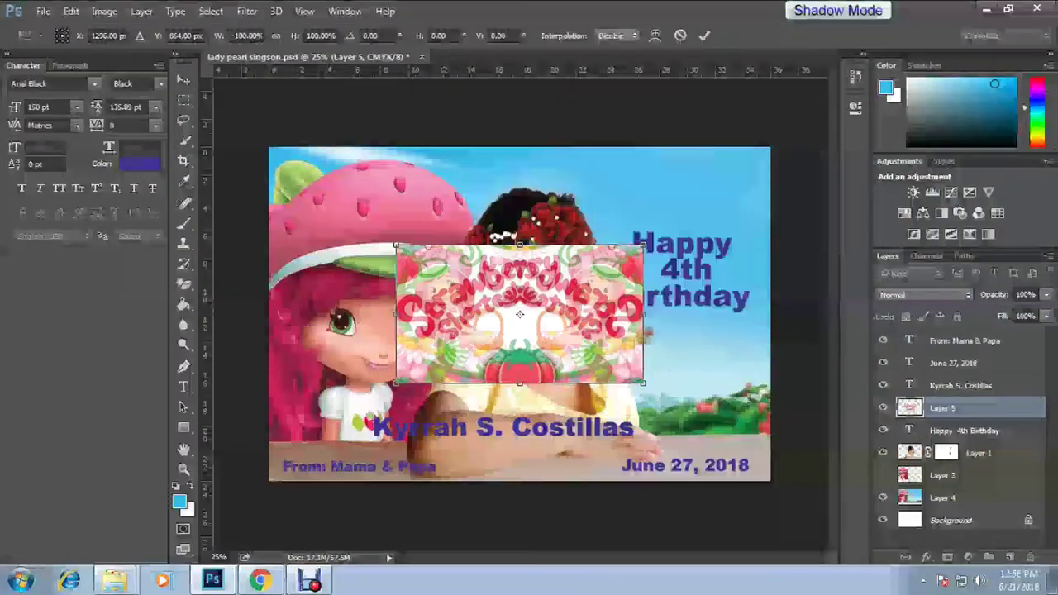
drag(726, 199, 779, 135)
mouse_move(396, 382)
mouse_down()
mouse_move(342, 416)
mouse_move(268, 418)
mouse_up()
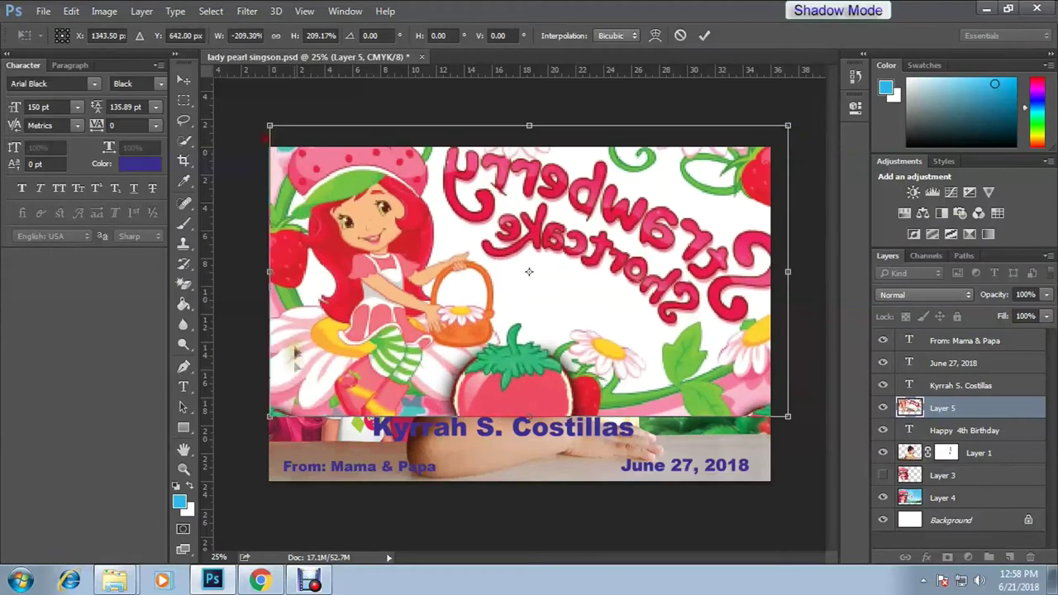
key(Return)
mouse_move(940, 408)
mouse_down()
mouse_move(950, 487)
mouse_move(965, 509)
mouse_up()
key(ctrl+z)
Resize the artwork to about 98% and place it on the right behind the heading.
key(ctrl+t)
drag(269, 147, 392, 201)
drag(413, 239, 433, 168)
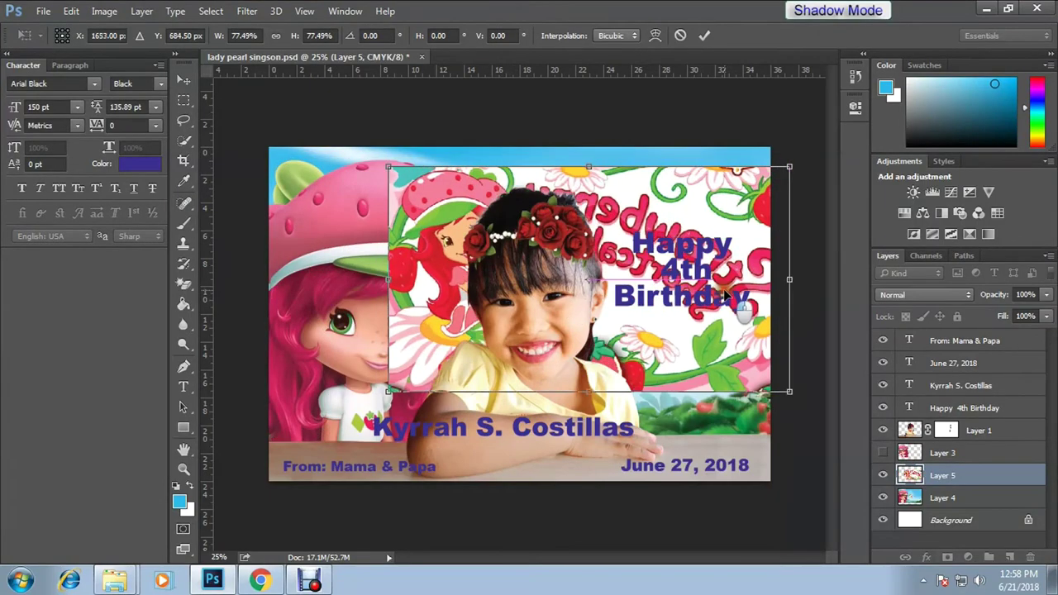
mouse_move(803, 364)
mouse_down()
mouse_move(918, 451)
mouse_move(769, 434)
mouse_up()
drag(397, 287, 352, 287)
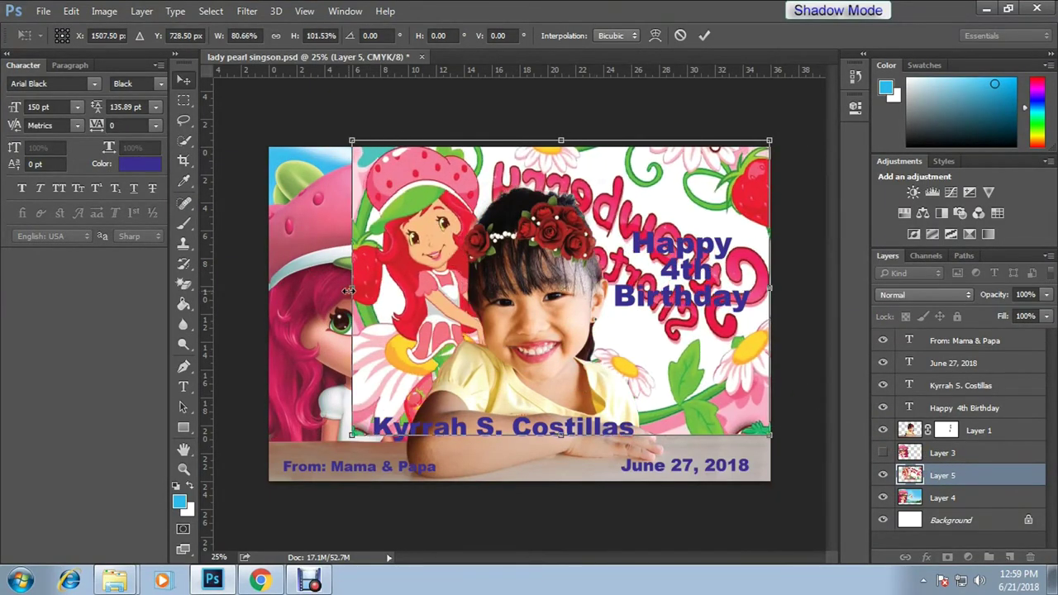
key(Return)
Set the Layer 5 artwork's opacity to 90%.
click(347, 298)
key(w)
key(v)
click(413, 242)
key(5)
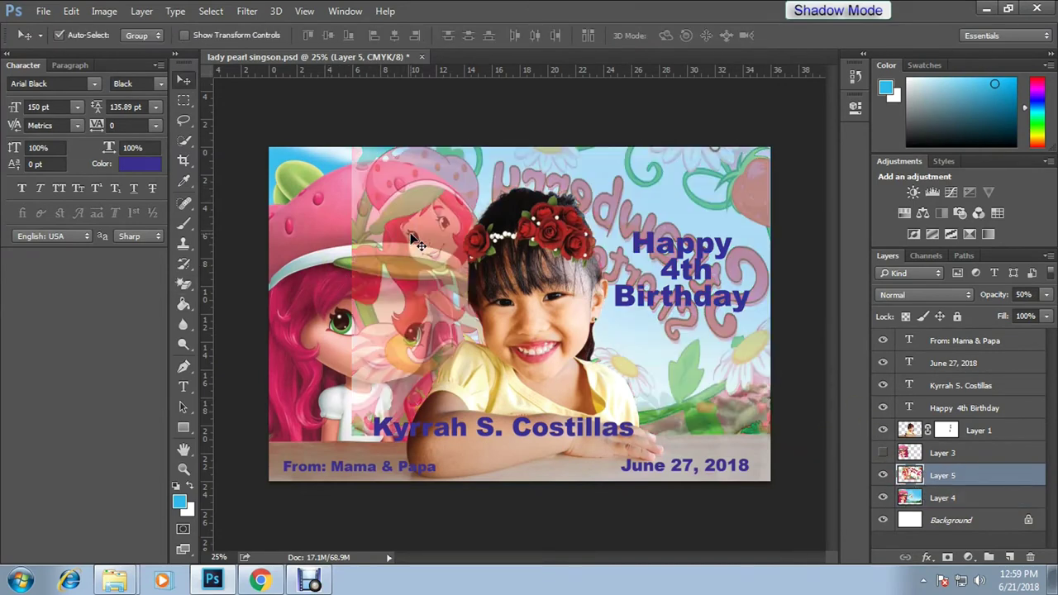
key(9)
Erase the artwork with a 700 px eraser at 90%, then copy the strawberry cake photo.
key(e)
right_click(184, 283)
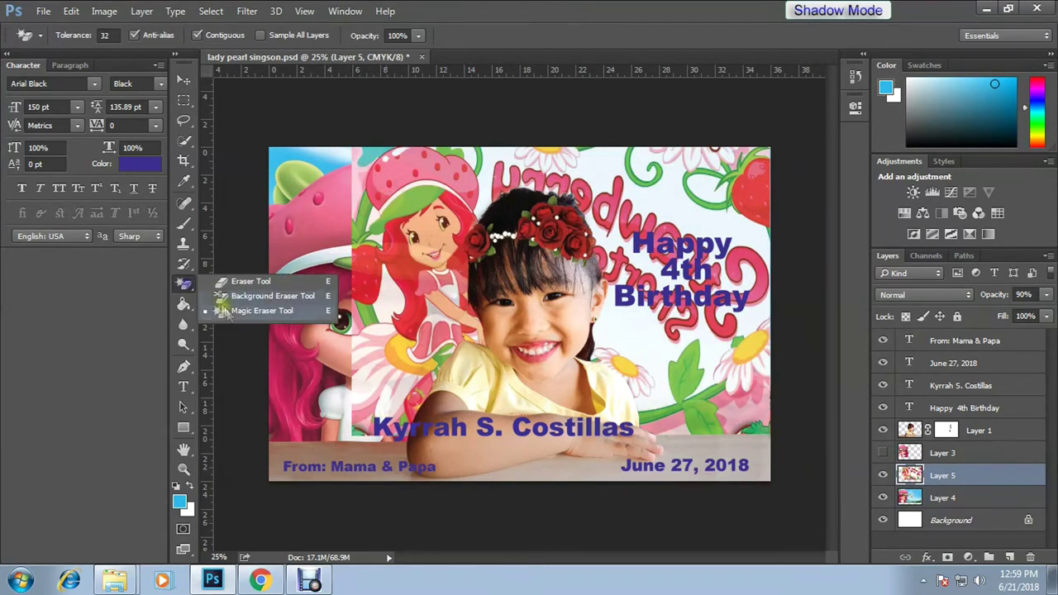
click(223, 283)
right_click(426, 211)
double_click(438, 304)
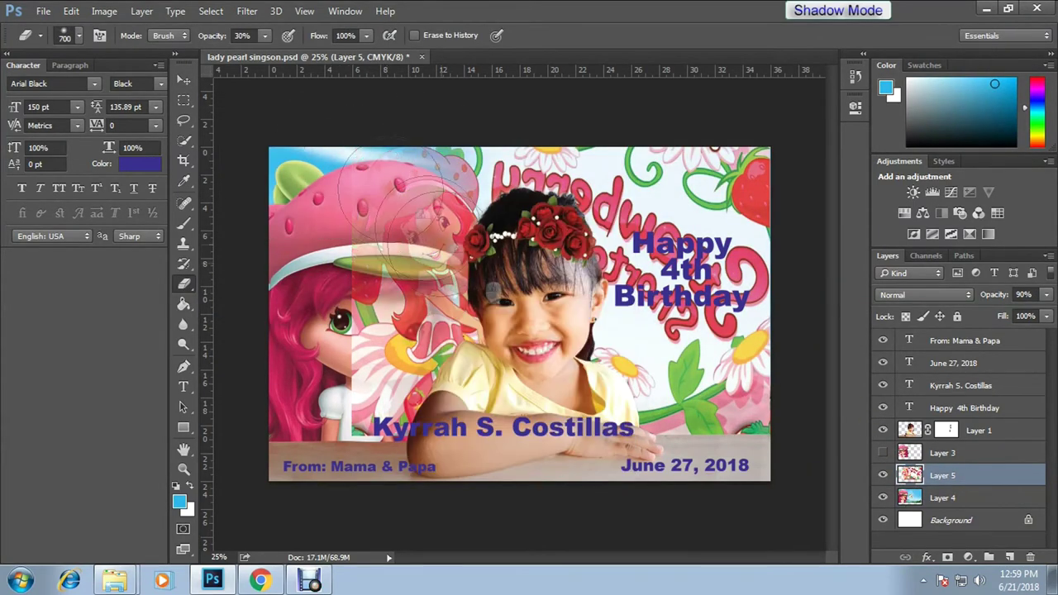
key(9)
drag(432, 211, 438, 348)
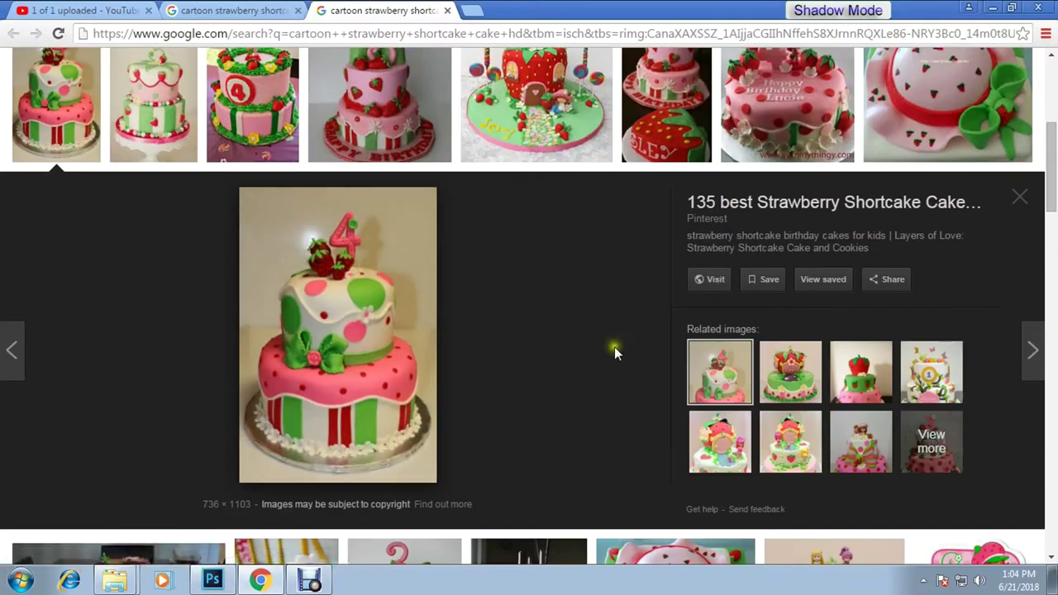
right_click(351, 368)
click(402, 286)
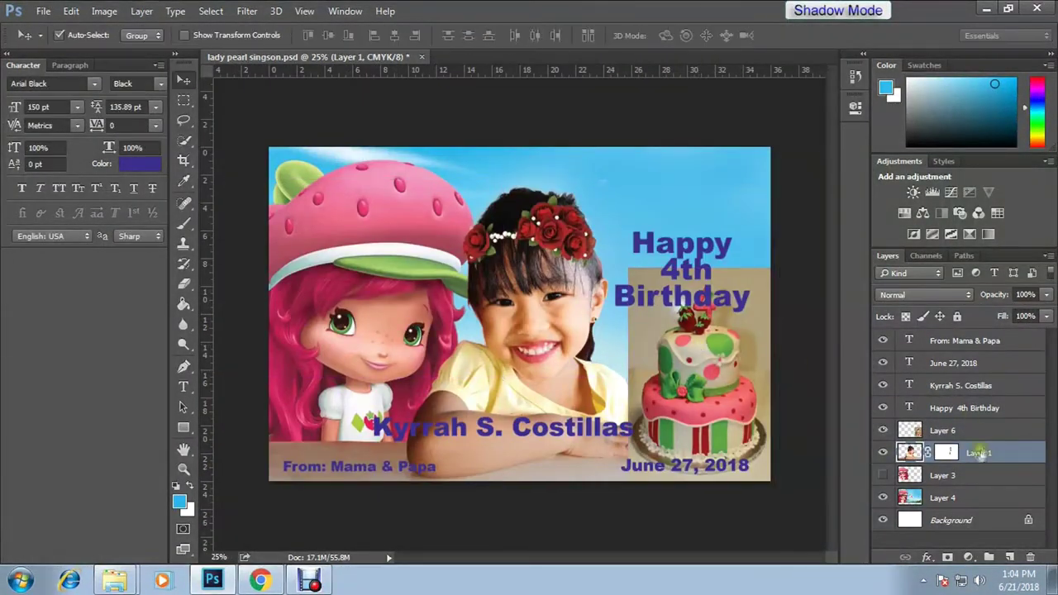
Scale up the Layer 6 cake photo toward the top-left.
click(640, 280)
key(ctrl+t)
mouse_move(629, 268)
mouse_down()
mouse_move(582, 200)
mouse_move(794, 235)
mouse_up()
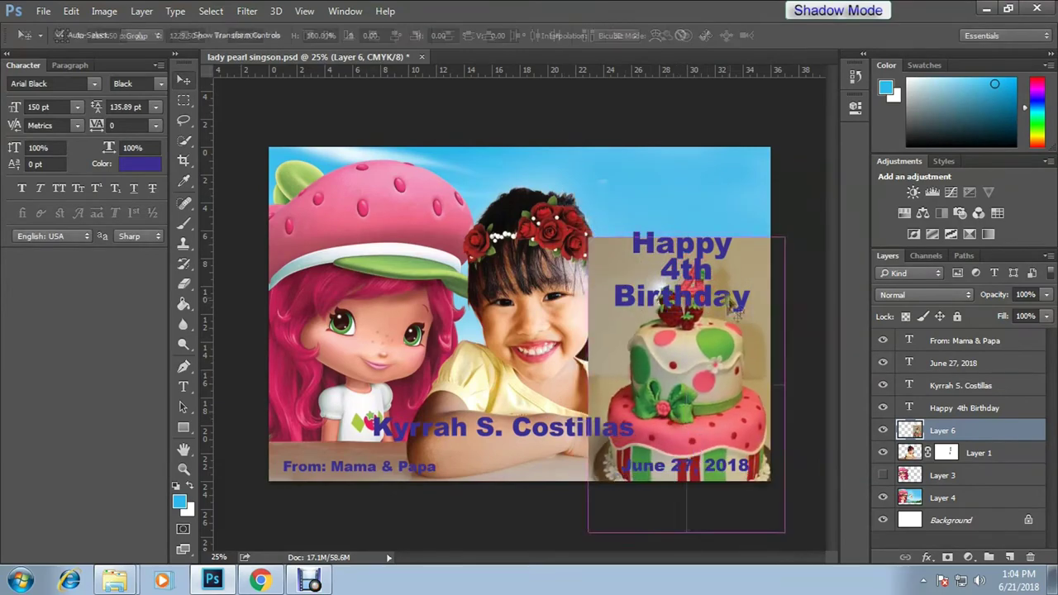
key(Return)
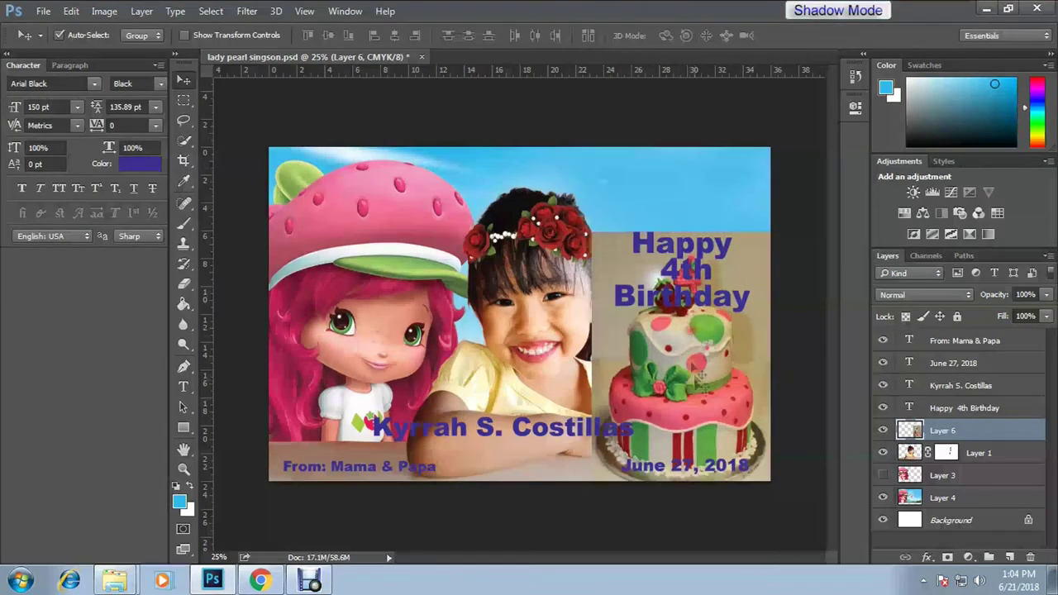
Zoom in on the cake's edge near 2018 to prepare for tracing.
scroll(698, 417, up, 1)
scroll(686, 409, up, 2)
scroll(670, 401, up, 2)
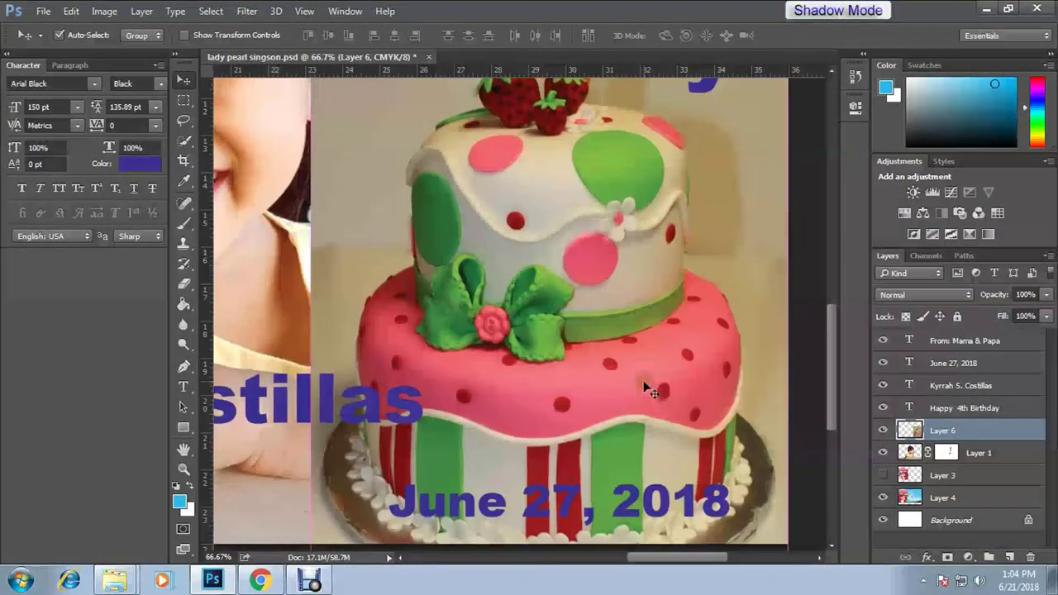
scroll(649, 391, up, 1)
drag(649, 390, 597, 244)
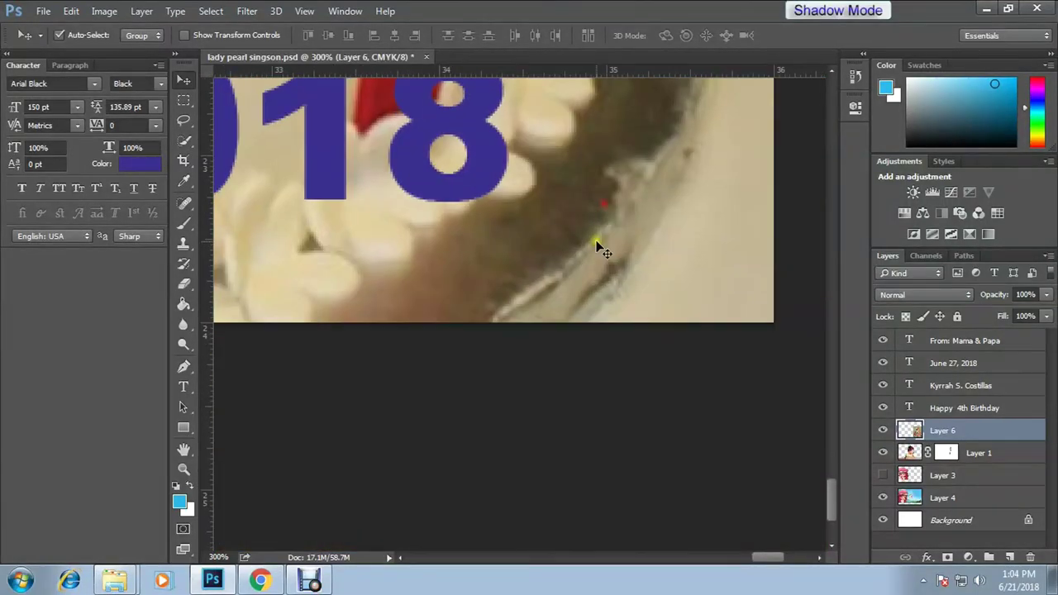
key(p)
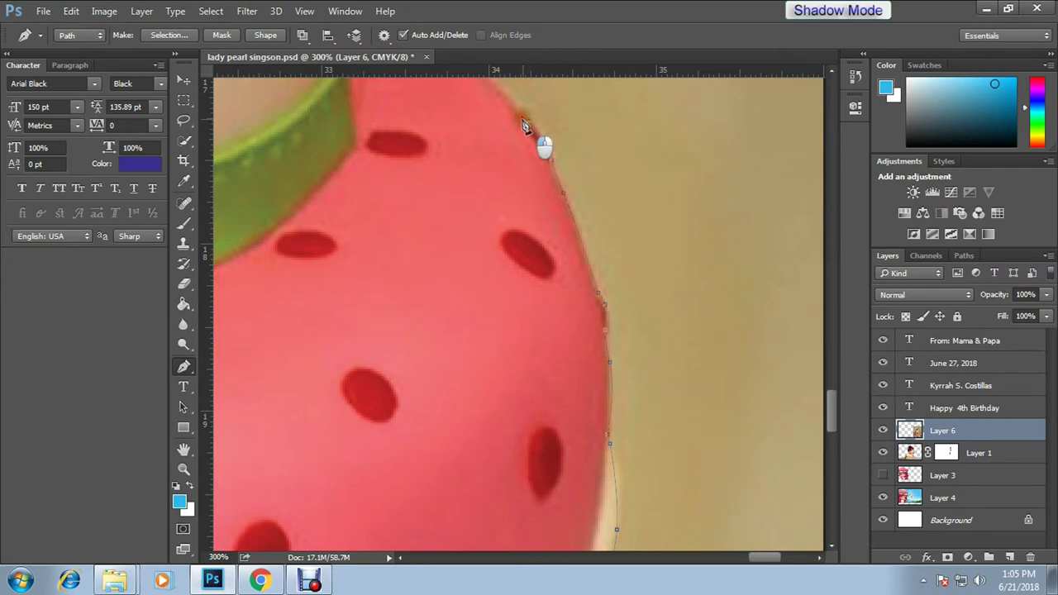
Trace the pen path up the cake's edge to the 4 candle.
drag(420, 336, 473, 413)
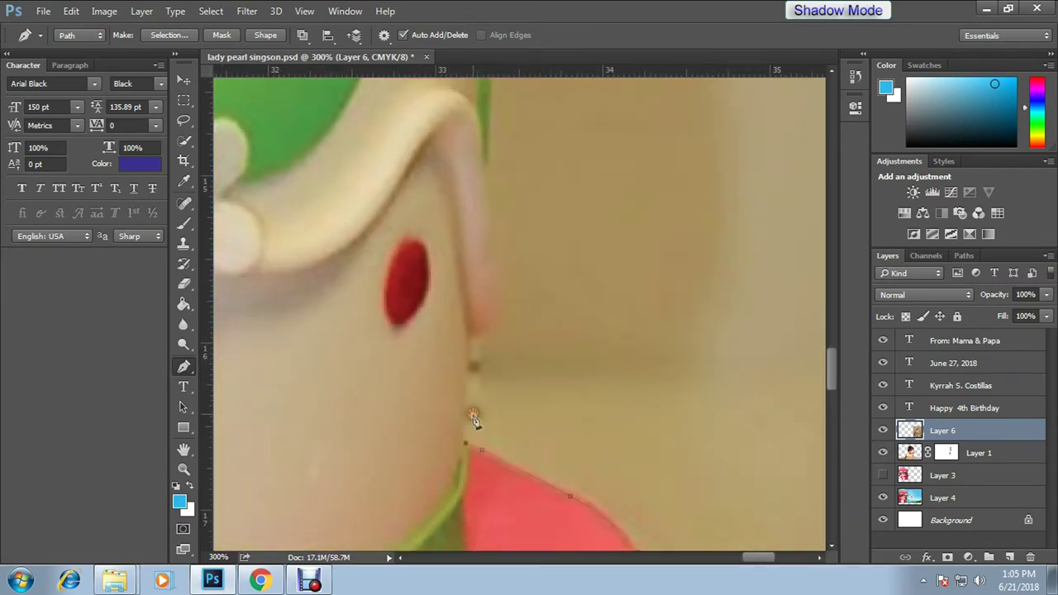
drag(486, 334, 491, 278)
click(489, 234)
drag(492, 176, 514, 438)
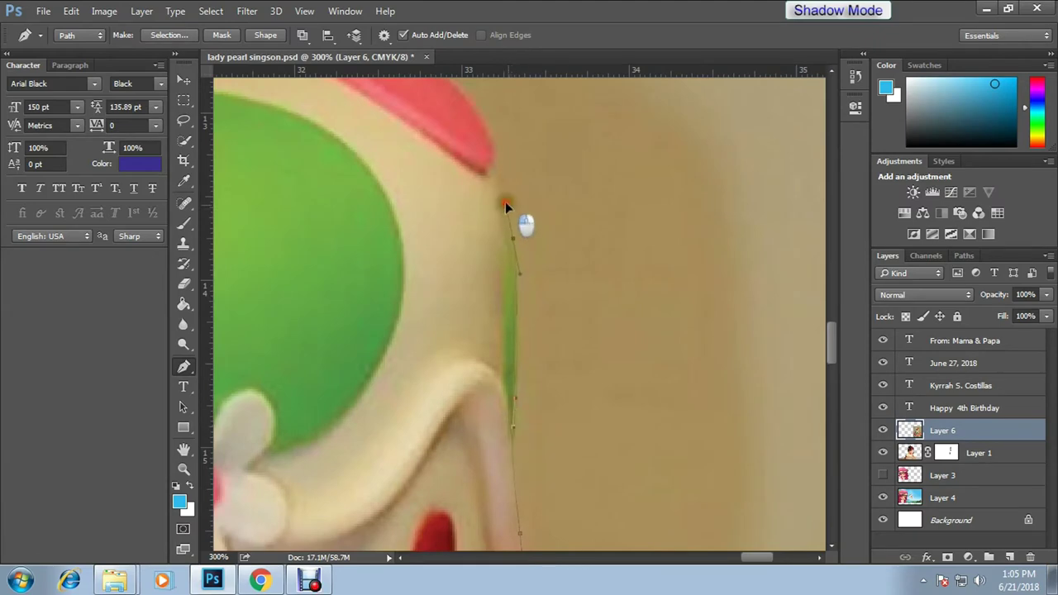
drag(496, 168, 506, 428)
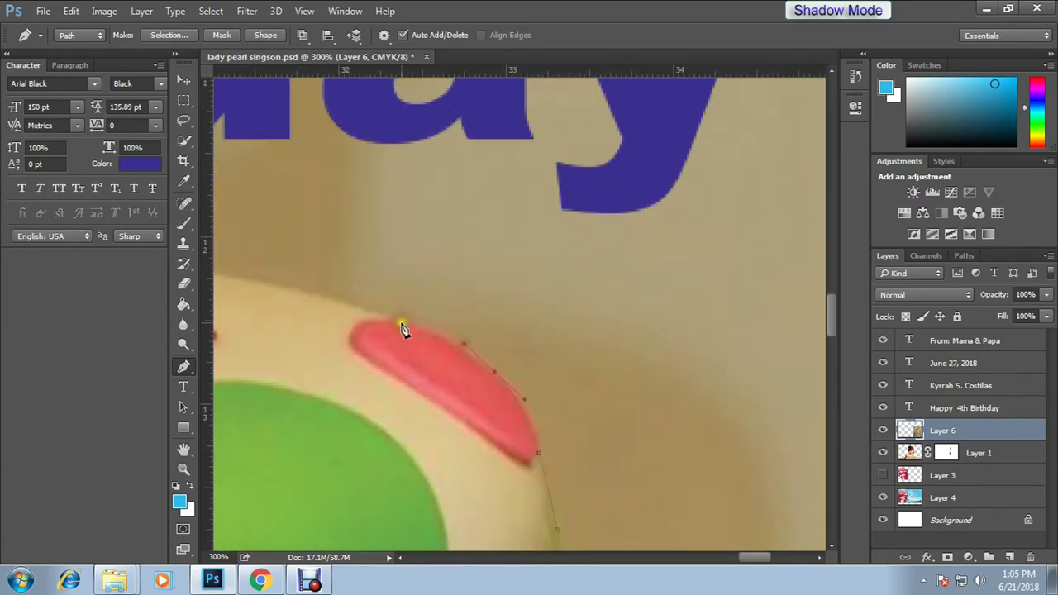
drag(383, 321, 600, 420)
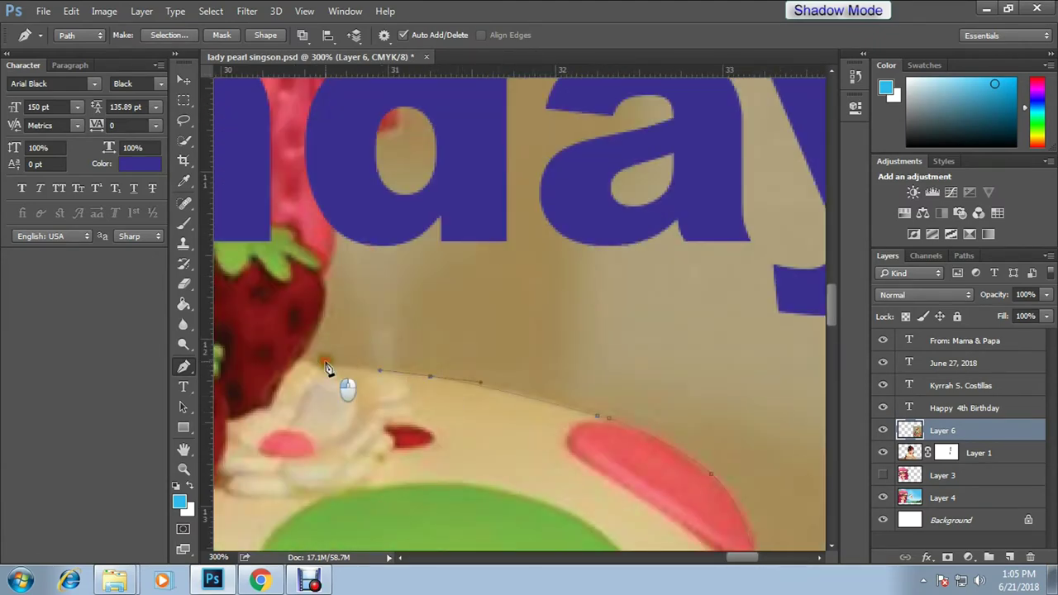
drag(290, 343, 499, 483)
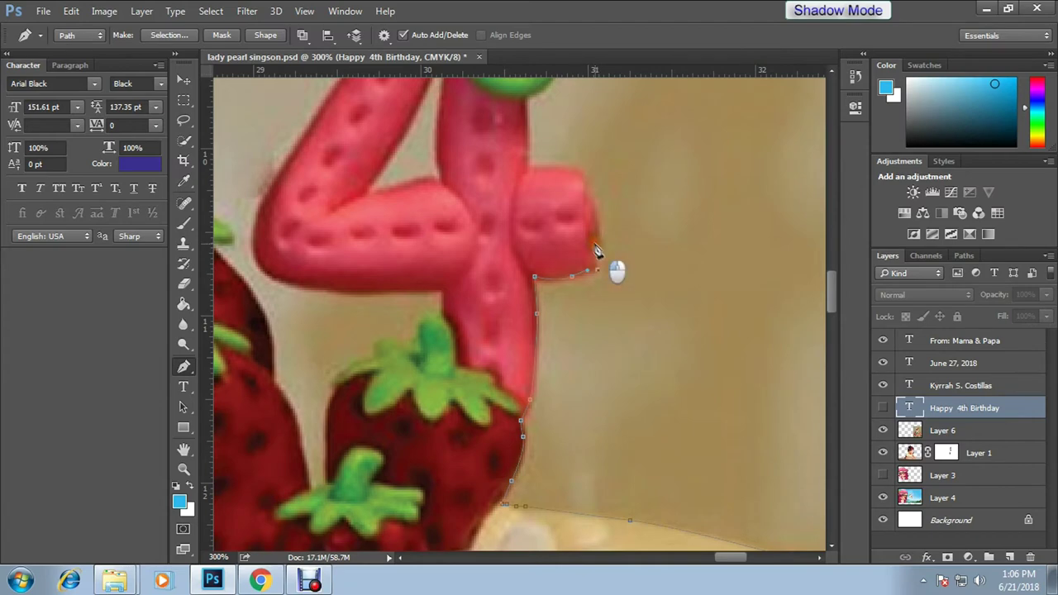
drag(597, 250, 624, 351)
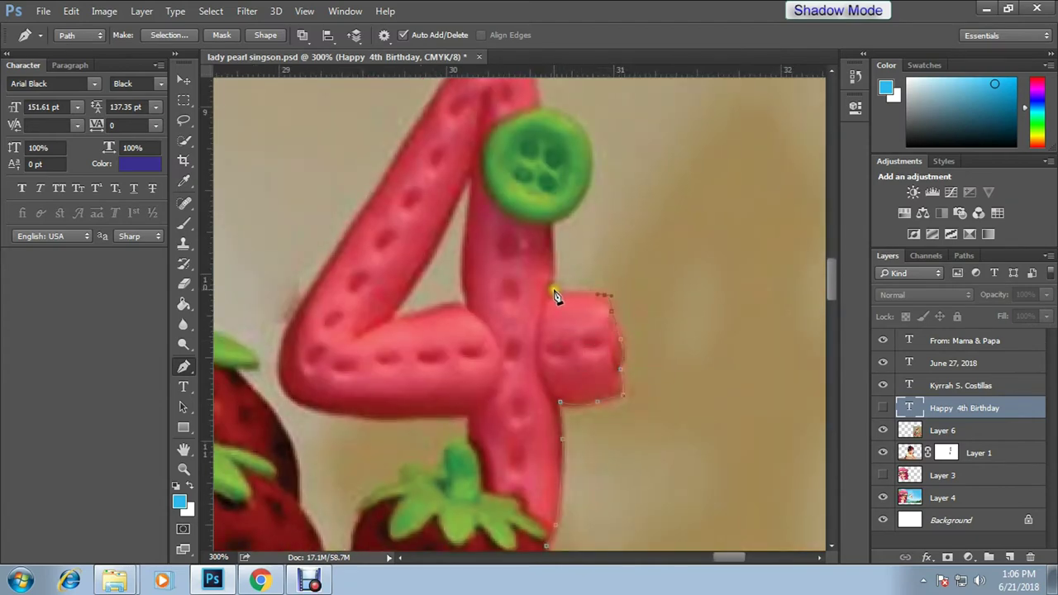
Continue the path around the 4 candle and the strawberry's top edge.
scroll(552, 231, up, 3)
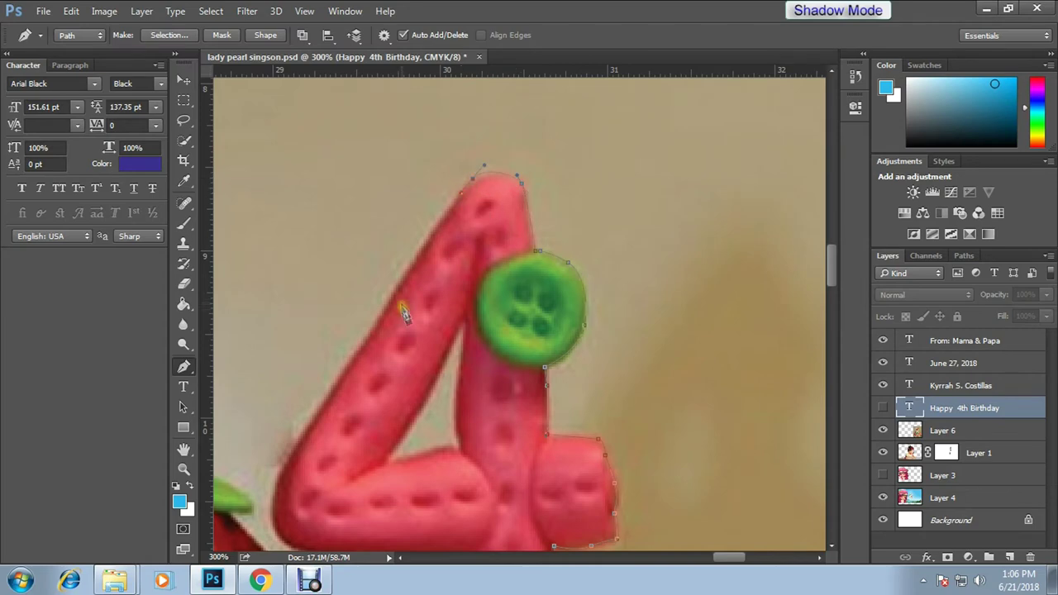
drag(288, 462, 397, 264)
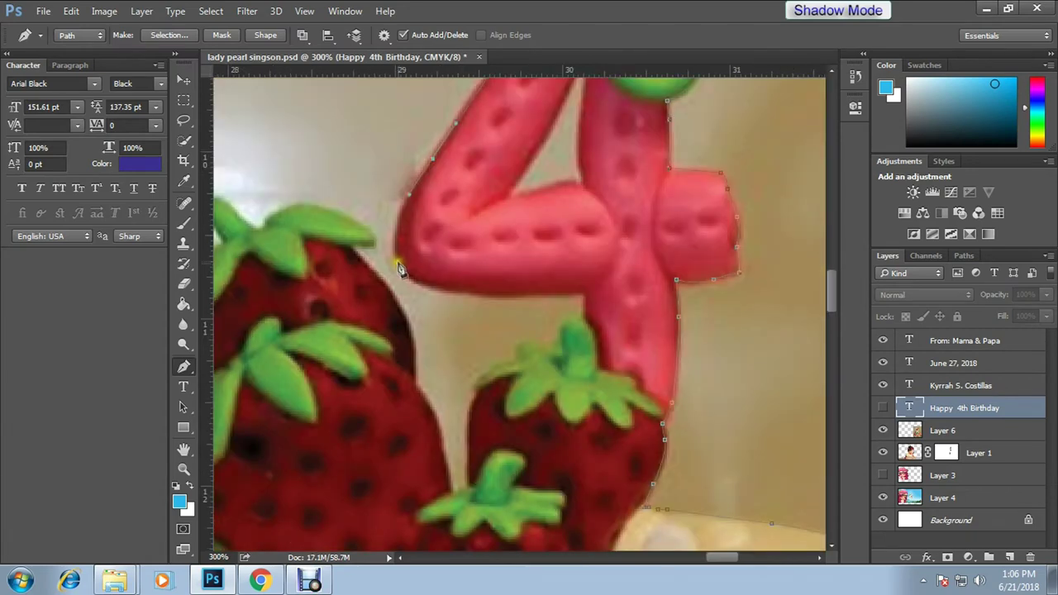
click(571, 319)
drag(515, 356, 475, 387)
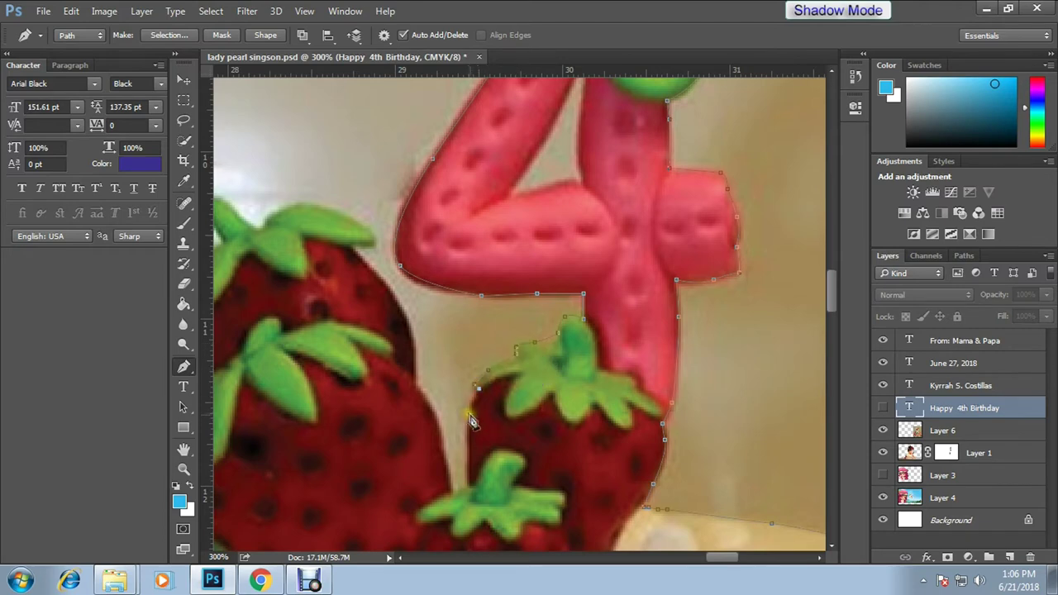
scroll(492, 246, up, 1)
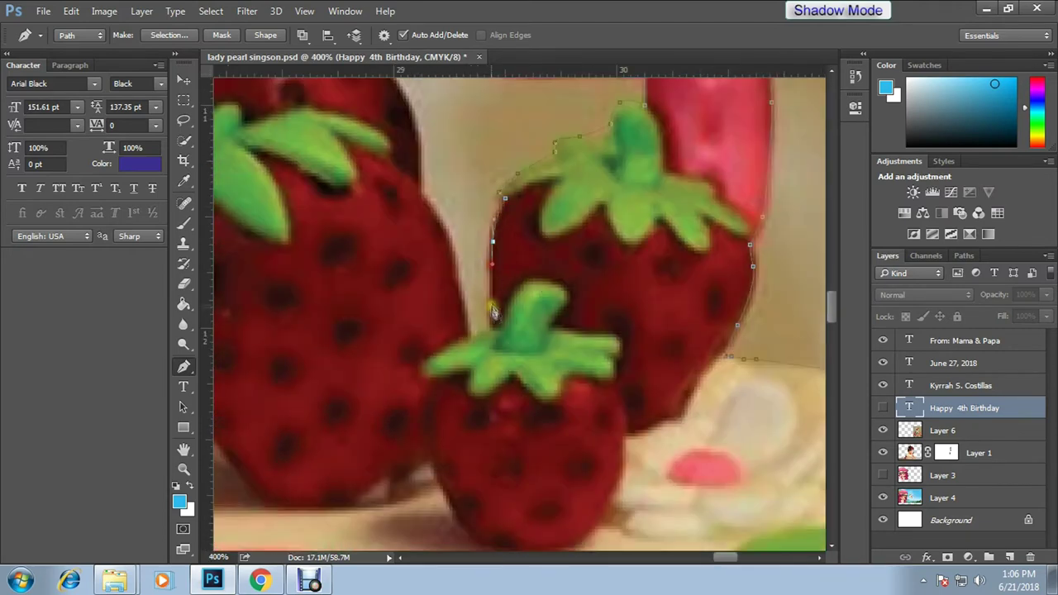
drag(437, 217, 506, 301)
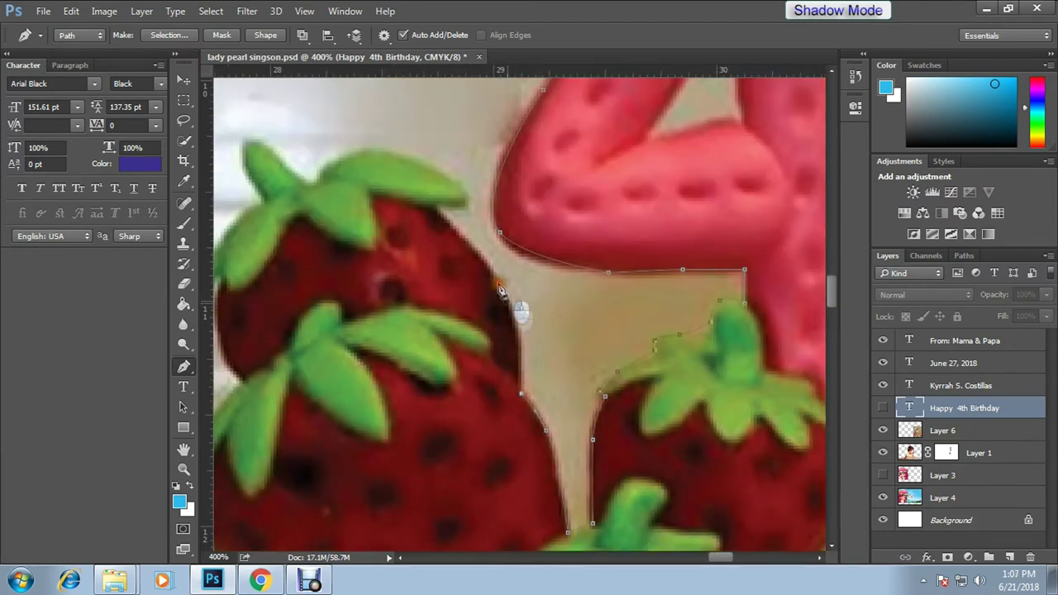
scroll(468, 215, up, 2)
mouse_move(432, 268)
mouse_down()
mouse_move(363, 241)
mouse_move(358, 272)
mouse_up()
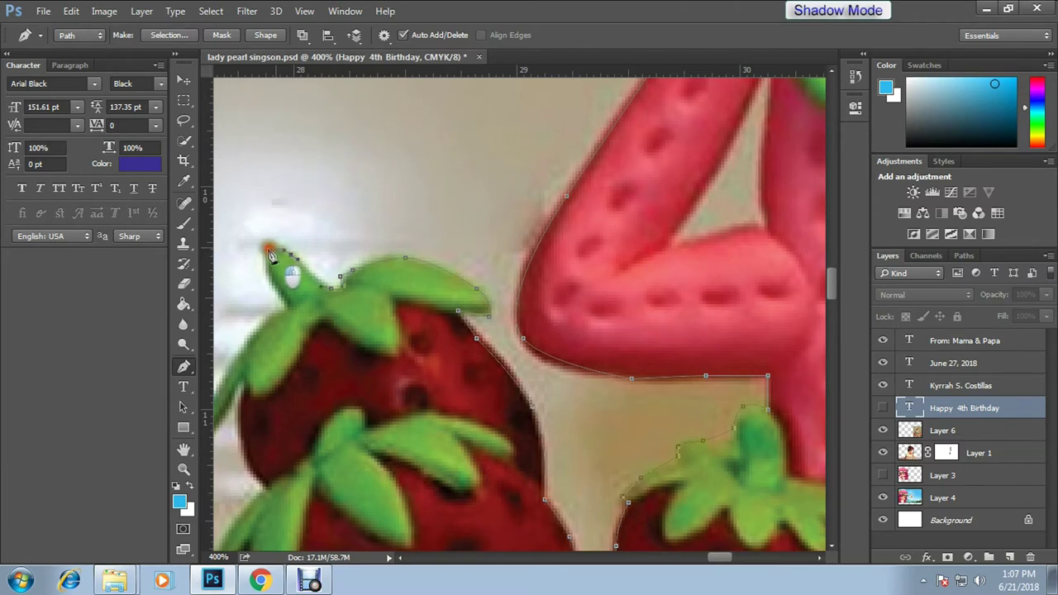
drag(273, 253, 430, 219)
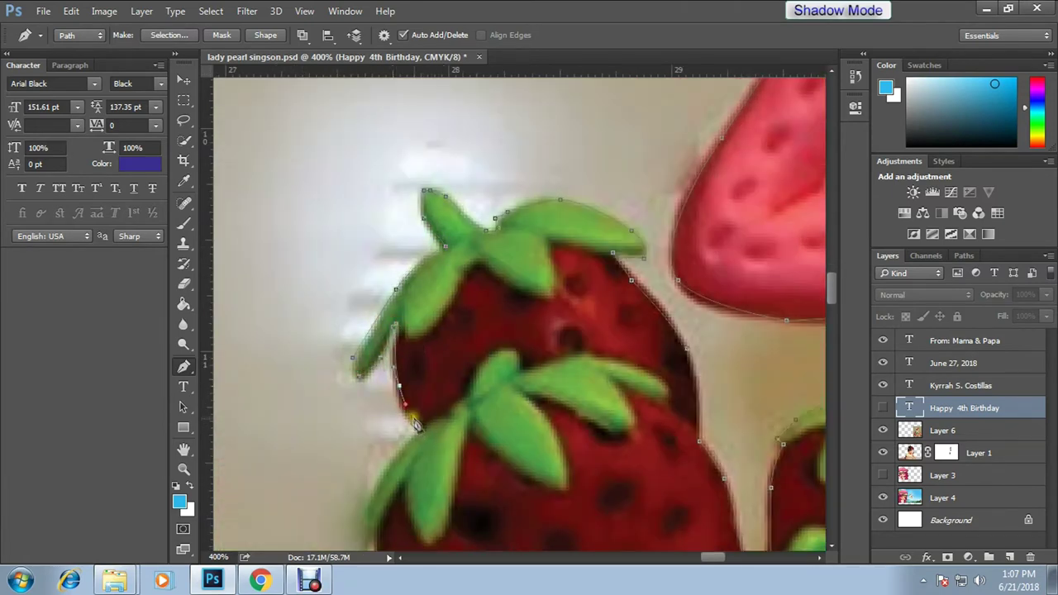
drag(406, 453, 476, 256)
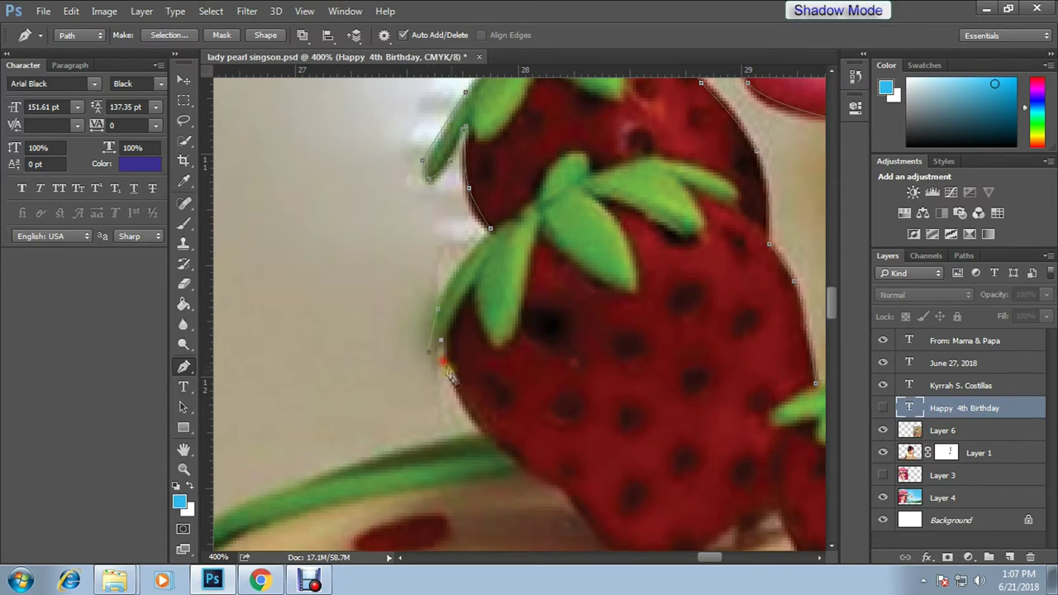
Continue the path down the cake's side and lower strawberry edge.
drag(483, 438, 697, 236)
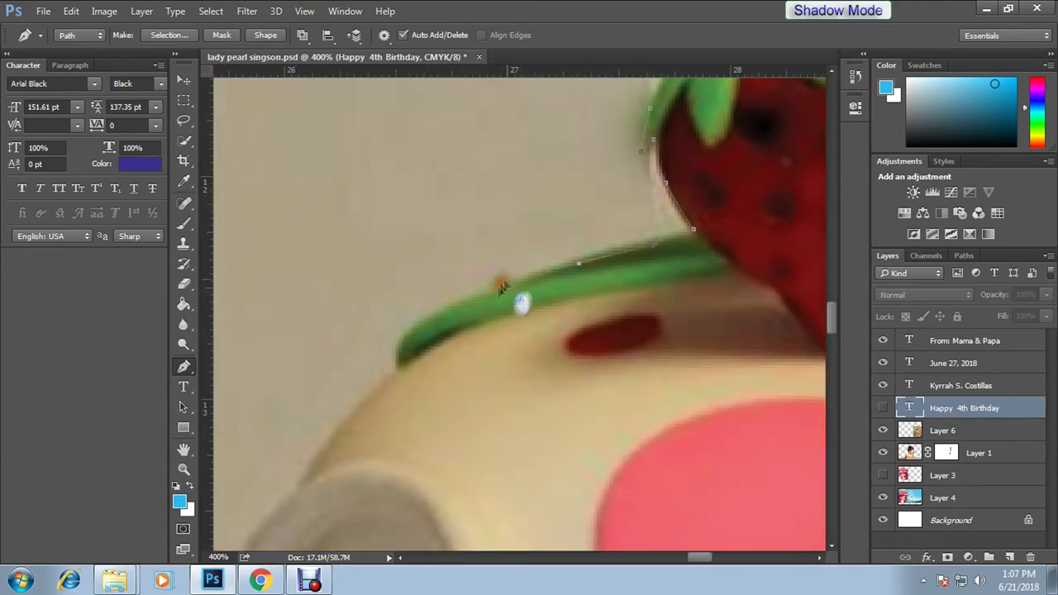
drag(405, 372, 487, 199)
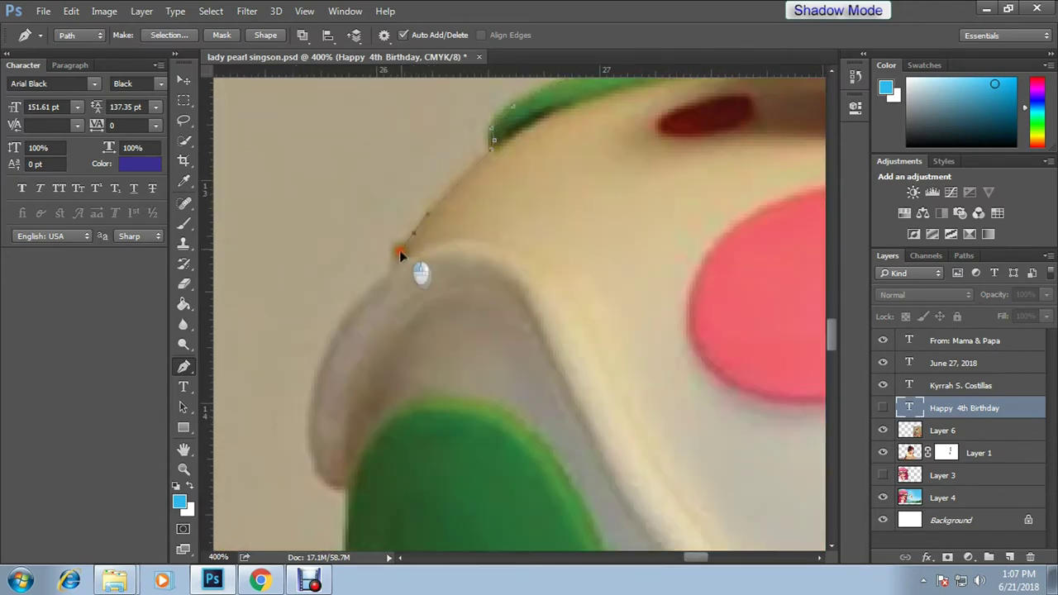
drag(344, 389, 353, 233)
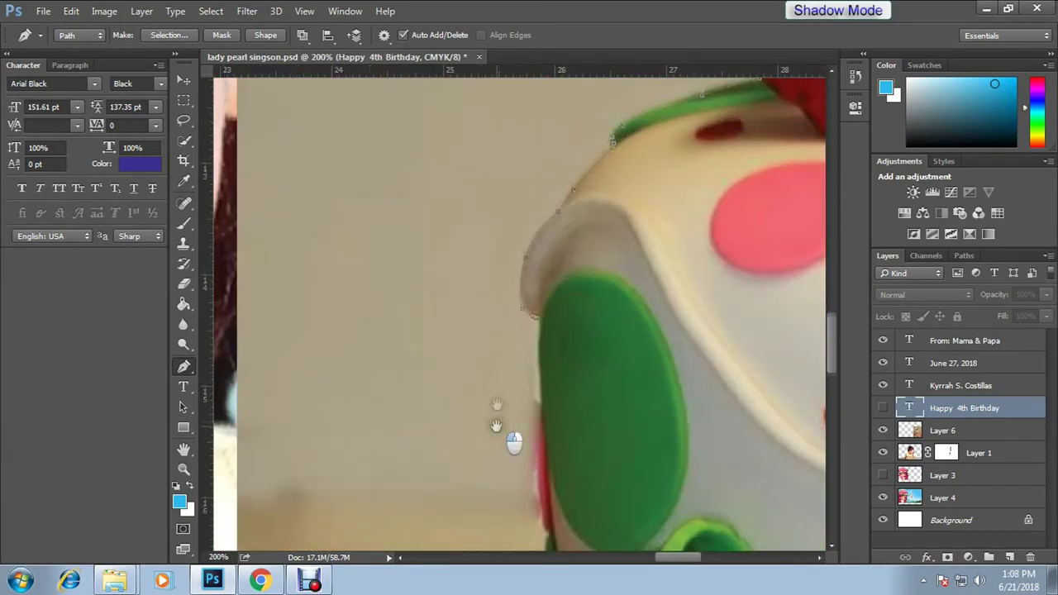
drag(496, 425, 504, 256)
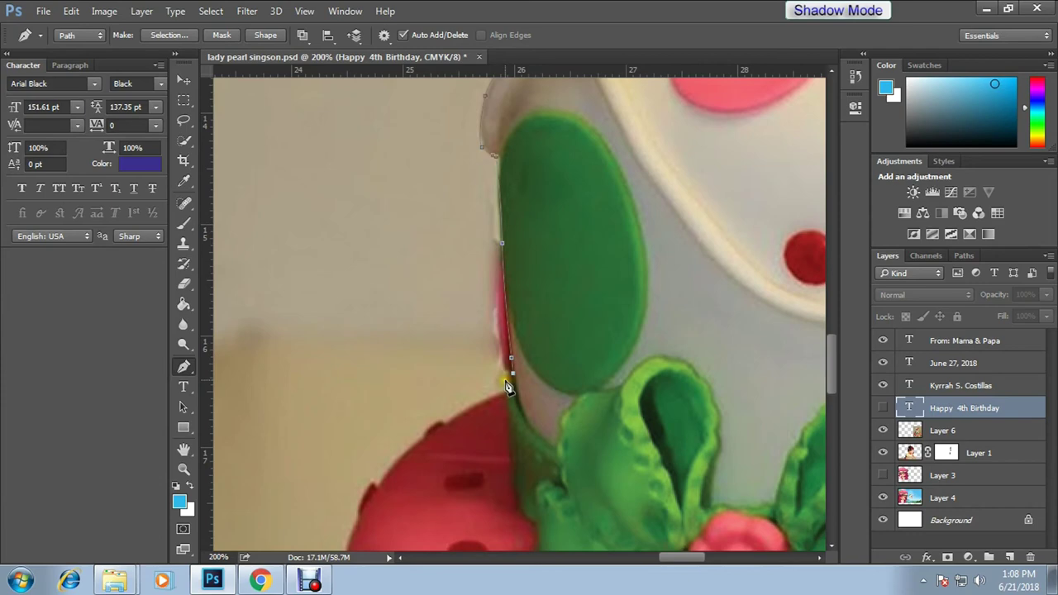
scroll(448, 431, up, 2)
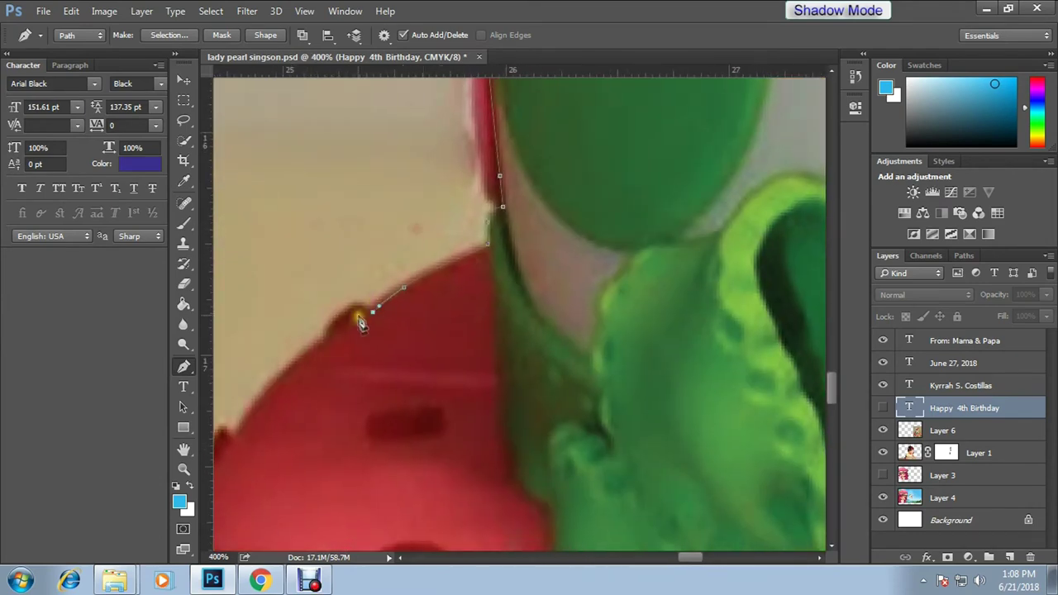
drag(335, 331, 456, 232)
click(368, 309)
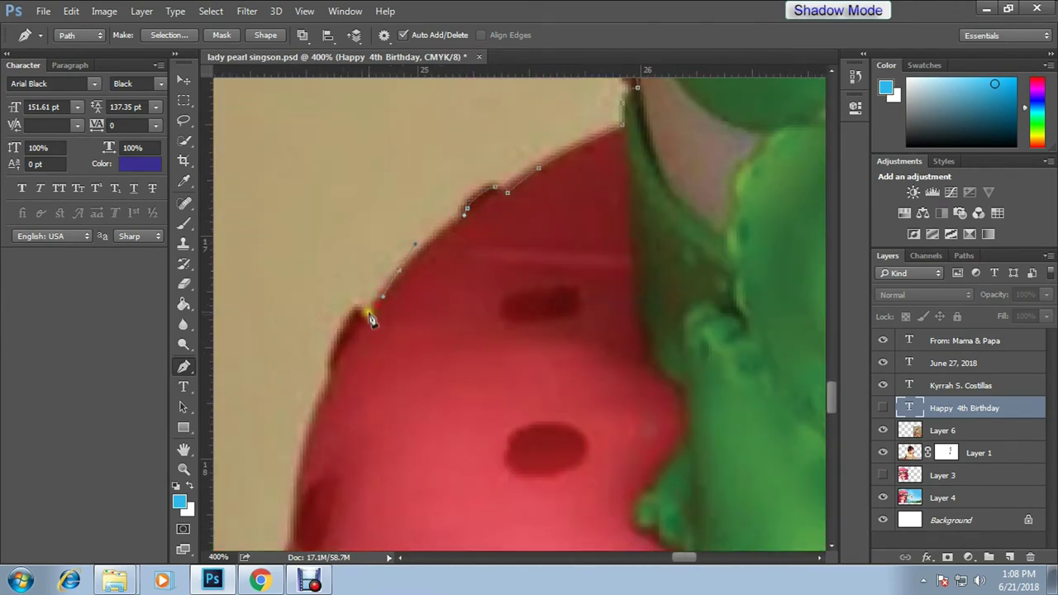
drag(333, 376, 370, 268)
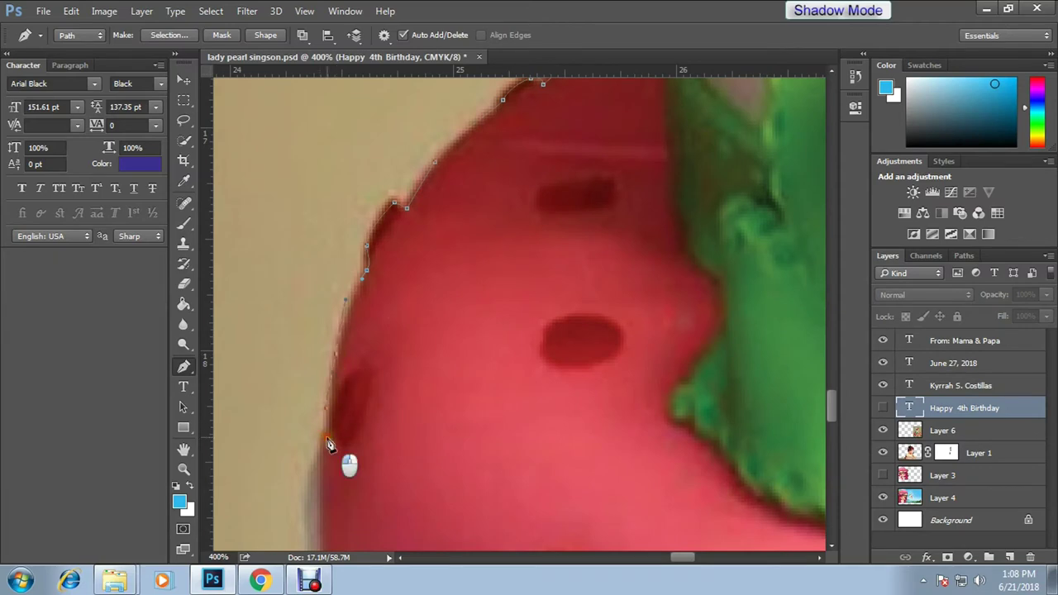
drag(328, 444, 422, 248)
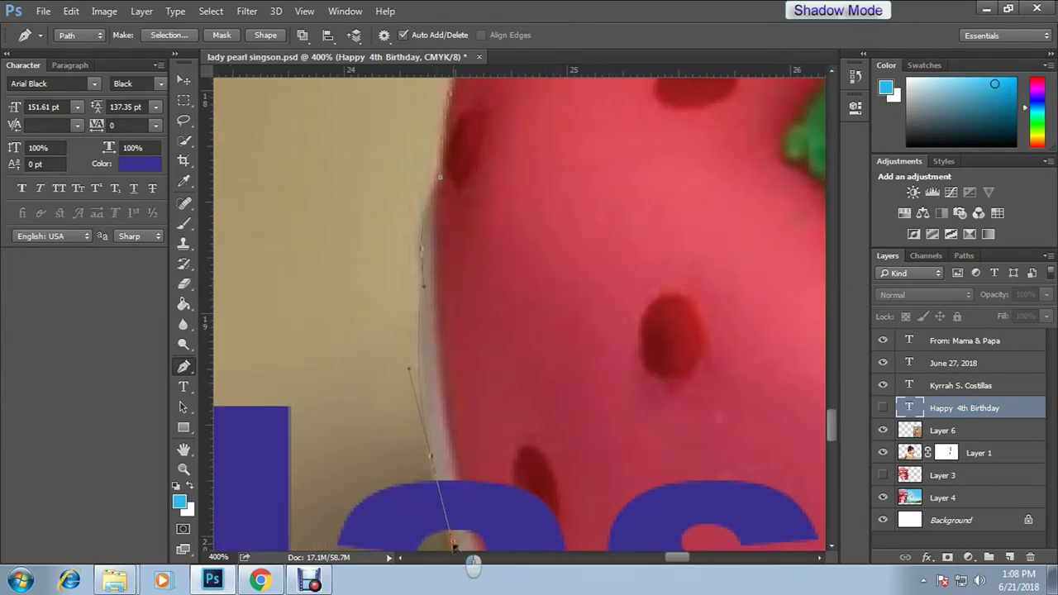
Trace the cake base and board, closing the path at its starting point.
drag(453, 544, 456, 248)
drag(381, 385, 382, 240)
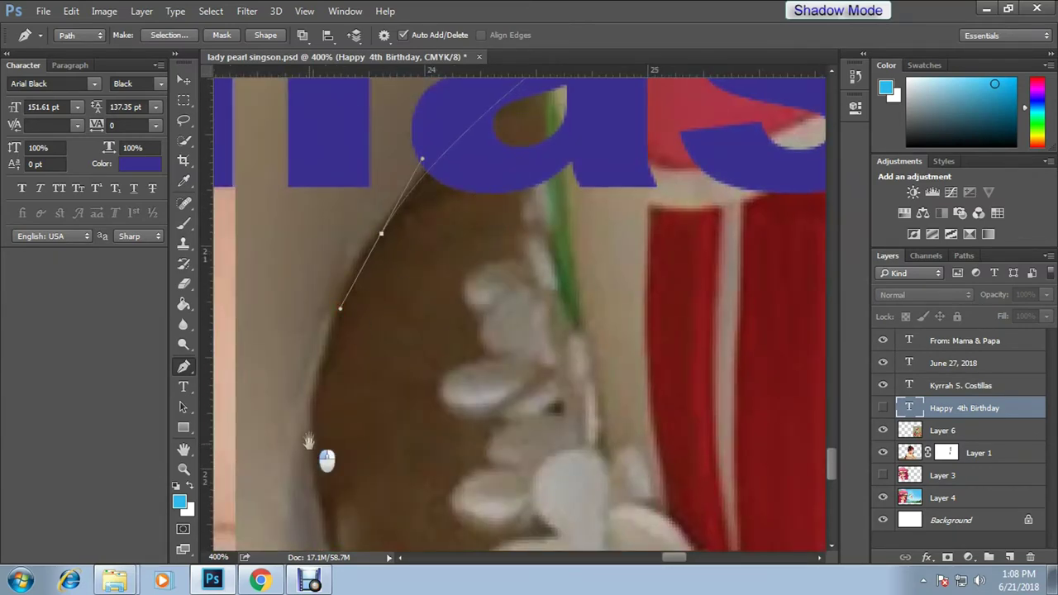
drag(309, 444, 327, 323)
drag(339, 413, 360, 304)
drag(453, 427, 466, 372)
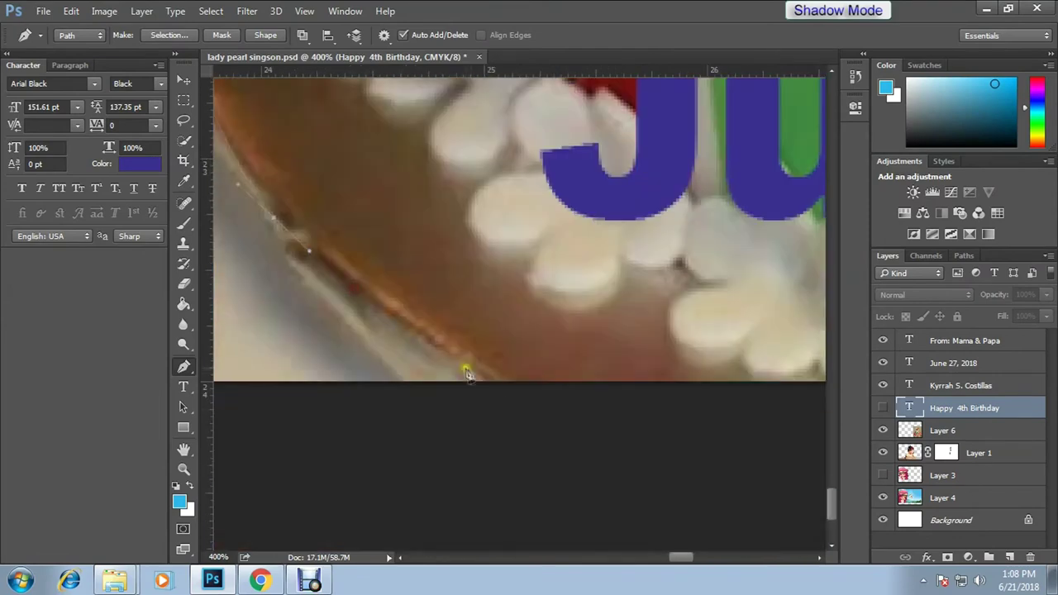
scroll(604, 442, down, 5)
scroll(605, 442, down, 4)
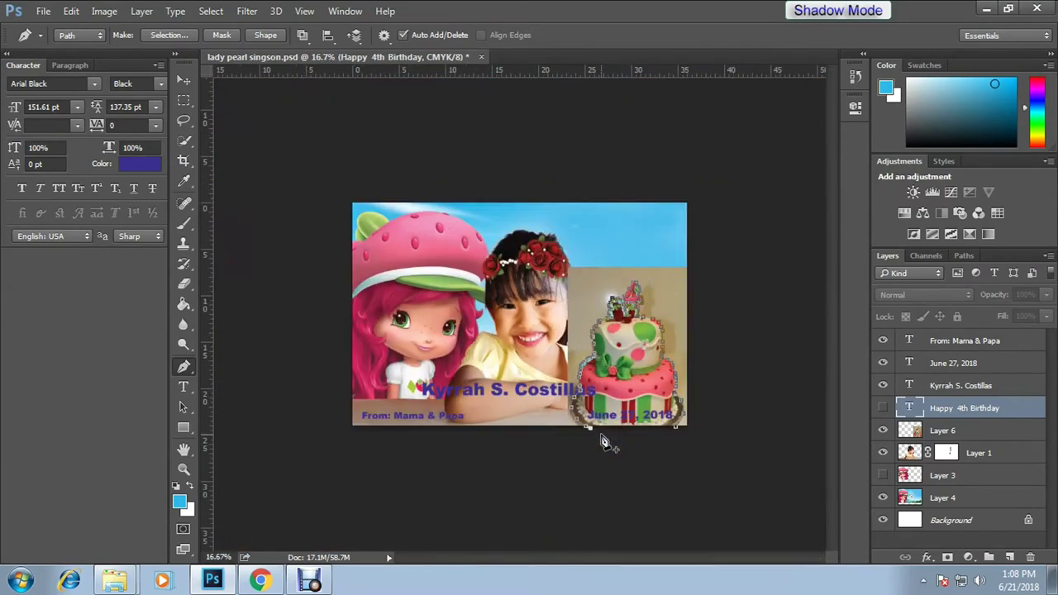
click(749, 478)
click(588, 428)
right_click(657, 201)
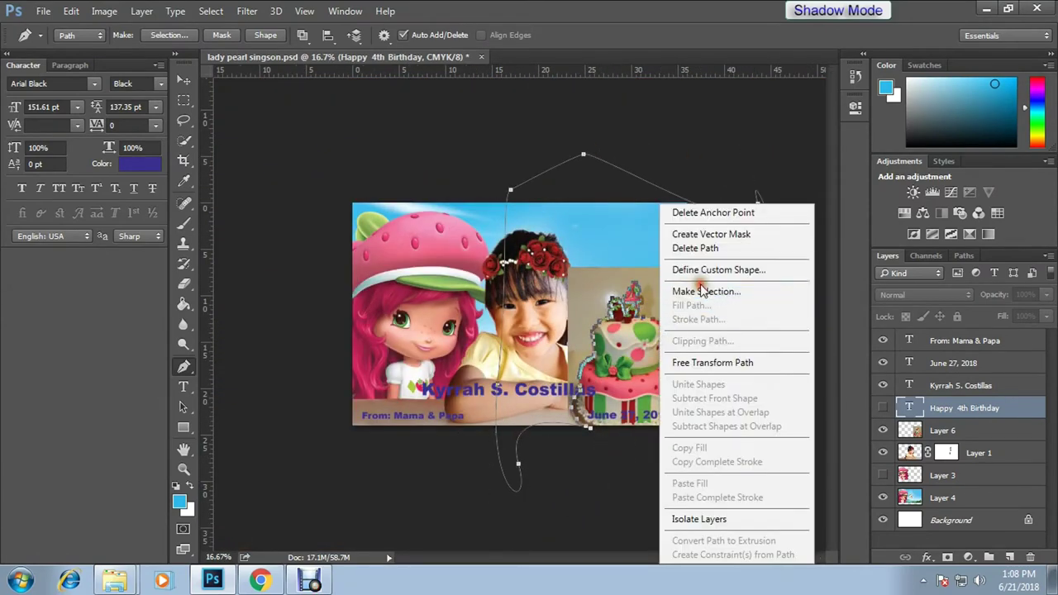
Convert the path to a selection and remove the backdrop around the Layer 6 cake.
click(716, 290)
key(Return)
key(v)
click(651, 405)
key(ctrl+d)
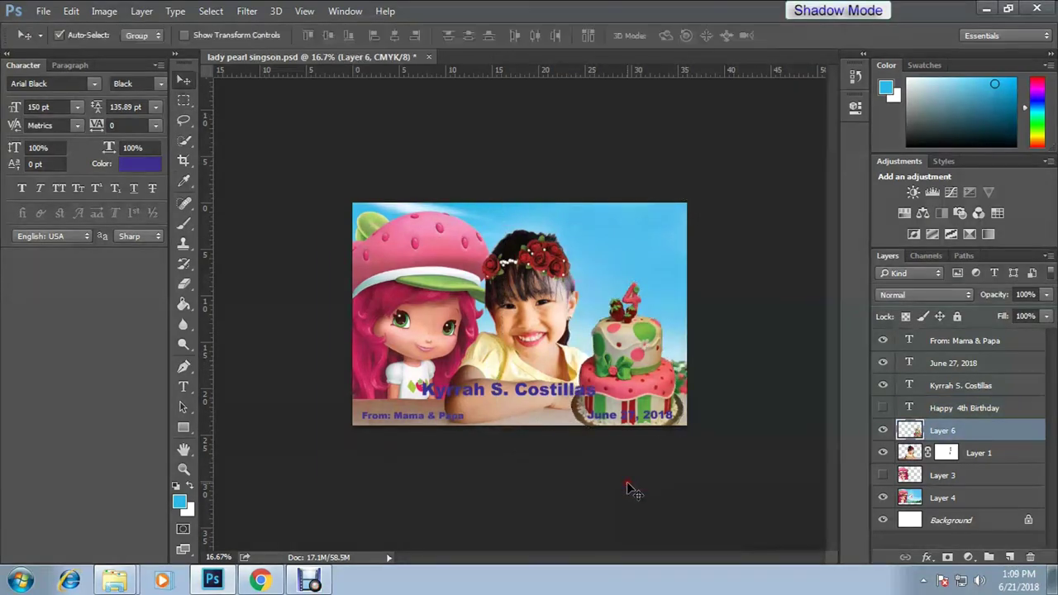
scroll(628, 488, up, 3)
scroll(627, 481, up, 1)
scroll(628, 444, down, 1)
scroll(628, 430, down, 1)
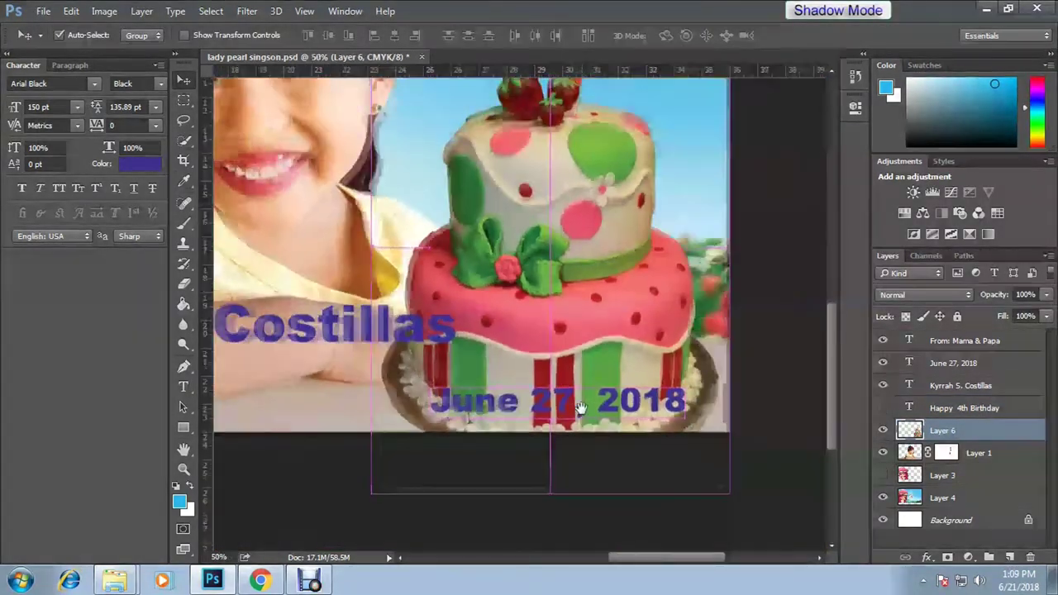
scroll(629, 405, down, 2)
Brighten the cake with Levels, setting the white input to 204.
key(ctrl+l)
drag(538, 94, 891, 82)
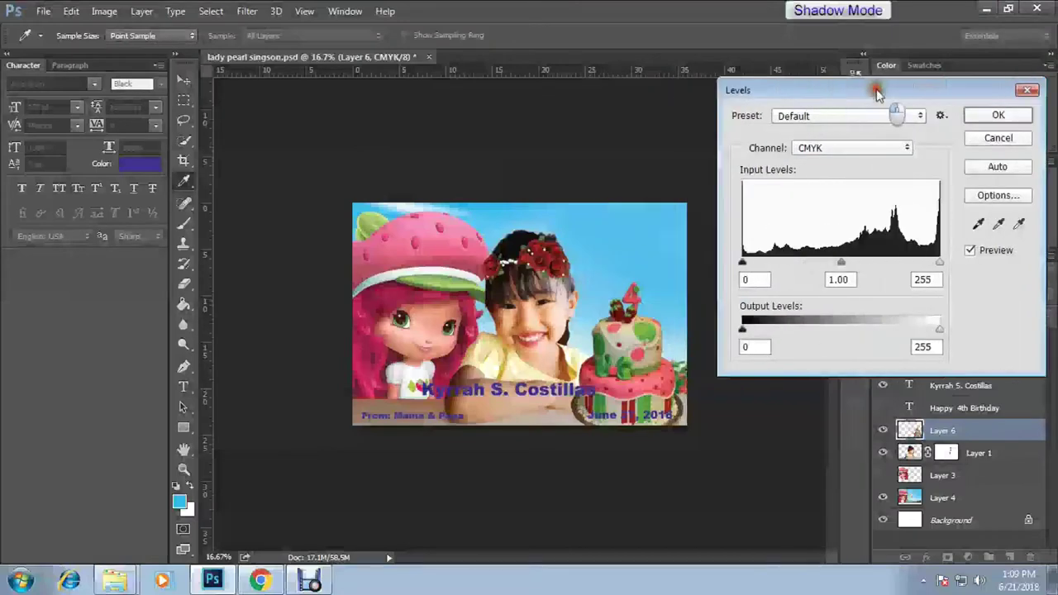
drag(940, 262, 908, 263)
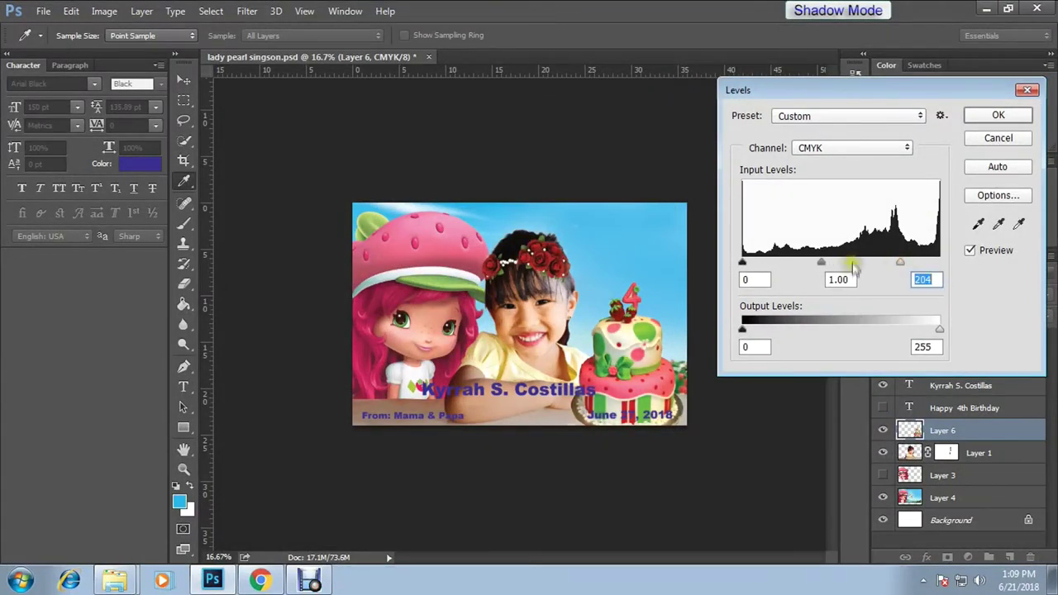
key(Return)
Enlarge the cake to about 112%.
scroll(745, 455, up, 2)
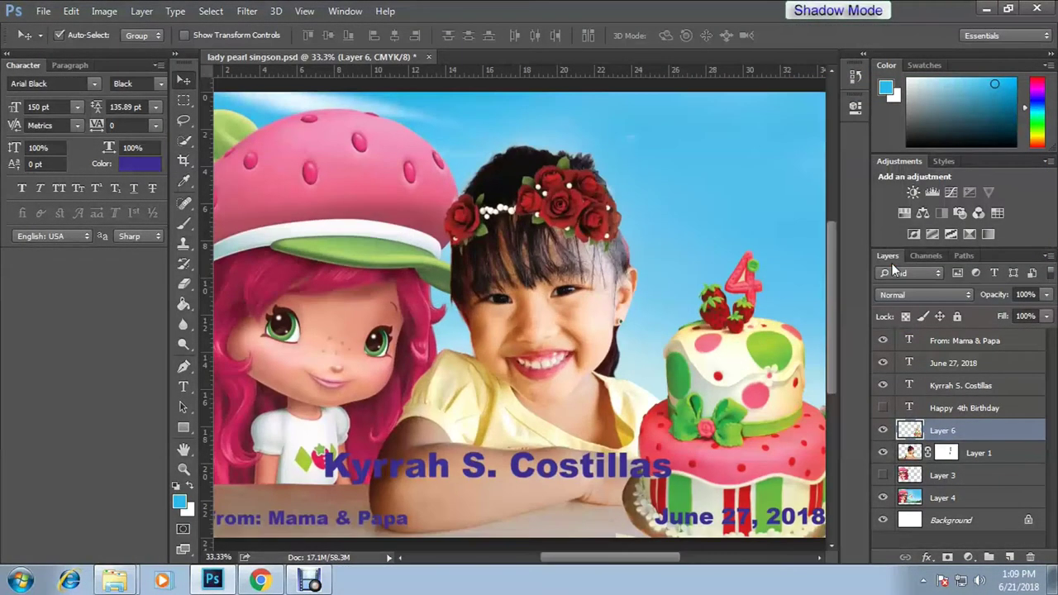
key(ctrl+t)
drag(633, 461, 653, 488)
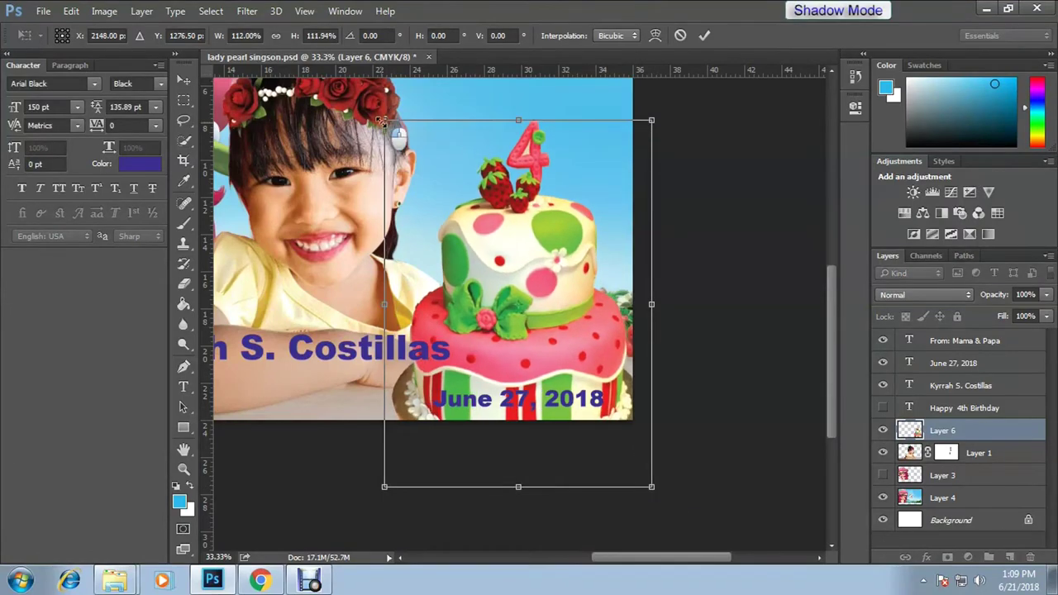
key(Return)
mouse_move(380, 408)
mouse_down()
mouse_move(538, 477)
mouse_move(478, 477)
mouse_up()
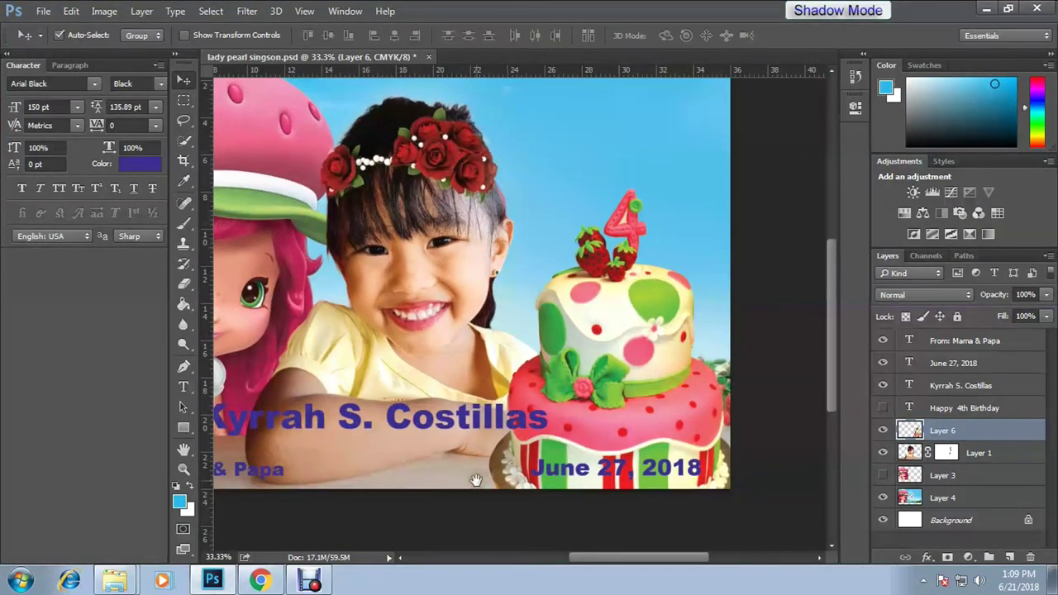
scroll(477, 479, up, 4)
Pen-trace the brown cake board's left edge at the cake's lower left.
scroll(494, 432, up, 3)
key(p)
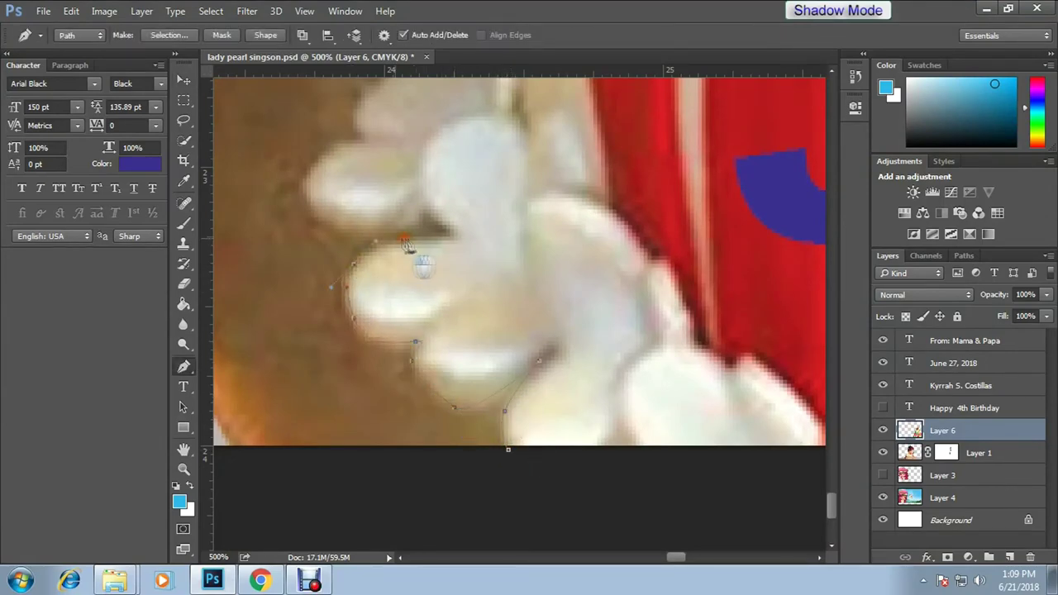
drag(364, 228, 402, 362)
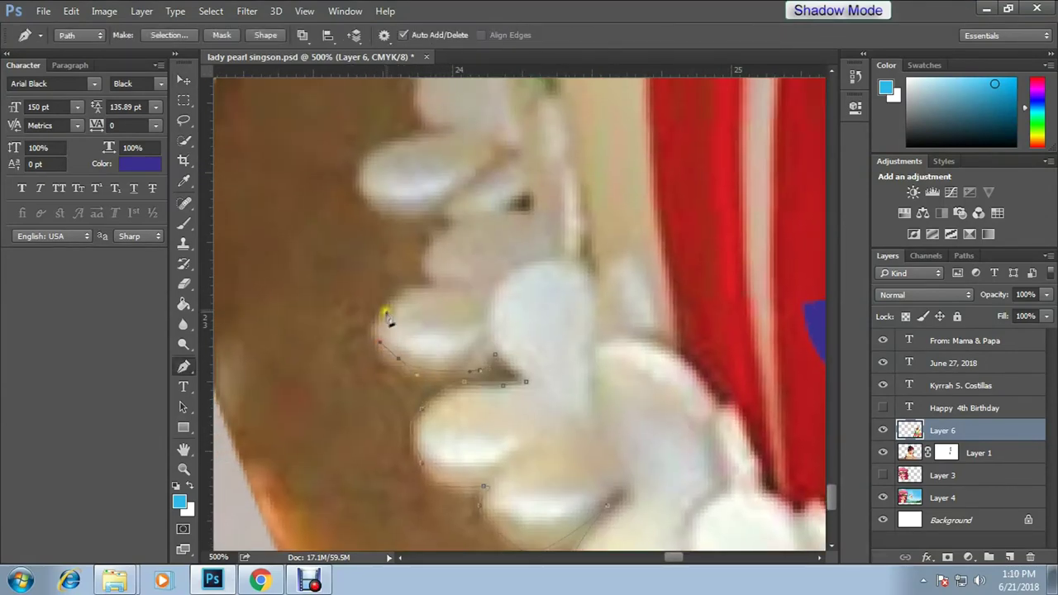
drag(441, 216, 453, 494)
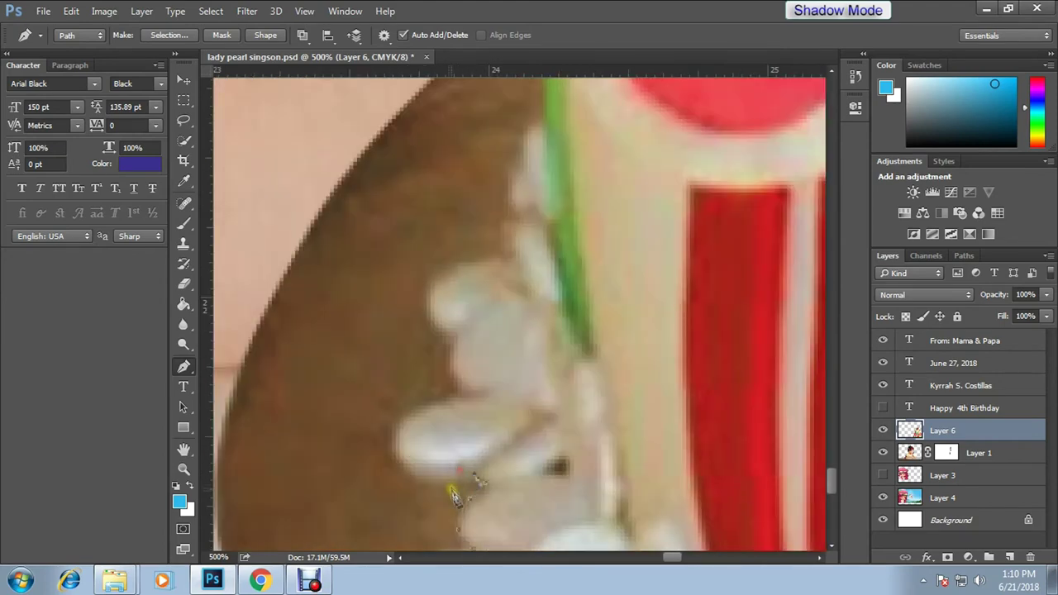
drag(429, 301, 441, 400)
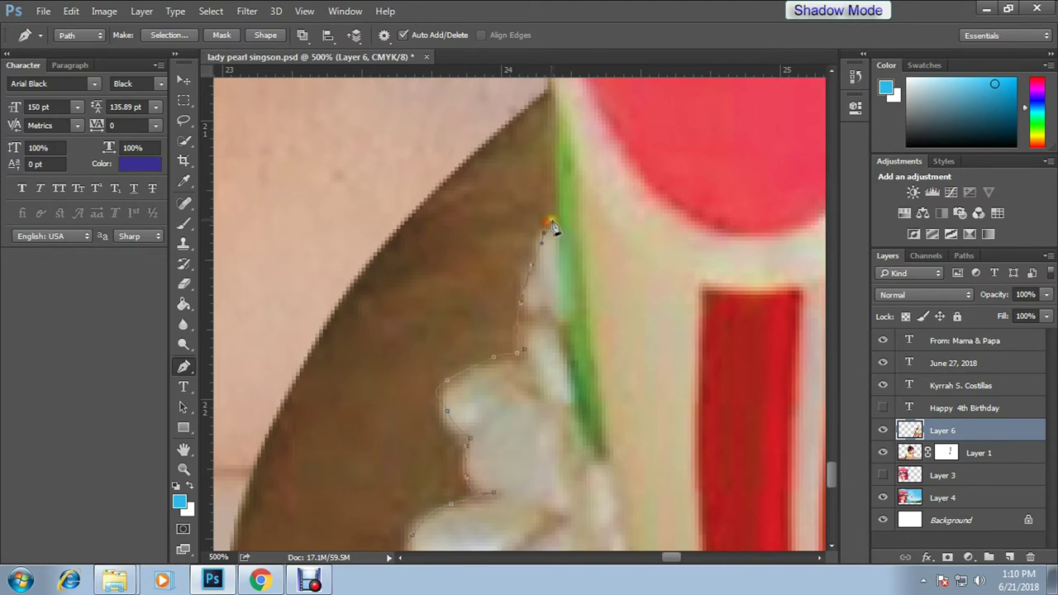
drag(553, 227, 596, 331)
scroll(570, 228, down, 4)
scroll(570, 228, down, 3)
Turn the board path into a selection, trim it away, and nudge the cake into place.
right_click(546, 400)
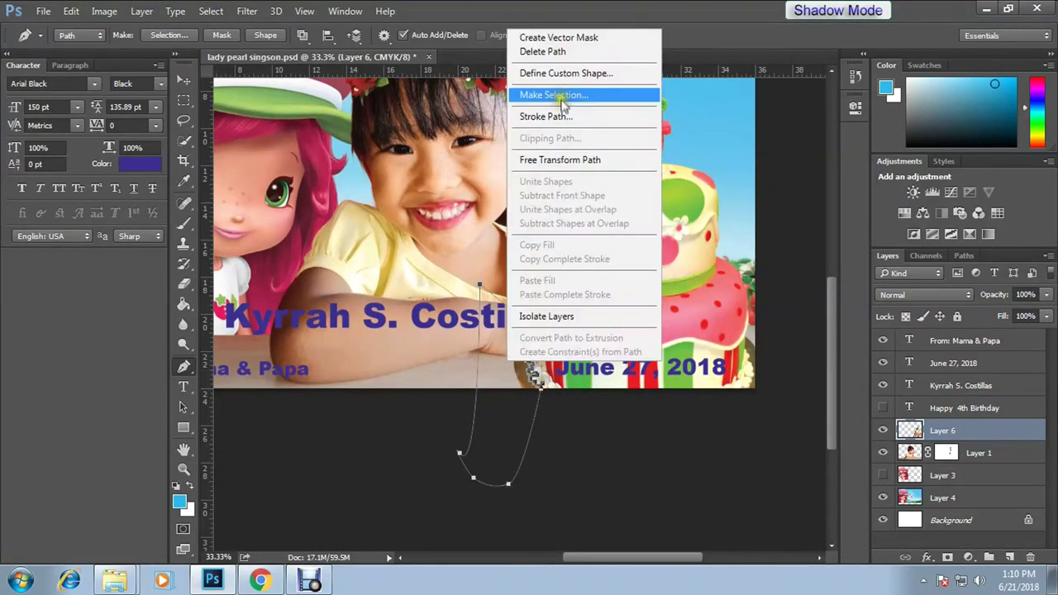
click(555, 95)
key(Return)
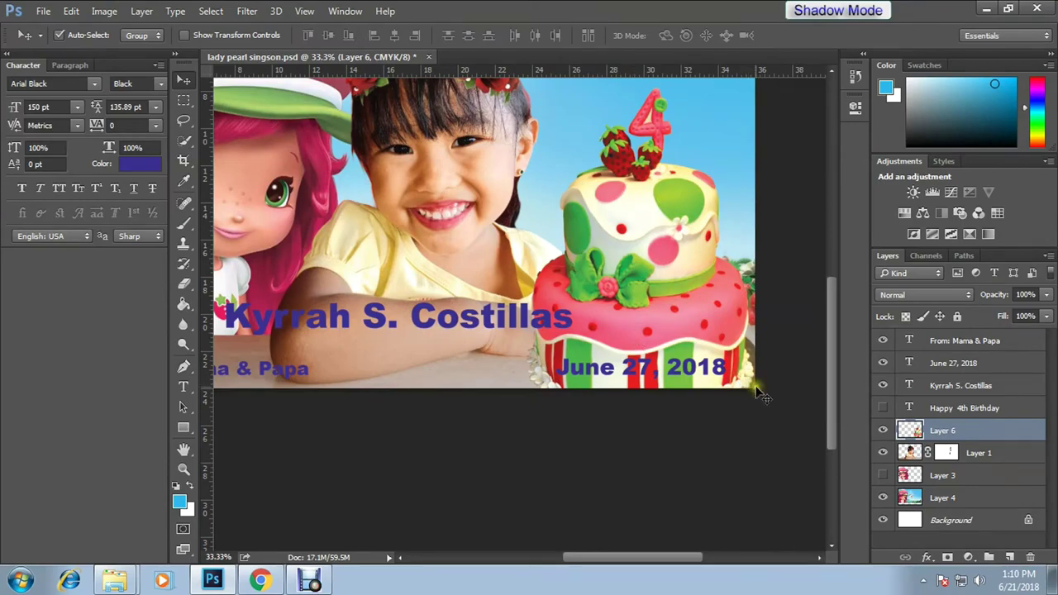
drag(759, 395, 689, 317)
scroll(668, 359, down, 1)
Move the Happy 4th Birthday heading upward and bring the cake's 4 topper into view.
click(883, 408)
drag(662, 273, 661, 166)
scroll(725, 294, up, 5)
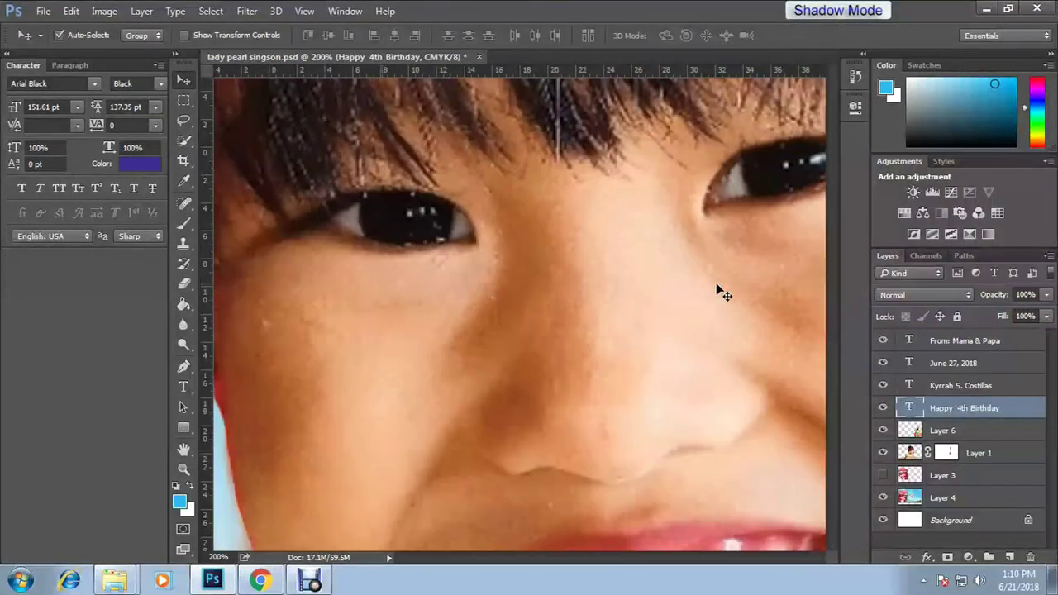
drag(717, 289, 466, 421)
Close the Pen path around the gap inside the 4 and convert it to a selection.
key(p)
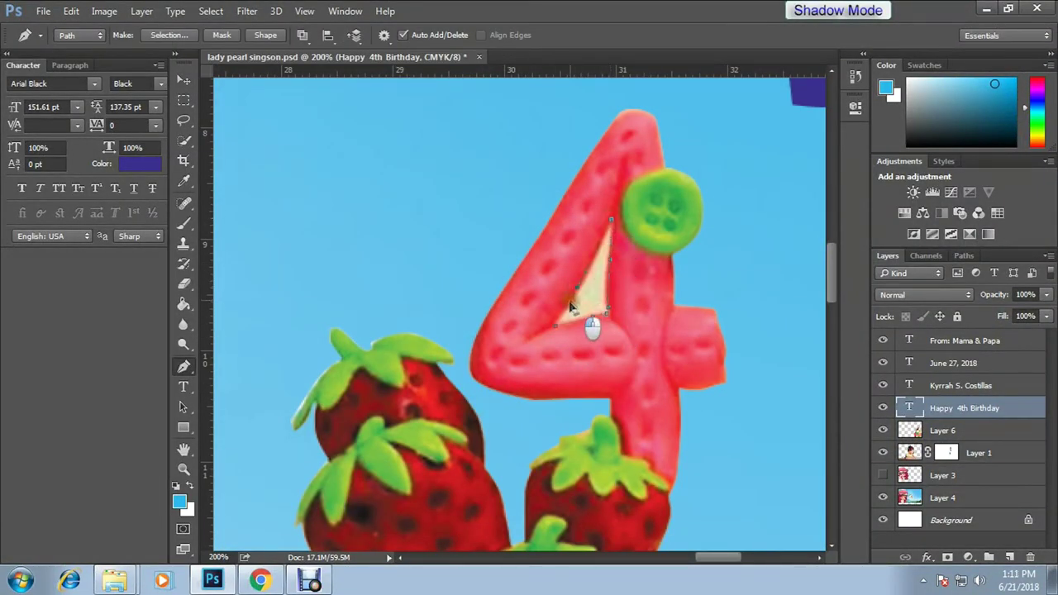
right_click(556, 331)
click(633, 300)
key(v)
key(m)
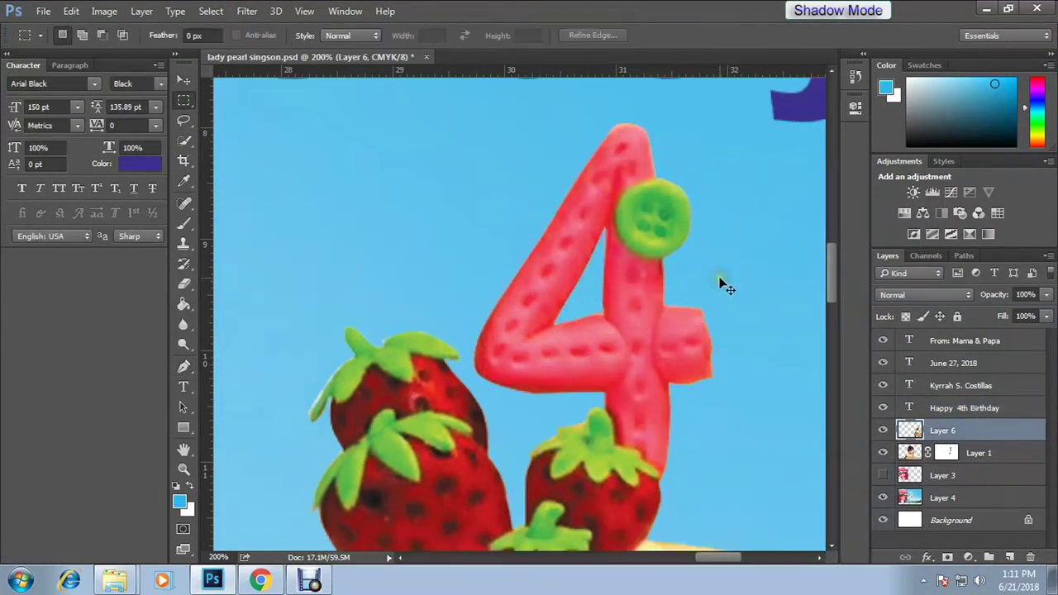
scroll(720, 281, down, 5)
Quick-select the cake body and refine its edges with a 3.9 px smart radius.
key(w)
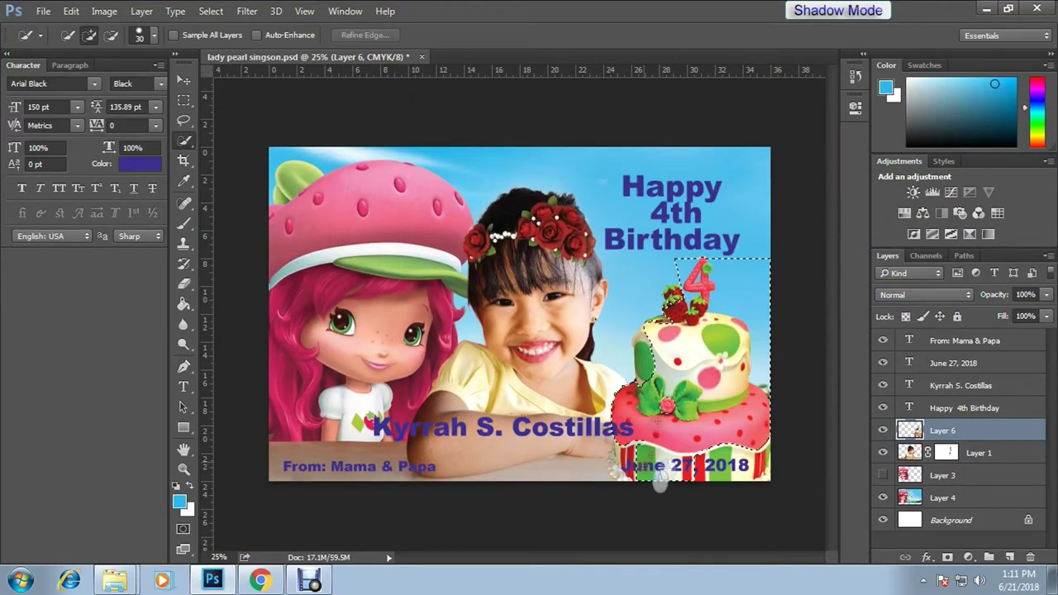
drag(641, 321, 713, 390)
key(m)
click(577, 34)
drag(705, 117, 856, 116)
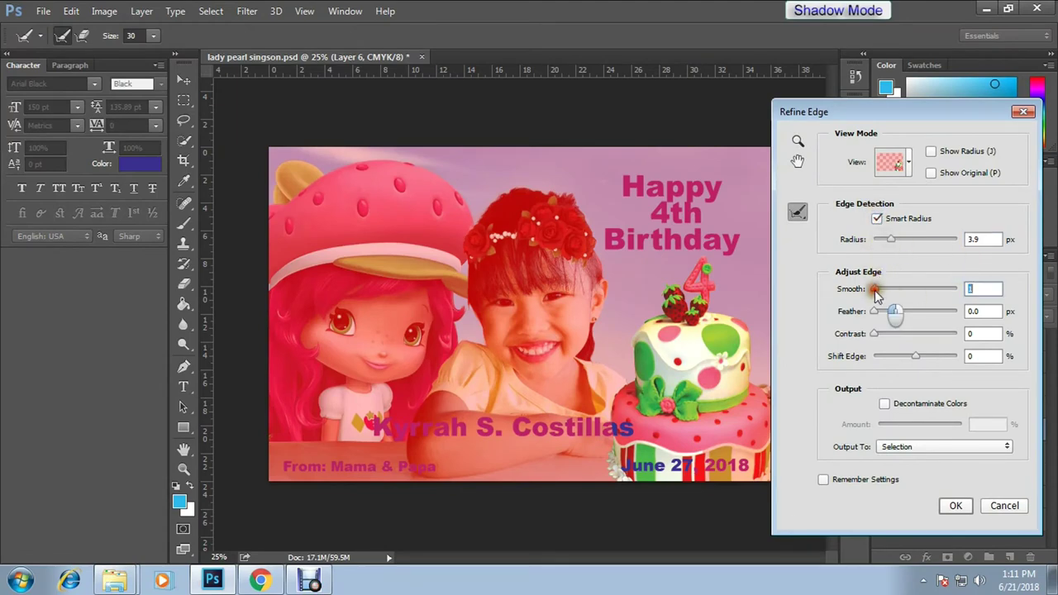
key(Return)
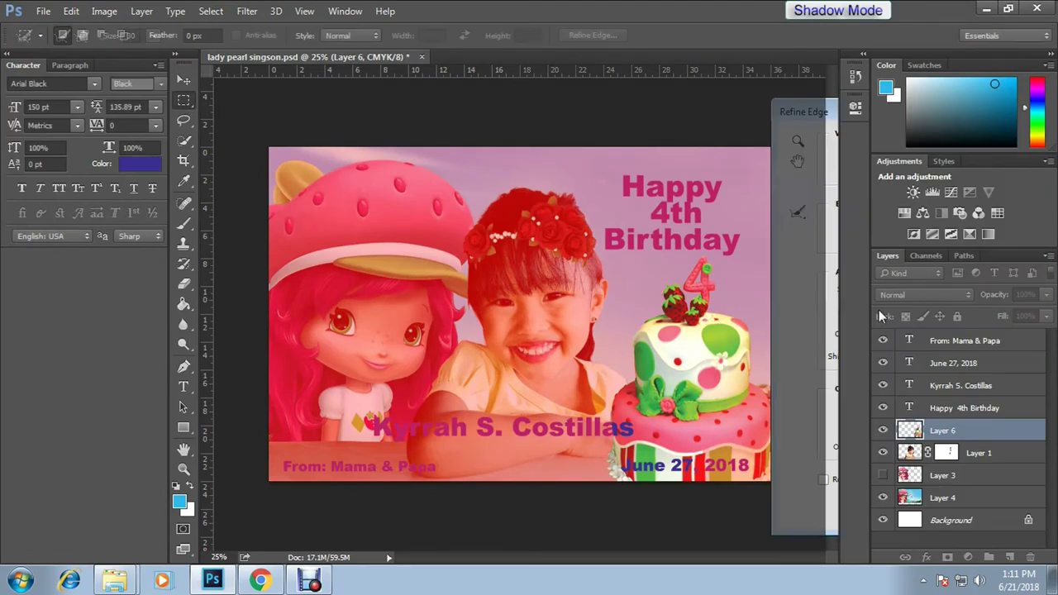
Invert the selection to everything except the cake and zoom in.
right_click(705, 66)
click(742, 87)
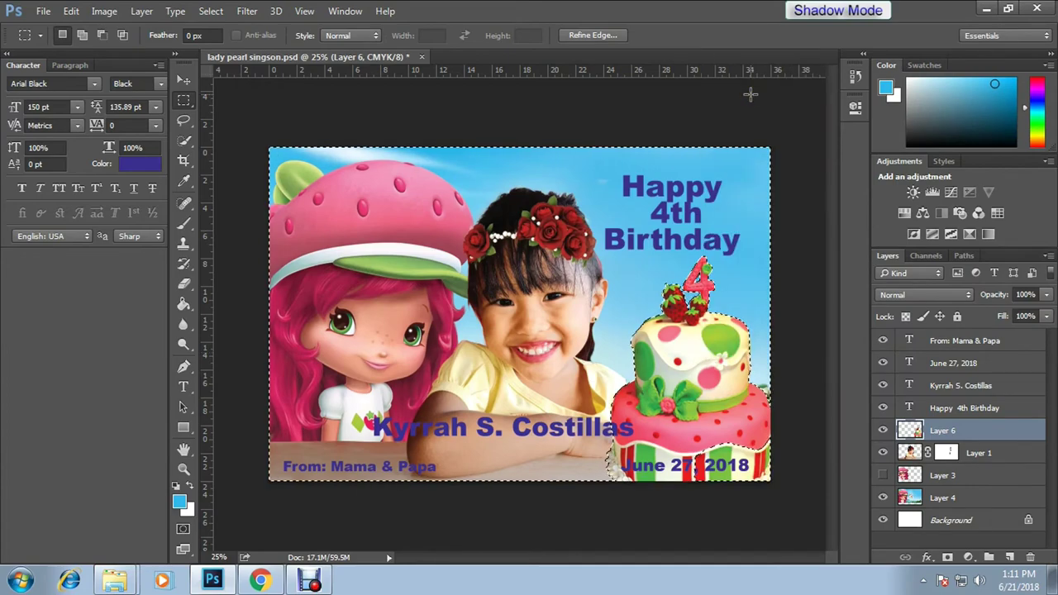
key(ctrl+plus)
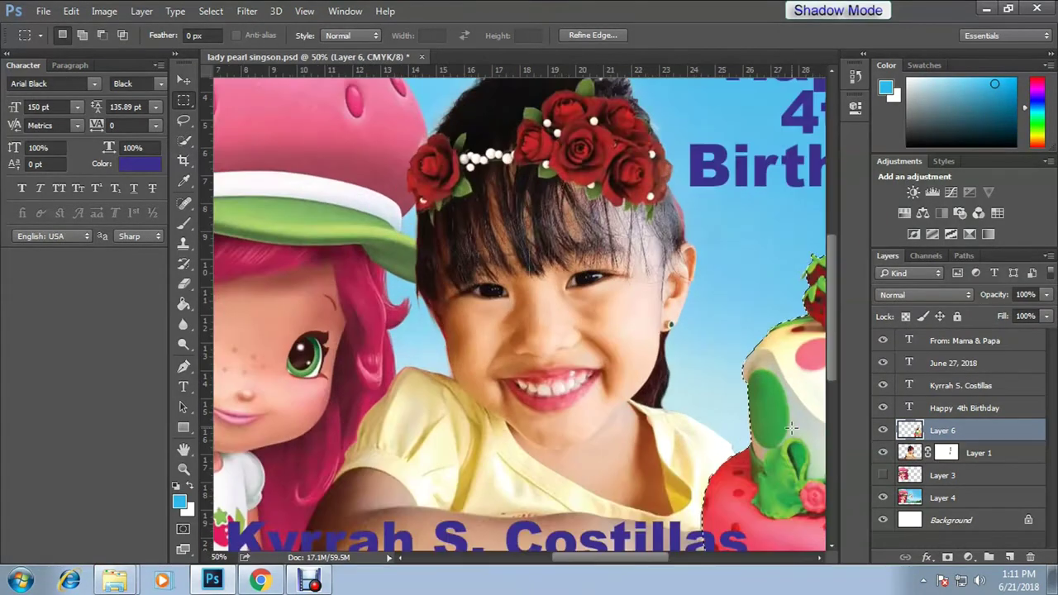
Erase the leftover background around the cake with a 200 px Eraser.
key(e)
key(bracketleft)
key(bracketleft)
key(bracketleft)
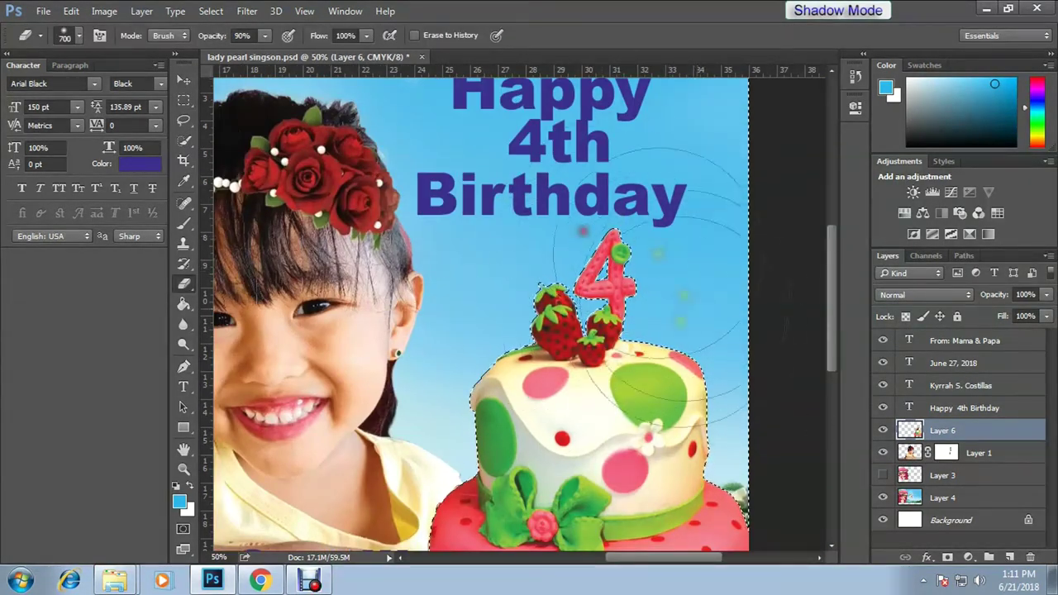
drag(451, 454, 513, 348)
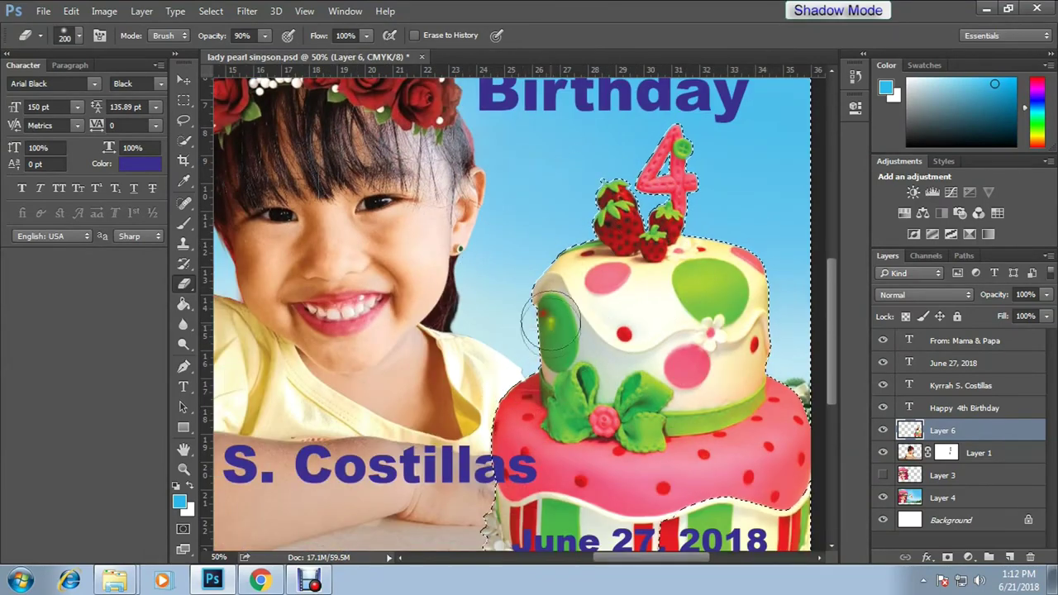
drag(565, 327, 618, 143)
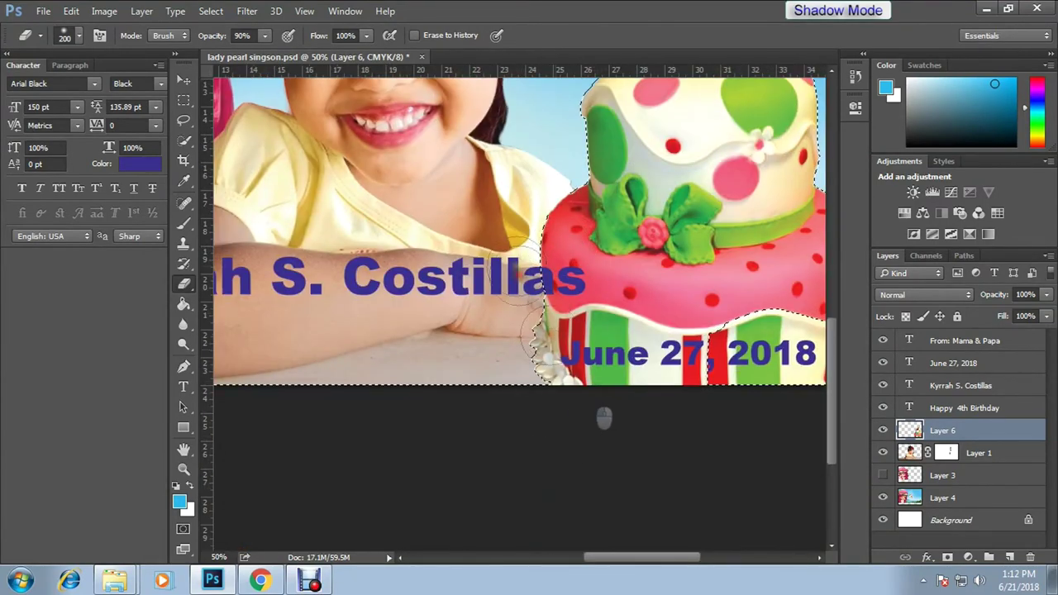
key(v)
key(ctrl+minus)
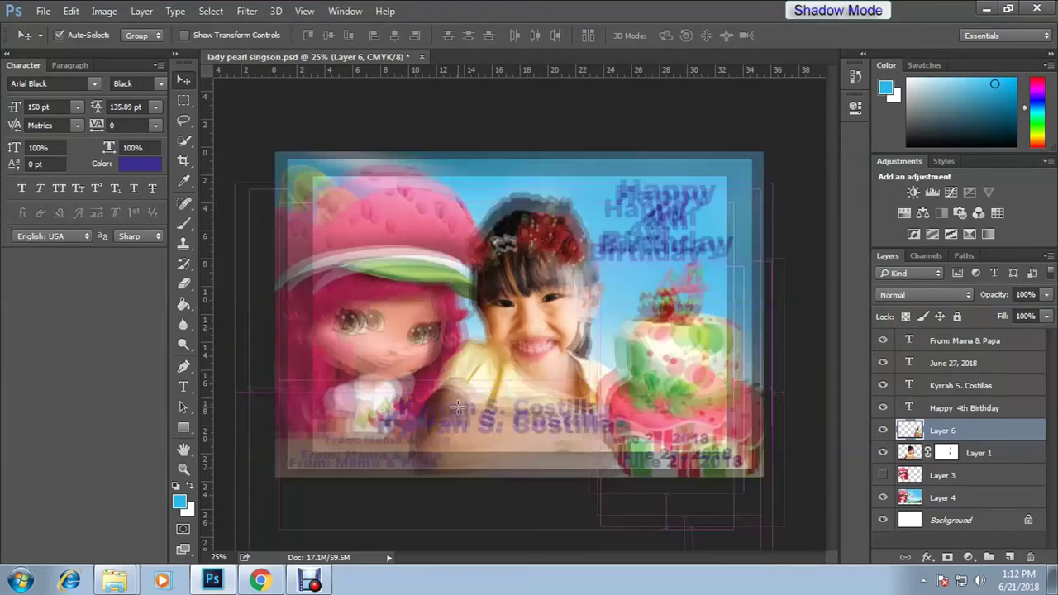
Brighten the child's photo with Levels white input 249, then move the name up-left.
click(384, 351)
key(ctrl+l)
drag(939, 267, 928, 267)
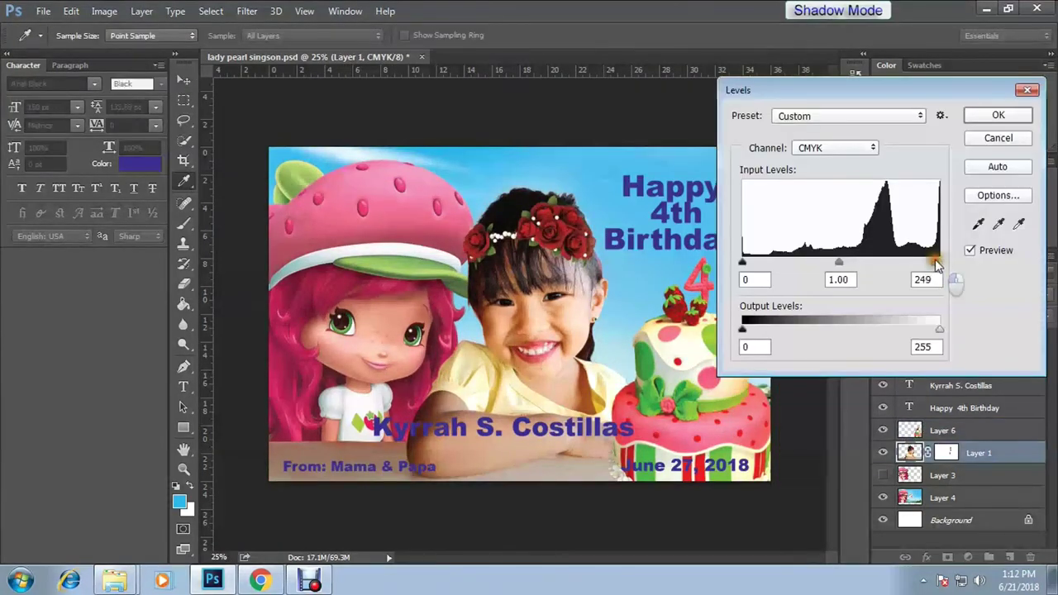
key(Return)
drag(521, 447, 460, 385)
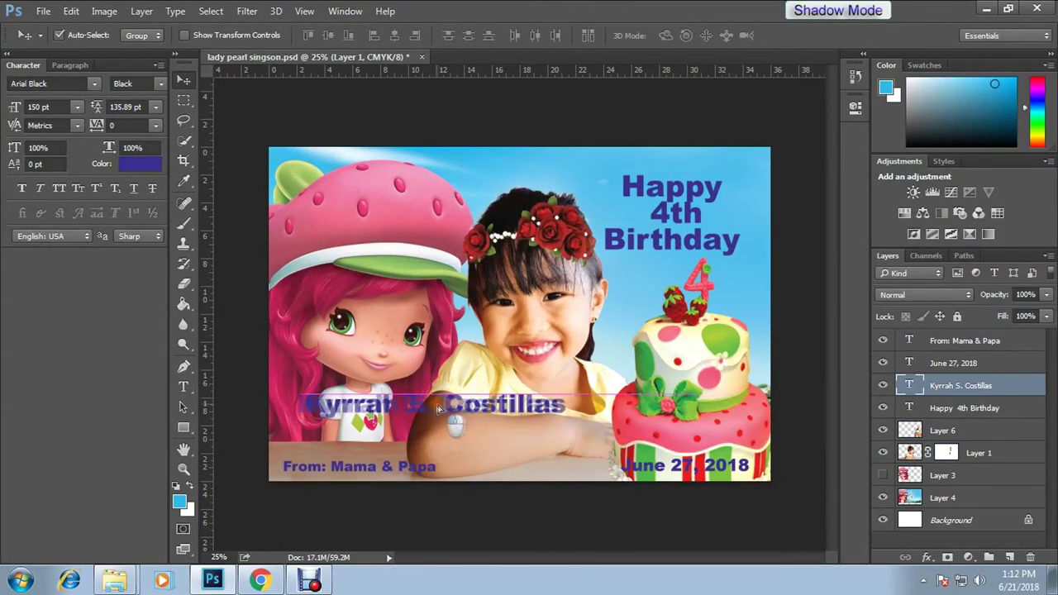
Rearrange the June 27, 2018 date and From: Mama & Papa text along the bottom.
click(701, 471)
mouse_move(701, 471)
mouse_down()
mouse_move(701, 273)
mouse_move(678, 270)
mouse_move(662, 451)
mouse_move(704, 470)
mouse_move(559, 471)
mouse_up()
key(ctrl+t)
key(Return)
key(ctrl+t)
key(Return)
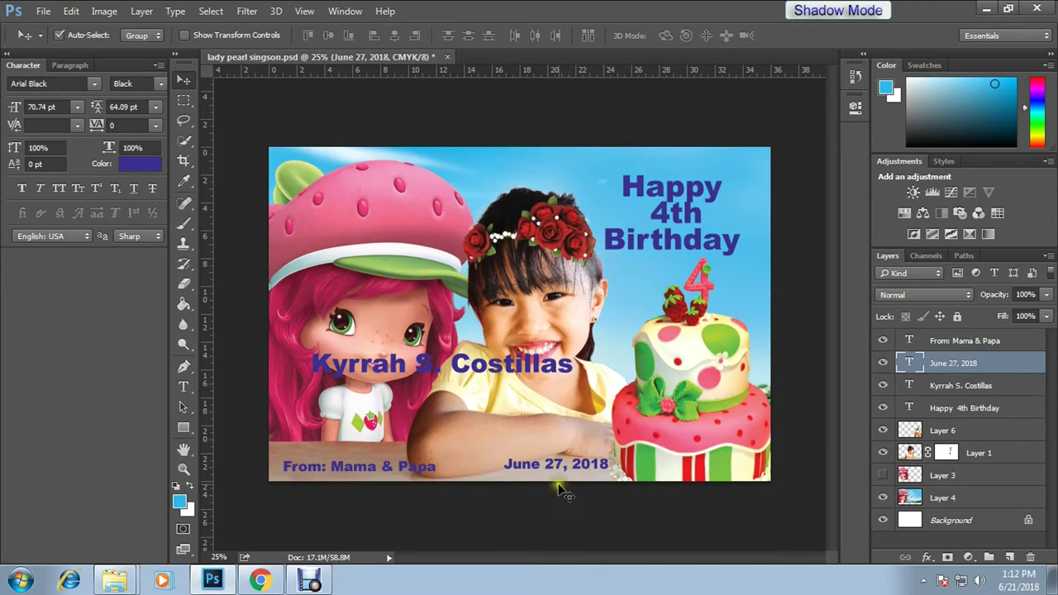
drag(412, 473, 744, 478)
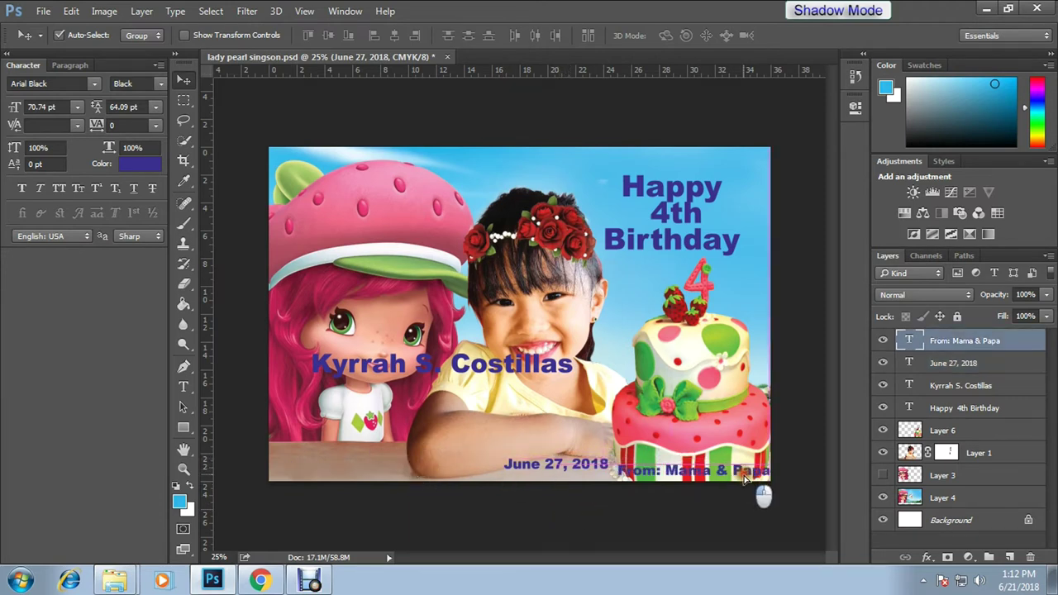
drag(581, 470, 546, 452)
mouse_move(624, 472)
mouse_down()
mouse_move(285, 470)
mouse_move(298, 475)
mouse_up()
Shrink the From: Mama & Papa line and make it and the date white.
key(ctrl+t)
drag(427, 479, 415, 477)
key(Return)
click(145, 165)
click(683, 123)
drag(507, 451, 537, 475)
click(145, 163)
click(683, 122)
key(ctrl+t)
key(Return)
mouse_move(602, 480)
mouse_down()
mouse_move(592, 474)
mouse_move(717, 474)
mouse_move(575, 471)
mouse_up()
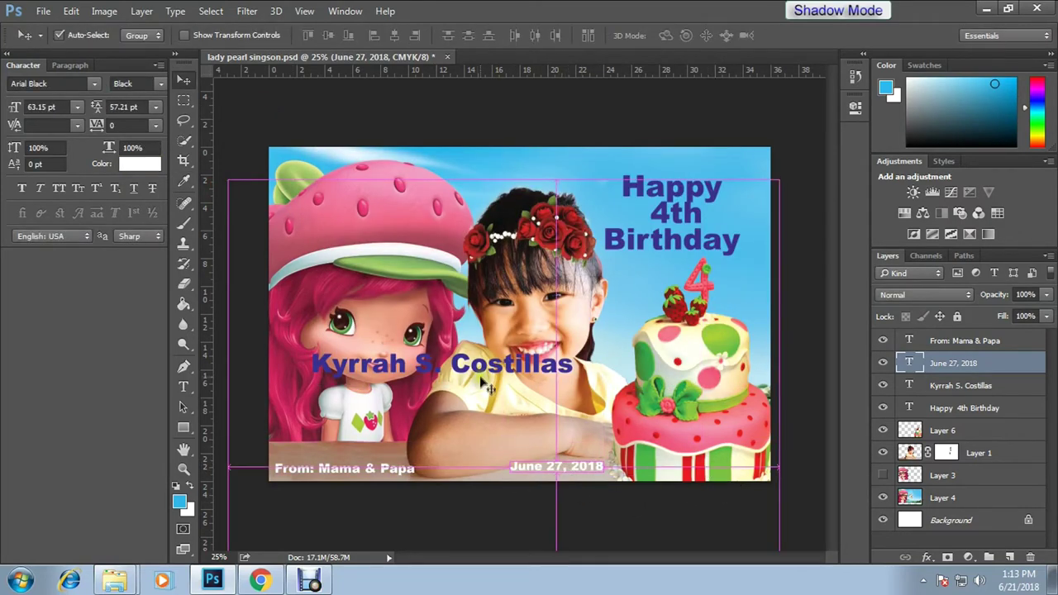
click(422, 366)
key(t)
mouse_move(421, 367)
mouse_down()
mouse_move(424, 405)
mouse_move(313, 405)
mouse_move(576, 364)
mouse_up()
key(BackSpace)
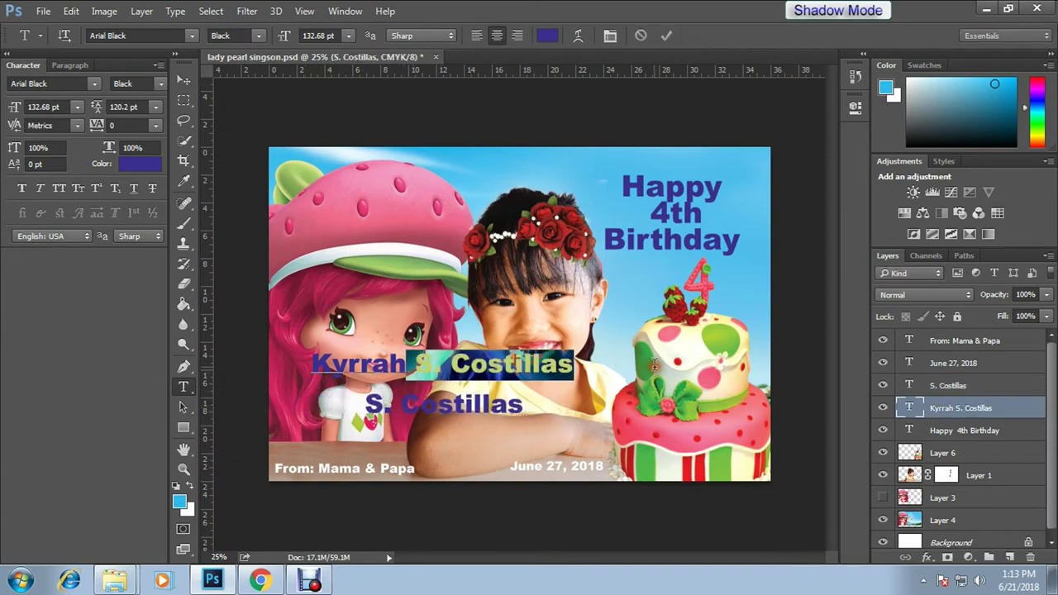
key(BackSpace)
drag(463, 404, 541, 431)
key(Return)
drag(463, 443, 496, 442)
mouse_move(438, 363)
mouse_down()
mouse_move(372, 401)
mouse_move(567, 376)
mouse_up()
key(ctrl+t)
key(Return)
drag(508, 411, 465, 421)
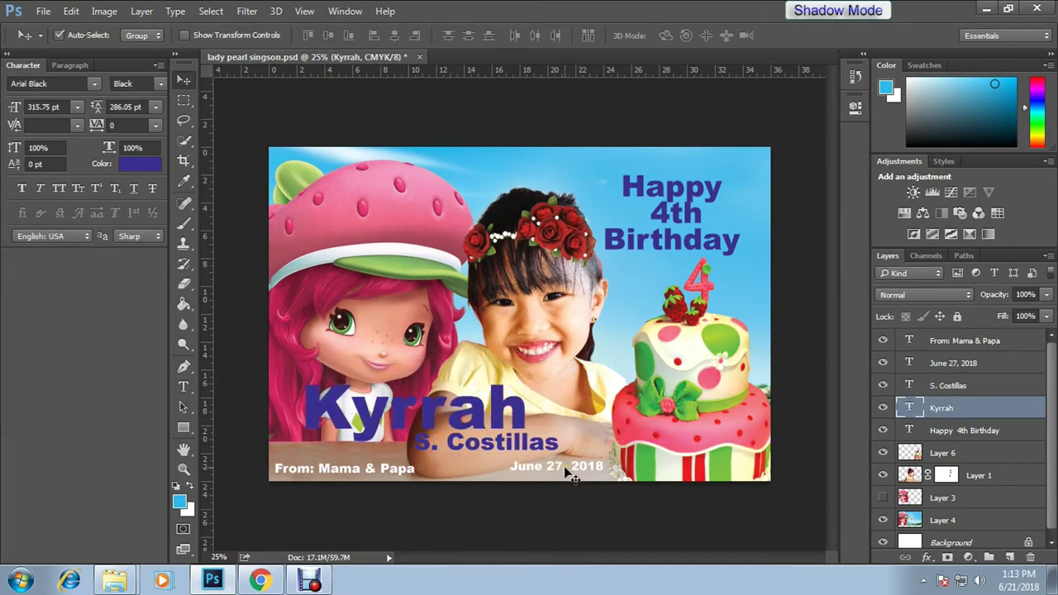
drag(565, 468, 705, 468)
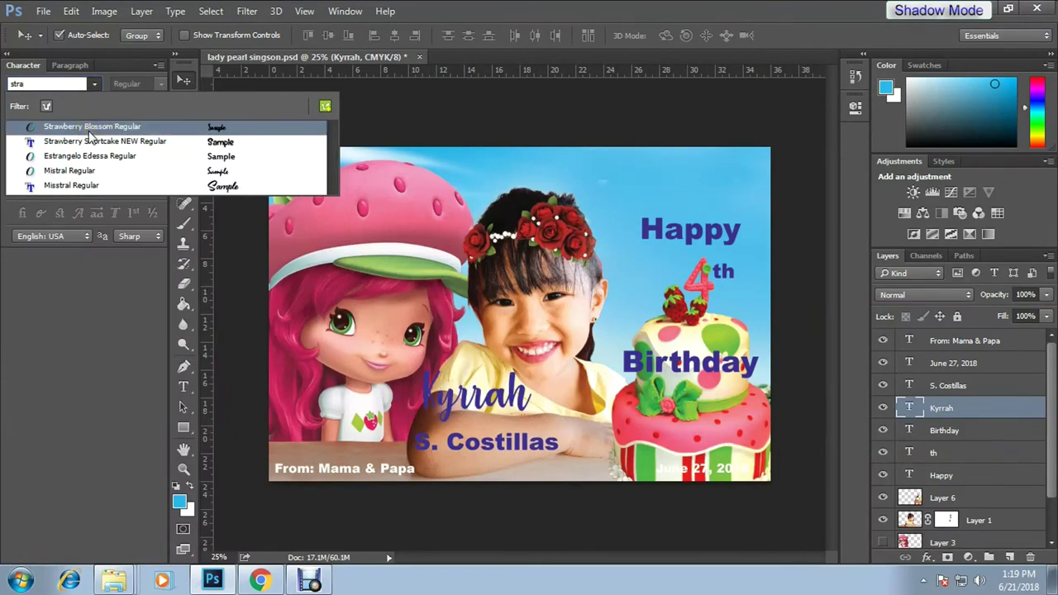
Set Kyrrah in the Strawberry Shortcake font, enlarge it, and move the date under Birthday.
click(91, 140)
key(ctrl+t)
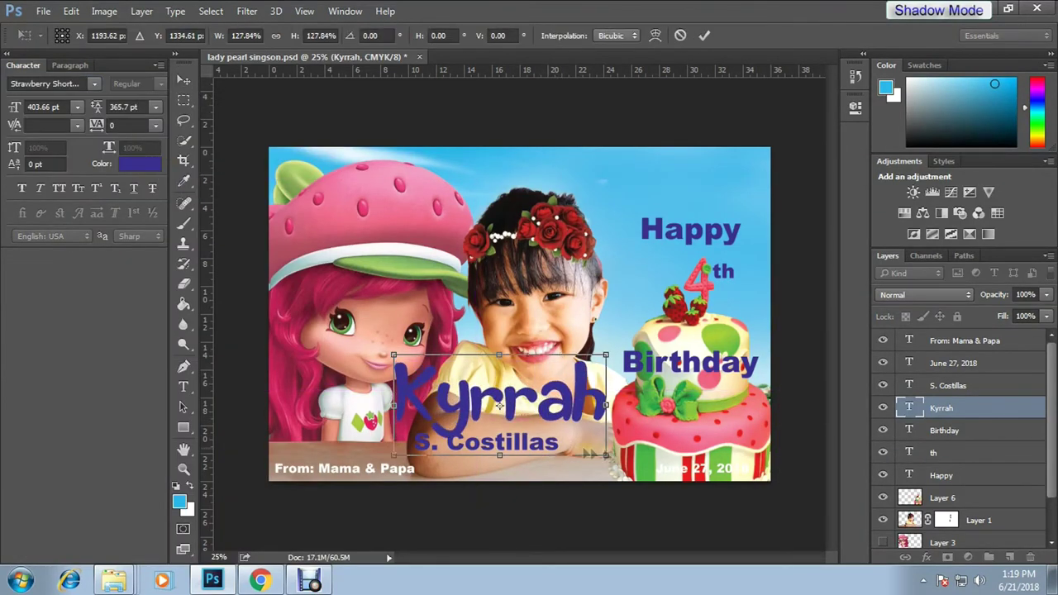
drag(512, 397, 469, 416)
key(Return)
drag(533, 444, 551, 457)
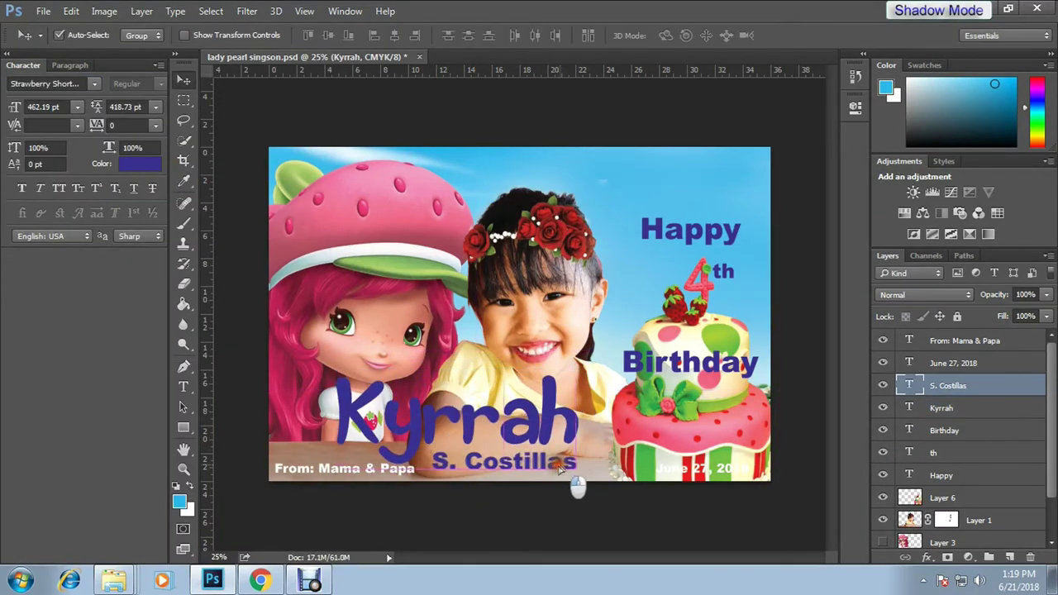
drag(688, 471, 679, 399)
Color Kyrrah with pink sampled from the card and move From: Mama & Papa bottom-right.
click(942, 408)
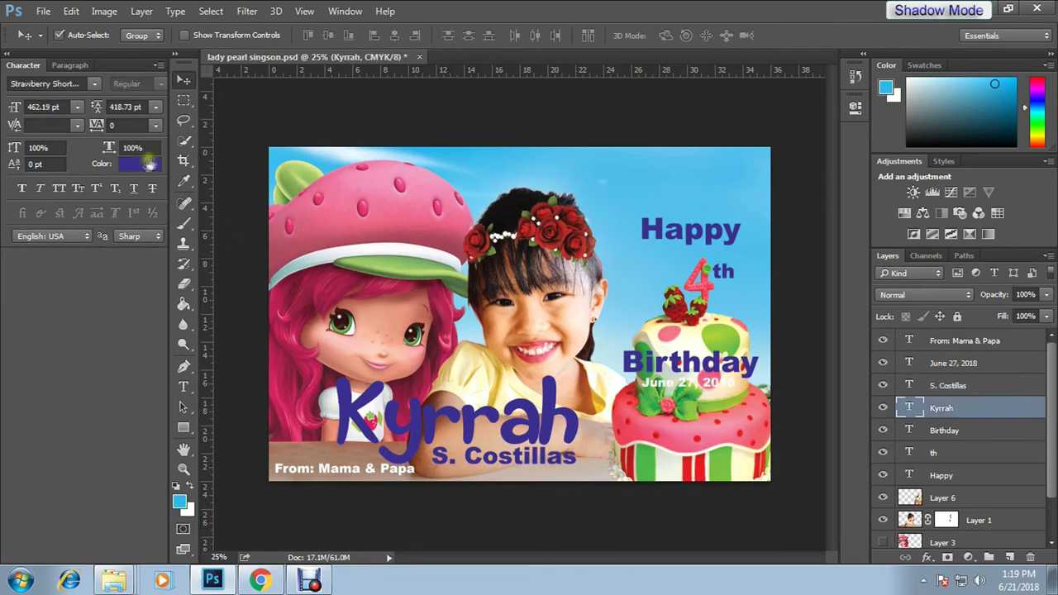
click(139, 163)
click(304, 291)
click(291, 239)
key(Return)
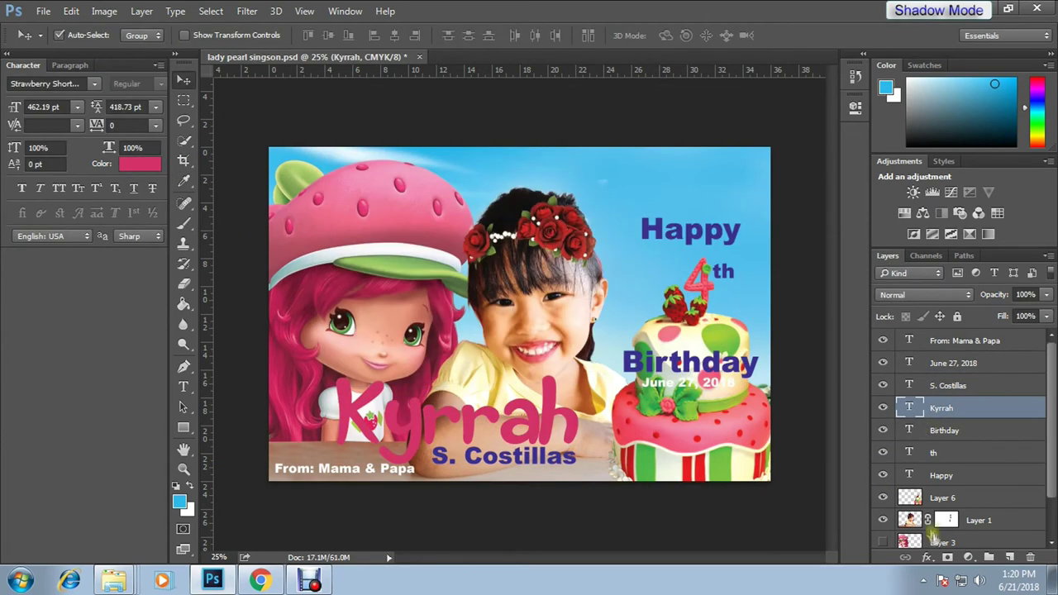
drag(363, 472, 713, 473)
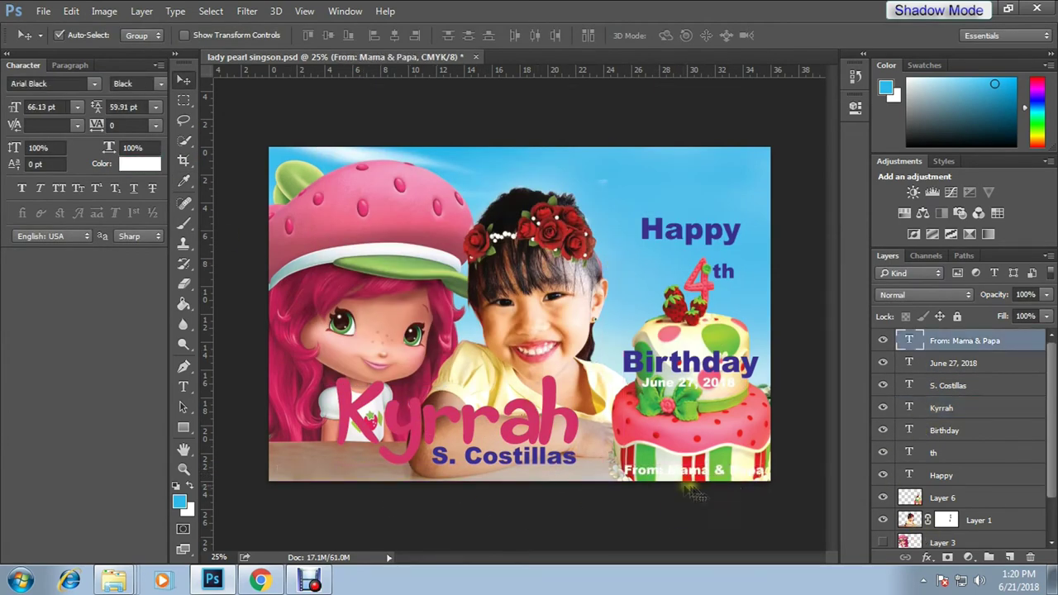
Fill a pink strip on a new layer around the From: Mama & Papa text.
key(m)
drag(785, 500, 610, 460)
key(ctrl+shift+alt+n)
key(g)
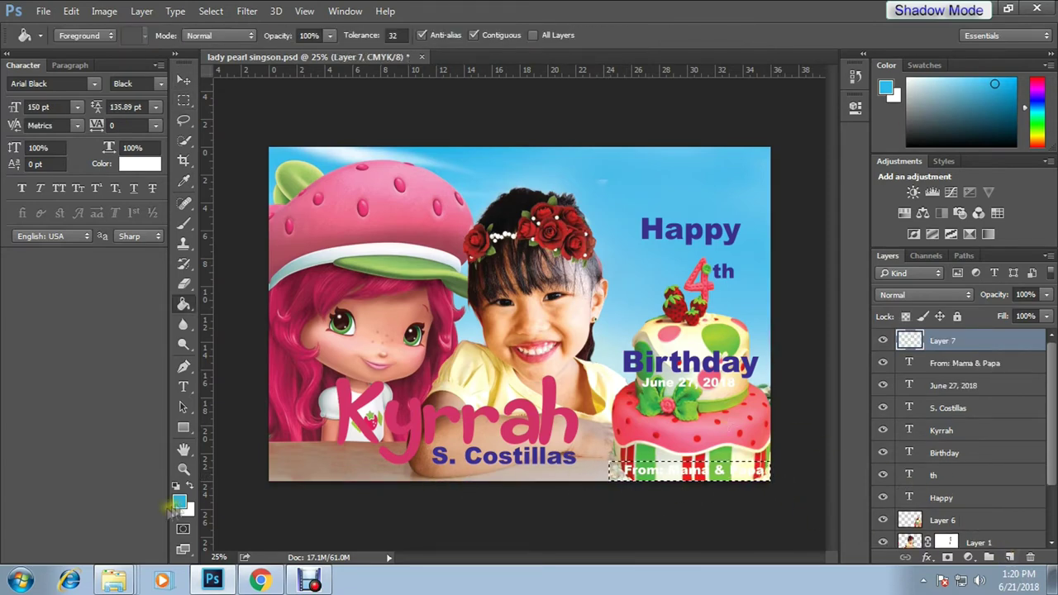
click(177, 501)
click(291, 418)
key(Escape)
click(711, 472)
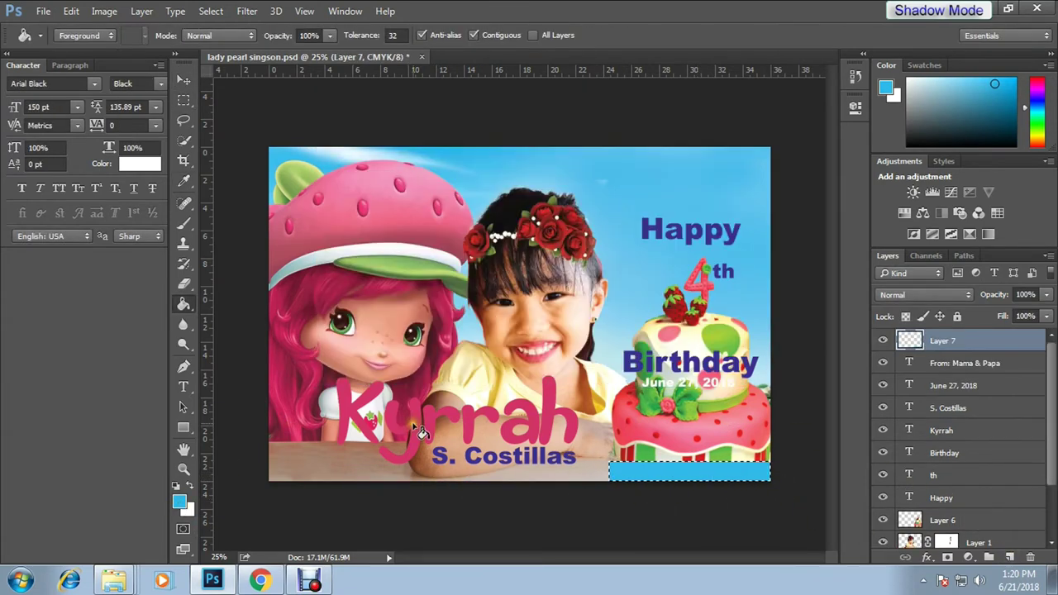
Move the pink strip layer below Layer 6 and adjust its transform.
alt+click(422, 432)
key(v)
mouse_move(943, 341)
mouse_down()
mouse_move(951, 521)
mouse_move(947, 492)
mouse_up()
key(ctrl+t)
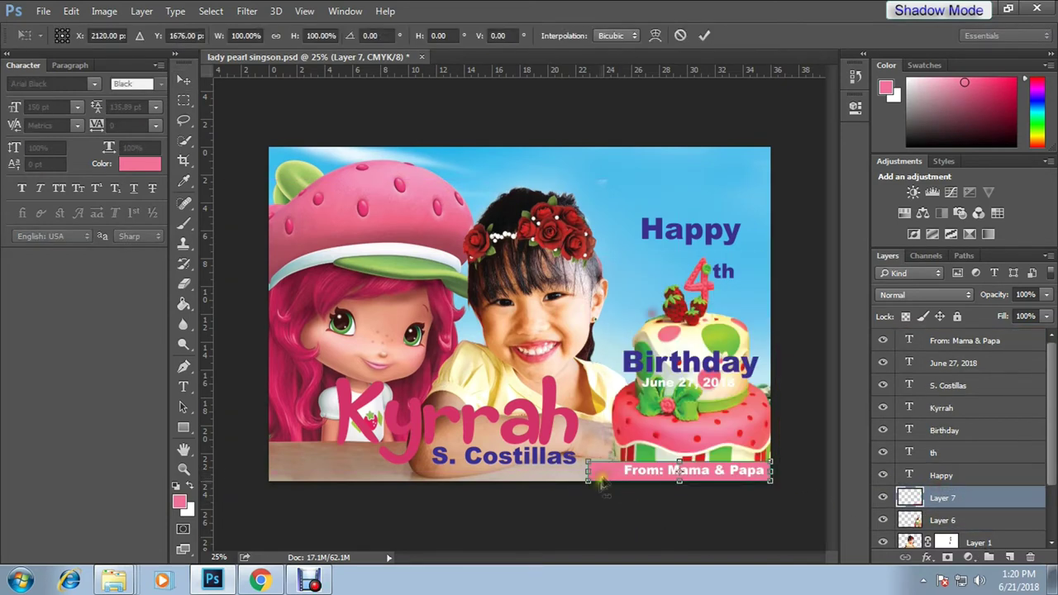
key(Return)
click(633, 470)
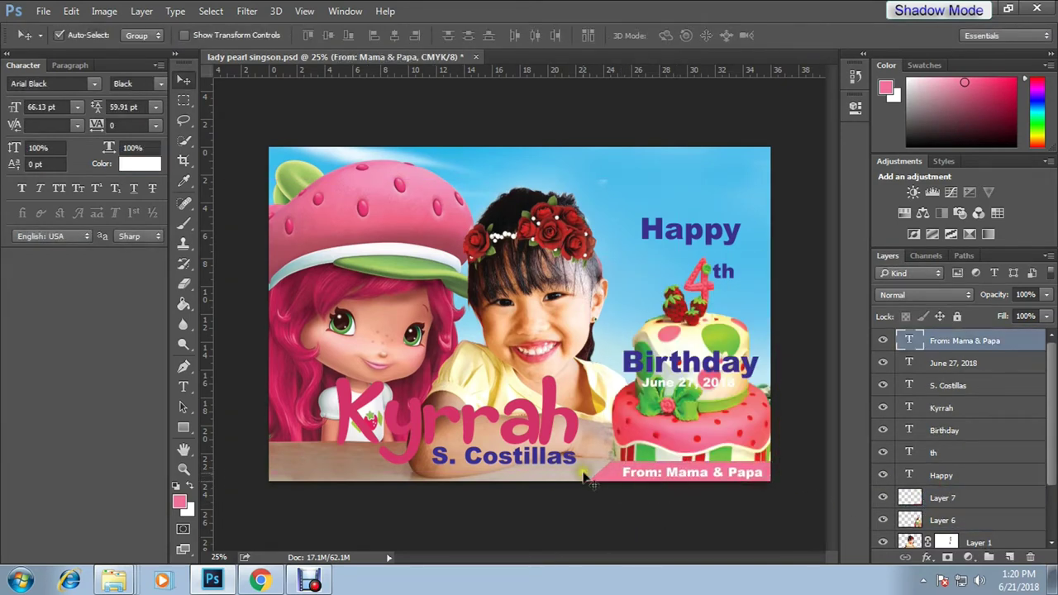
Add a white copy of the strip beneath the pink strip.
click(619, 474)
click(180, 501)
key(alt+BackSpace)
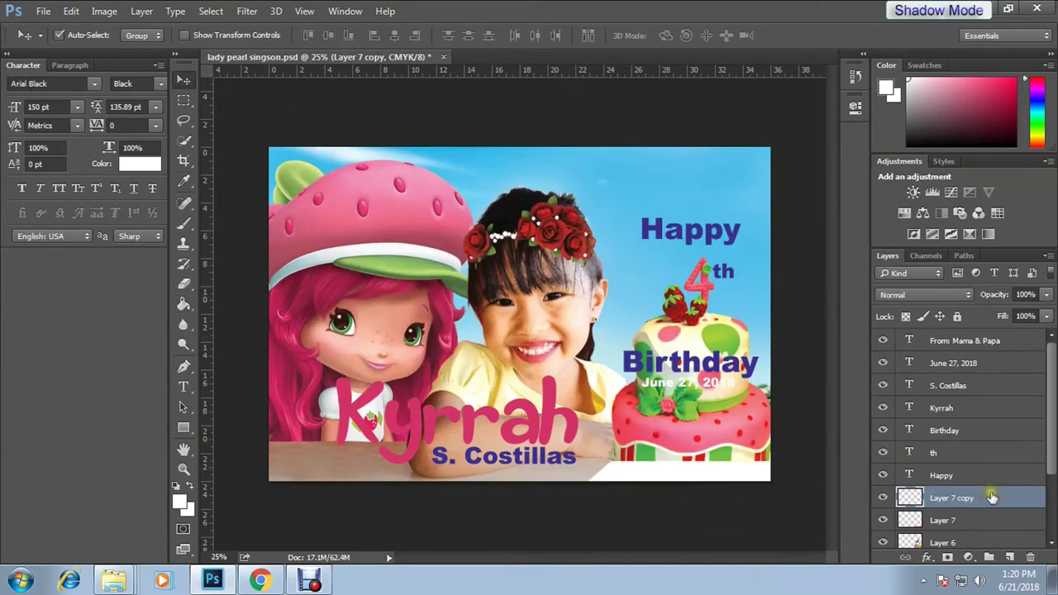
key(ctrl+bracketleft)
key(ctrl+t)
key(Return)
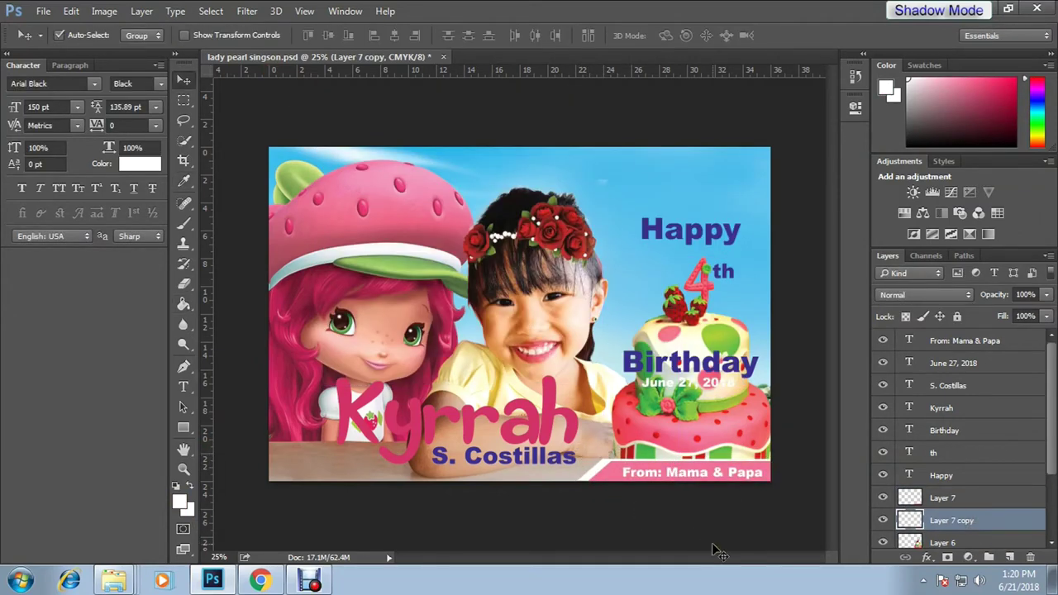
Make the June 27, 2018 date text pink.
click(678, 384)
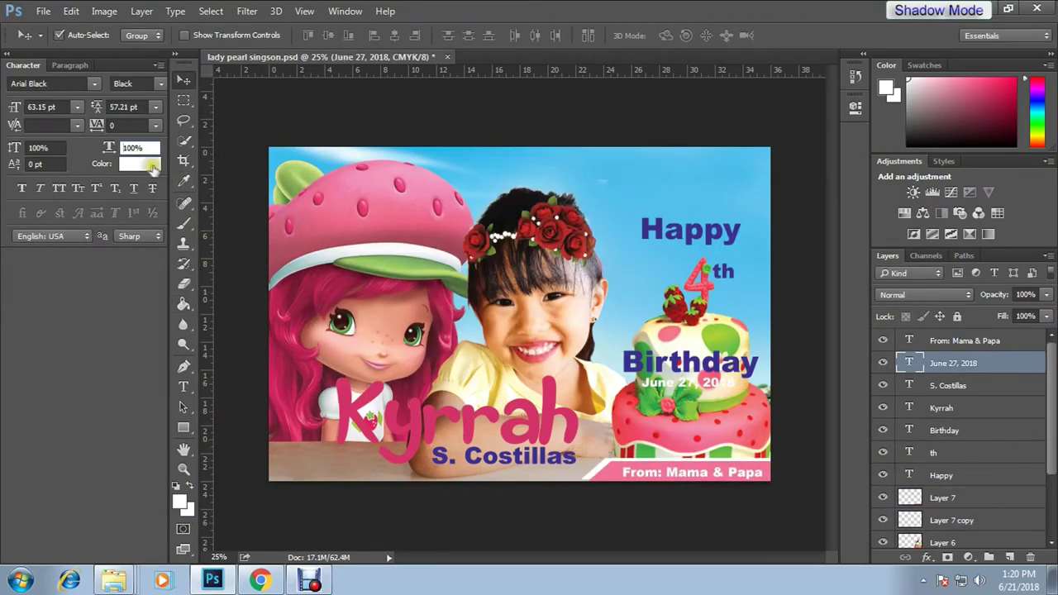
click(149, 164)
click(334, 385)
key(Return)
Give the date a white Stroke layer effect.
click(928, 558)
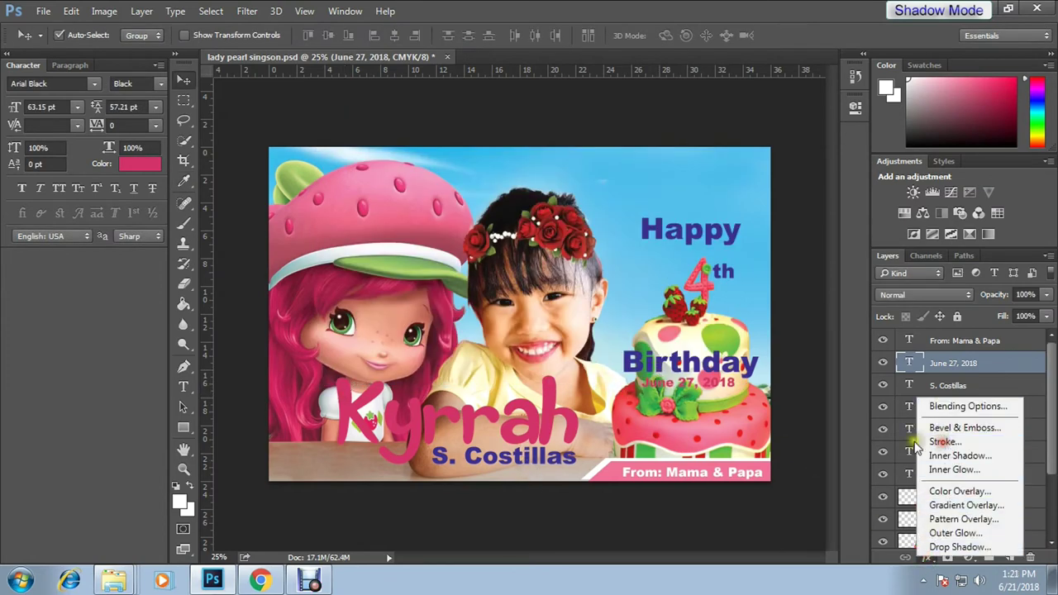
click(893, 442)
drag(626, 50, 885, 50)
click(903, 209)
key(Return)
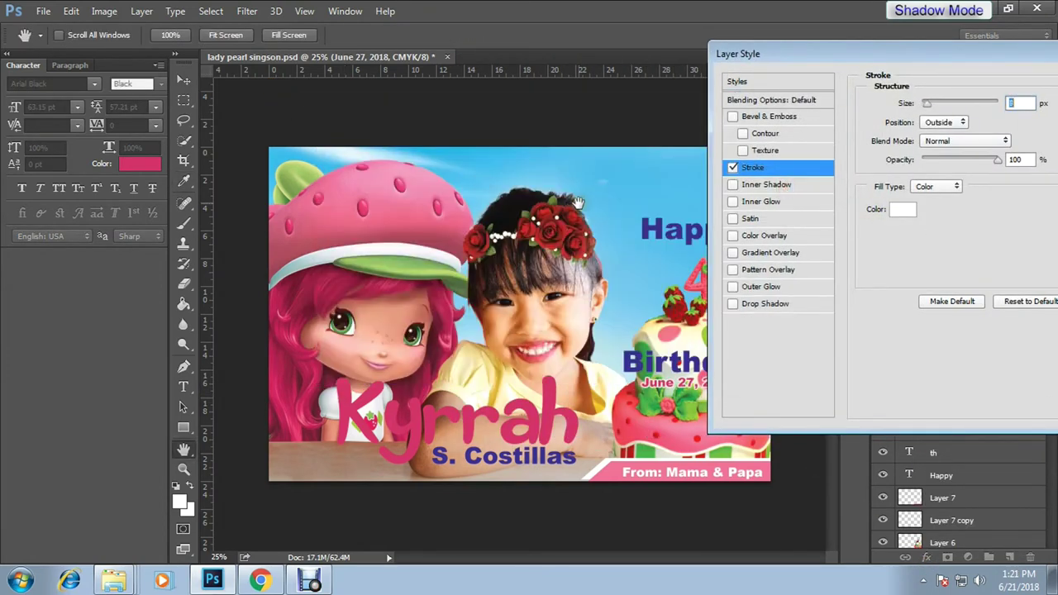
key(Return)
click(720, 368)
click(456, 423)
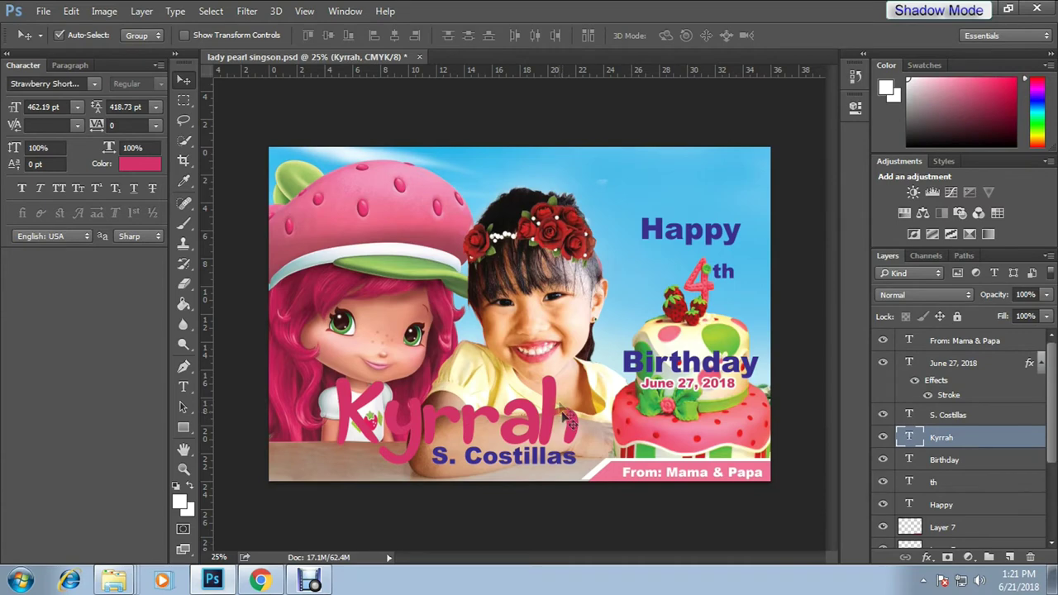
Warp Kyrrah with an Arc style at bend -20.
key(t)
click(643, 36)
click(506, 153)
click(497, 199)
drag(531, 229, 477, 228)
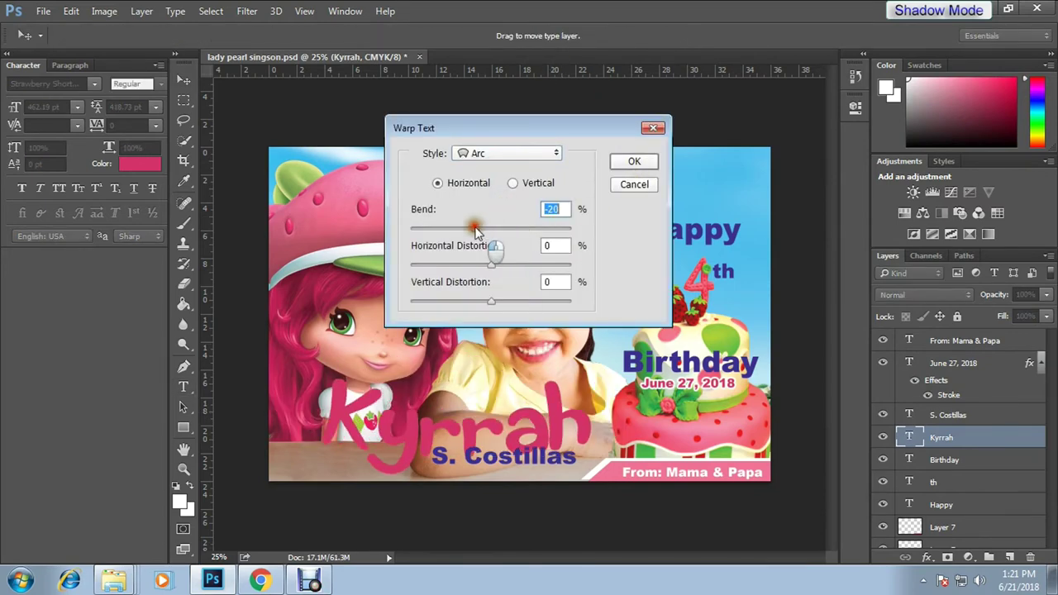
key(Return)
Rotate Kyrrah about 11° rising to the right and shift it left.
key(ctrl+t)
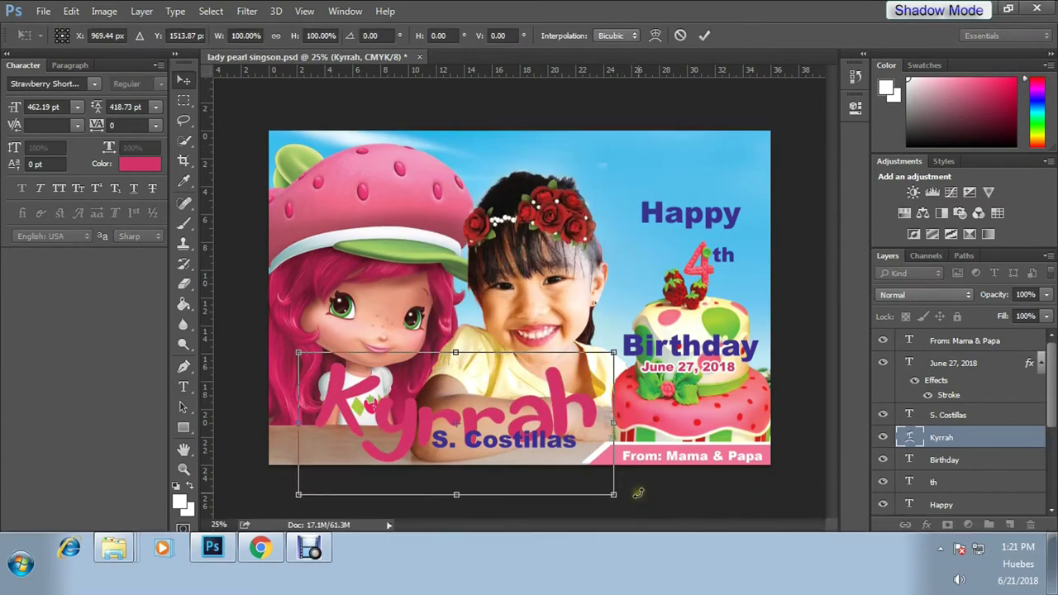
key(Return)
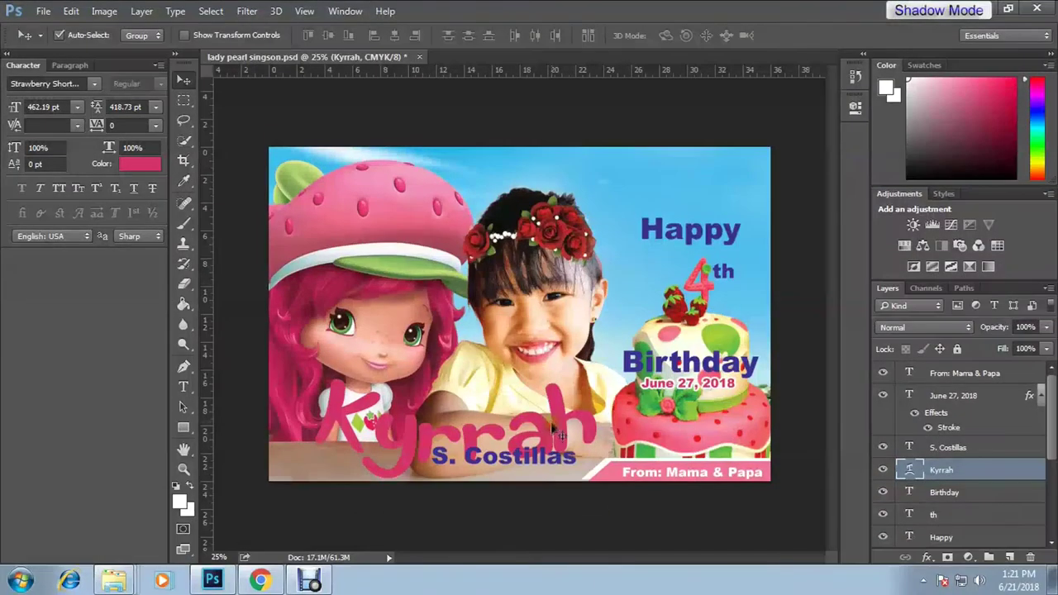
key(ctrl+t)
drag(616, 525, 658, 488)
key(Return)
drag(459, 440, 422, 431)
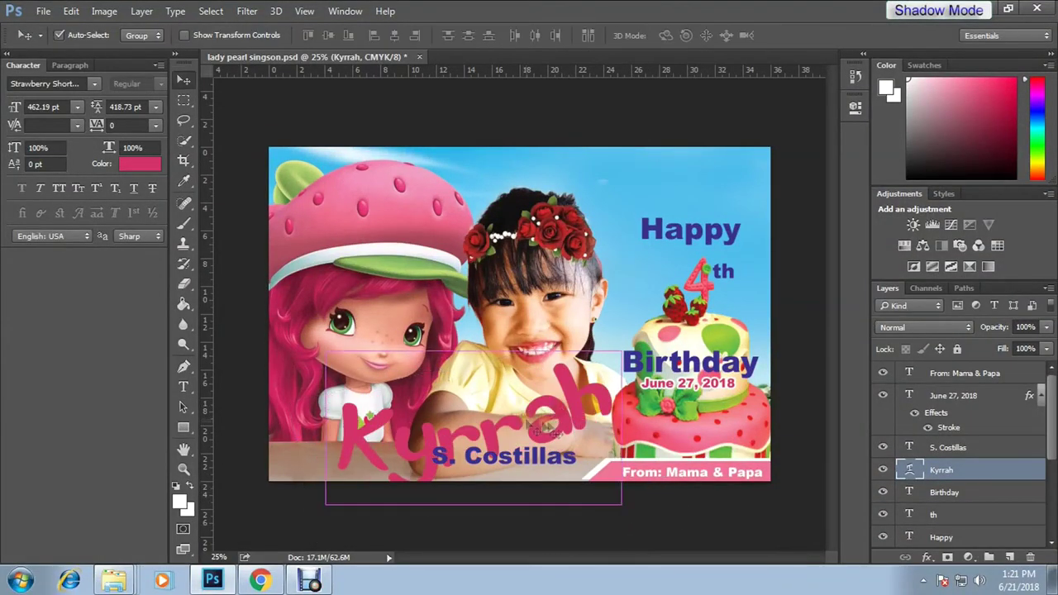
key(ctrl+t)
drag(588, 533, 567, 514)
key(Return)
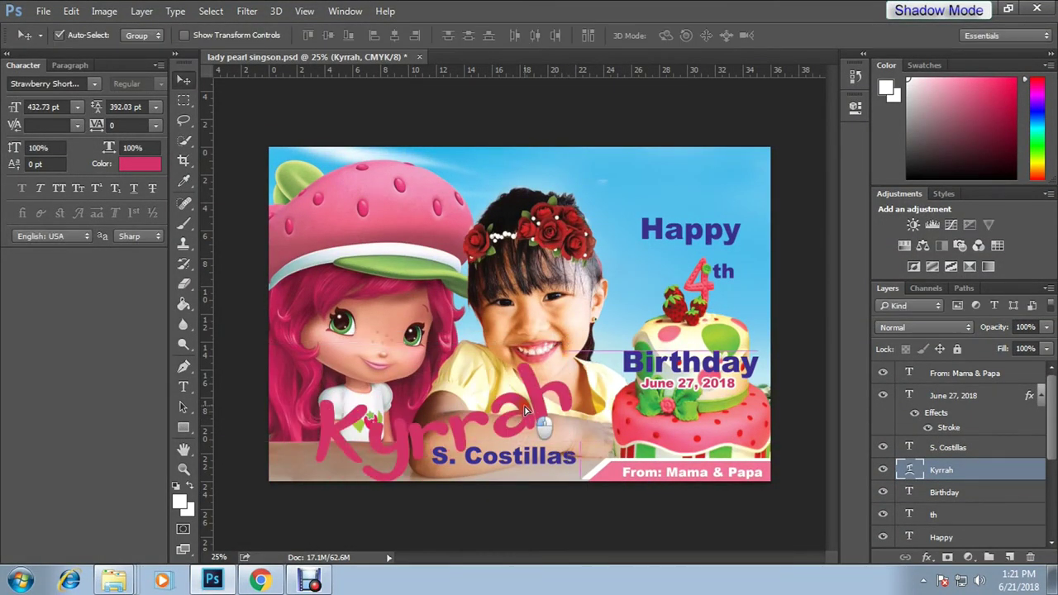
drag(487, 414, 543, 398)
drag(539, 329, 527, 323)
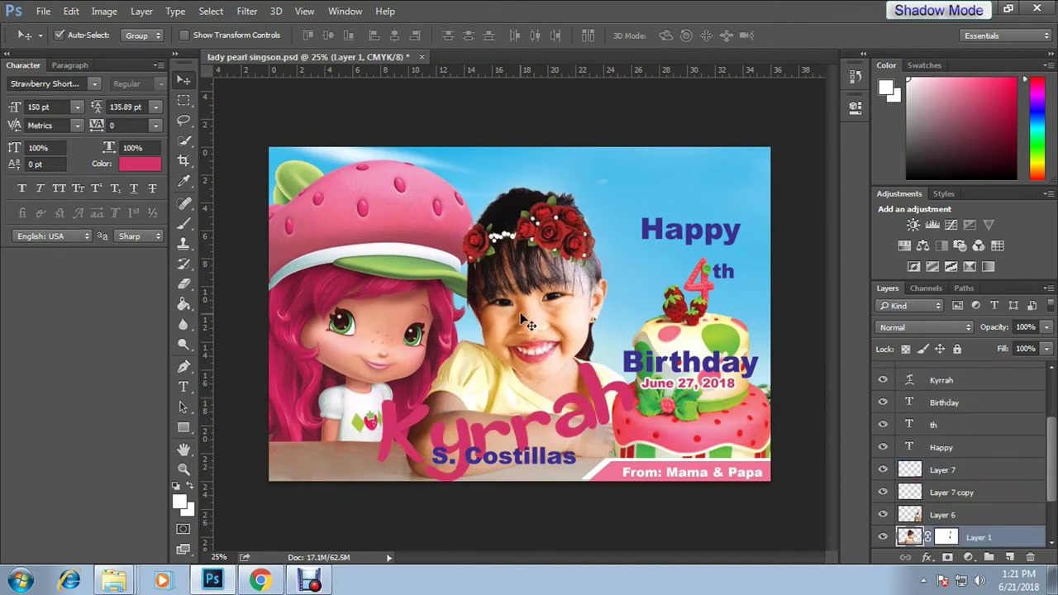
click(584, 408)
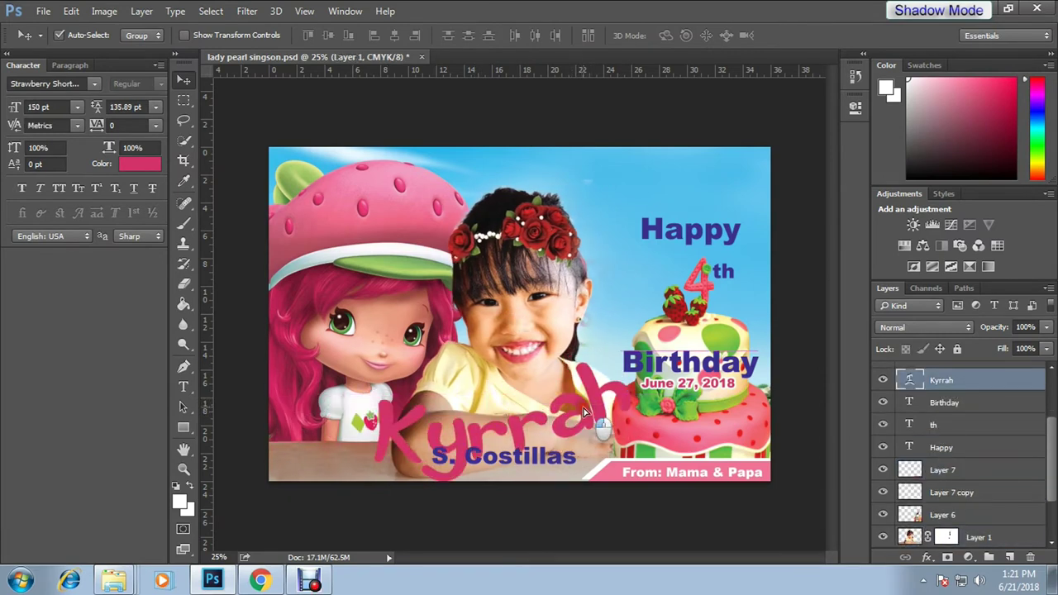
key(ctrl+t)
key(Return)
drag(529, 457, 587, 462)
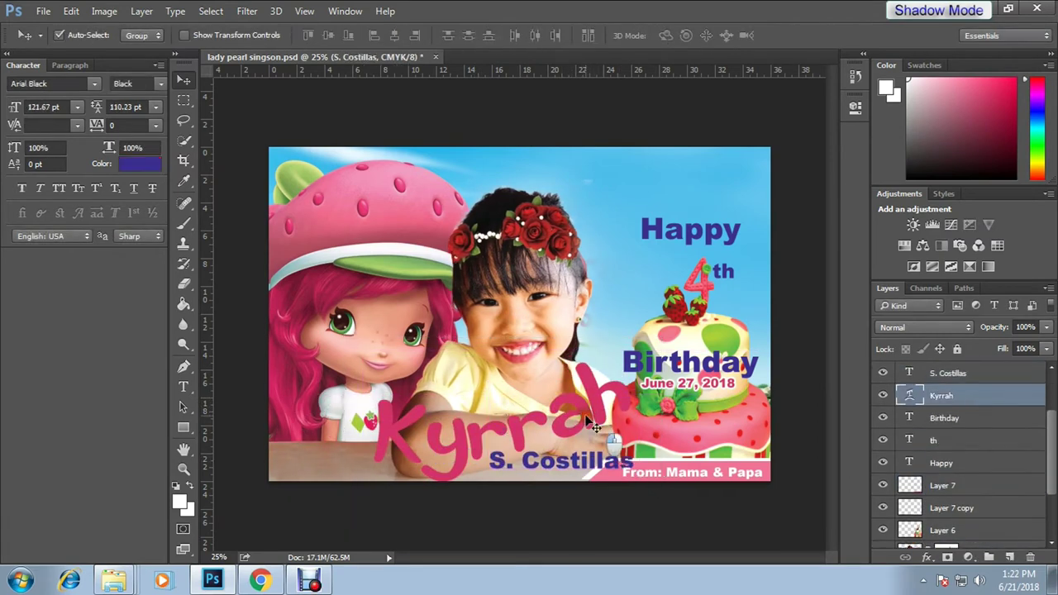
Set the surname text layer's font to Strawberry Shortcake.
click(442, 446)
click(550, 461)
click(49, 83)
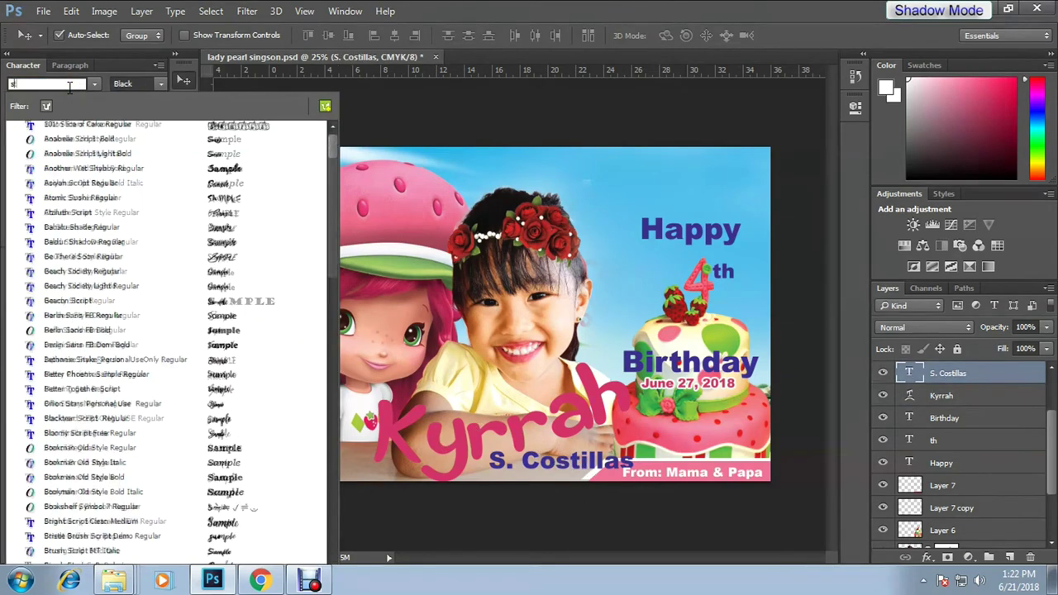
text(stra)
click(50, 142)
Warp the surname text with an Arc style bent to -23.
key(t)
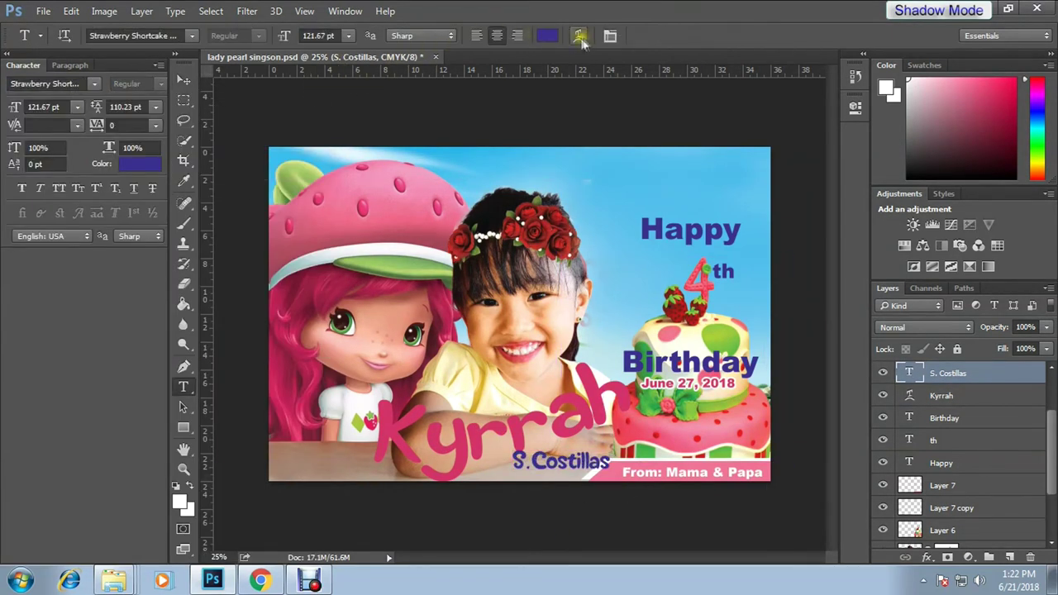
click(568, 35)
click(506, 153)
click(496, 190)
drag(531, 229, 472, 229)
key(Return)
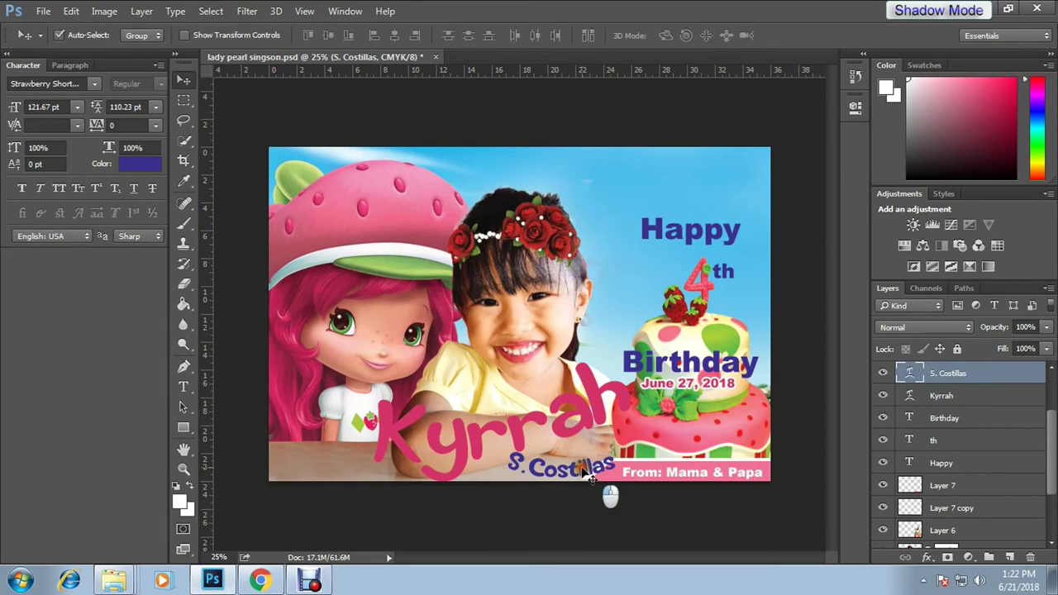
key(t)
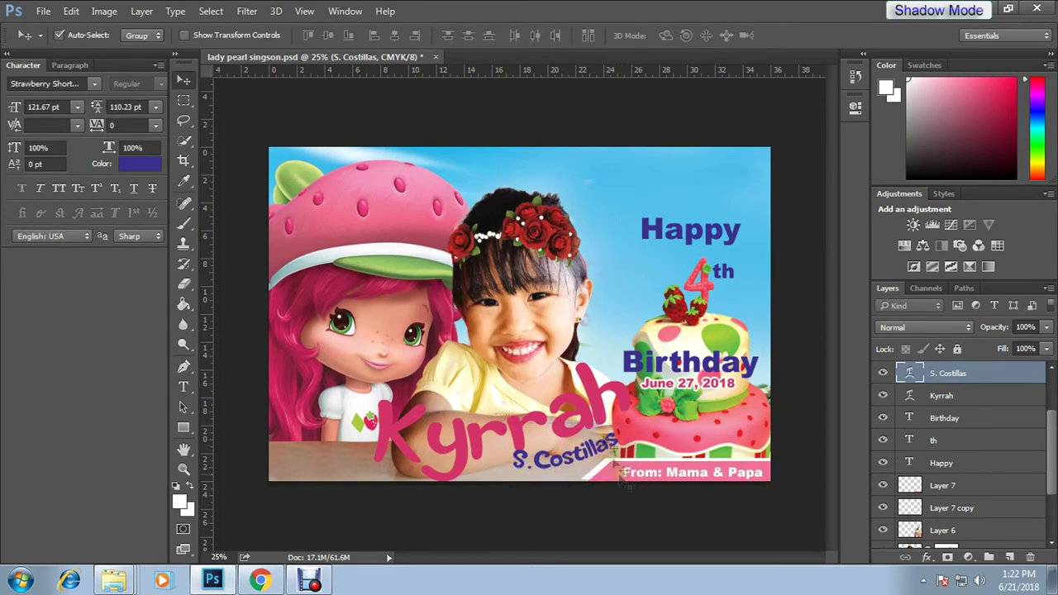
click(578, 35)
key(Return)
Enlarge the surname text with Free Transform and colour it pink.
key(v)
key(ctrl+t)
drag(616, 468, 637, 496)
key(Return)
click(141, 163)
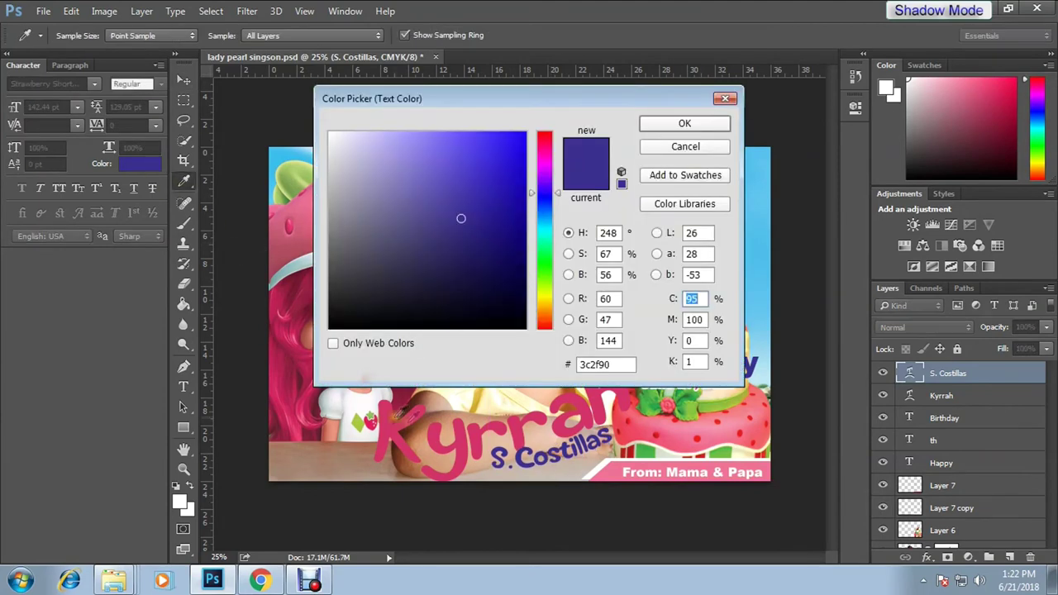
click(430, 434)
click(683, 121)
Add a white Stroke outline to the surname text.
click(951, 556)
click(938, 435)
drag(534, 67, 891, 42)
click(813, 197)
click(332, 107)
click(666, 95)
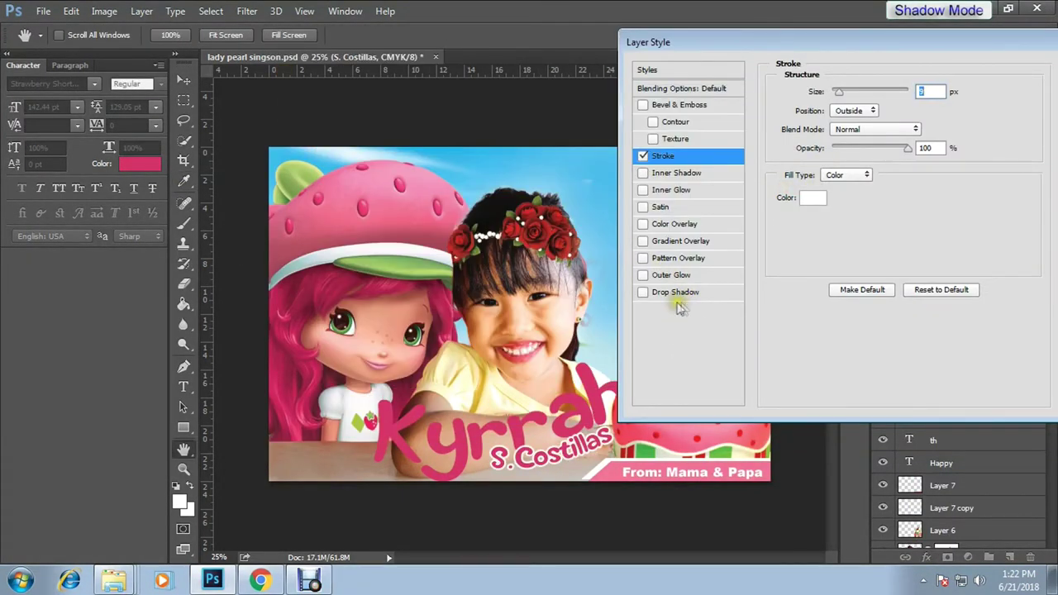
Add a Linear Burn Gradient Overlay at 35% opacity and apply the effects.
click(680, 240)
click(860, 129)
click(668, 94)
click(877, 91)
click(864, 106)
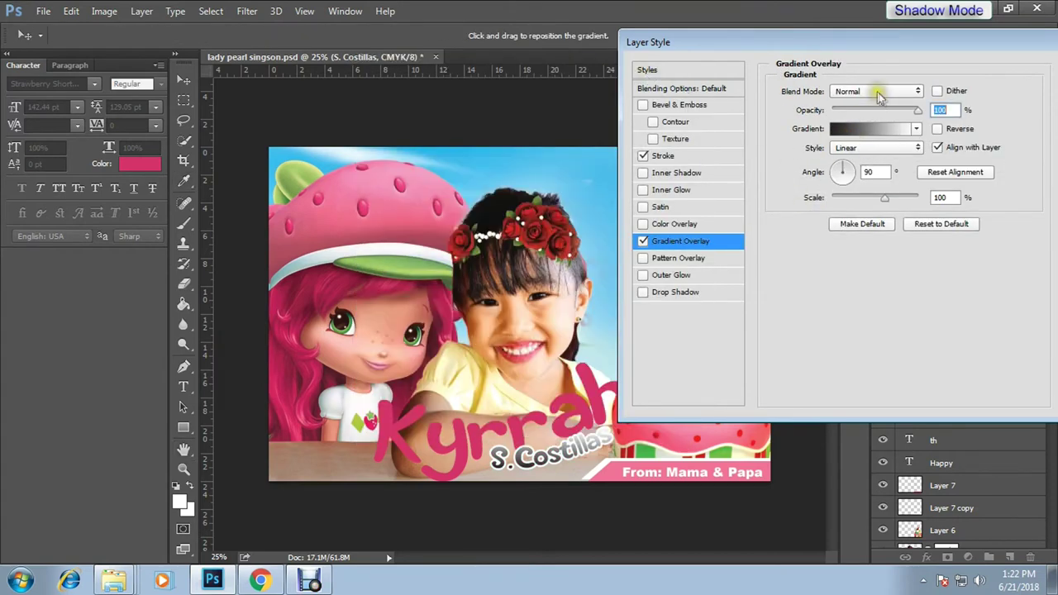
key(Down)
key(Down)
key(Down)
key(Down)
click(864, 110)
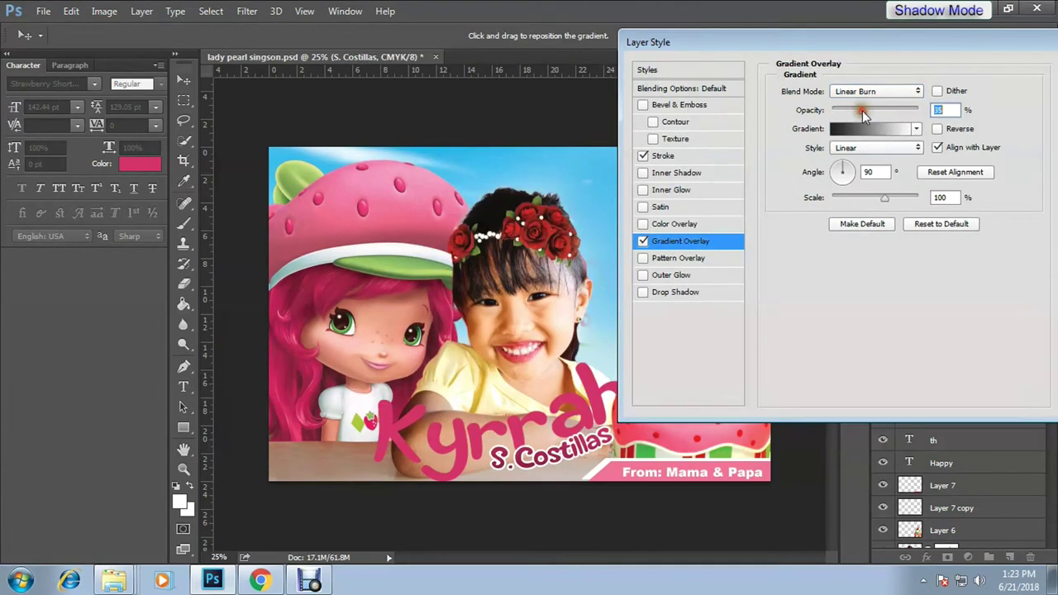
key(Return)
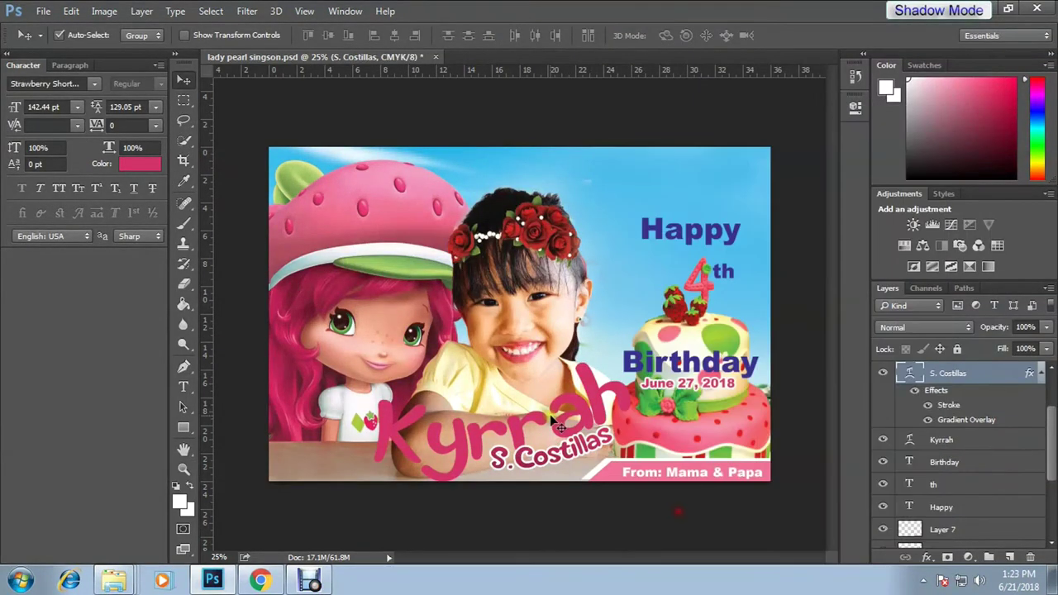
Paste the copied Stroke and Gradient Overlay style onto the first-name layer and review it.
click(935, 441)
right_click(934, 441)
click(868, 418)
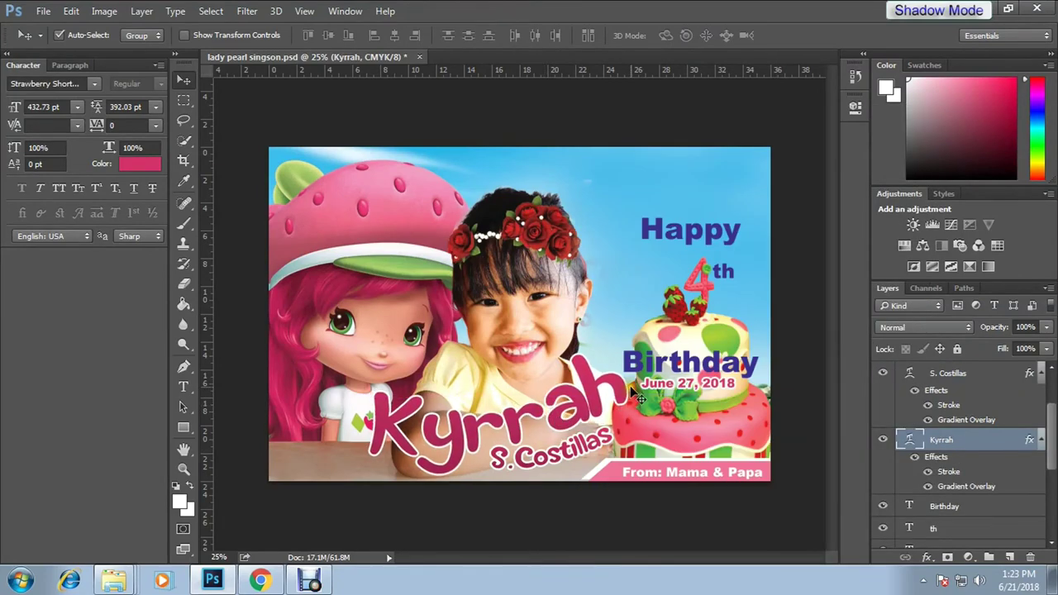
double_click(967, 486)
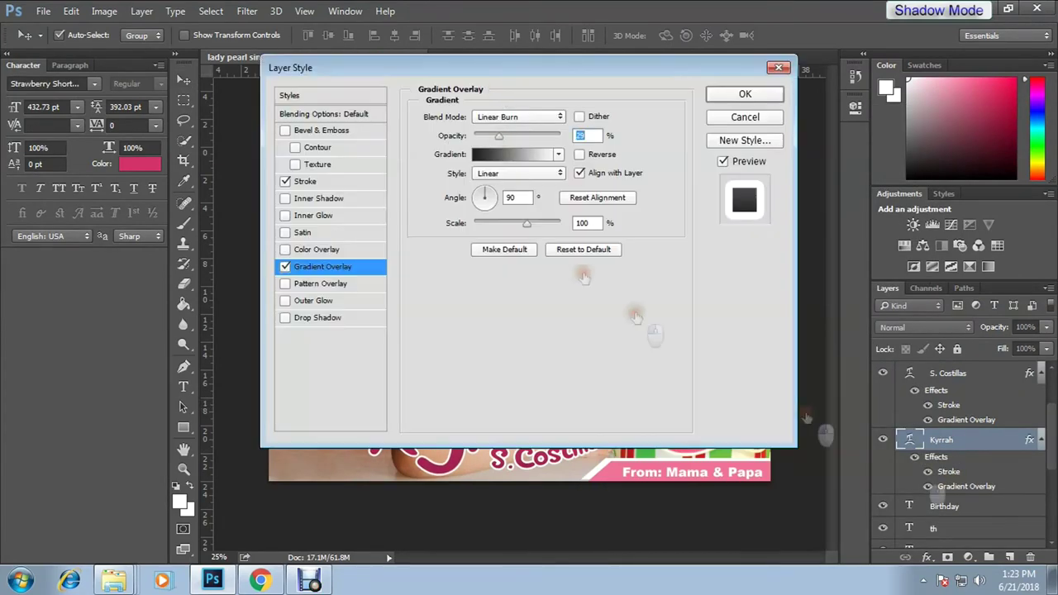
drag(356, 71, 606, 71)
key(Return)
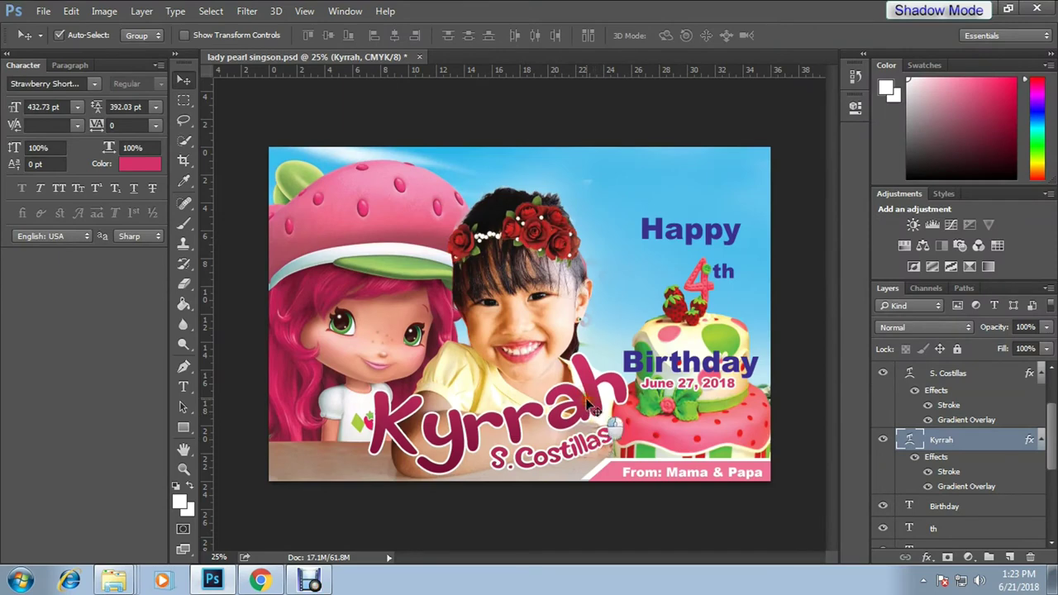
key(ctrl+t)
key(Escape)
key(alt+bracketright)
Paste the same layer style onto the Birthday and Happy layers.
click(944, 506)
right_click(944, 506)
click(794, 488)
click(951, 537)
right_click(952, 538)
click(794, 519)
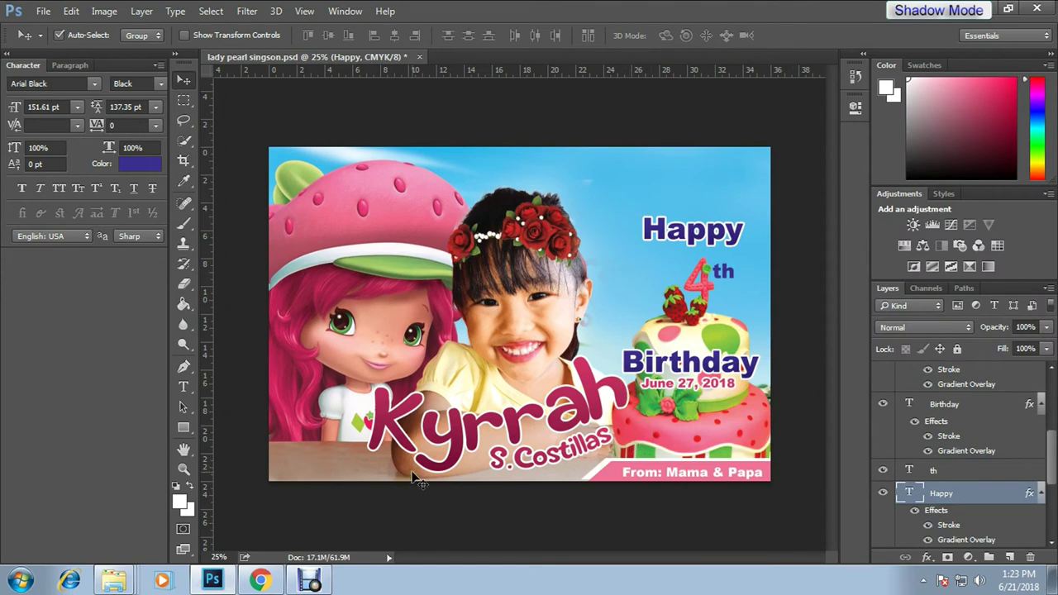
Sample sky blue with the Brush and paint over the red patches on Layer 4.
click(586, 347)
key(e)
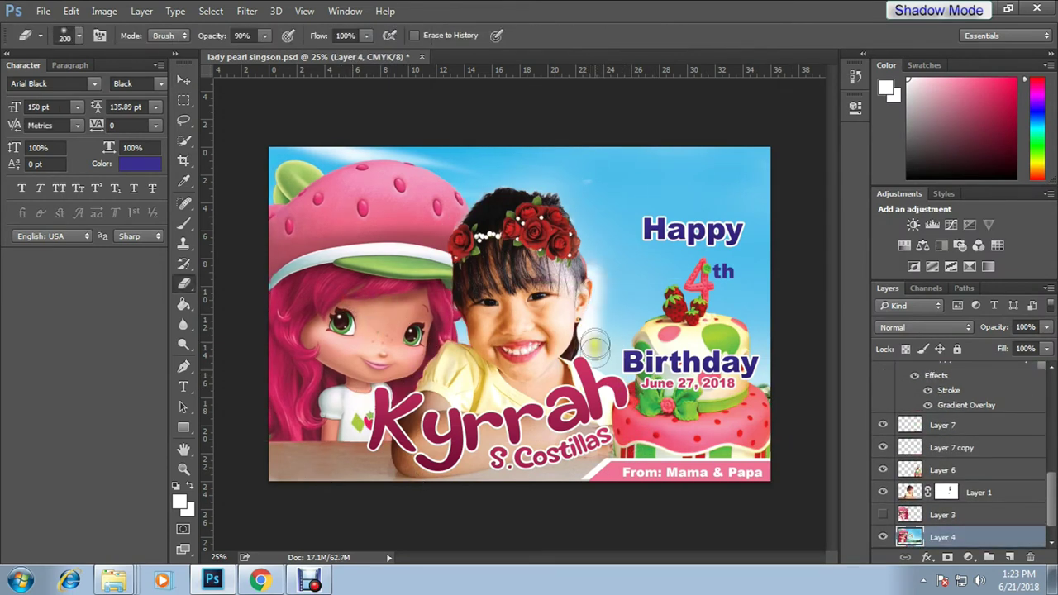
key(b)
alt+click(612, 322)
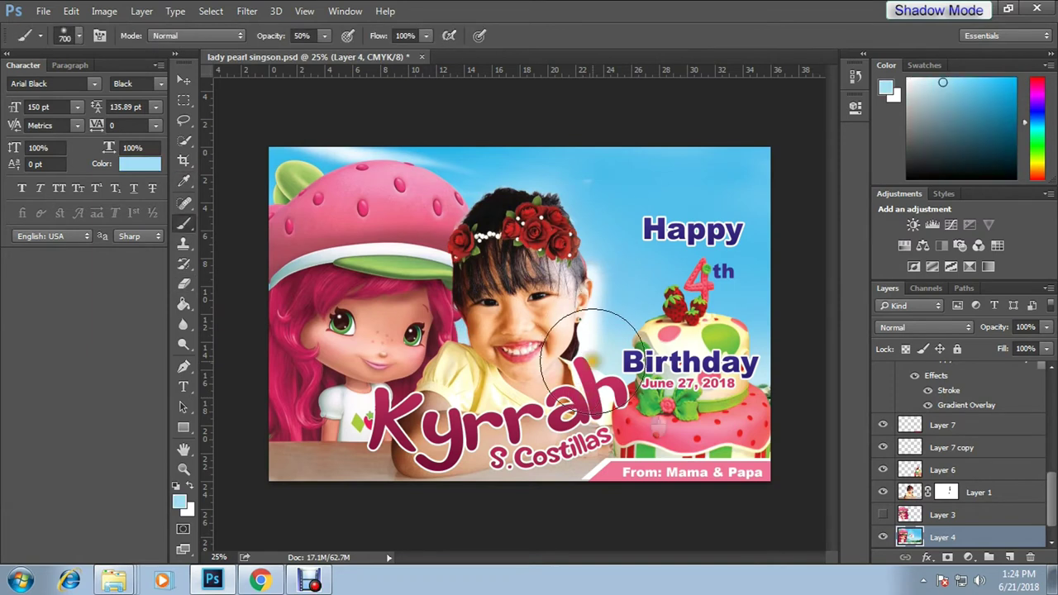
drag(601, 319, 645, 297)
key(8)
key(8)
key(v)
click(717, 368)
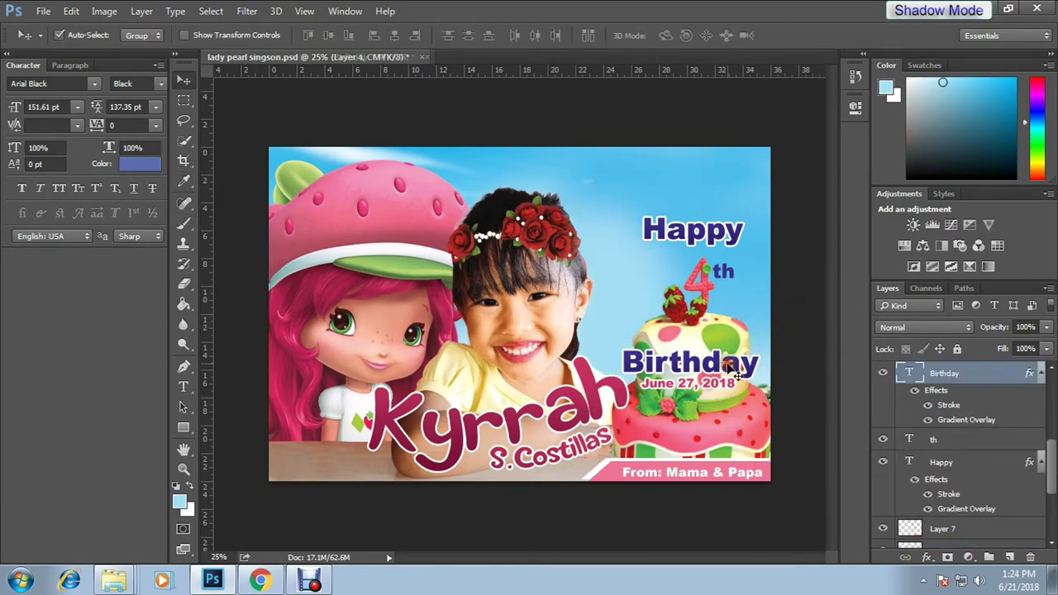
Set the Birthday text in the Strawberry Shortcake font and enlarge it.
text(stra)
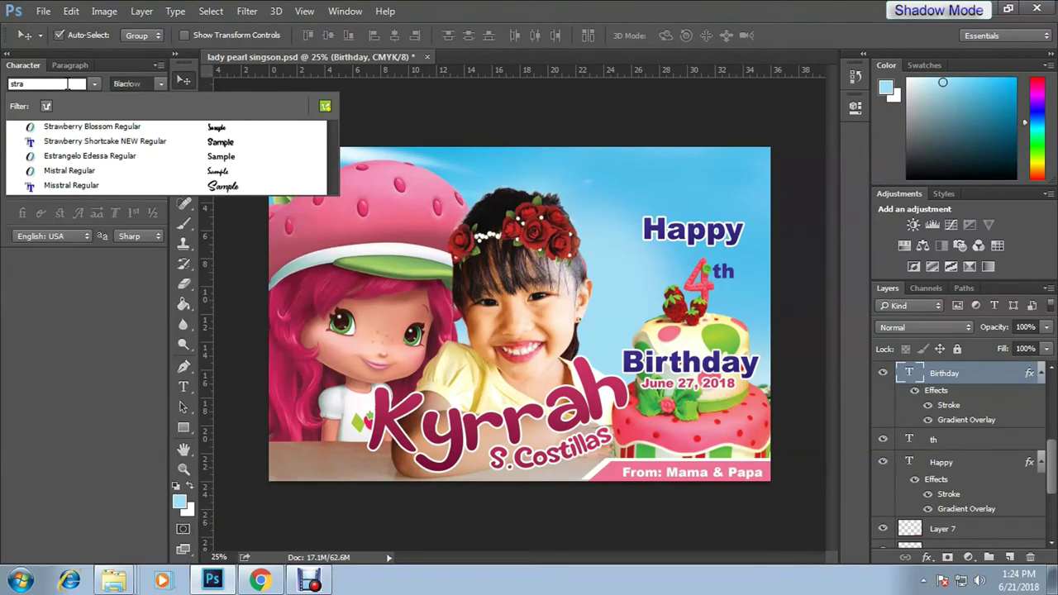
click(82, 138)
key(ctrl+t)
drag(744, 378, 765, 386)
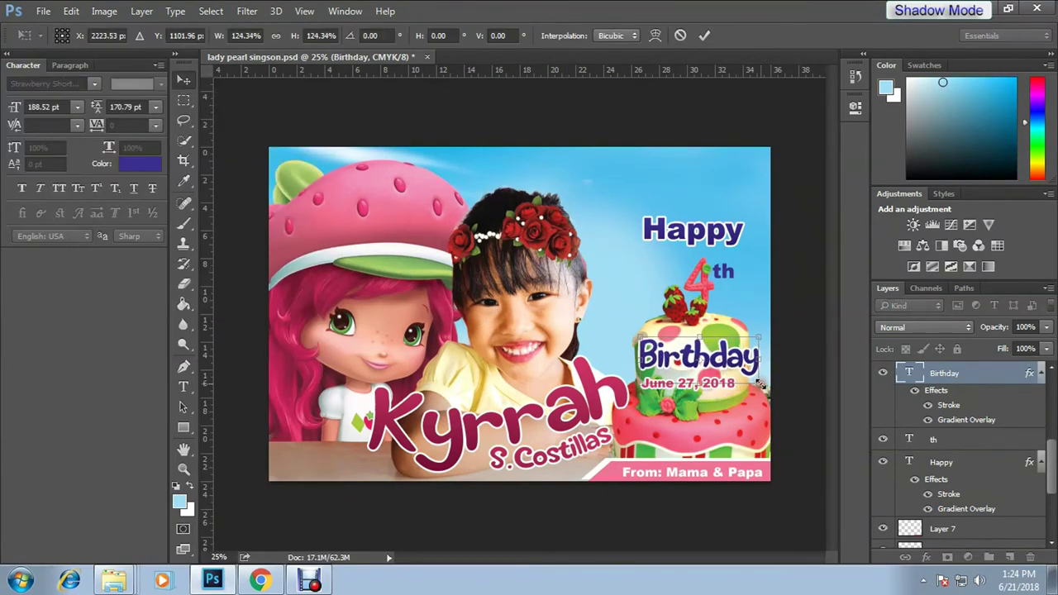
key(Return)
Recolour the June 27, 2018 date text a darker maroon.
click(661, 395)
click(138, 162)
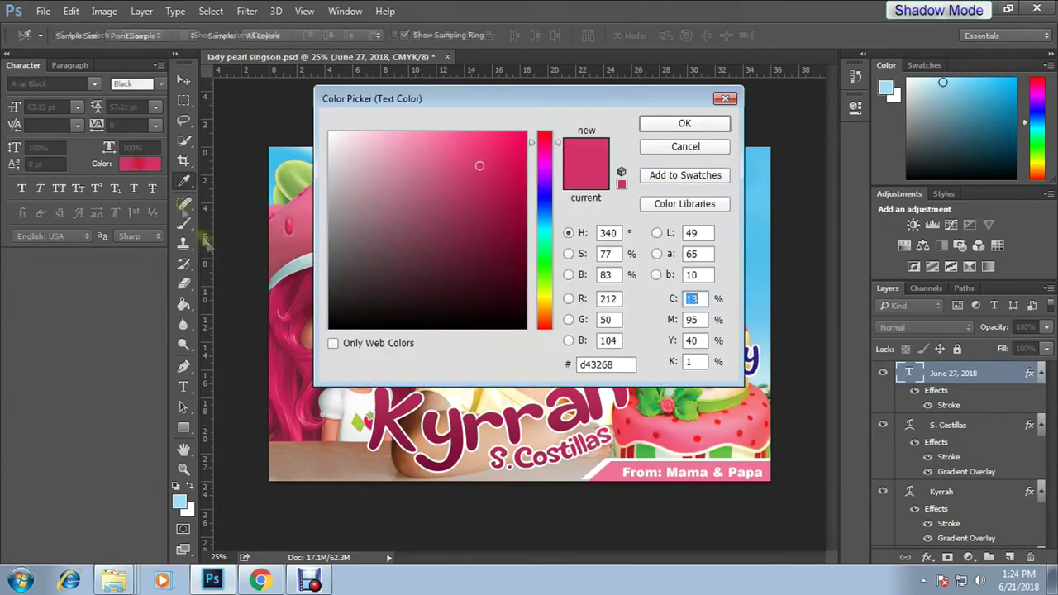
click(685, 123)
Set Happy in Strawberry Shortcake NEW and enlarge it.
click(708, 233)
click(46, 84)
text(str)
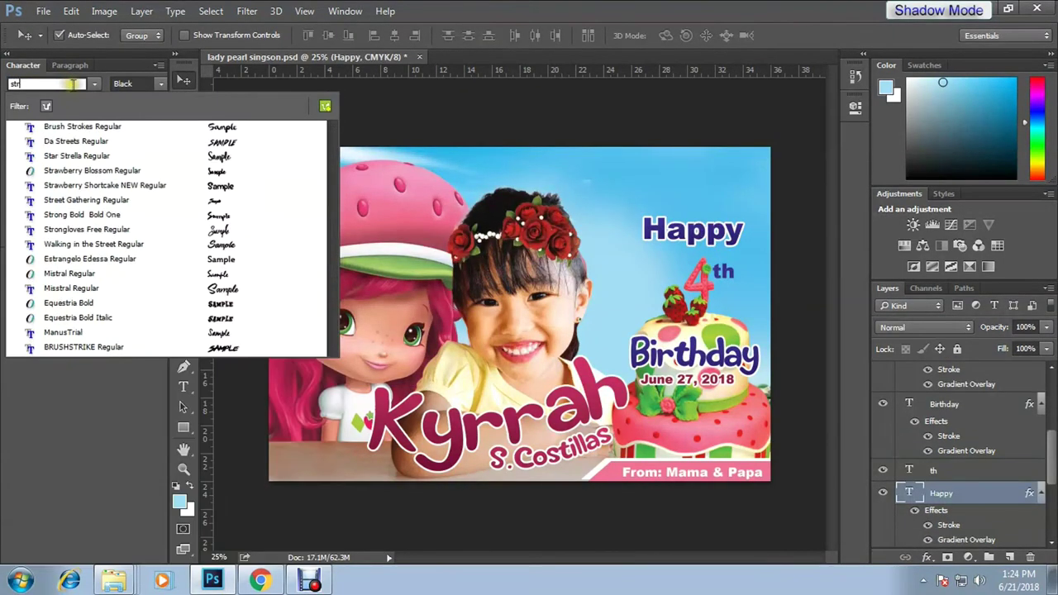
text(aw)
click(124, 141)
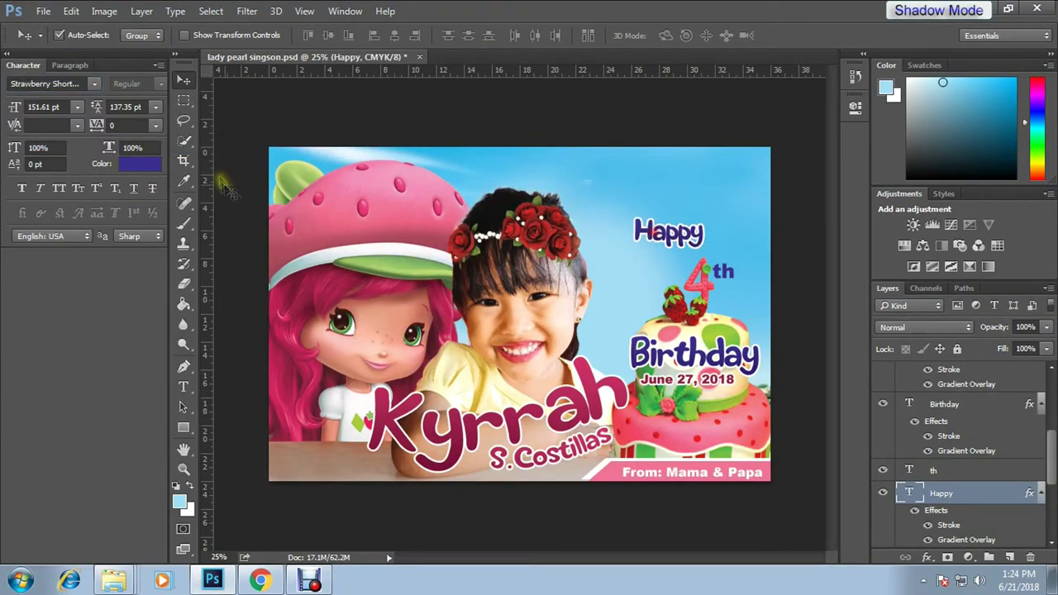
key(ctrl+t)
mouse_move(722, 207)
mouse_down()
mouse_move(729, 201)
mouse_move(731, 225)
mouse_up()
key(Return)
Set th in Strawberry Shortcake NEW, enlarge it and place it beside the 4.
click(732, 282)
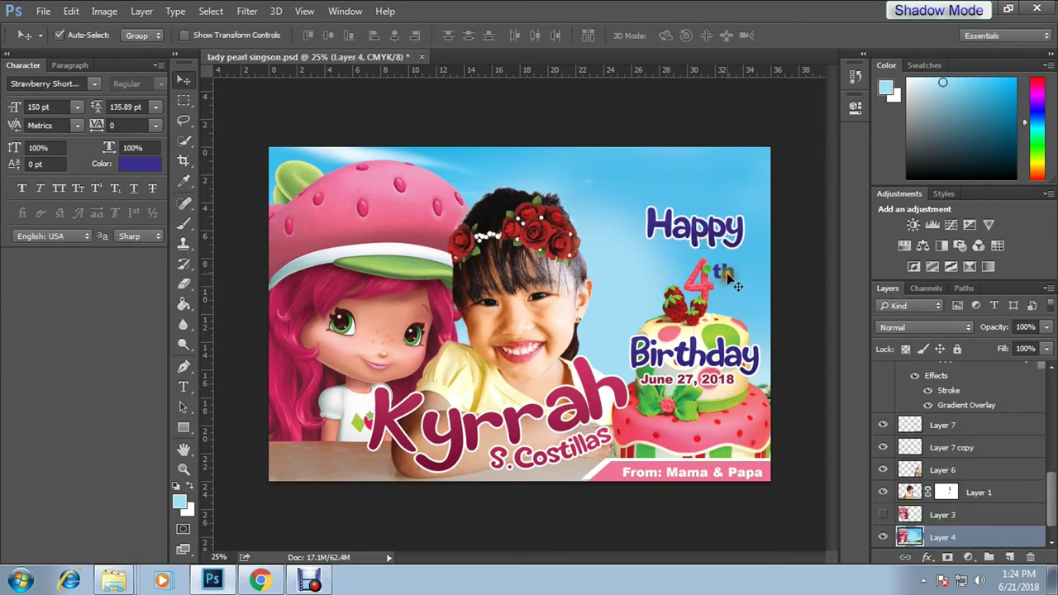
text(straw)
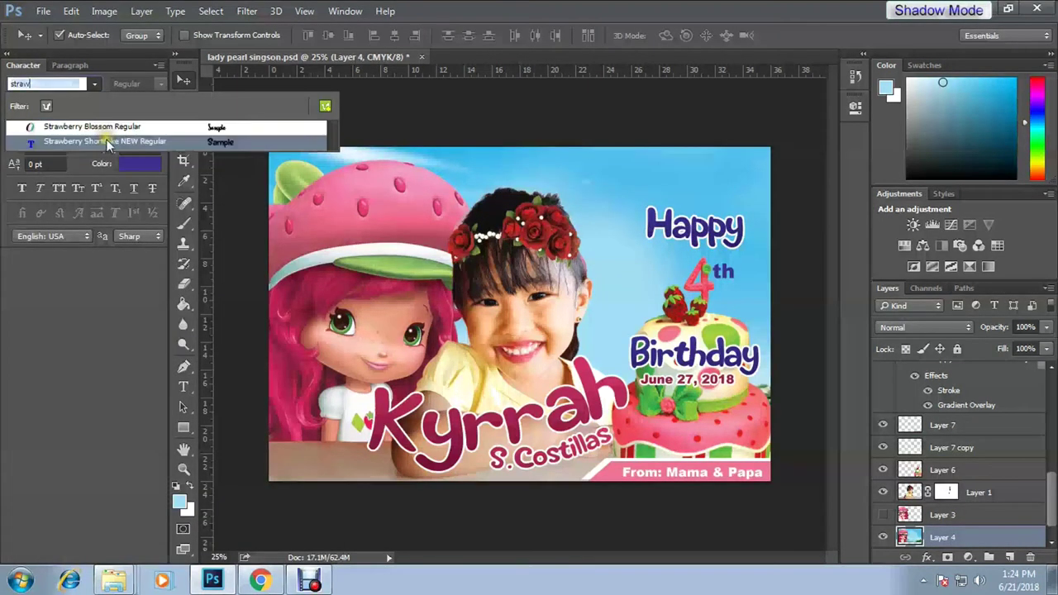
click(106, 137)
click(45, 84)
text(straw)
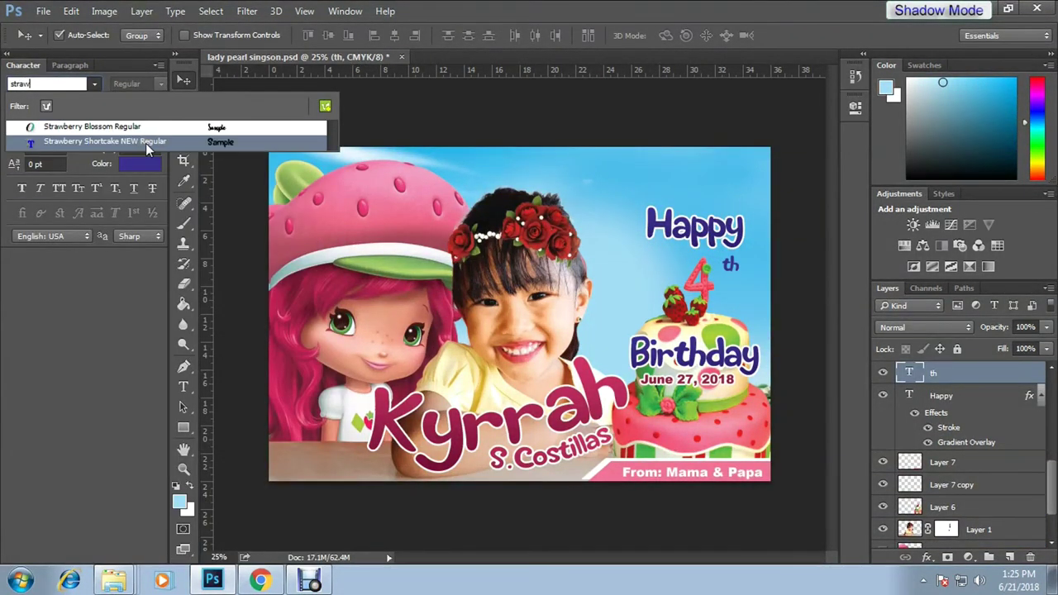
click(146, 144)
key(ctrl+t)
drag(747, 285, 724, 279)
key(Return)
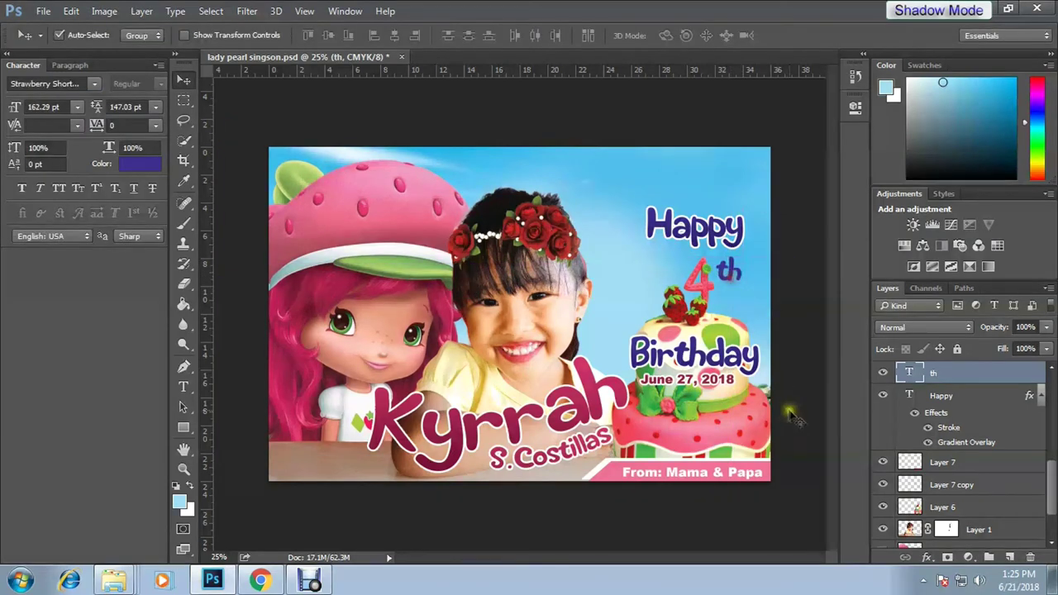
Paste the outline and gradient layer style onto th and select the heading layers.
right_click(628, 525)
click(665, 533)
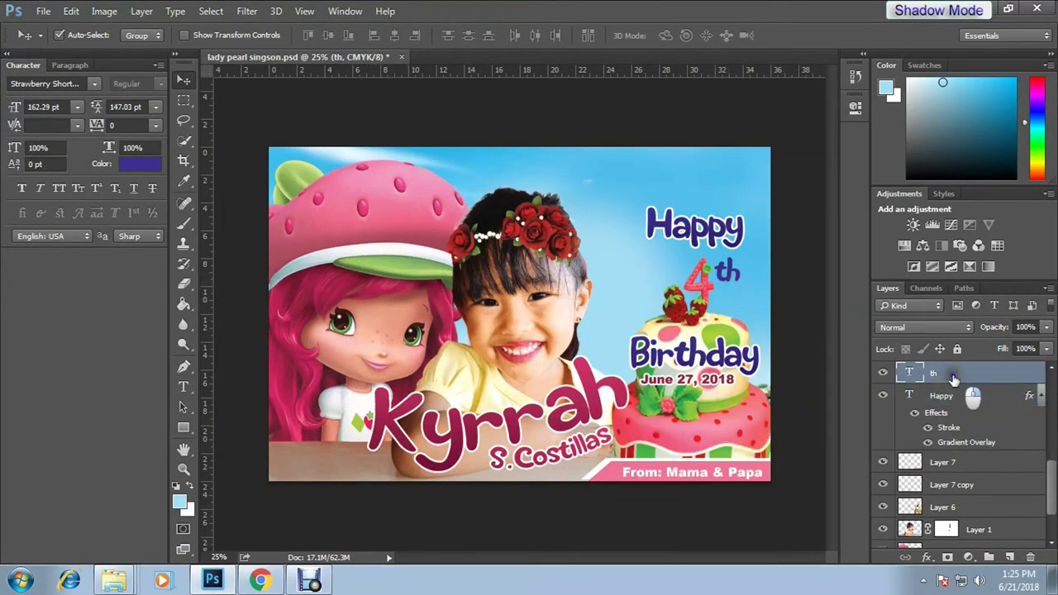
right_click(627, 524)
click(627, 525)
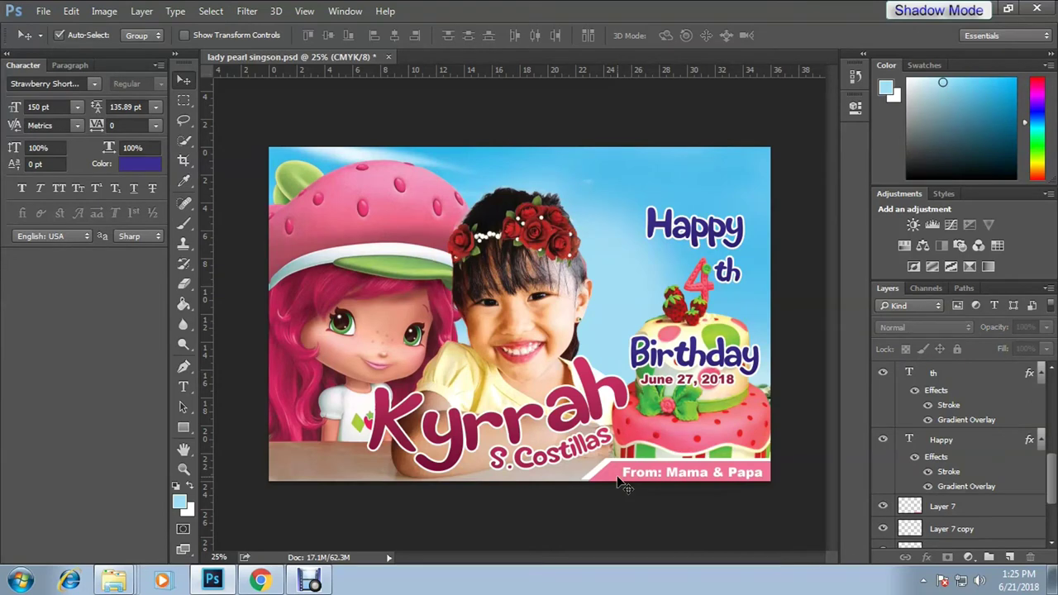
click(680, 177)
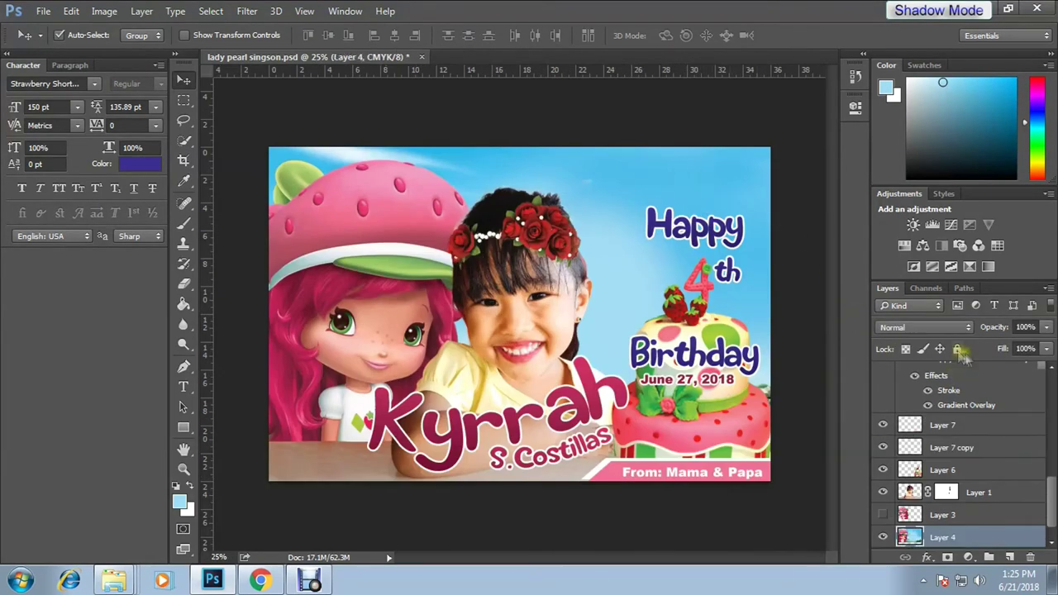
drag(678, 175, 666, 180)
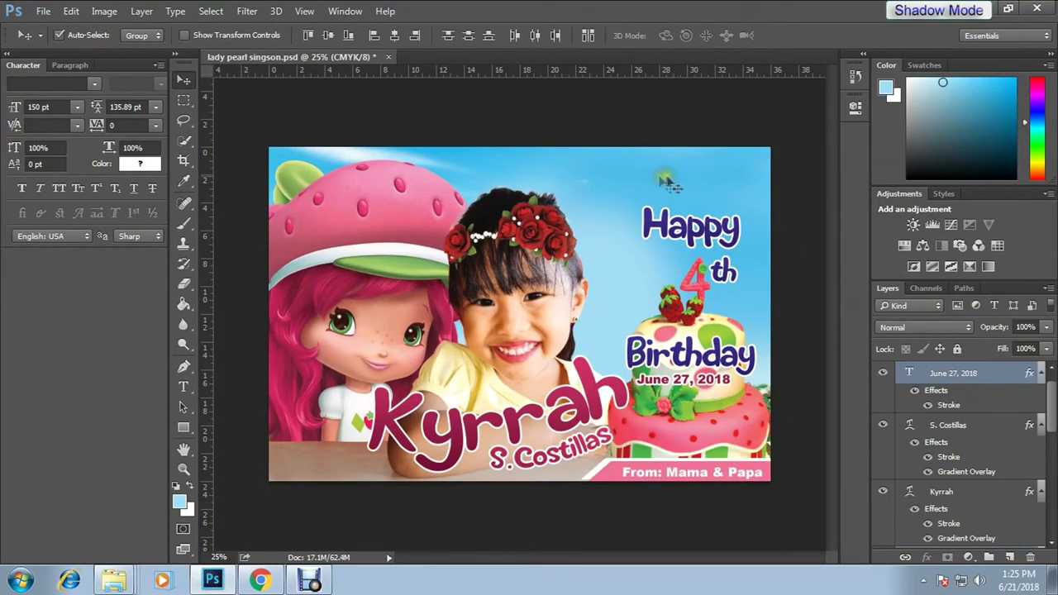
Nudge the selected birthday text layers left with the arrow keys and save with Ctrl+S.
key(ctrl+z)
key(Left)
key(Left)
key(shift+Left)
key(ctrl+s)
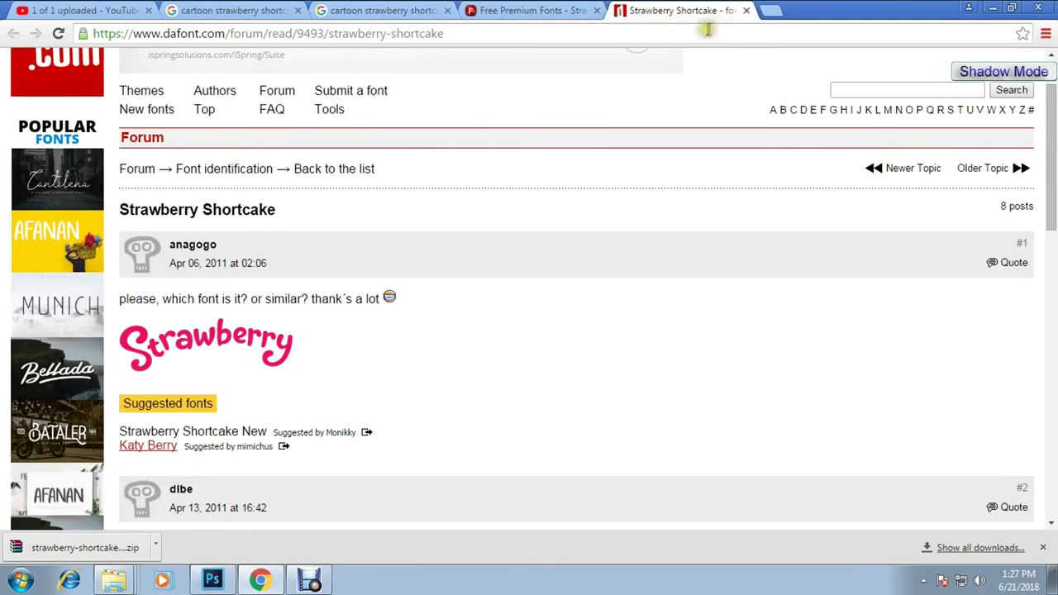
Close the dafont and Free Premium Fonts tabs and reload the Google search and YouTube upload tabs.
click(747, 10)
click(597, 10)
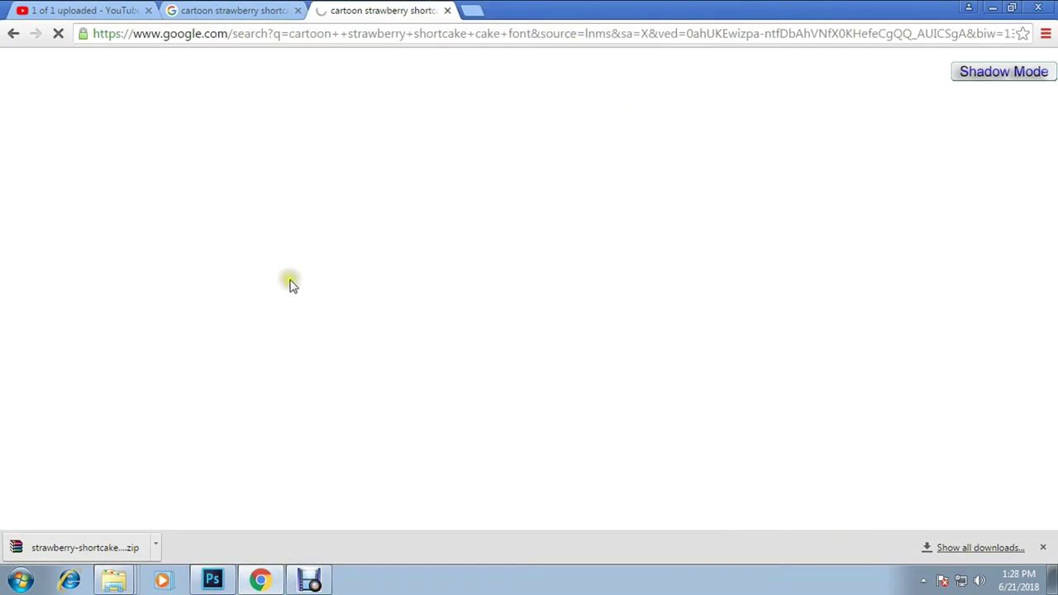
click(244, 10)
click(128, 10)
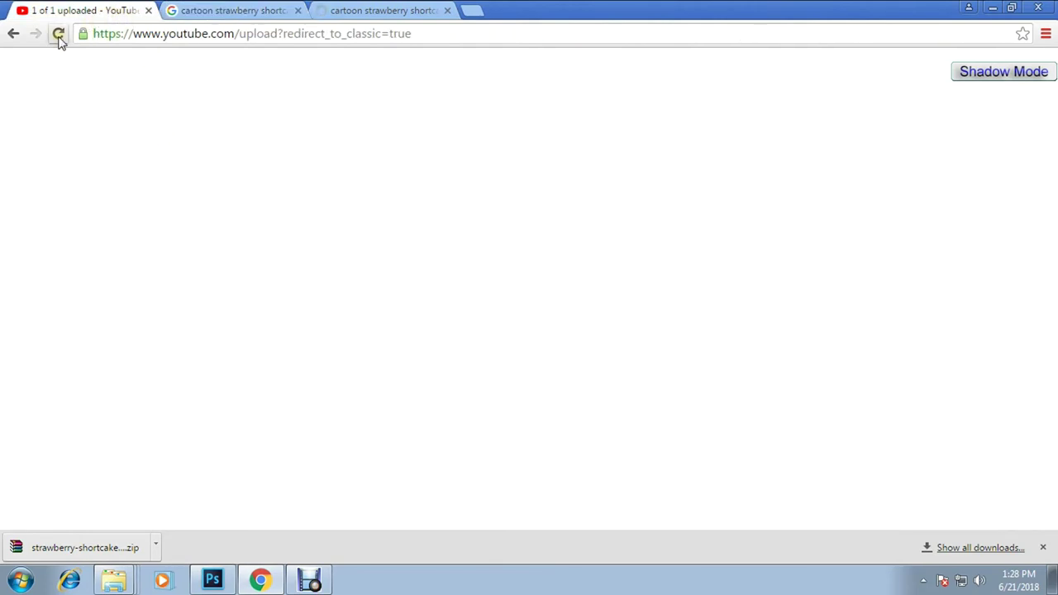
click(240, 10)
click(58, 34)
click(104, 10)
click(59, 33)
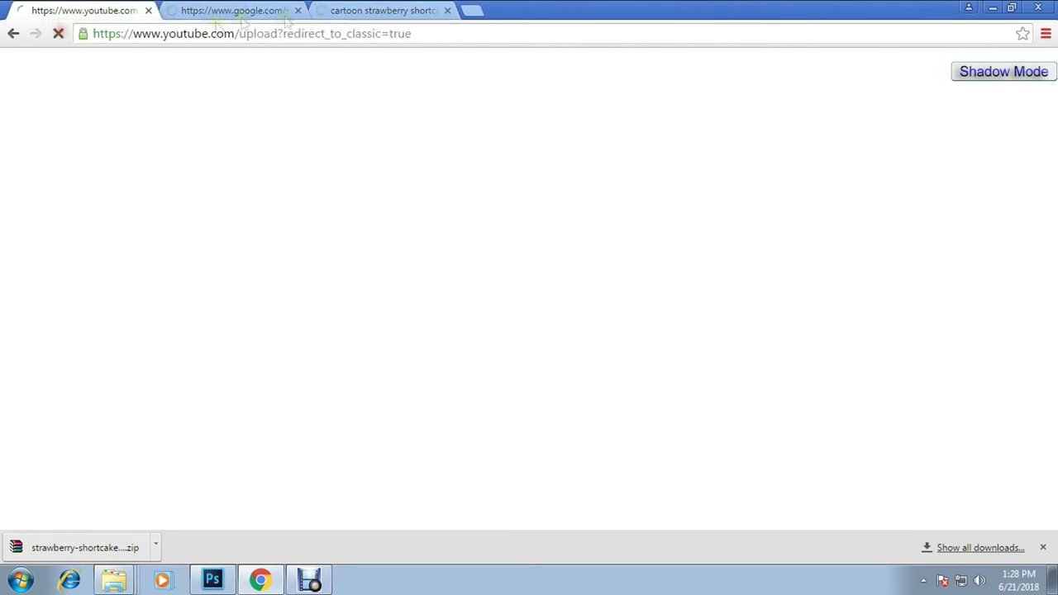
click(380, 10)
Show the Downloads folder and select the strawberry-shortcake-new font file.
click(310, 580)
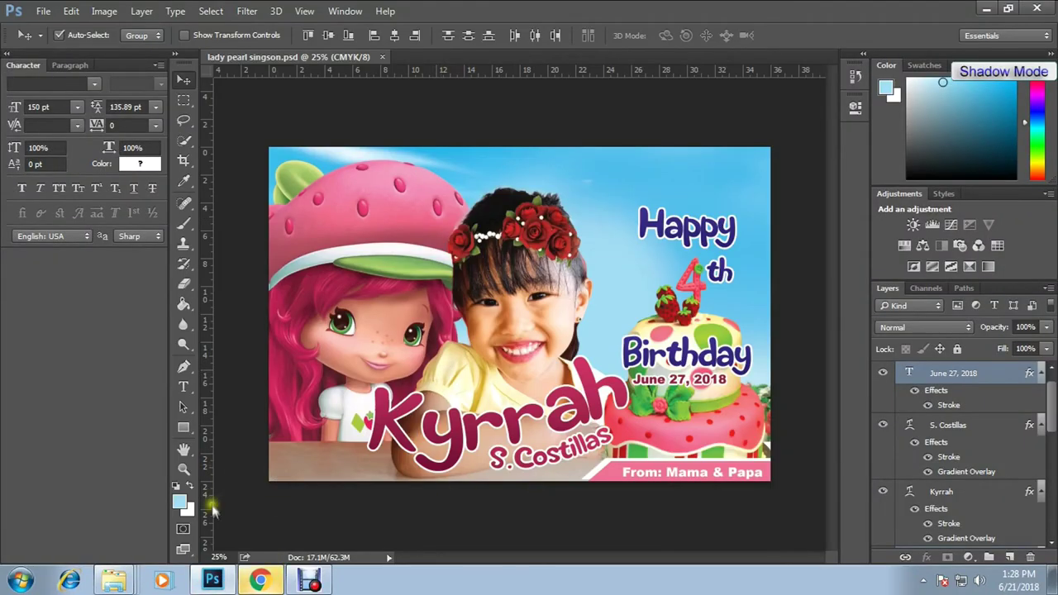
click(113, 580)
click(199, 136)
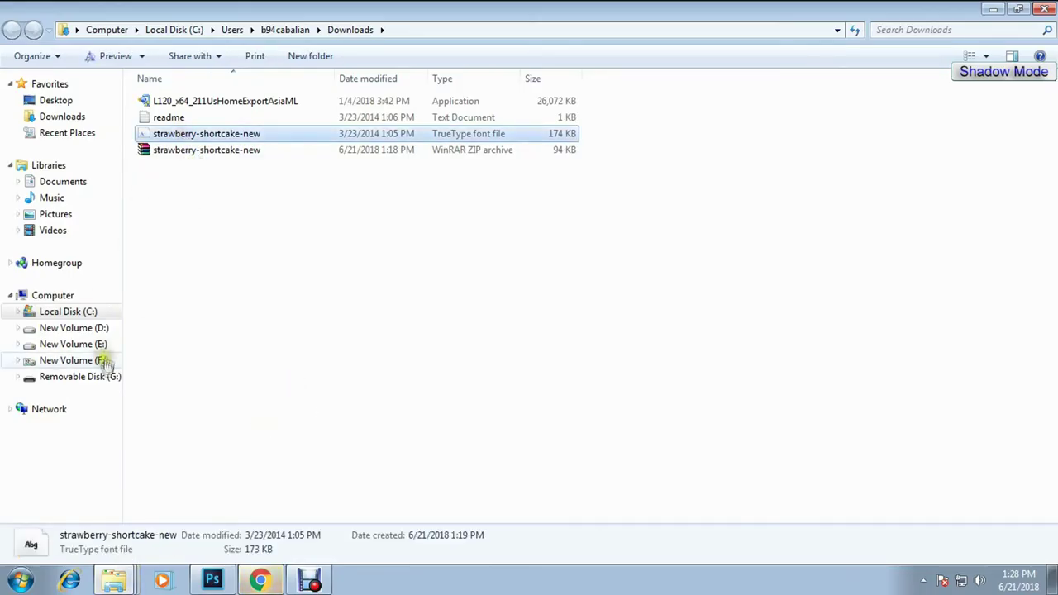
Browse New Volume (E:) fonts, then open PRODUCTION on New Volume (F:).
click(105, 346)
double_click(161, 135)
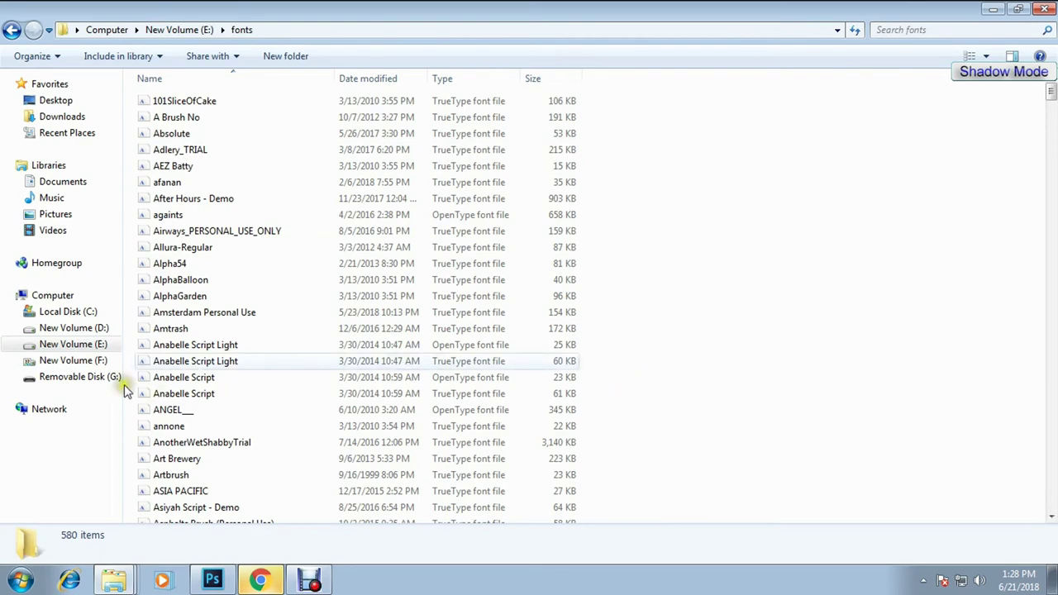
click(73, 360)
double_click(178, 163)
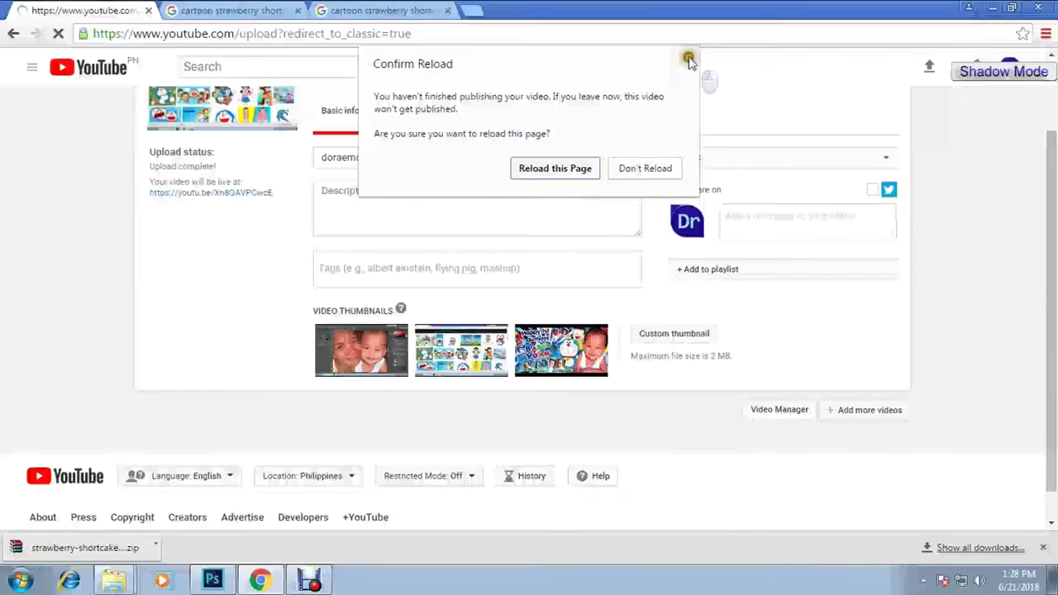
Publish the uploaded video on the YouTube upload page in Chrome.
click(687, 57)
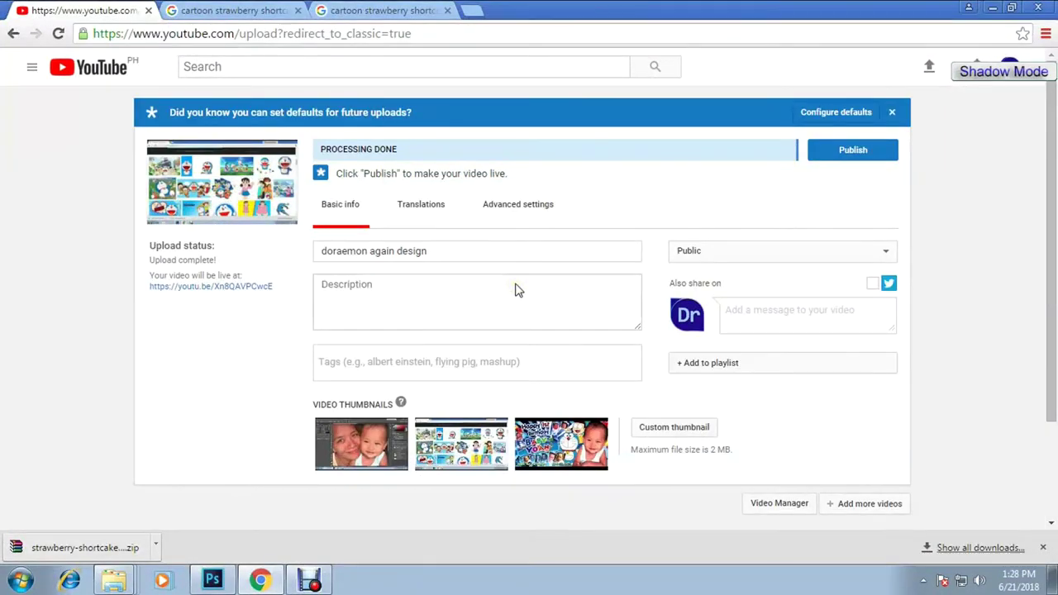
click(836, 157)
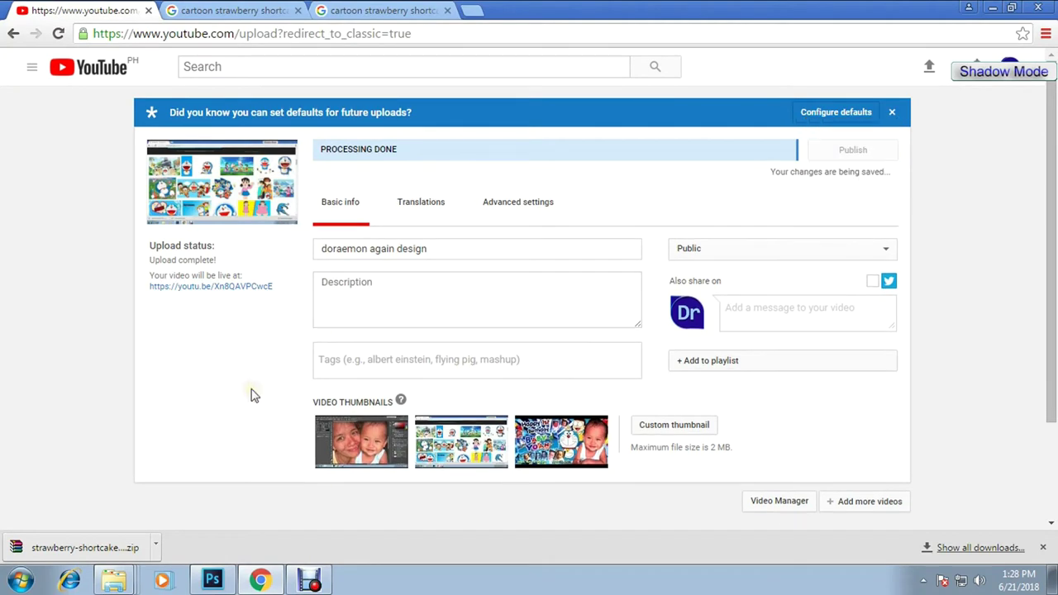
click(228, 10)
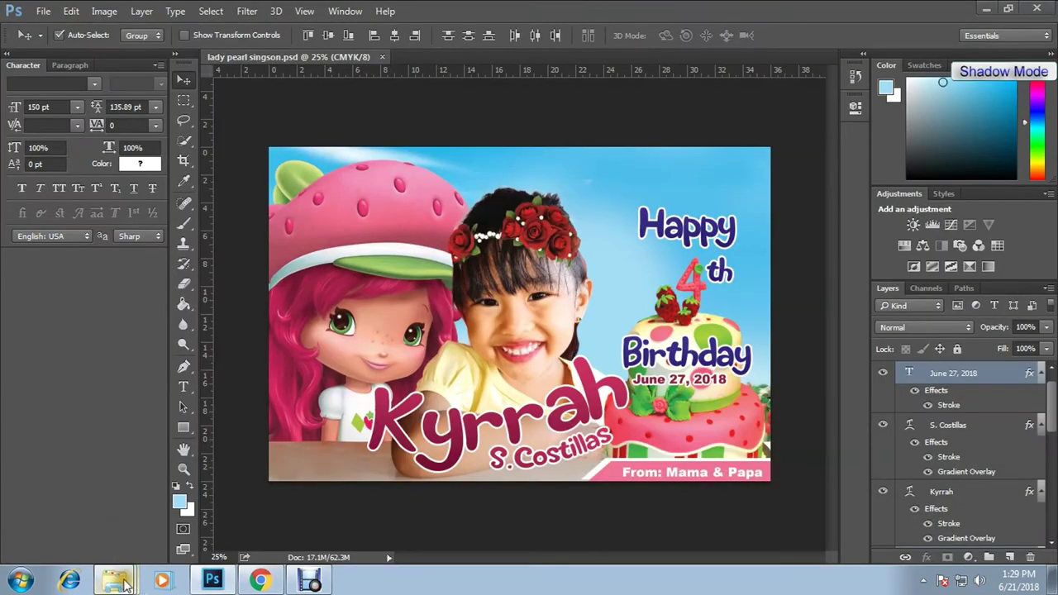
Open the Kaizer_X Files folder and its balloons subfolder in Explorer.
click(113, 581)
click(207, 312)
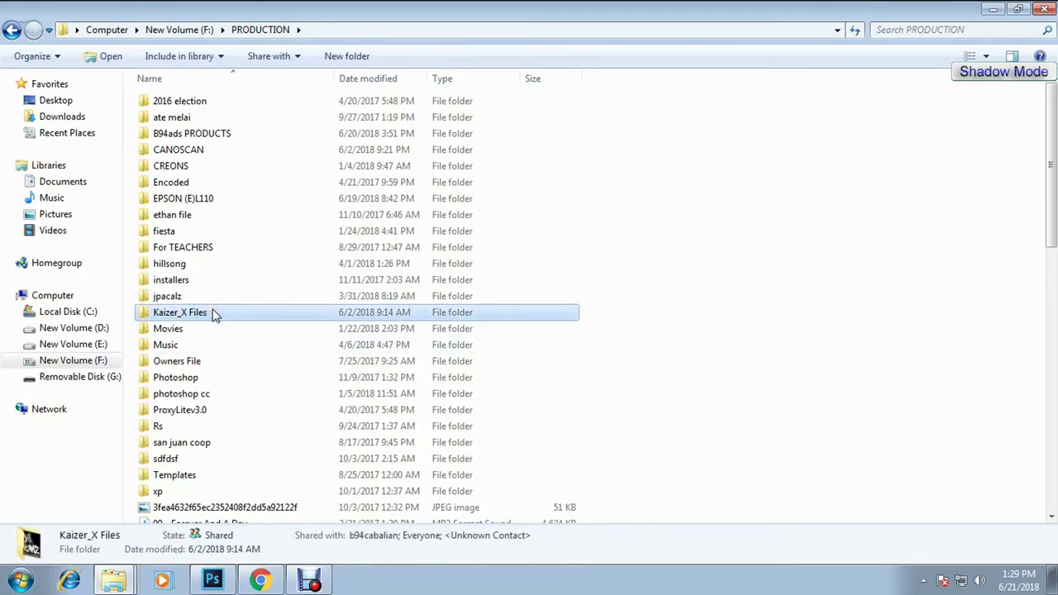
double_click(214, 312)
click(421, 115)
double_click(501, 116)
Drop Transparent_Bunch_Balloons_Clipart on the right, enlarge it, and move its layer below the headings.
drag(674, 239, 718, 308)
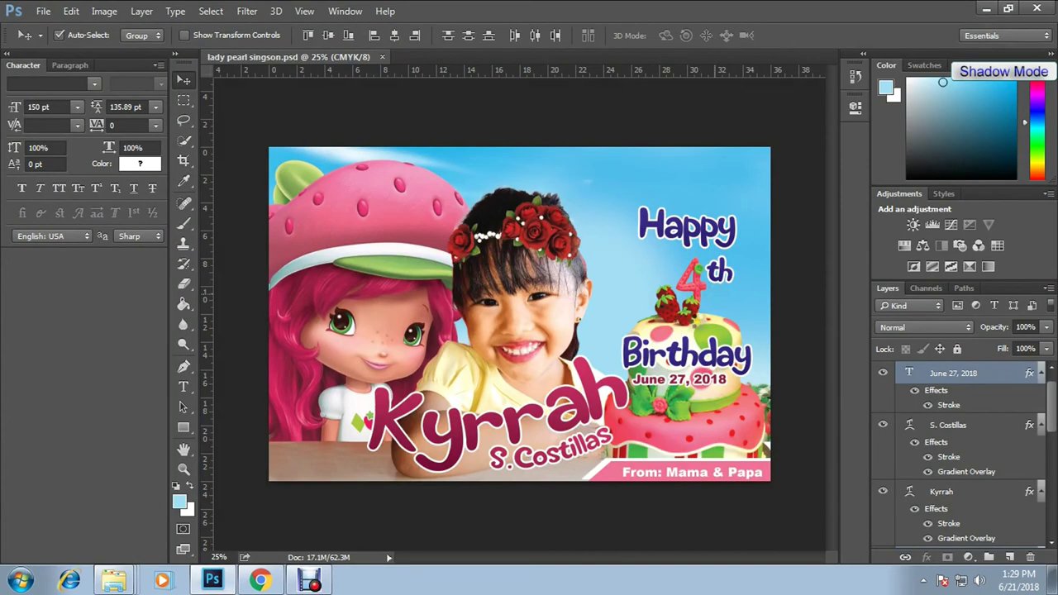
drag(711, 318, 711, 318)
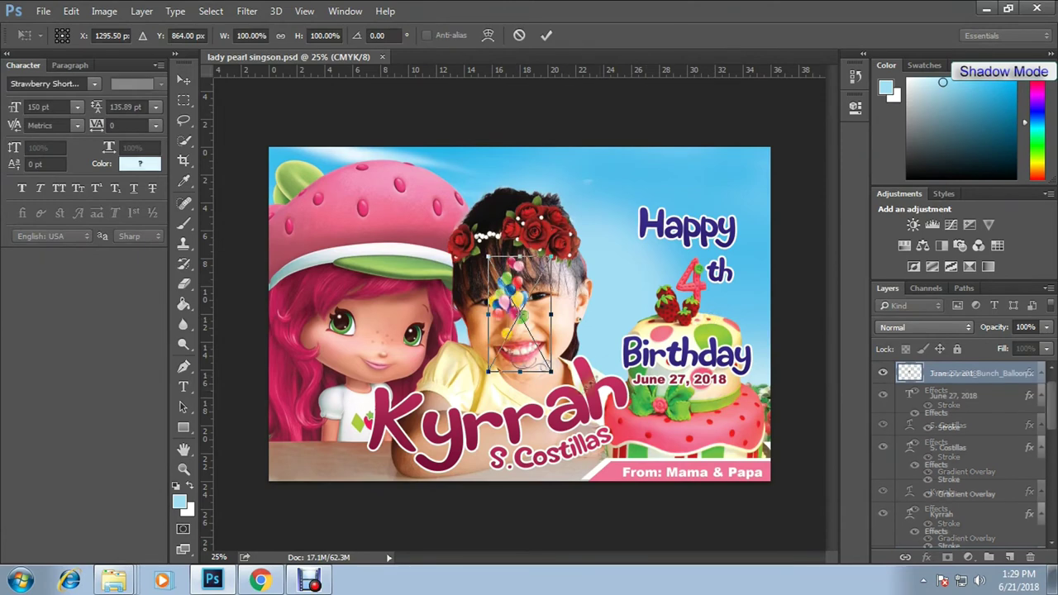
mouse_move(496, 546)
mouse_down()
mouse_move(645, 461)
mouse_move(579, 579)
mouse_up()
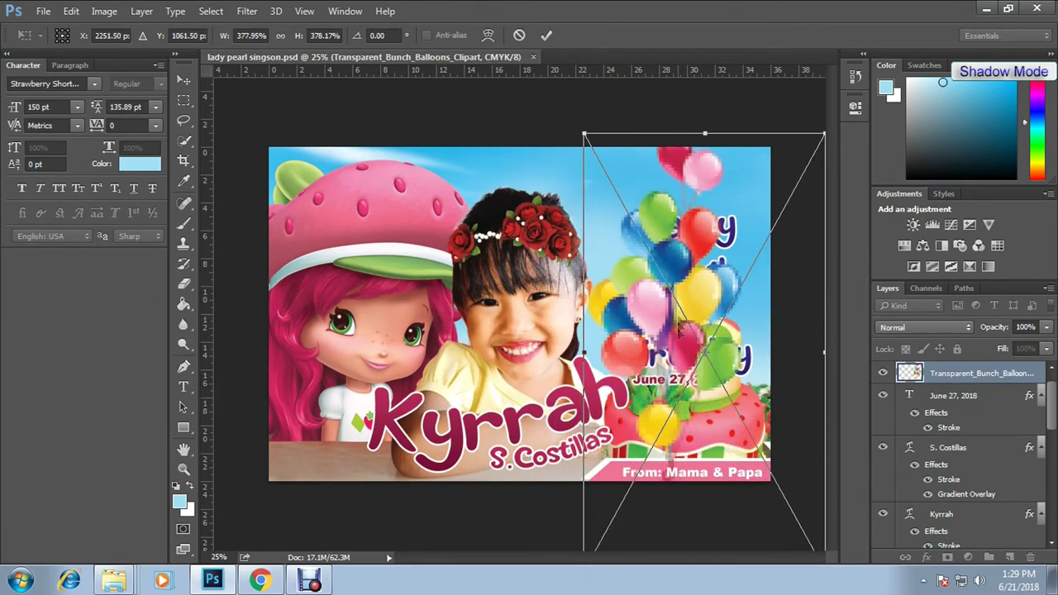
drag(687, 240, 740, 265)
key(Return)
drag(962, 587, 959, 481)
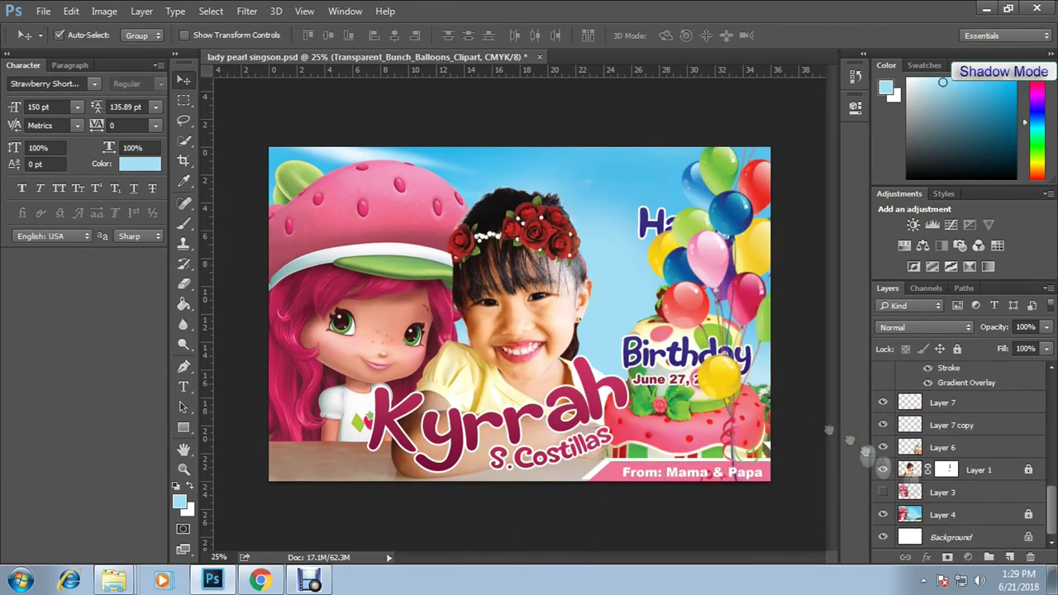
mouse_move(752, 286)
mouse_down()
mouse_move(749, 276)
mouse_move(751, 296)
mouse_up()
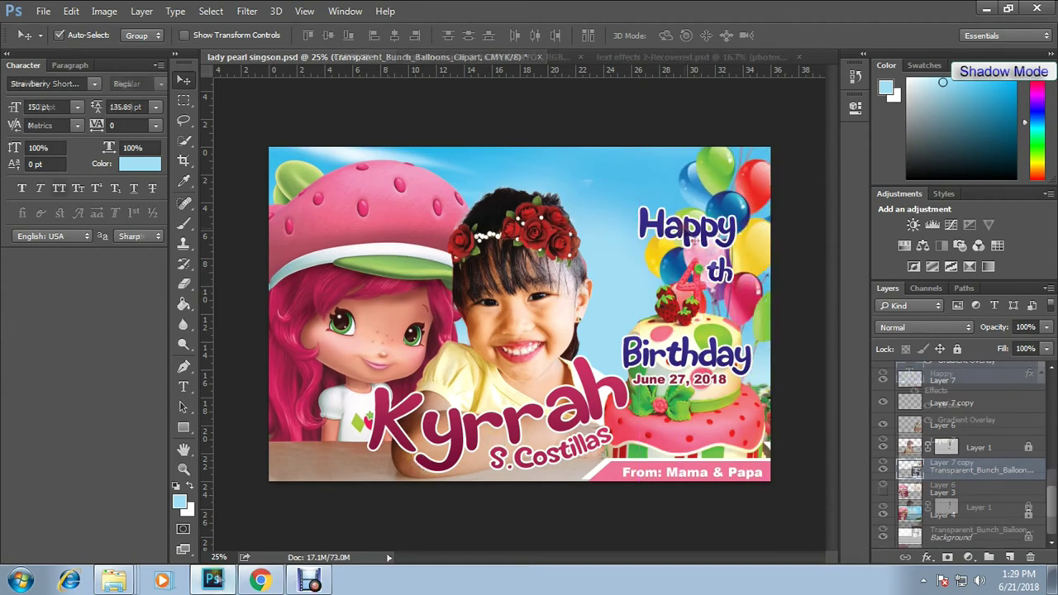
Paste the pink layer style onto Happy and Birthday and adjust Birthday's Stroke size.
right_click(946, 373)
click(686, 504)
right_click(948, 374)
click(686, 502)
double_click(949, 421)
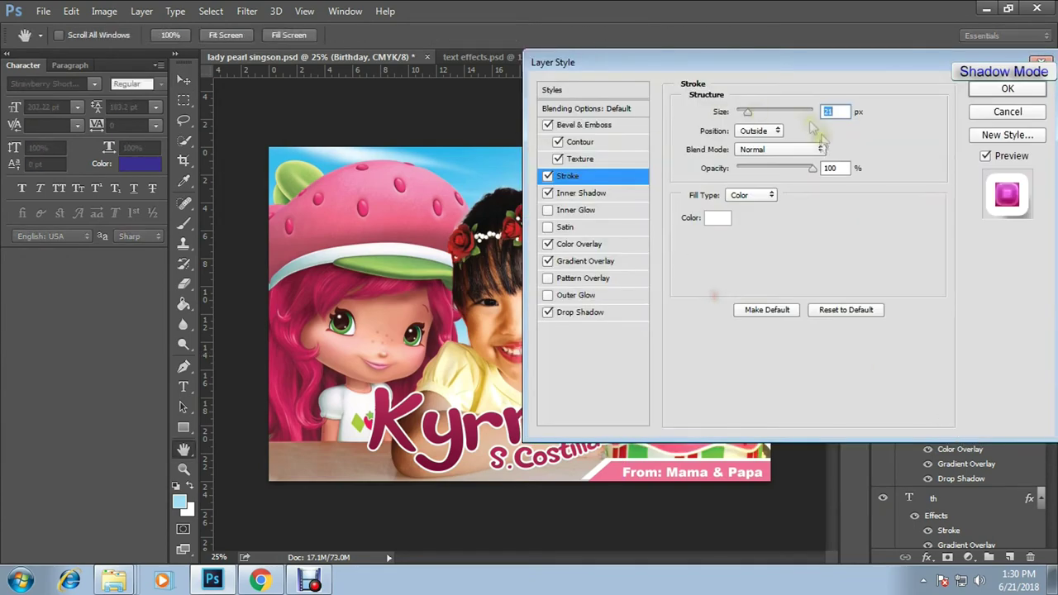
drag(579, 118, 835, 71)
drag(982, 120, 976, 123)
key(Return)
Copy Birthday's layer style and paste it onto Happy and th.
right_click(948, 374)
click(668, 519)
click(951, 434)
right_click(951, 434)
click(674, 533)
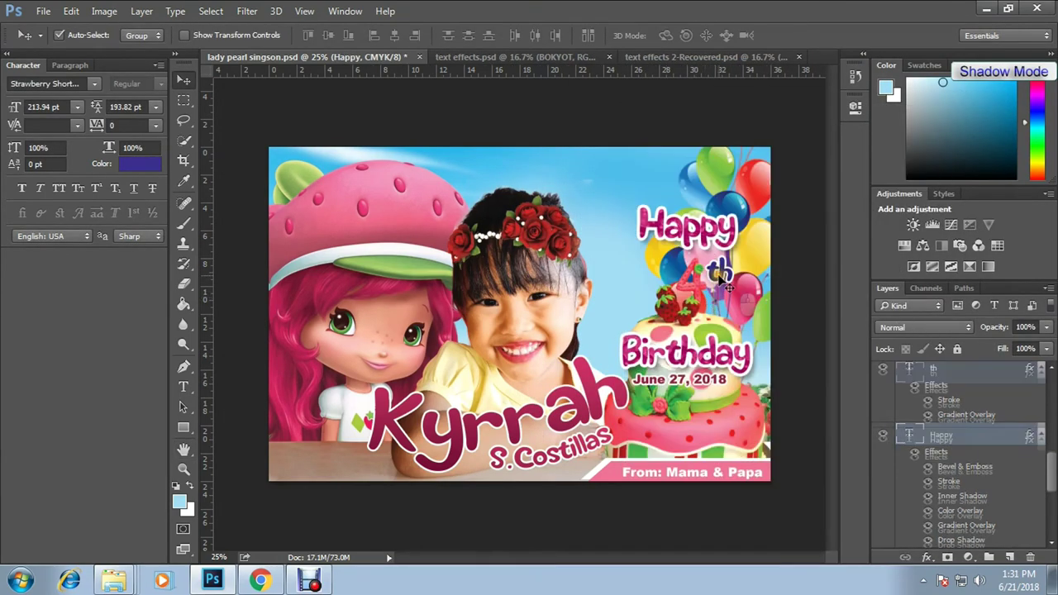
right_click(951, 372)
click(668, 533)
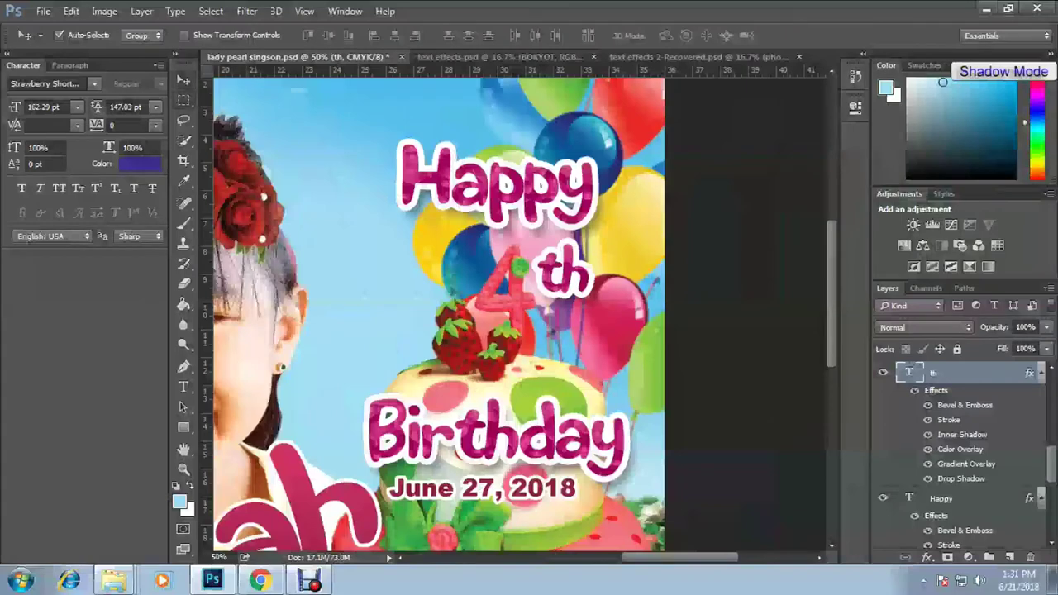
Switch to the Elliptical Marquee and draw a circular selection around the cake's 4.
click(184, 100)
right_click(184, 100)
click(256, 114)
drag(456, 235, 576, 352)
drag(1050, 463, 1047, 530)
drag(943, 425, 1007, 553)
Fill the circle with white on a new layer and move it beneath the 4 layer.
click(179, 501)
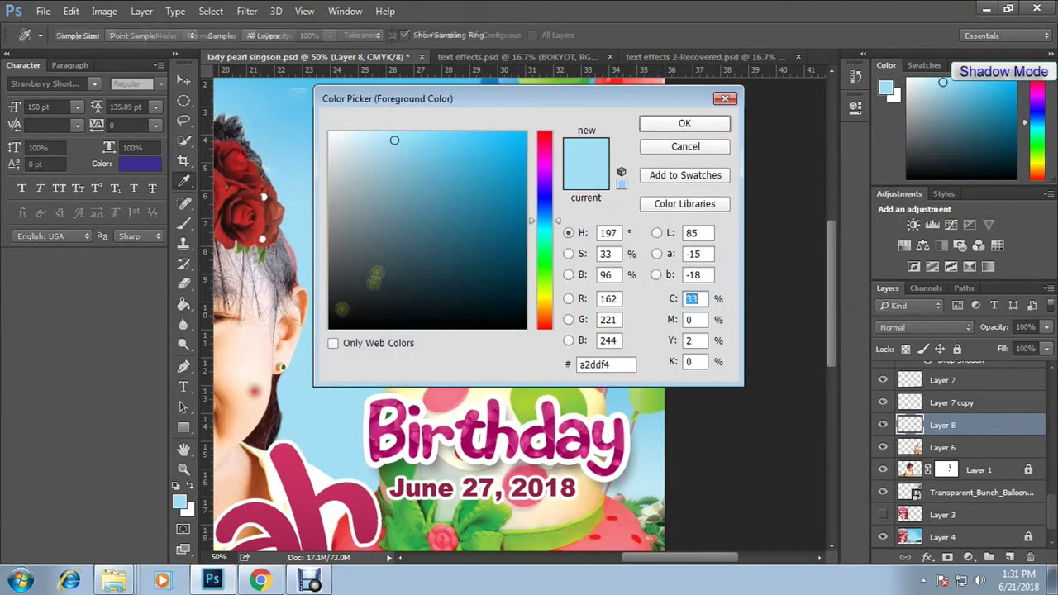
click(683, 123)
key(g)
click(512, 294)
key(m)
key(v)
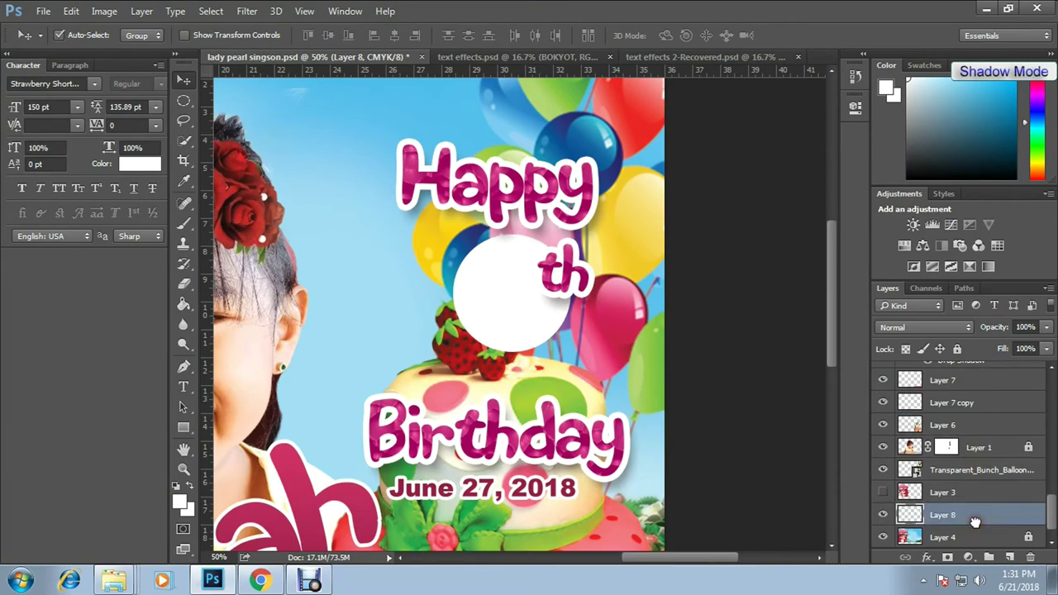
drag(962, 425, 964, 458)
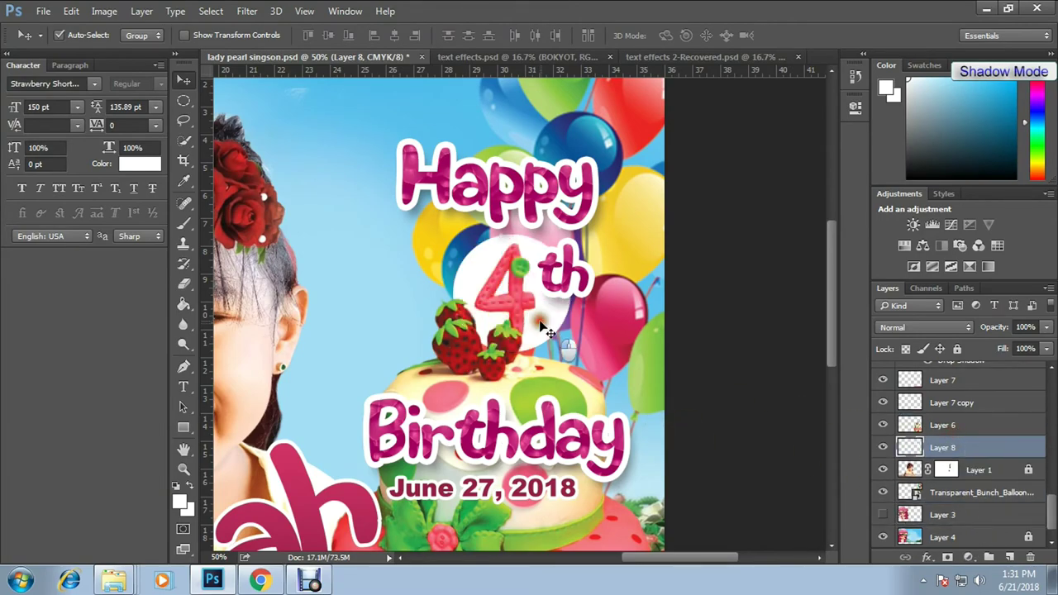
Review the 4th heading, check the th text, and make the white circle layer active.
key(ctrl+minus)
key(ctrl+plus)
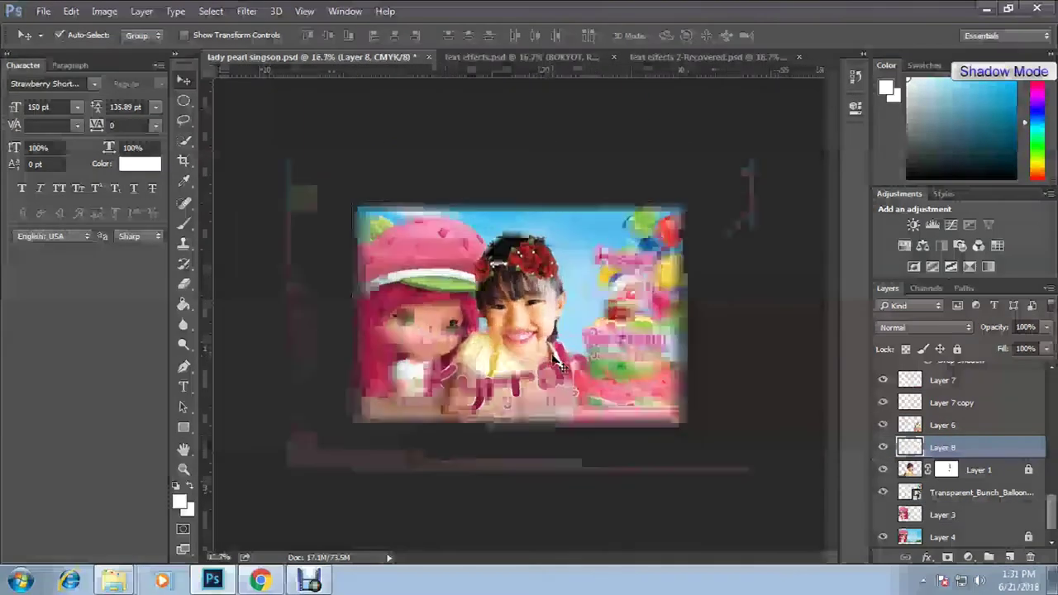
click(686, 257)
key(ctrl+t)
key(Return)
key(w)
scroll(669, 289, up, 2)
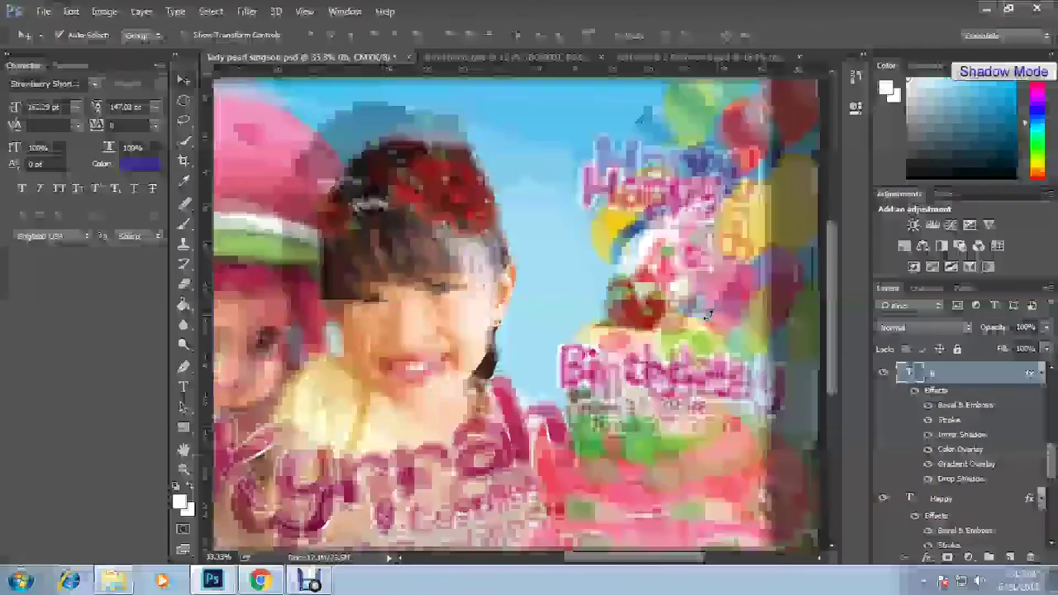
ctrl+click(584, 234)
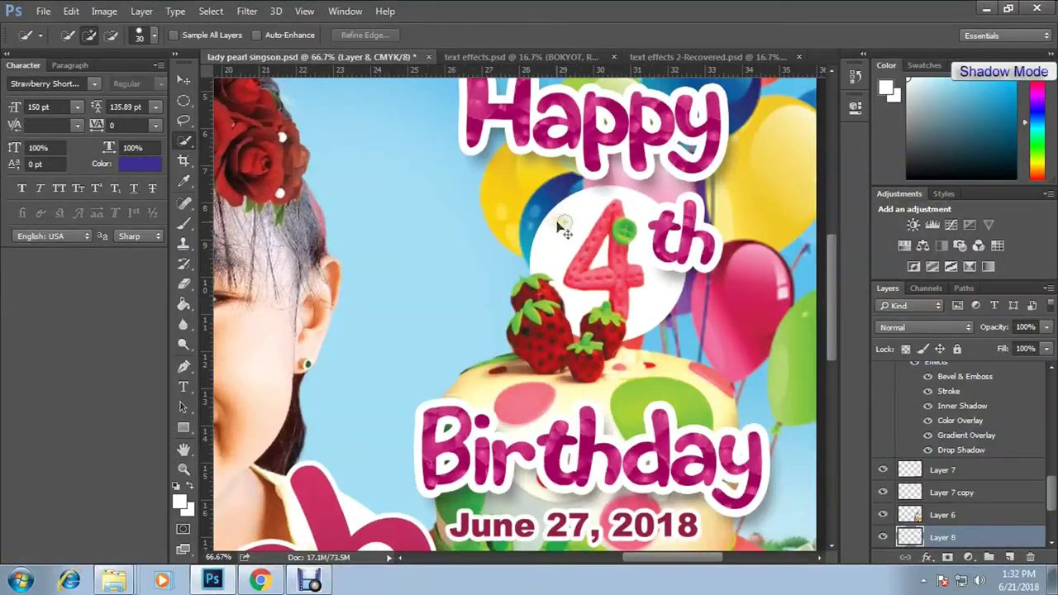
Quick-select the 4, the white circle and the strawberries.
drag(567, 236, 630, 279)
drag(648, 198, 608, 310)
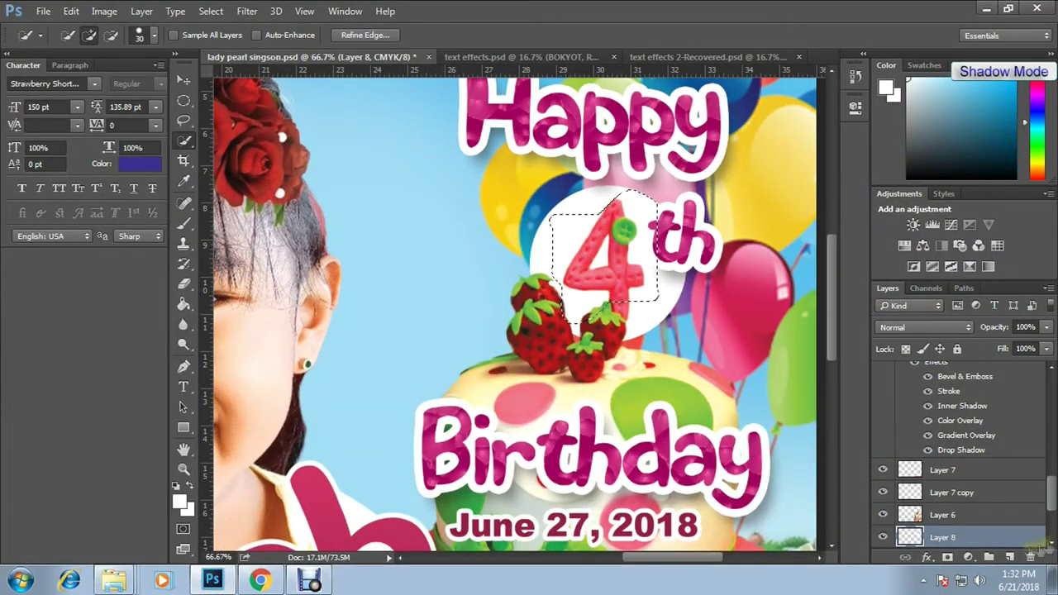
click(883, 538)
mouse_move(570, 323)
mouse_down()
mouse_move(549, 236)
mouse_move(627, 218)
mouse_up()
drag(628, 258, 626, 355)
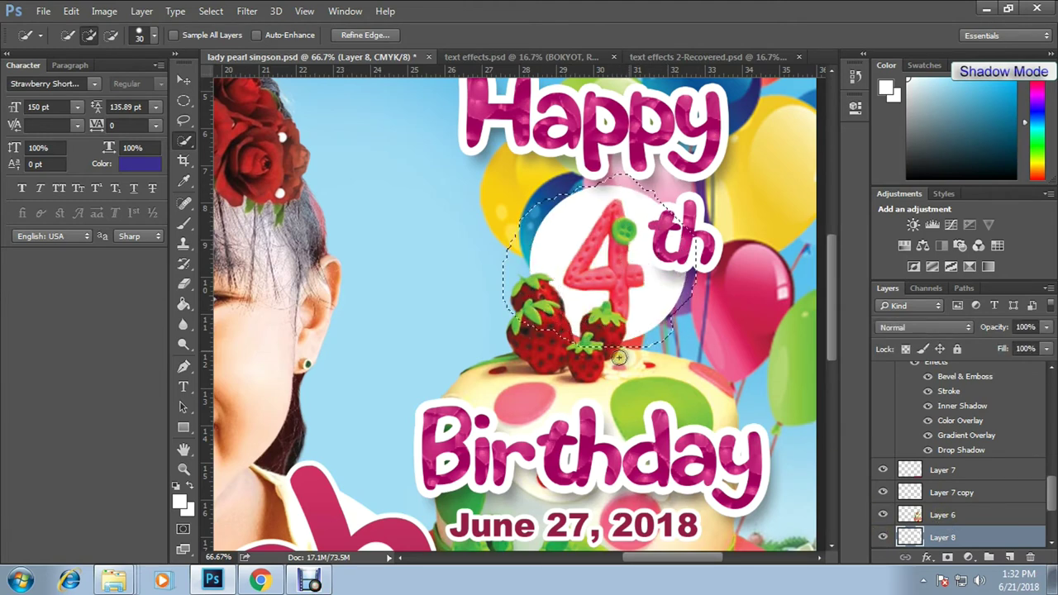
On new Layer 9, paint black over the 4 with a small brush, erase extras, and deselect.
click(1007, 558)
key(bracketleft)
key(bracketleft)
key(bracketleft)
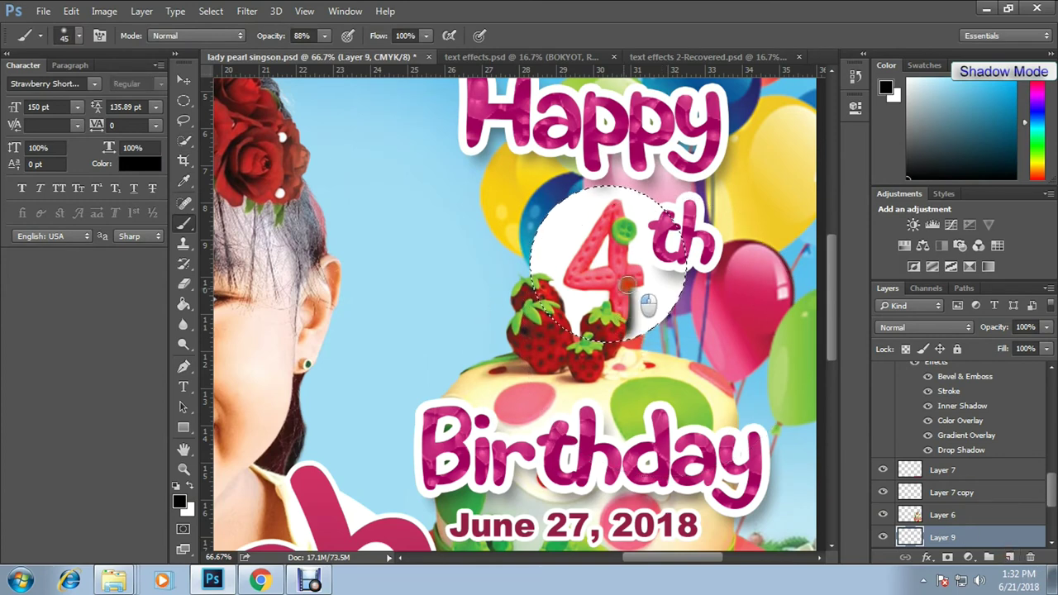
click(607, 230)
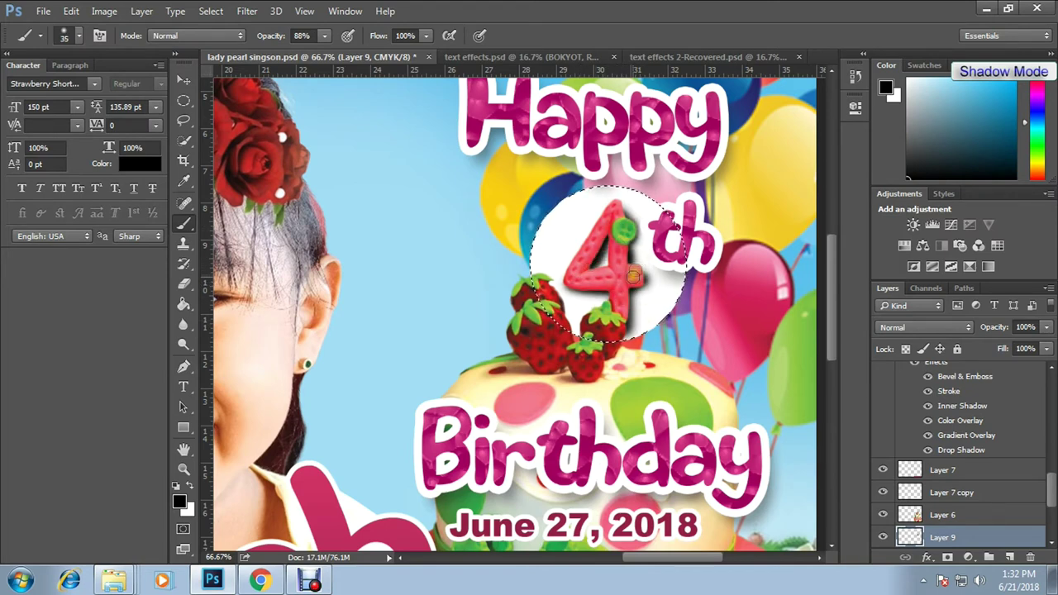
key(e)
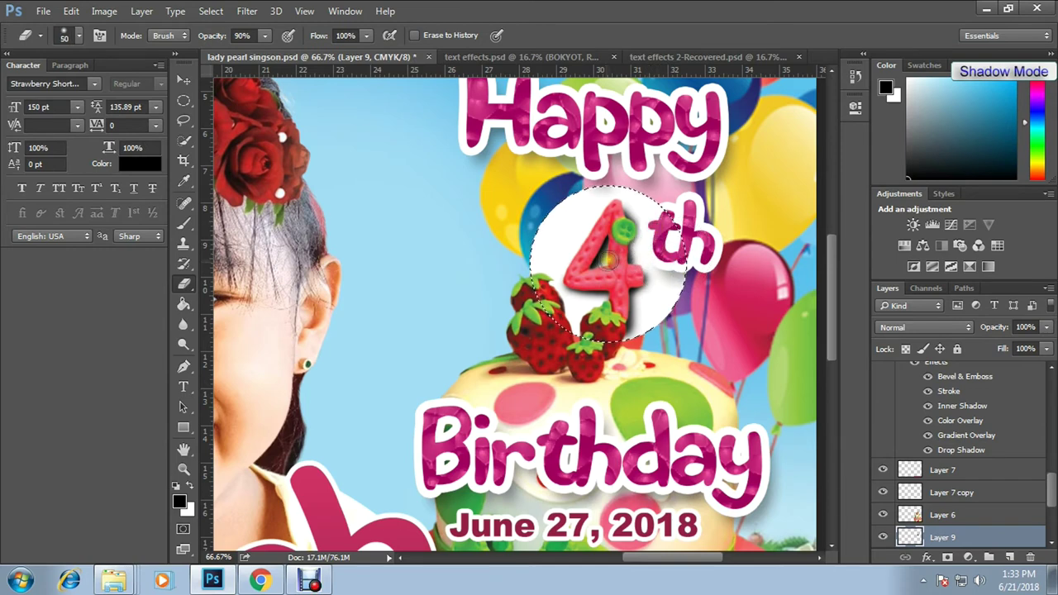
key(ctrl+d)
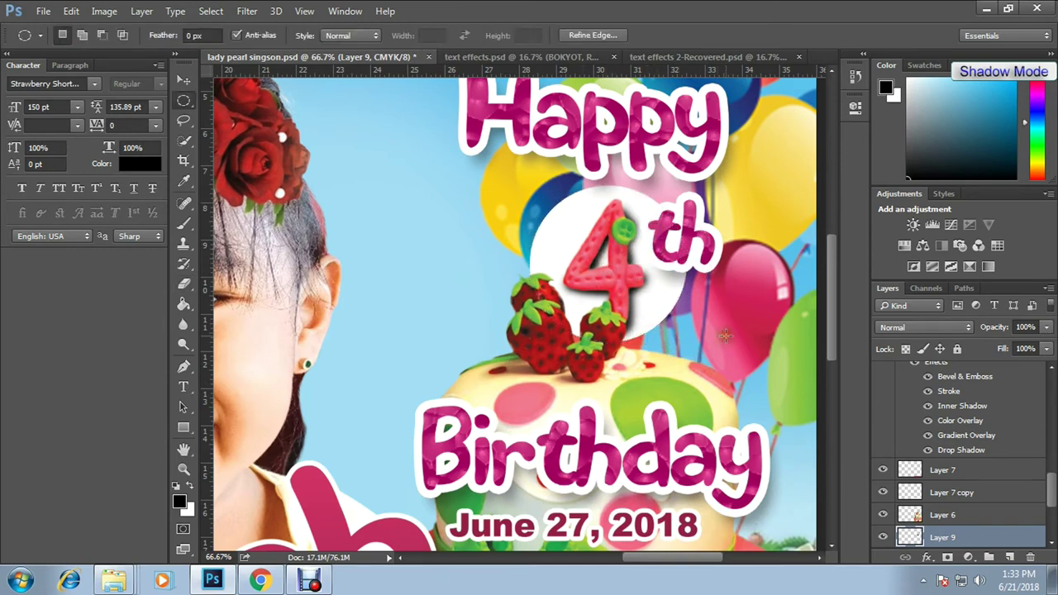
Review the whole card and select the th and Kyrrah text layers.
key(v)
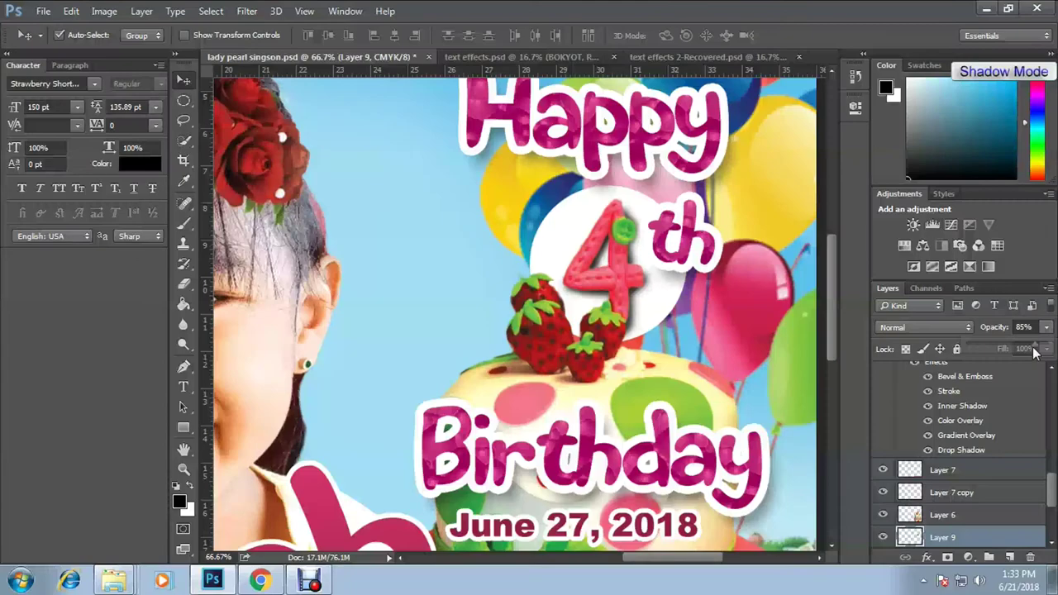
key(ctrl+minus)
key(ctrl+minus)
key(ctrl+minus)
key(ctrl+minus)
key(ctrl+plus)
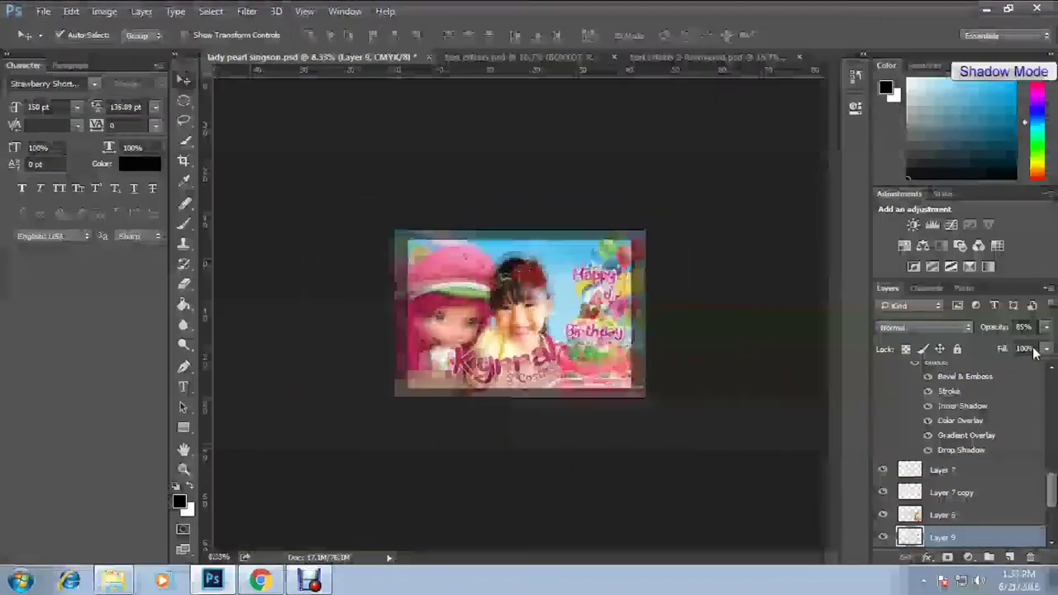
click(728, 296)
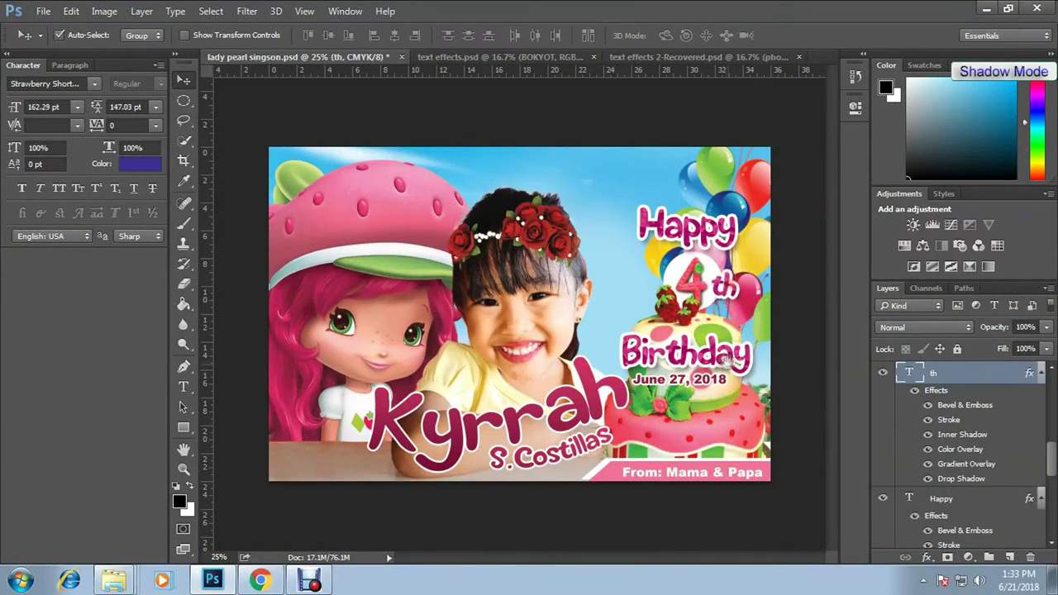
click(511, 419)
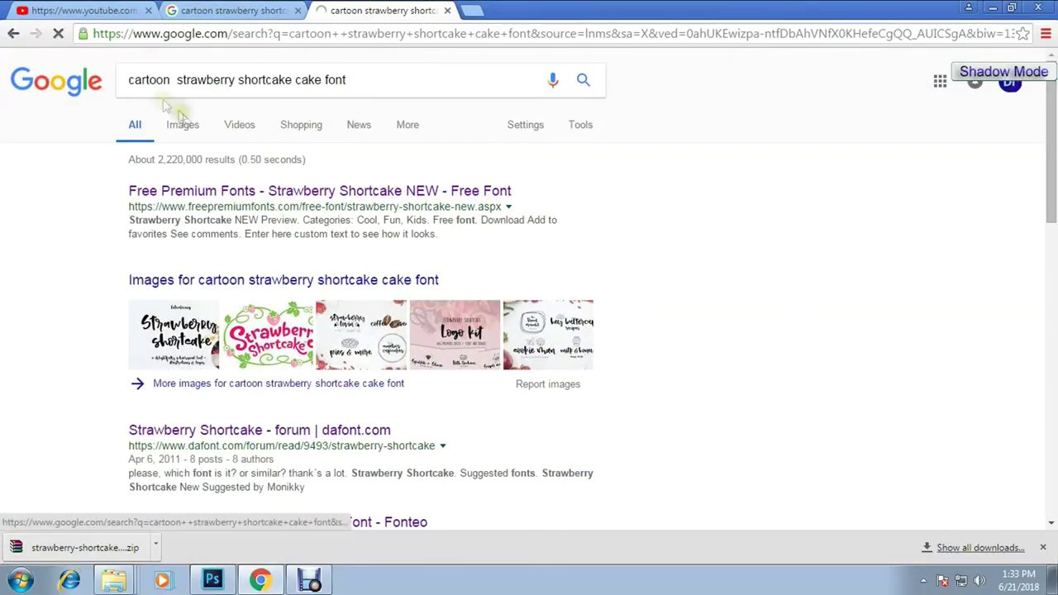
Return to editing the doraemon again design video and choose a custom thumbnail.
click(106, 10)
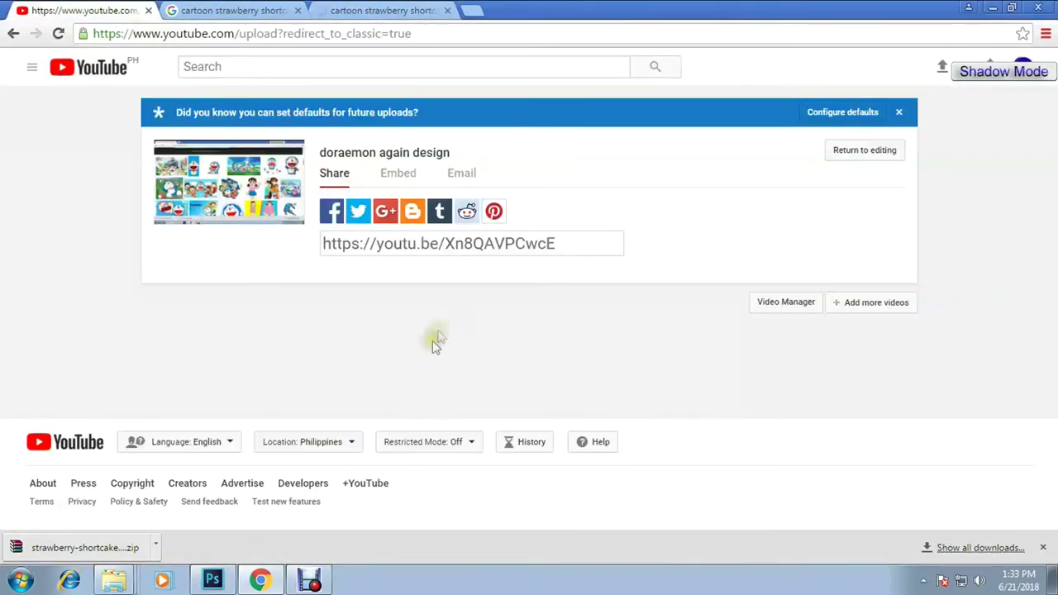
click(848, 161)
scroll(579, 311, down, 1)
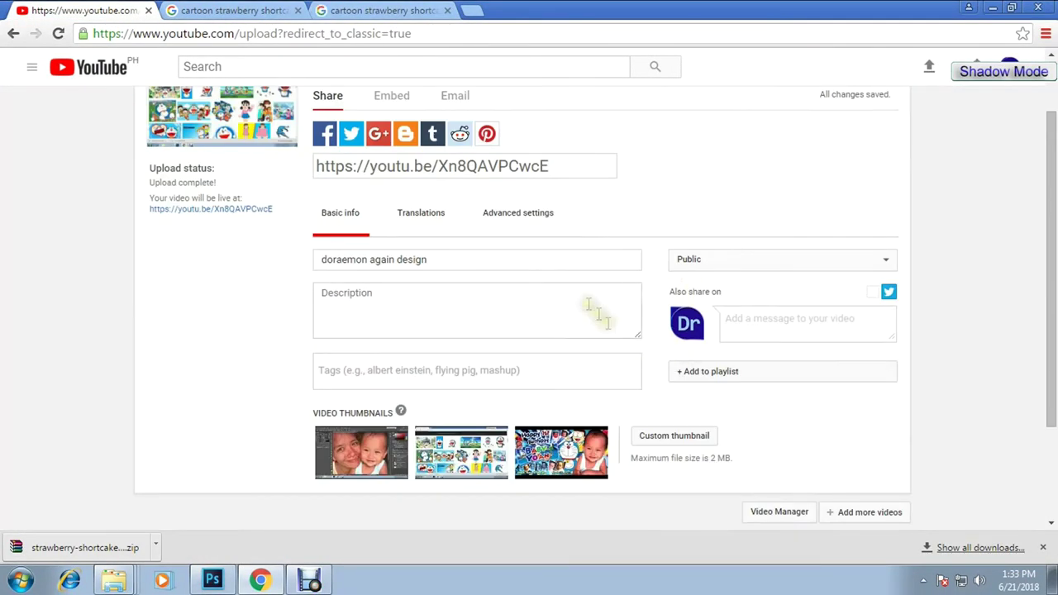
click(653, 445)
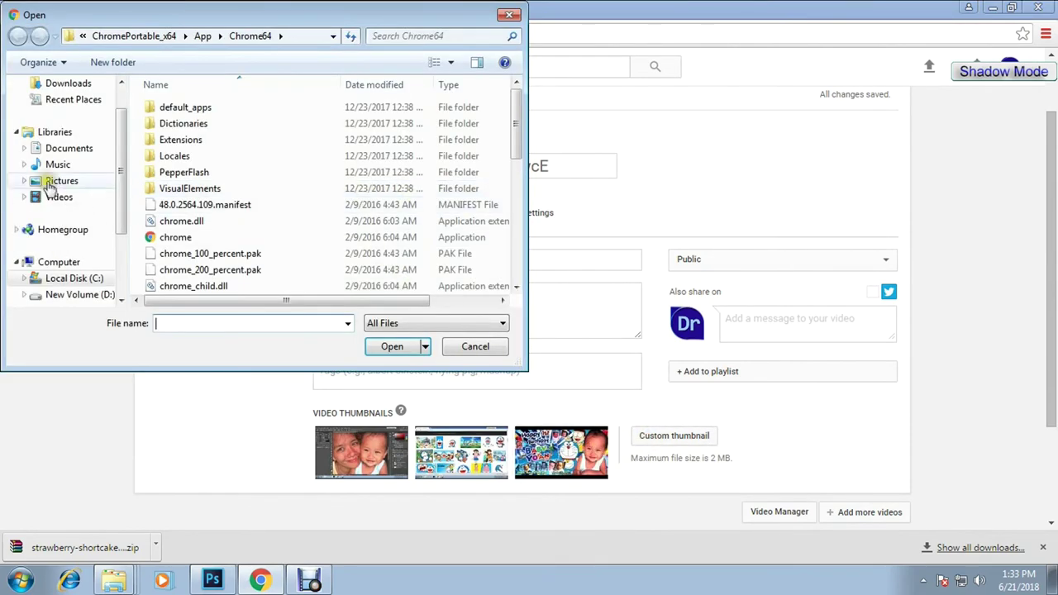
Upload thumbnails 7 from Documents as the video's custom thumbnail.
click(451, 62)
click(508, 43)
drag(515, 133, 517, 258)
click(458, 220)
click(392, 346)
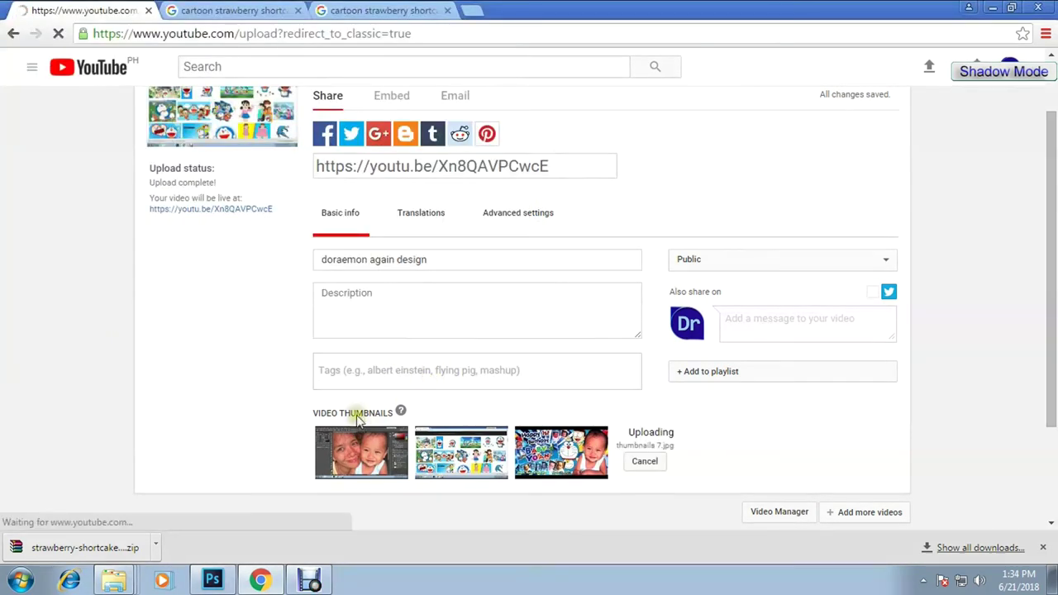
Glance at the Google Images results, then return to the zoomed-out invitation.
click(222, 10)
click(212, 580)
key(ctrl+minus)
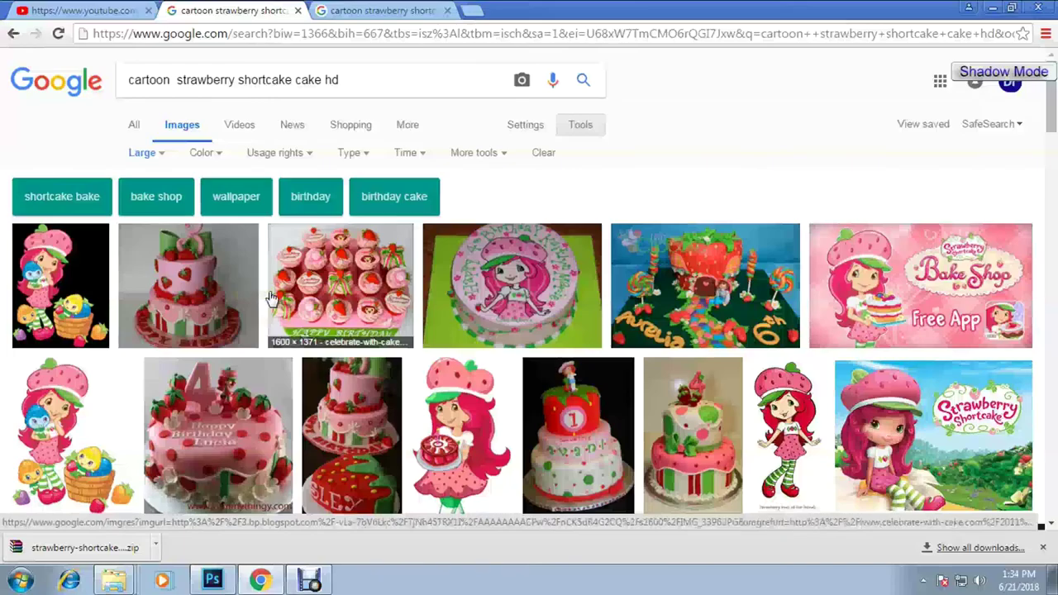
Find the Strawberry Shortcake logo in the font results and copy the image.
click(218, 430)
scroll(442, 347, down, 4)
click(380, 10)
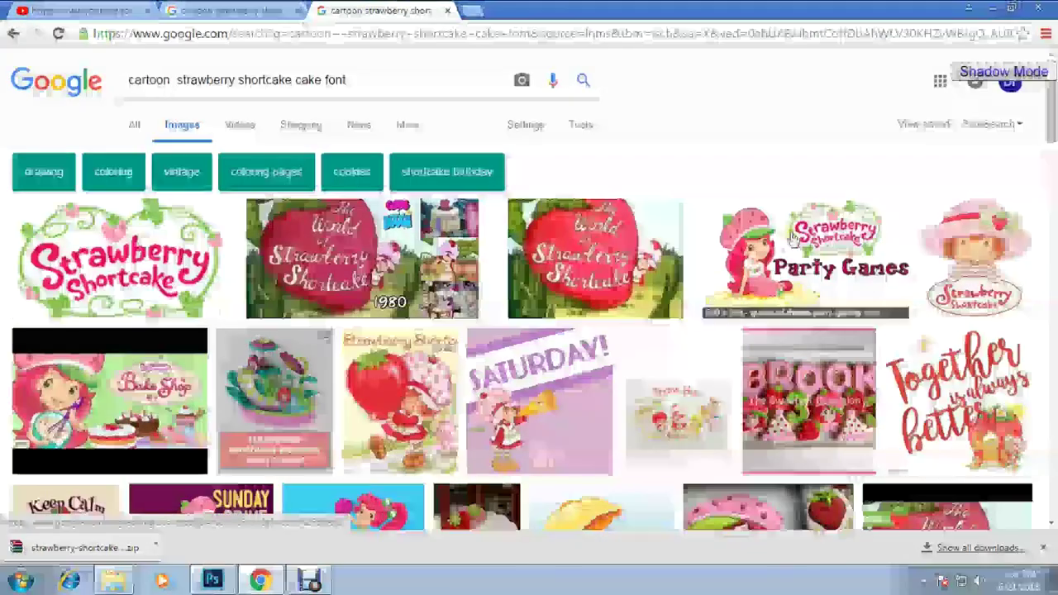
click(788, 251)
click(861, 207)
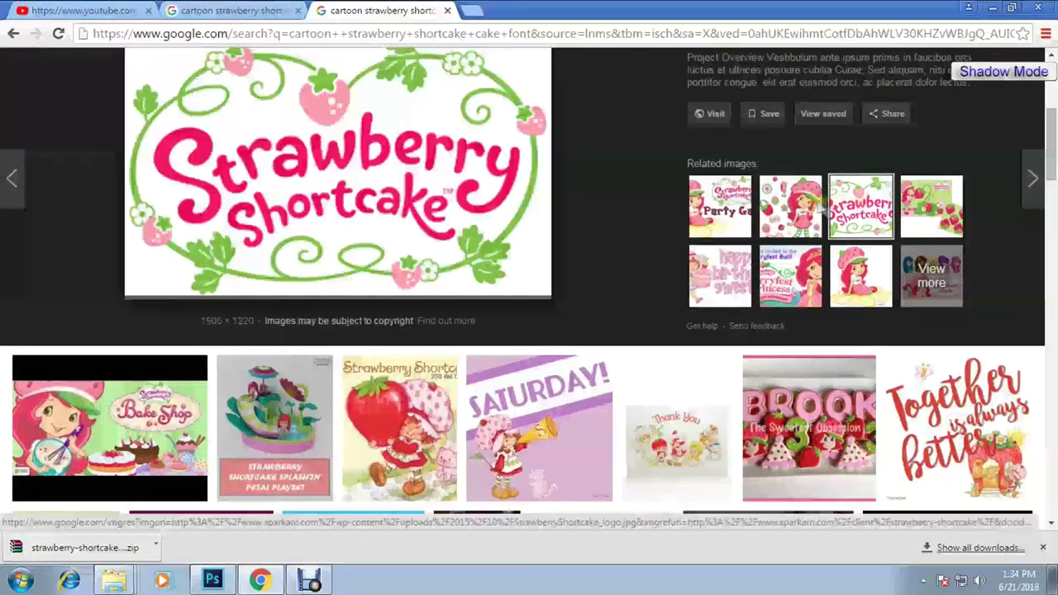
right_click(326, 303)
click(376, 467)
Paste the logo into the invitation as Layer 10, shrink it and move it lower.
key(alt+Tab)
key(ctrl+v)
key(ctrl+t)
key(Return)
drag(571, 318, 566, 401)
key(ctrl+t)
drag(626, 478, 586, 445)
key(Return)
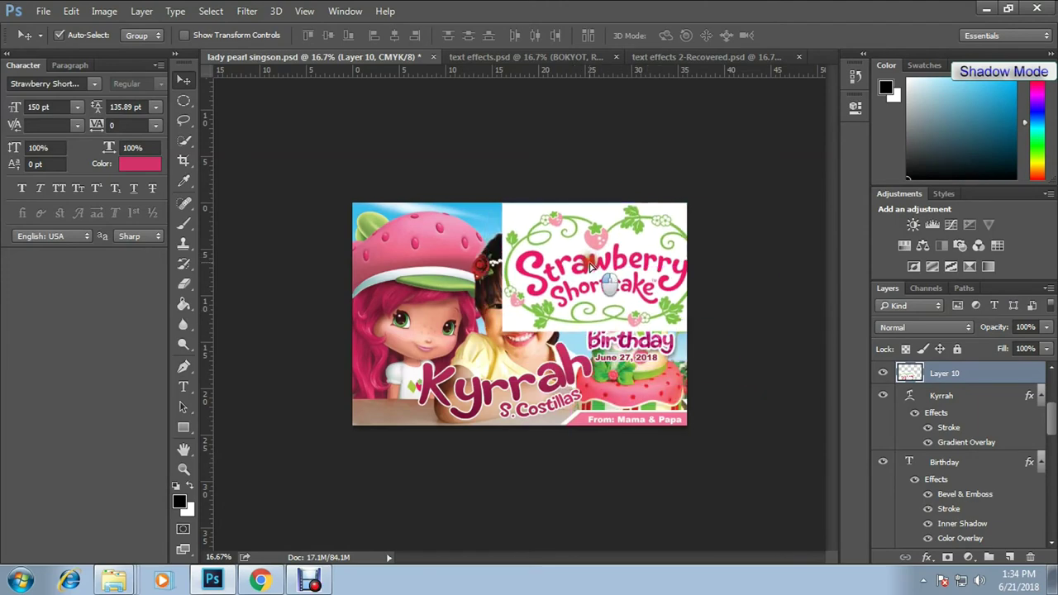
Move S. Costillas below the logo, fade the logo to 50% and shift it down-right.
drag(481, 386, 481, 394)
key(ctrl+plus)
drag(545, 405, 546, 442)
click(454, 376)
key(5)
mouse_move(454, 377)
mouse_down()
mouse_move(462, 429)
mouse_move(657, 420)
mouse_up()
Nudge the girl's photo and background layers upward.
click(408, 170)
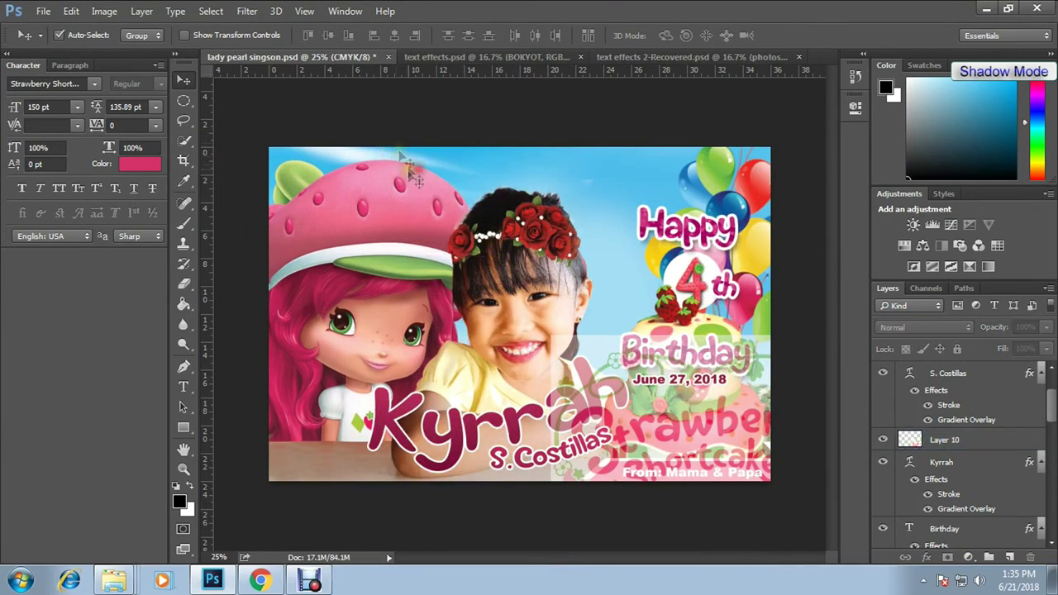
click(559, 298)
shift+click(372, 273)
key(shift+Up)
key(shift+Up)
key(shift+Up)
key(shift+Up)
key(shift+Up)
key(shift+Up)
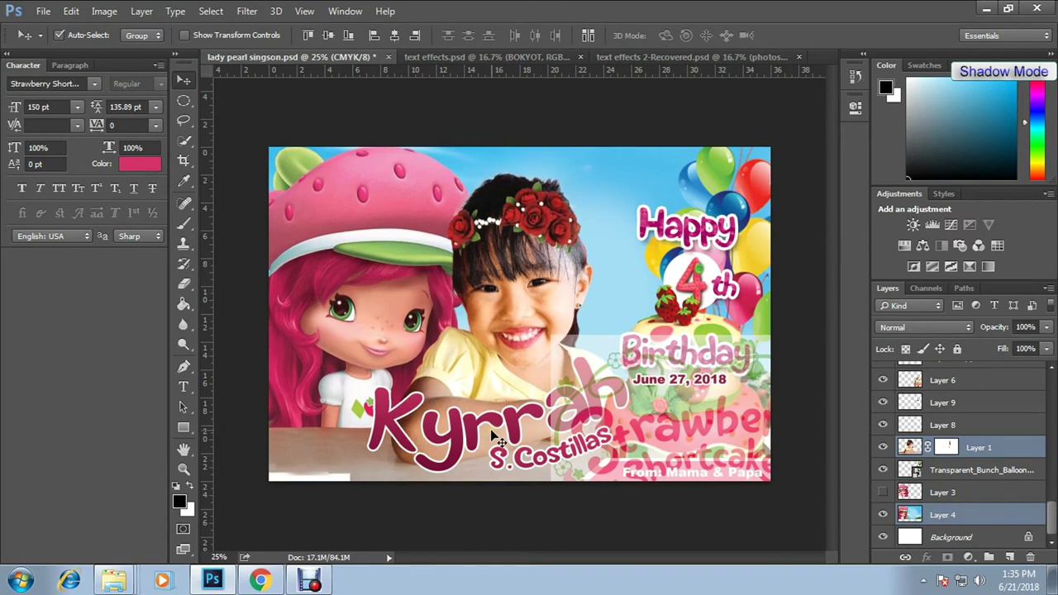
Place the logo over Kyrrah, resize it to about 88% and reshape, then restore full opacity.
drag(620, 398, 408, 385)
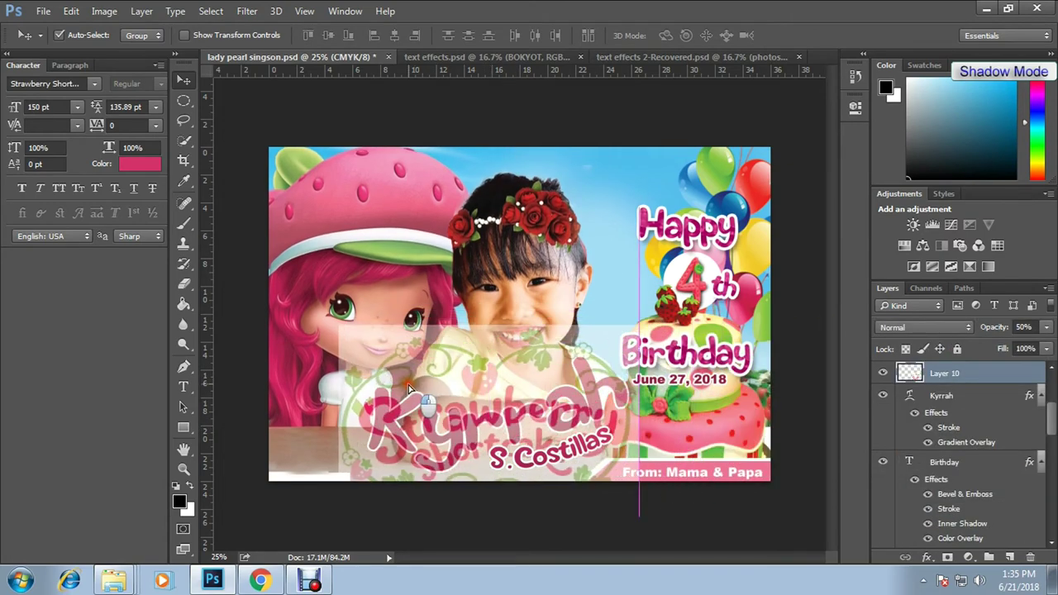
key(ctrl+t)
drag(633, 537, 596, 514)
drag(561, 423, 660, 428)
drag(514, 503, 514, 492)
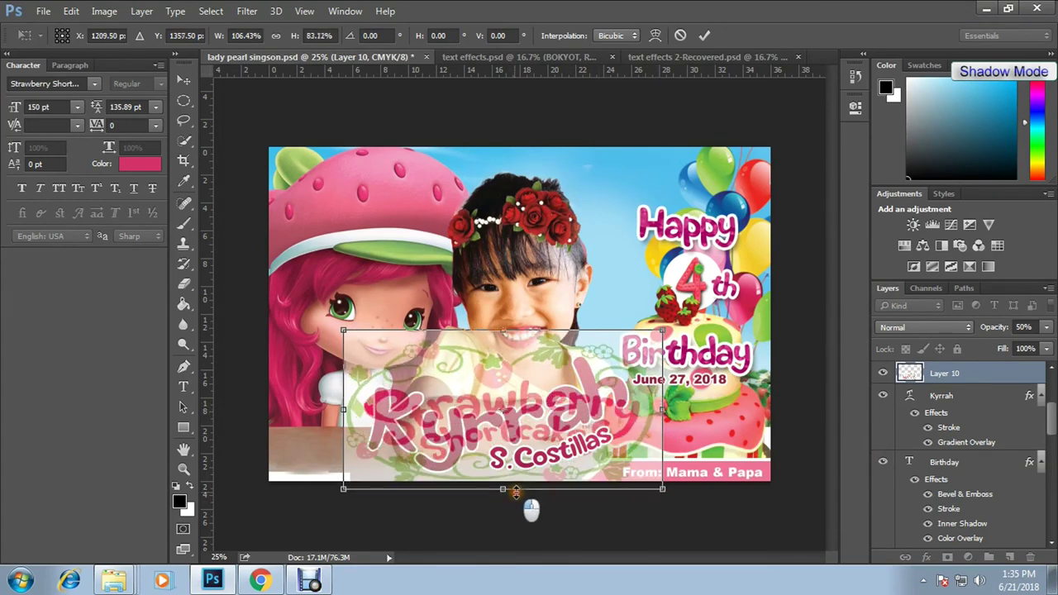
drag(502, 331, 506, 348)
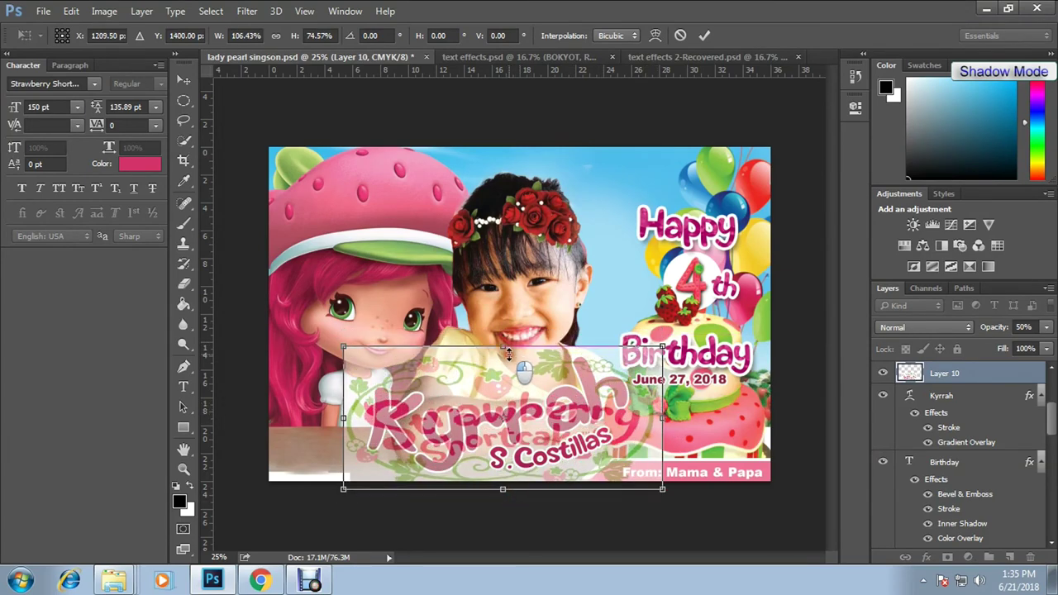
key(Return)
key(9)
key(9)
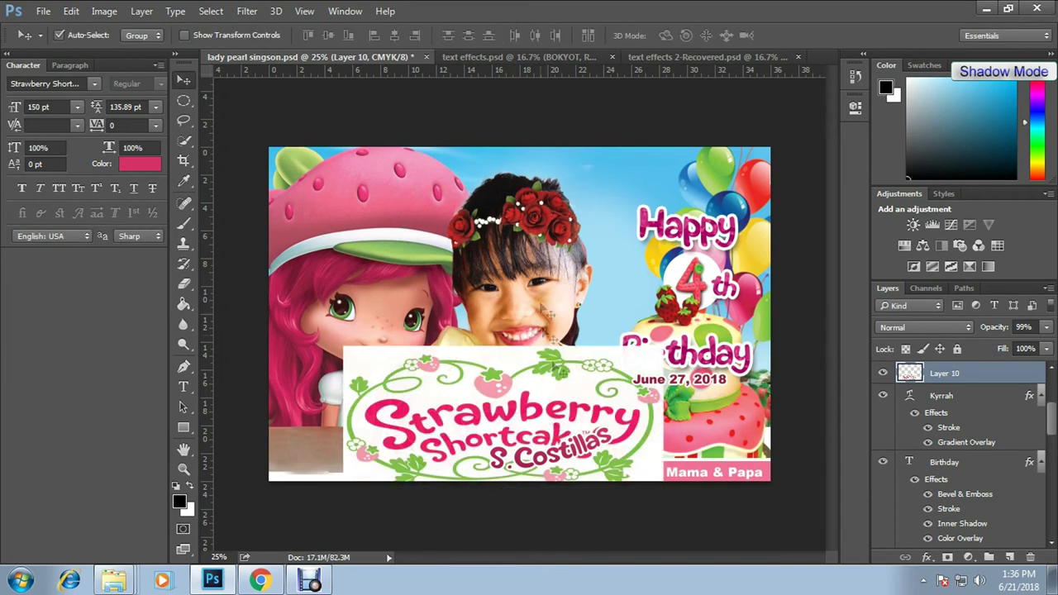
click(406, 123)
Move the girl's photo and Layer 4 slightly upward together.
scroll(893, 500, down, 3)
scroll(959, 496, down, 3)
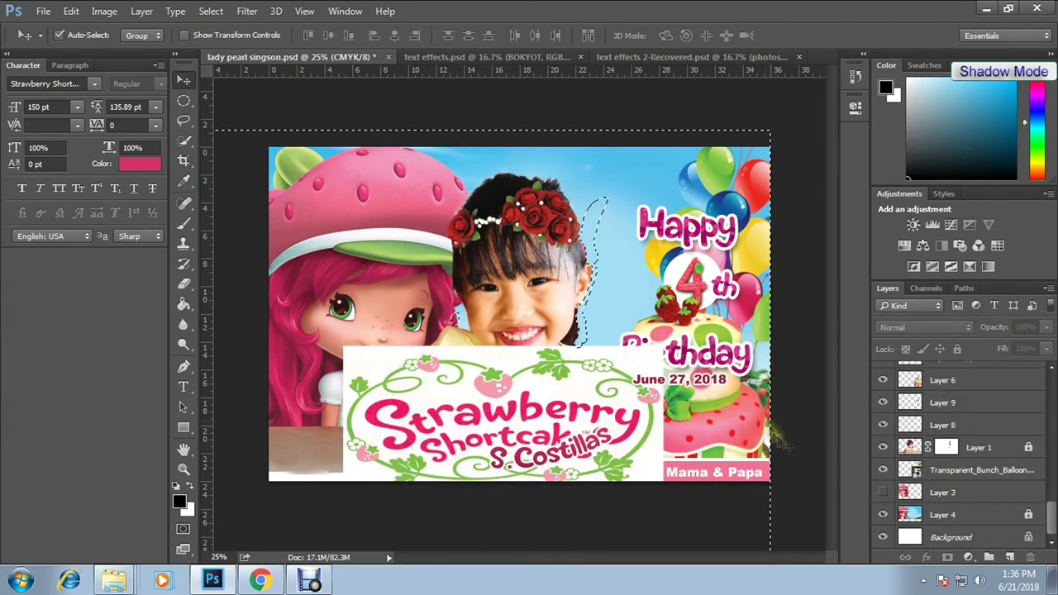
click(905, 447)
ctrl+click(962, 522)
drag(537, 312, 535, 293)
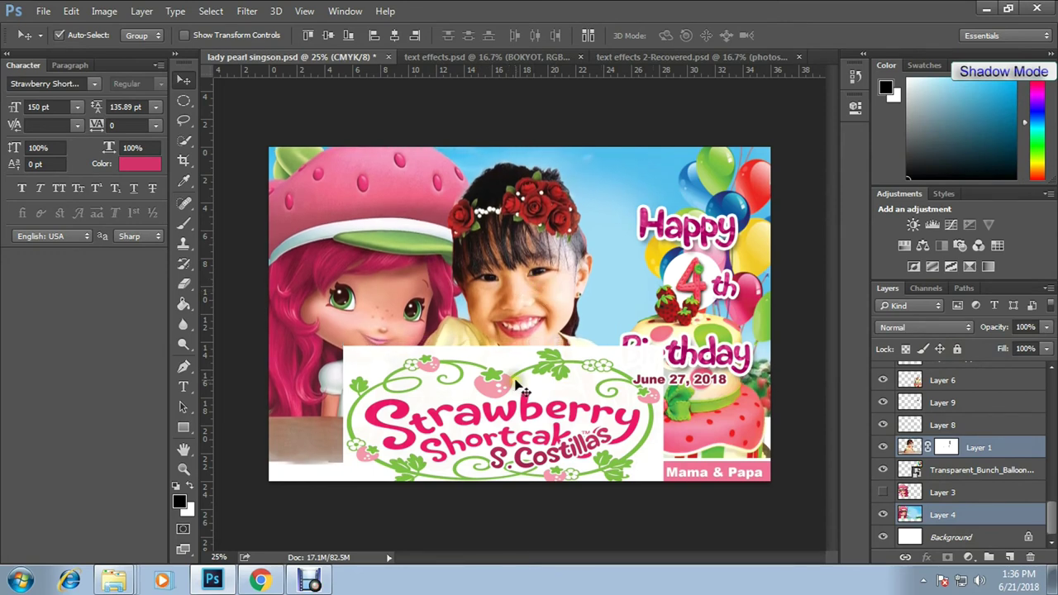
Bring Kyrrah onto the logo panel, rotating it about five degrees and squashing it slightly.
drag(515, 378, 510, 373)
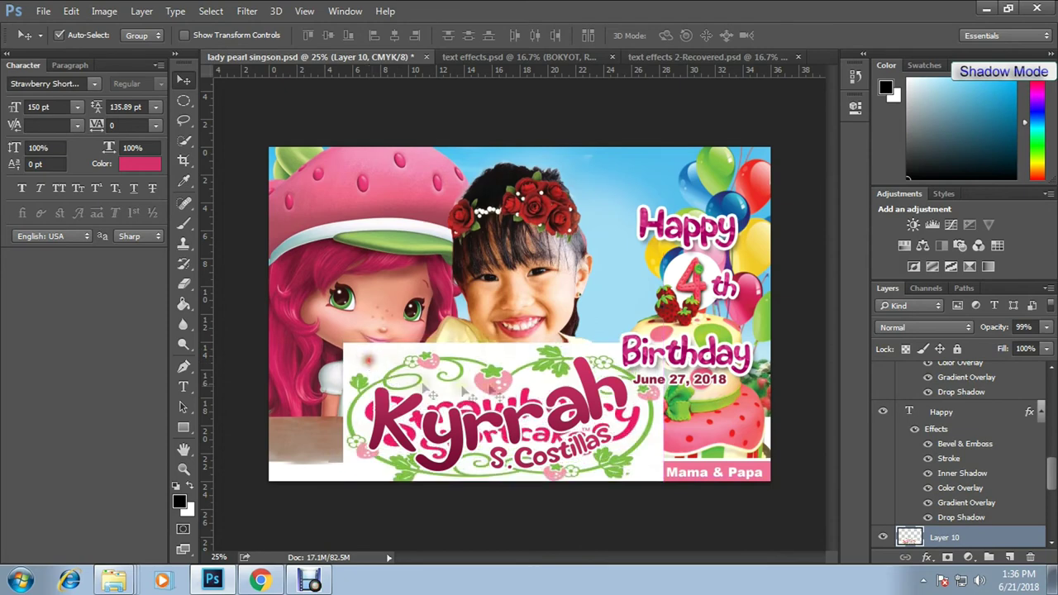
key(ctrl+t)
drag(661, 471, 638, 416)
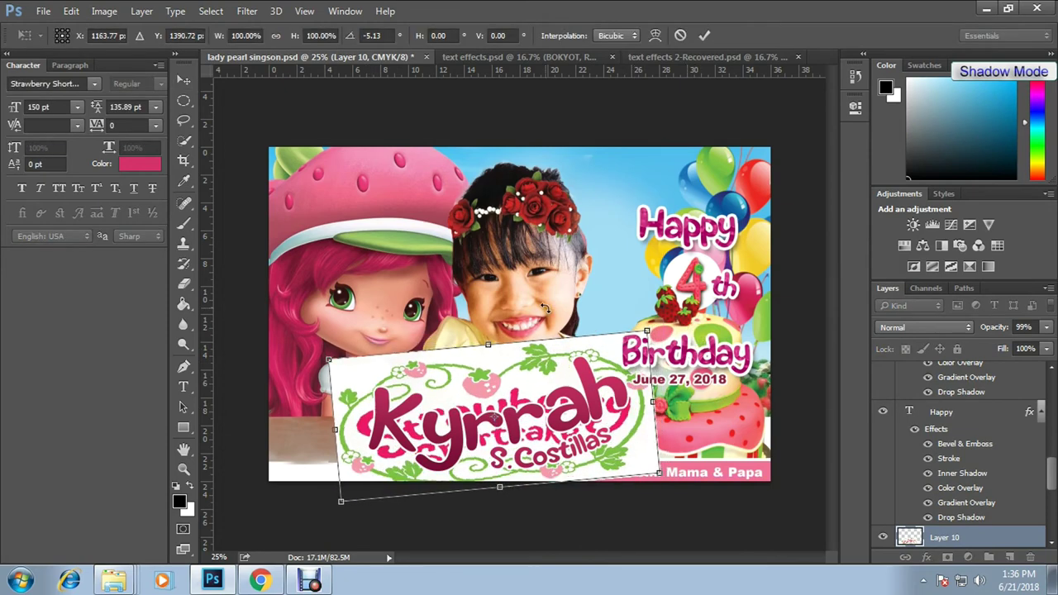
drag(488, 345, 492, 351)
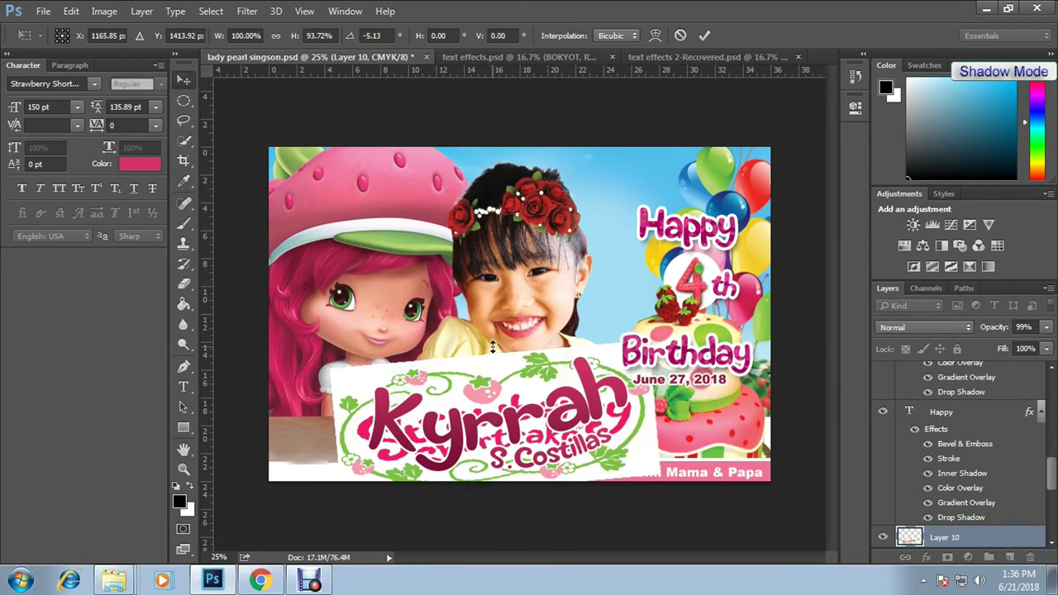
key(Return)
click(550, 345)
Try tilting the Layer 10 white panel about 4.7 degrees, then cancel to keep it straight.
click(374, 397)
key(ctrl+t)
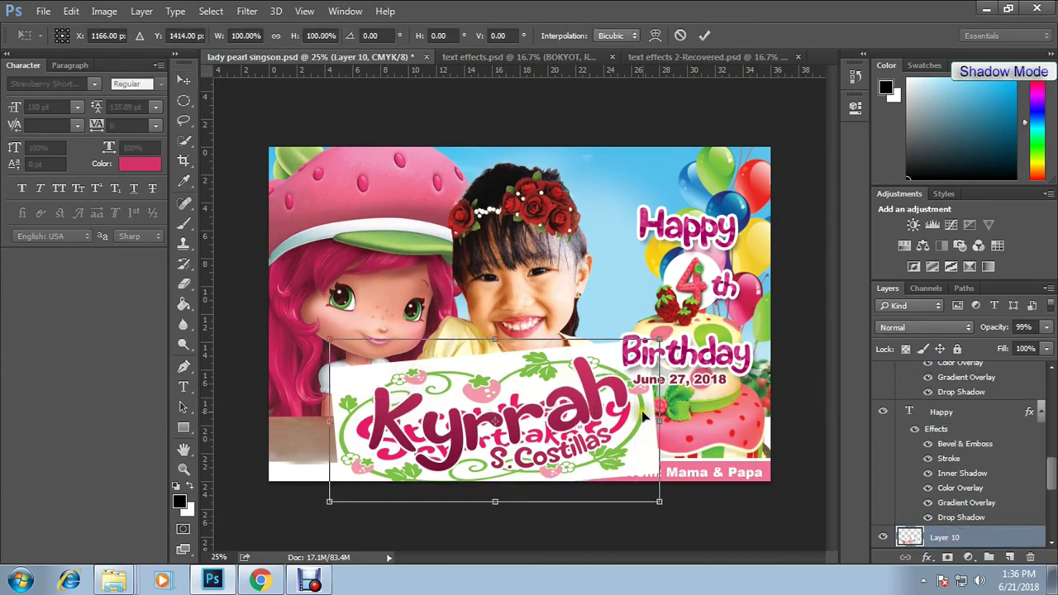
drag(672, 329, 670, 343)
key(Escape)
click(541, 423)
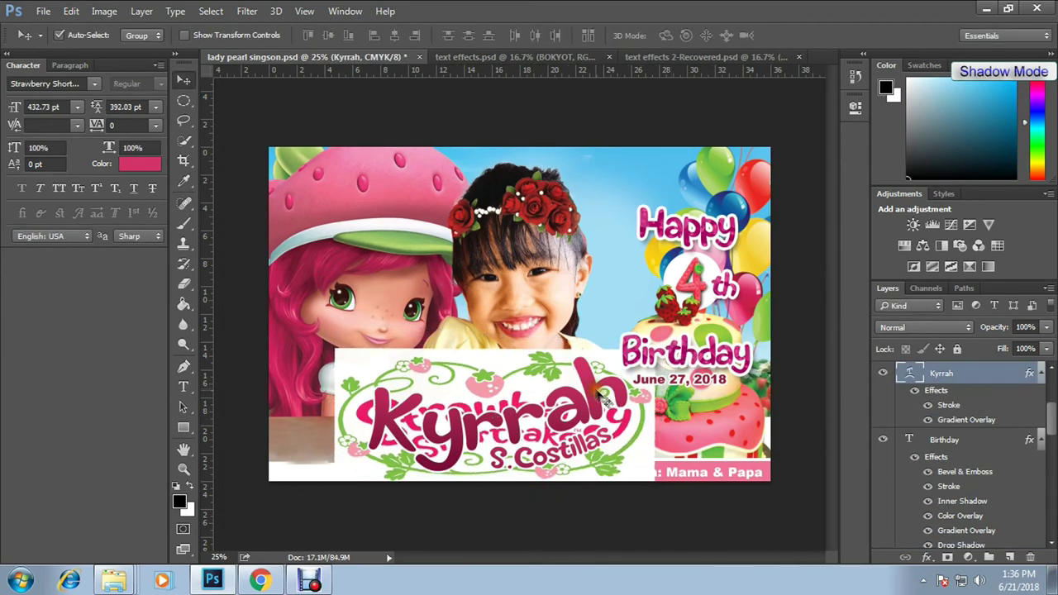
Magic-erase the white areas of Layer 10 and move the Kyrrah name upward.
click(485, 364)
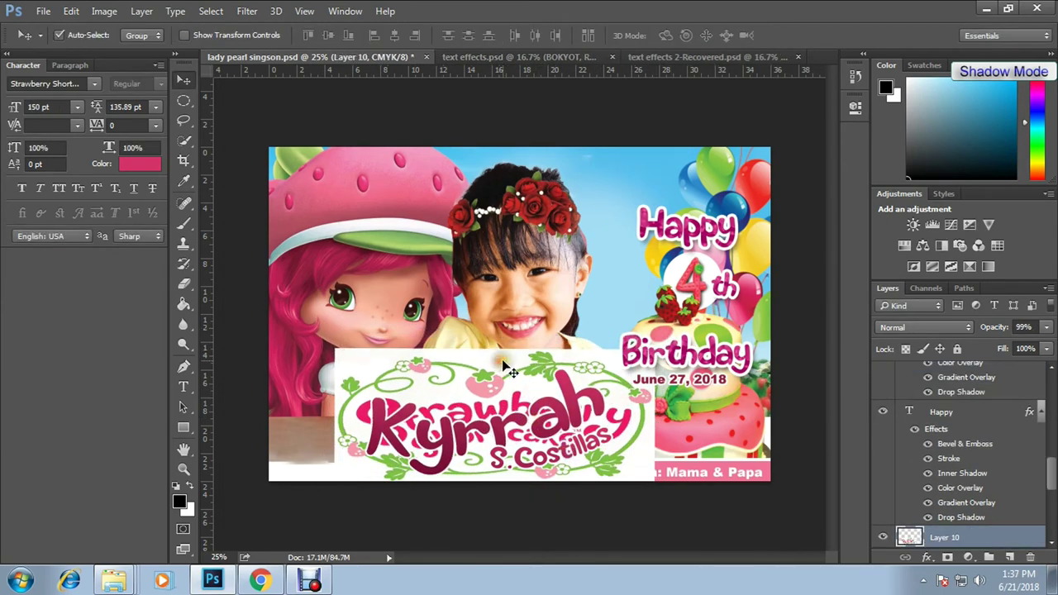
click(184, 283)
click(232, 307)
click(493, 352)
key(v)
mouse_move(522, 411)
mouse_down()
mouse_move(539, 424)
mouse_move(515, 320)
mouse_up()
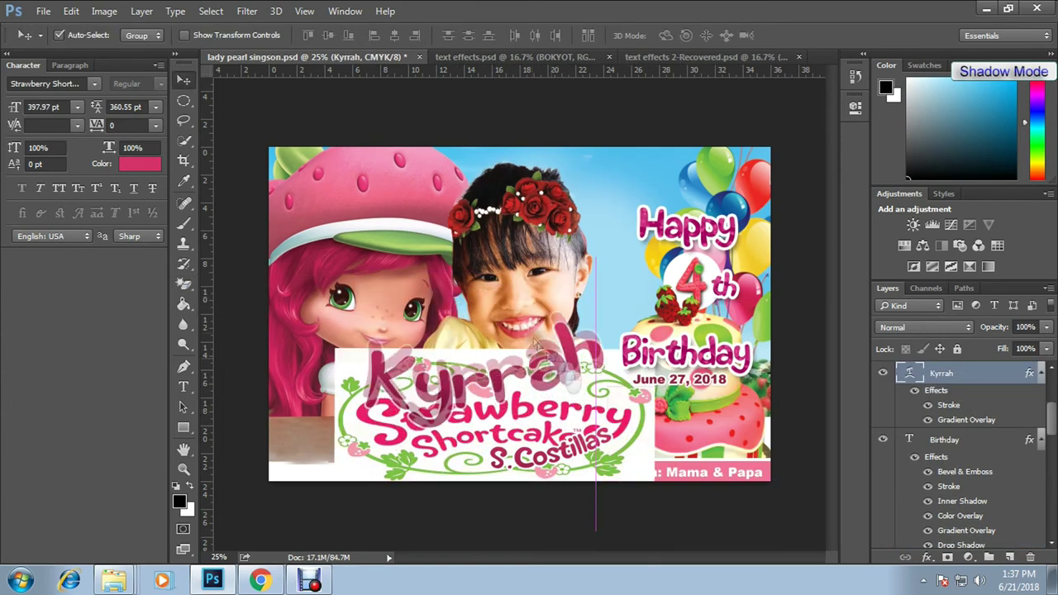
Shift the Strawberry Shortcake logo to the left.
key(b)
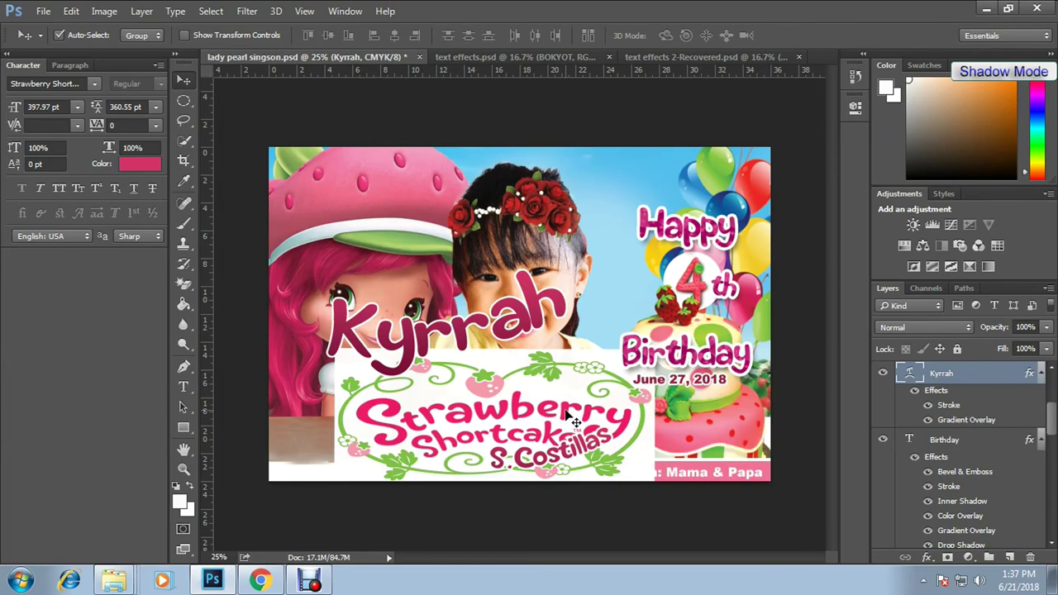
scroll(569, 420, up, 1)
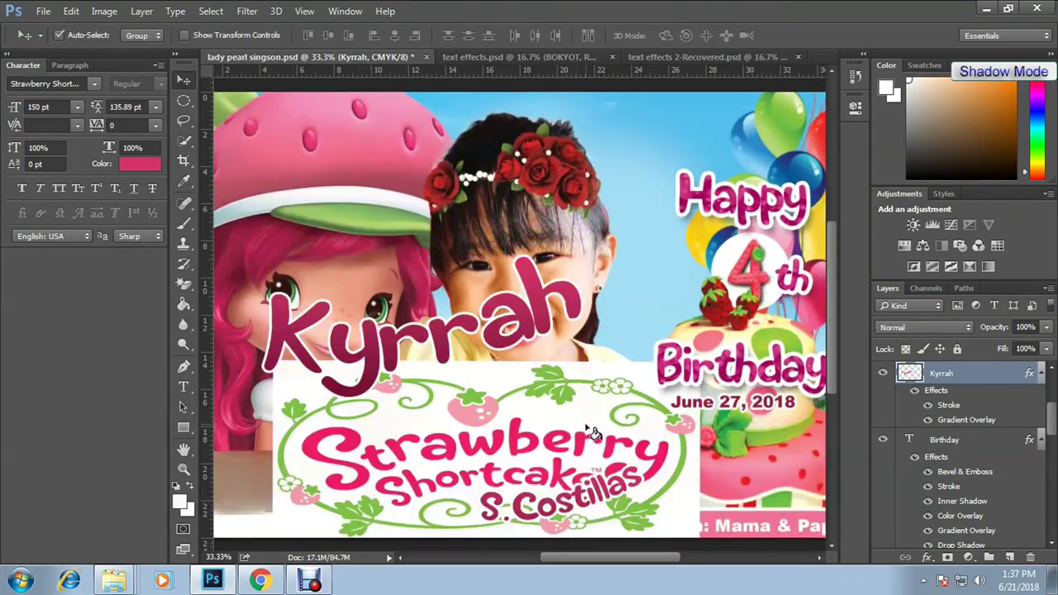
scroll(593, 431, down, 3)
key(v)
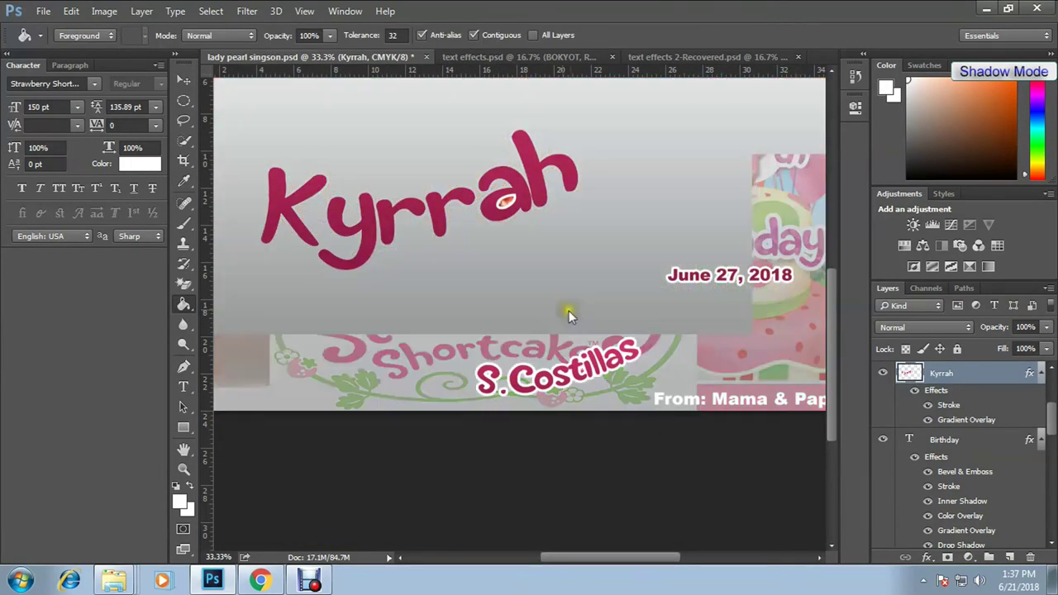
drag(569, 318, 507, 306)
Turn the traced path into a selection and paint white over the Strawberry Shortcake lettering.
key(b)
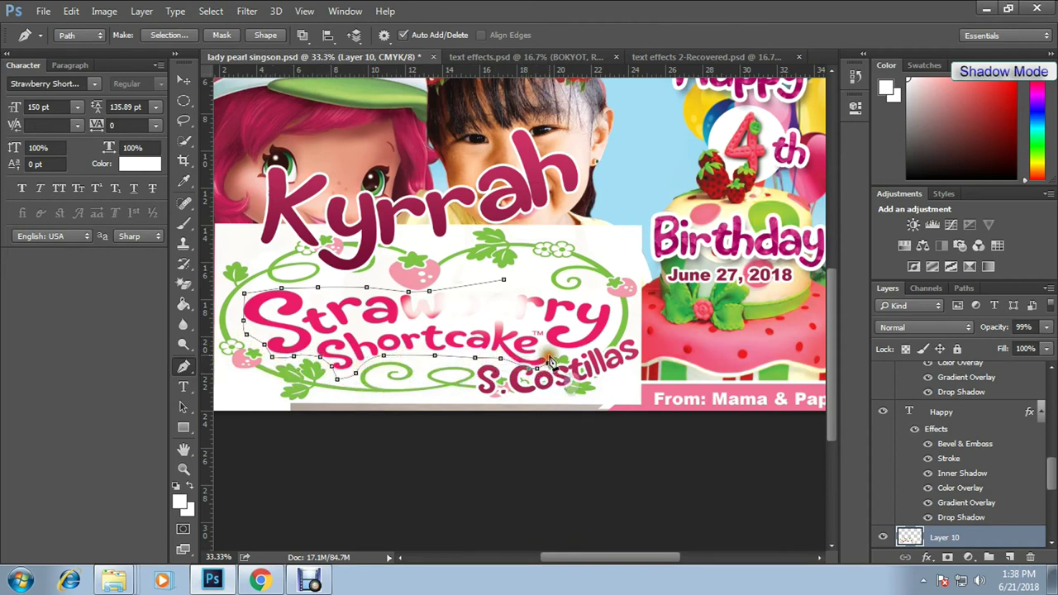
right_click(507, 284)
click(551, 296)
key(v)
key(i)
key(b)
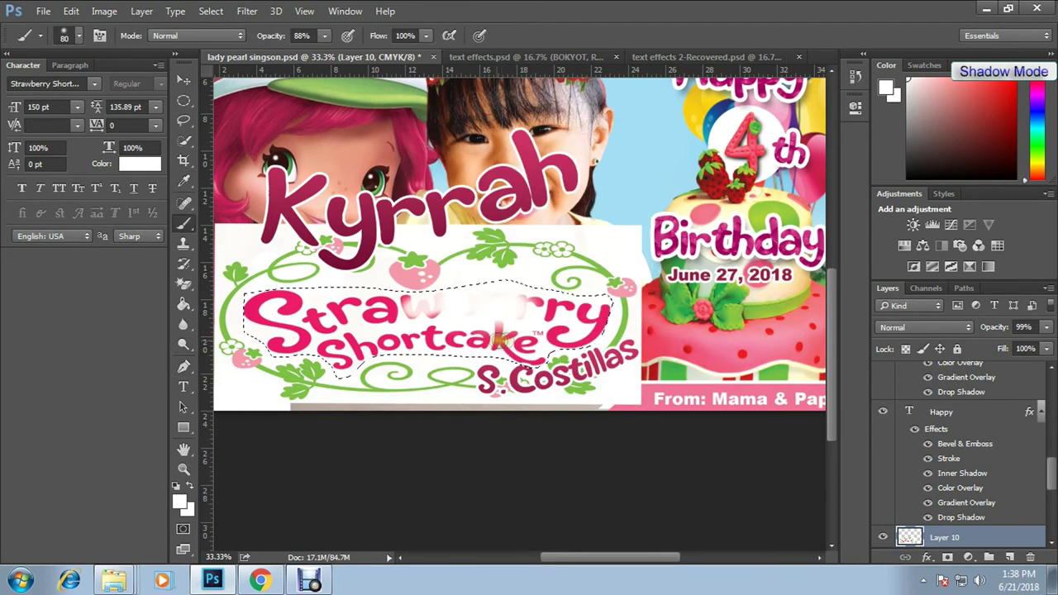
drag(315, 322, 608, 240)
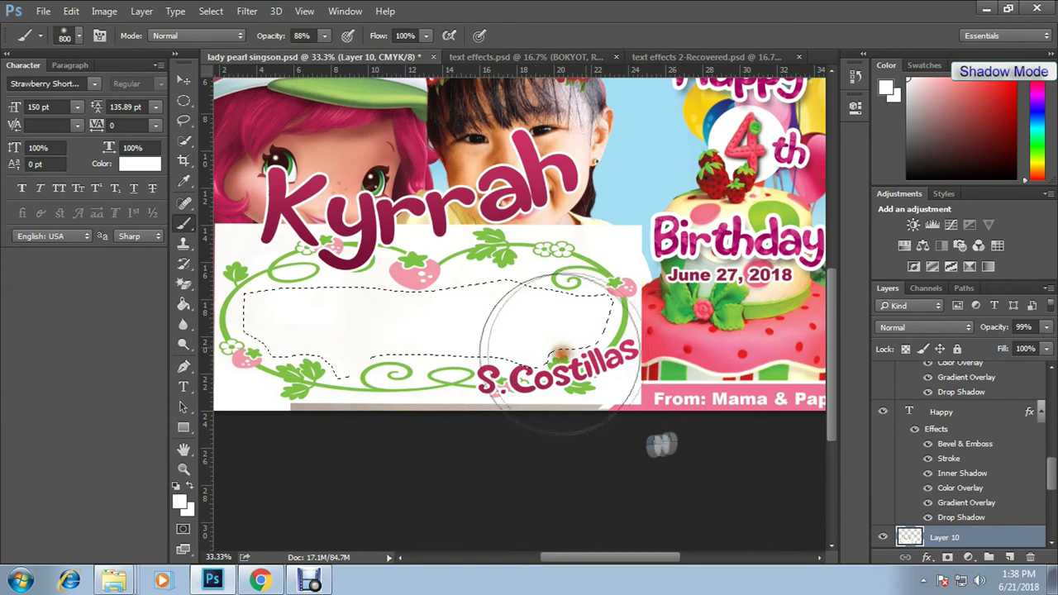
Deselect and move Kyrrah down into the white oval frame.
key(ctrl+d)
key(v)
click(503, 279)
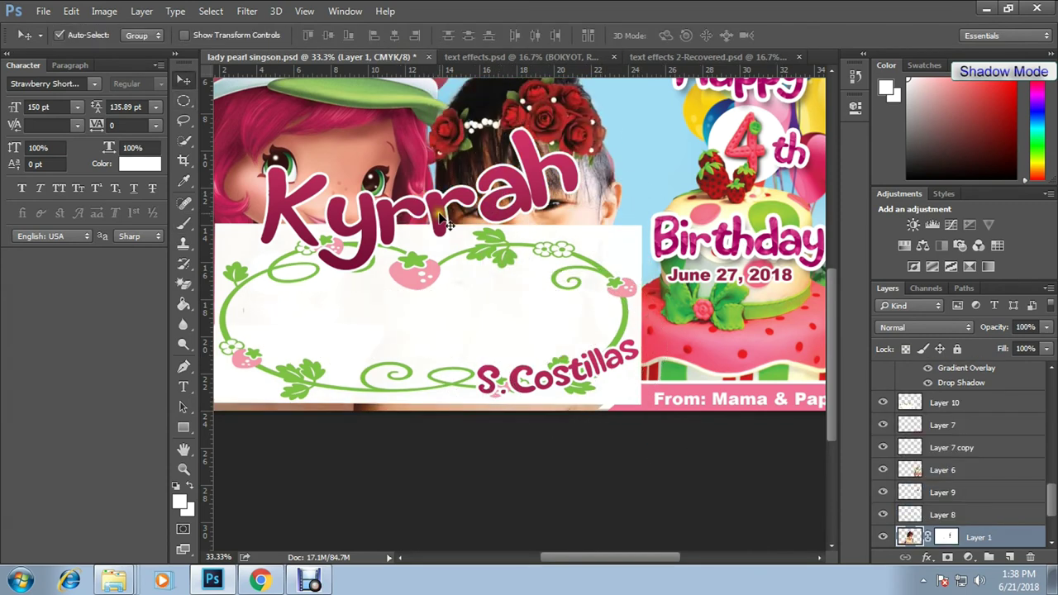
drag(444, 217, 472, 331)
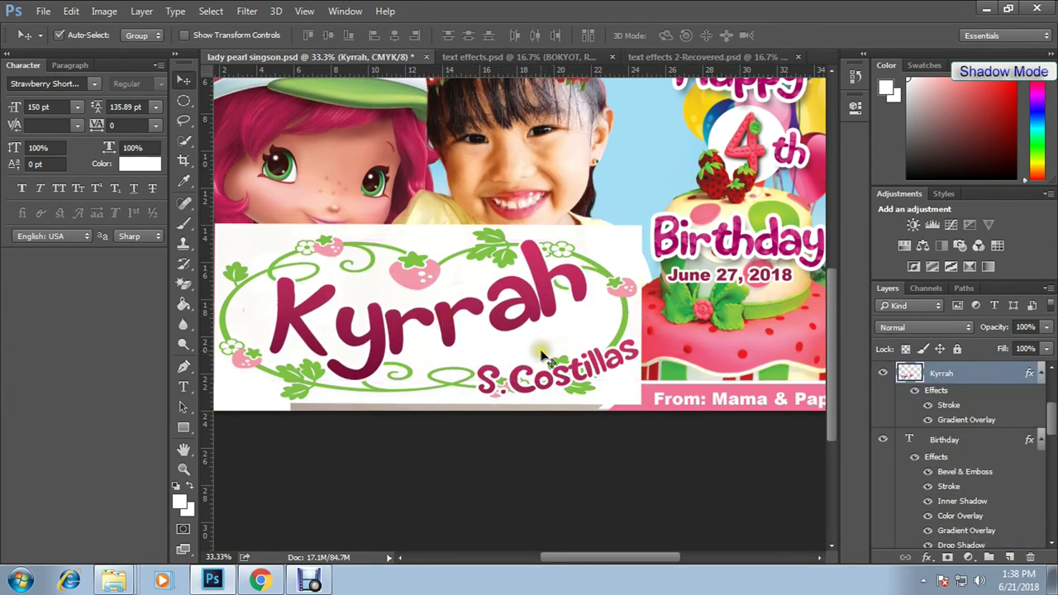
key(ctrl+t)
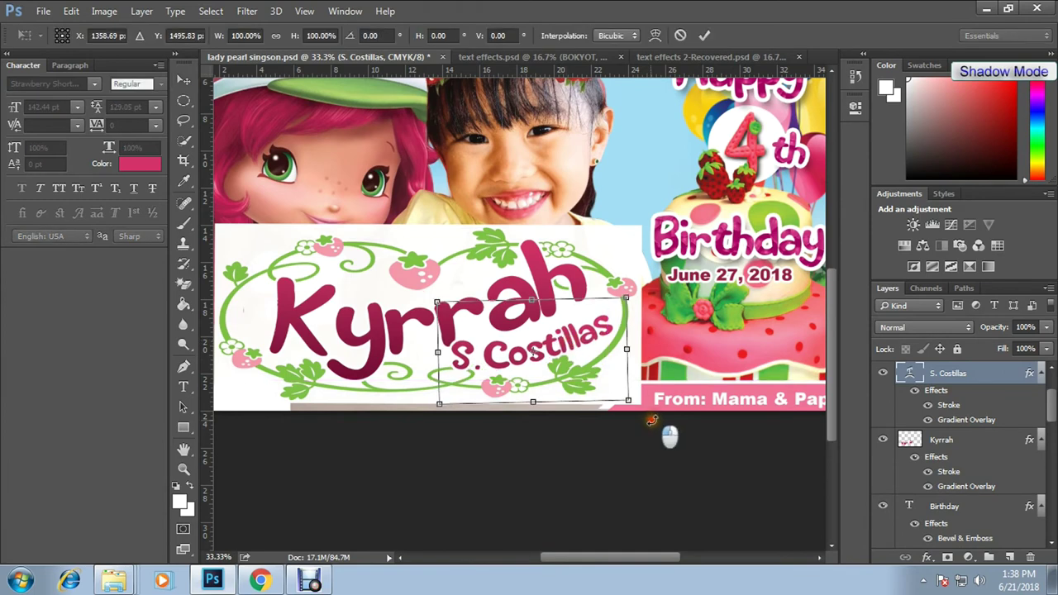
key(Return)
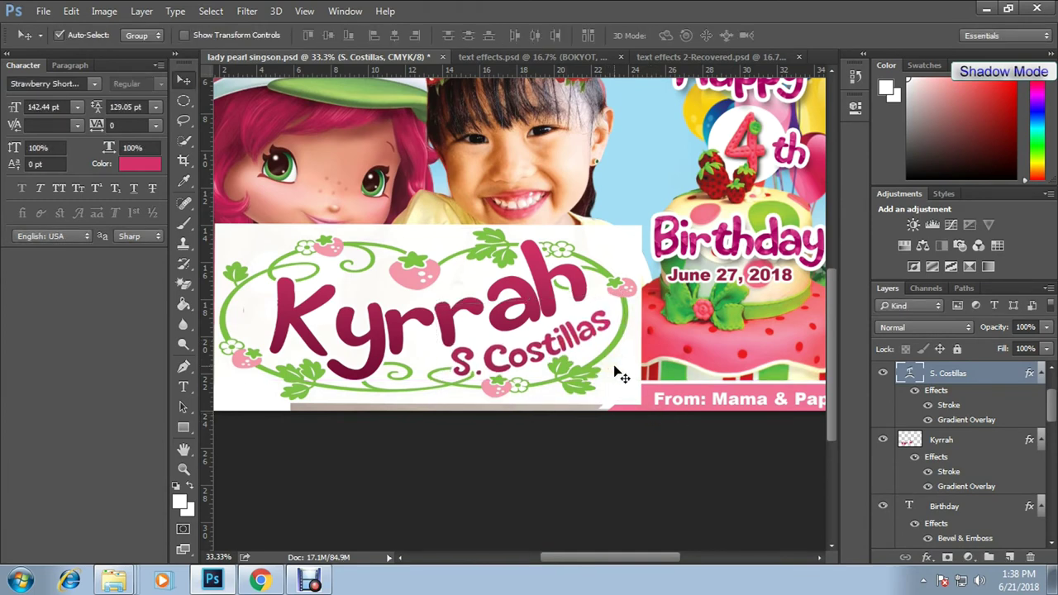
scroll(611, 372, down, 1)
scroll(612, 372, up, 1)
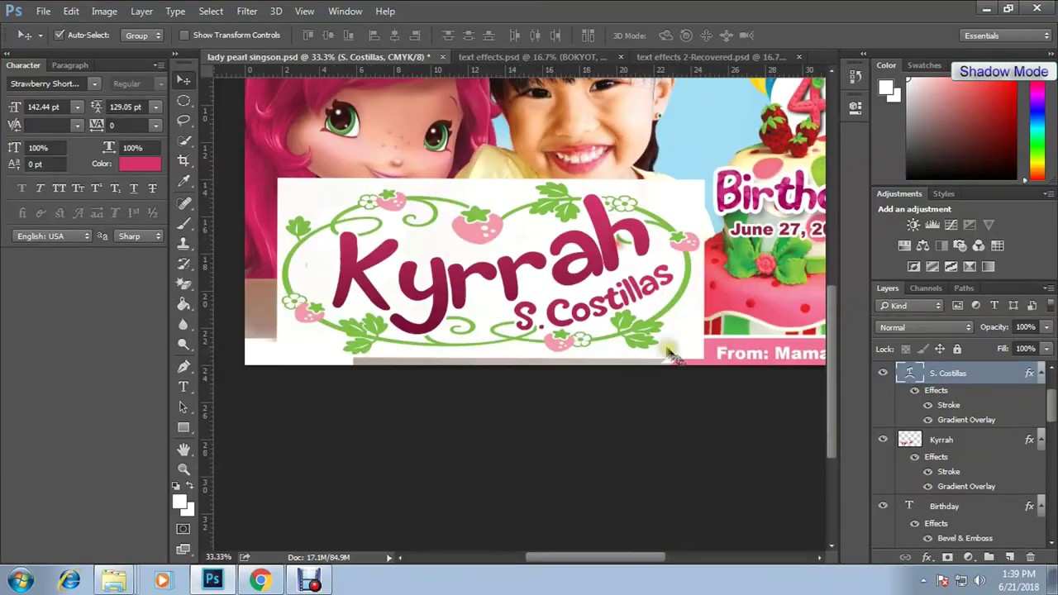
click(691, 315)
key(w)
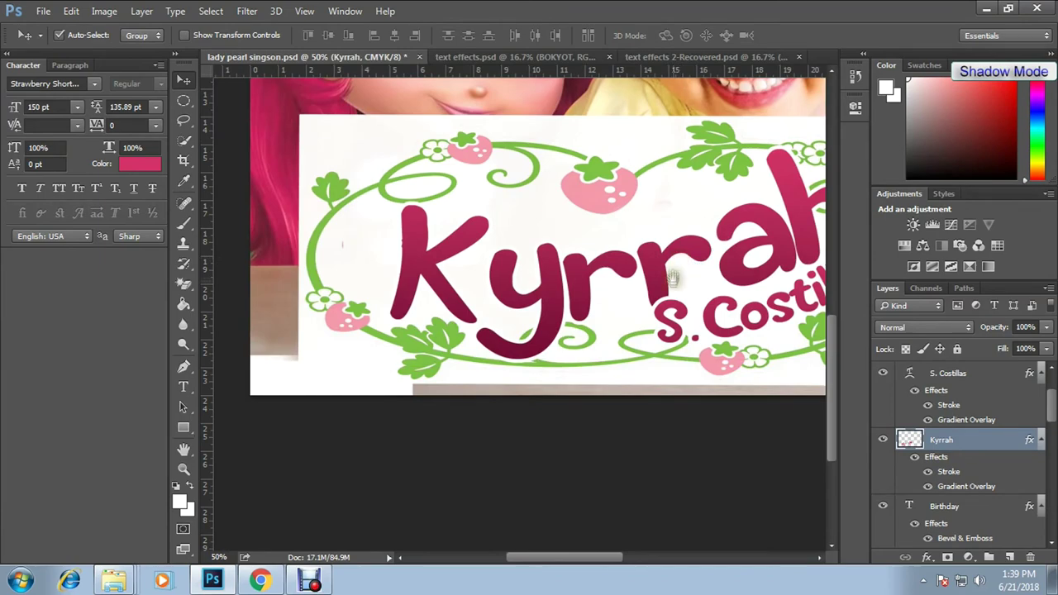
Cut the white panel around the right-hand strawberry on Layer 10 using the traced path, then Magic Erase leftover white.
drag(674, 279, 465, 322)
scroll(472, 319, up, 4)
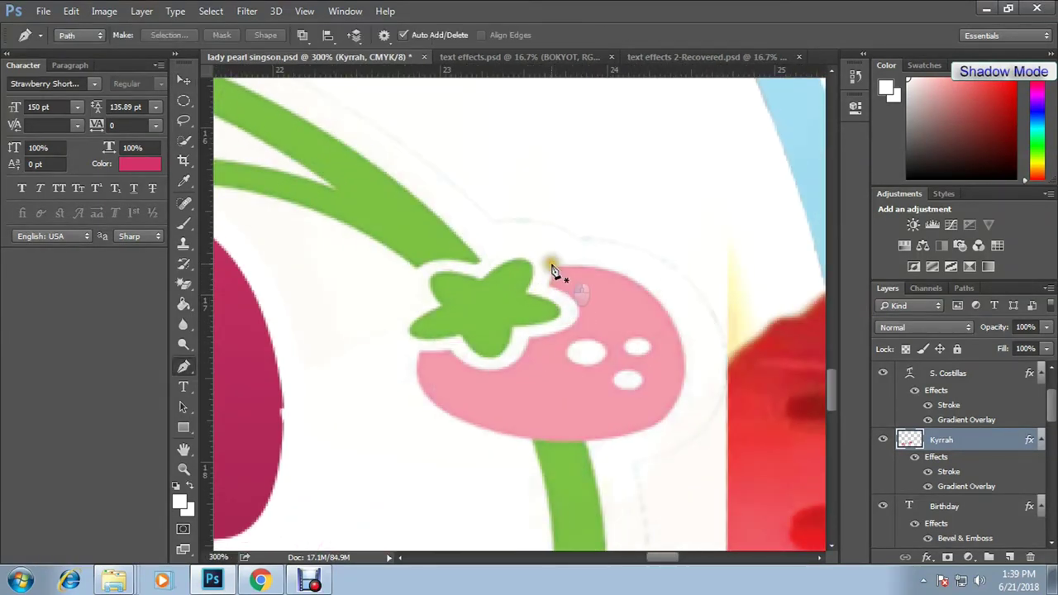
drag(443, 209, 612, 353)
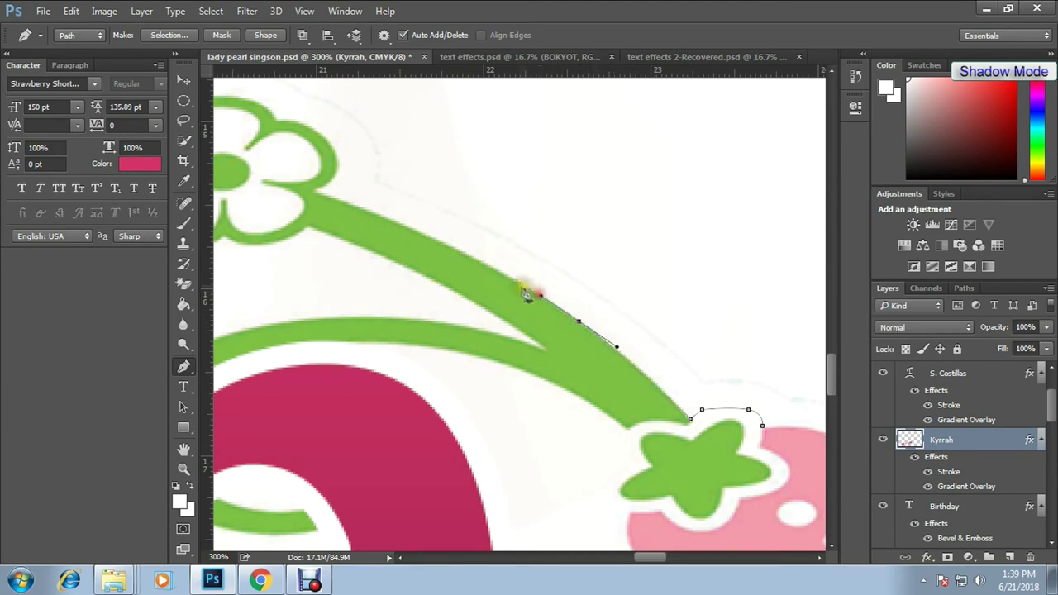
scroll(504, 281, down, 4)
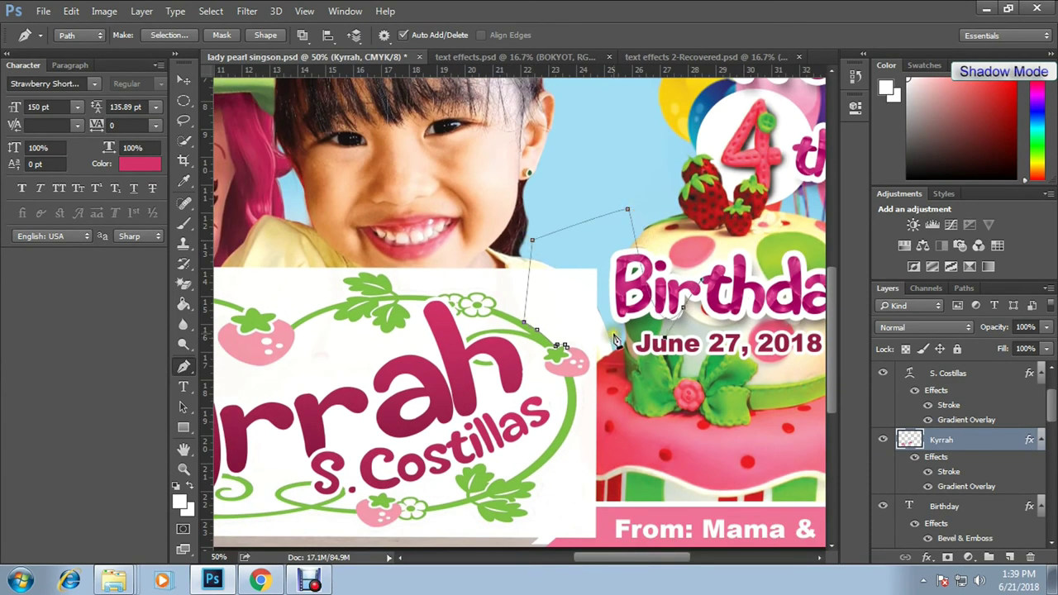
right_click(569, 350)
click(602, 298)
click(540, 239)
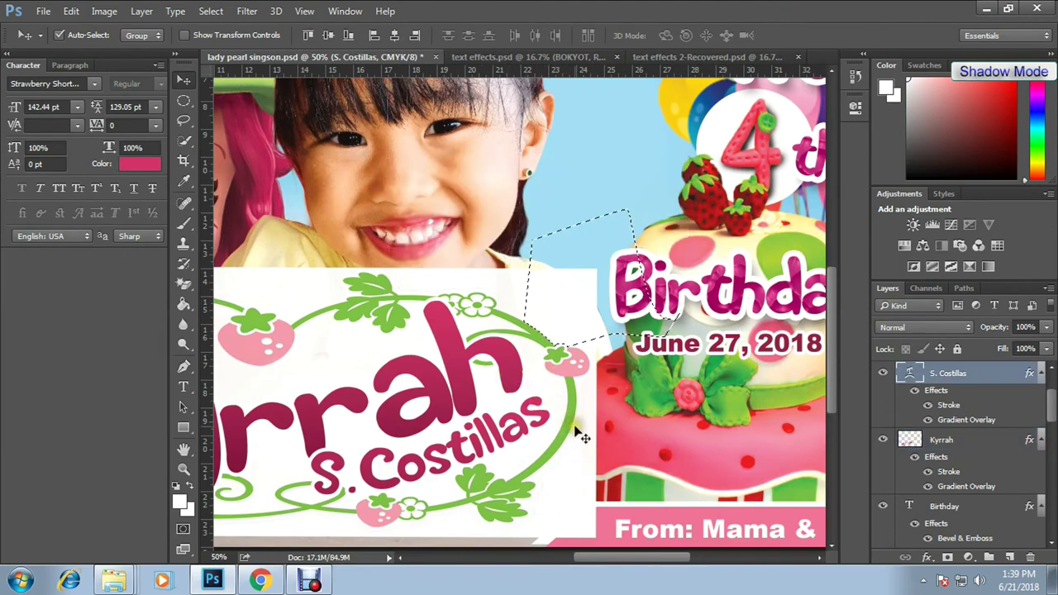
key(ctrl+shift+alt+n)
key(b)
key(e)
key(ctrl+d)
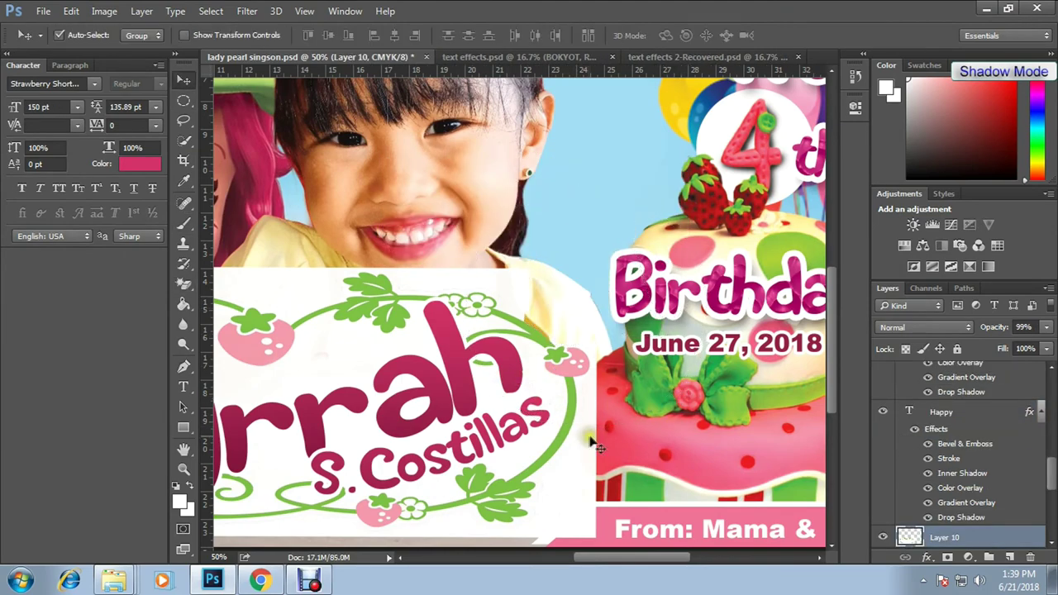
click(586, 448)
Trace a second path around the strawberry's top and underside and turn it into a selection.
scroll(619, 428, up, 1)
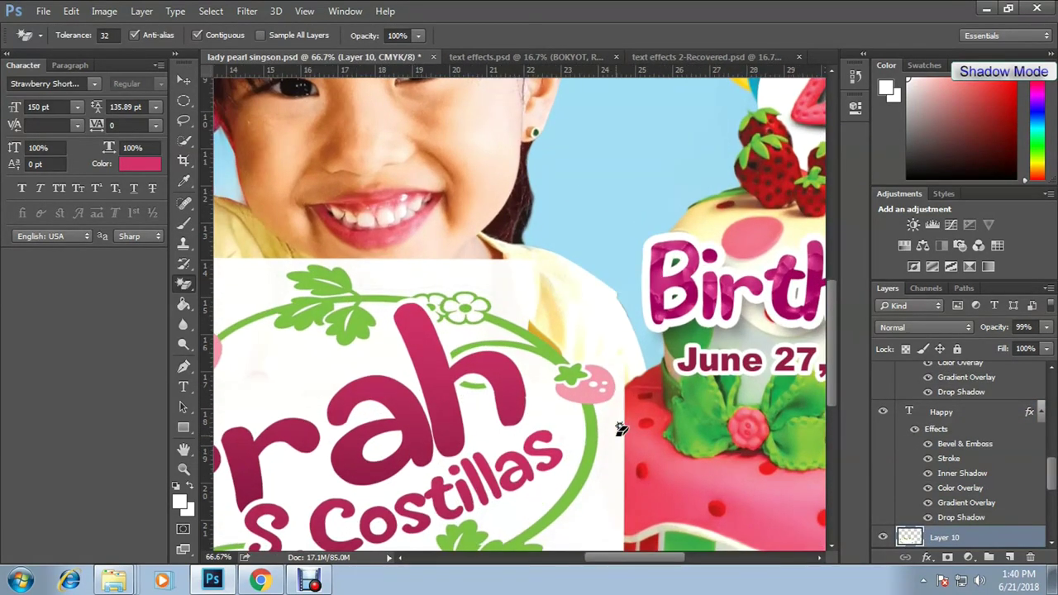
scroll(621, 429, up, 1)
scroll(621, 429, up, 1)
scroll(532, 314, up, 1)
scroll(539, 294, up, 1)
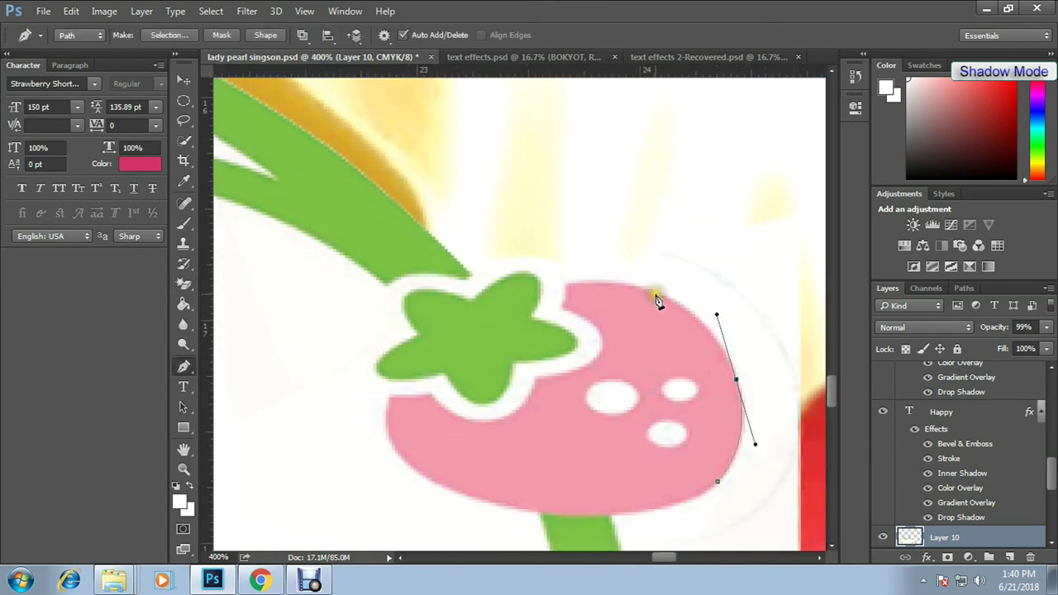
drag(635, 289, 549, 236)
scroll(549, 236, down, 3)
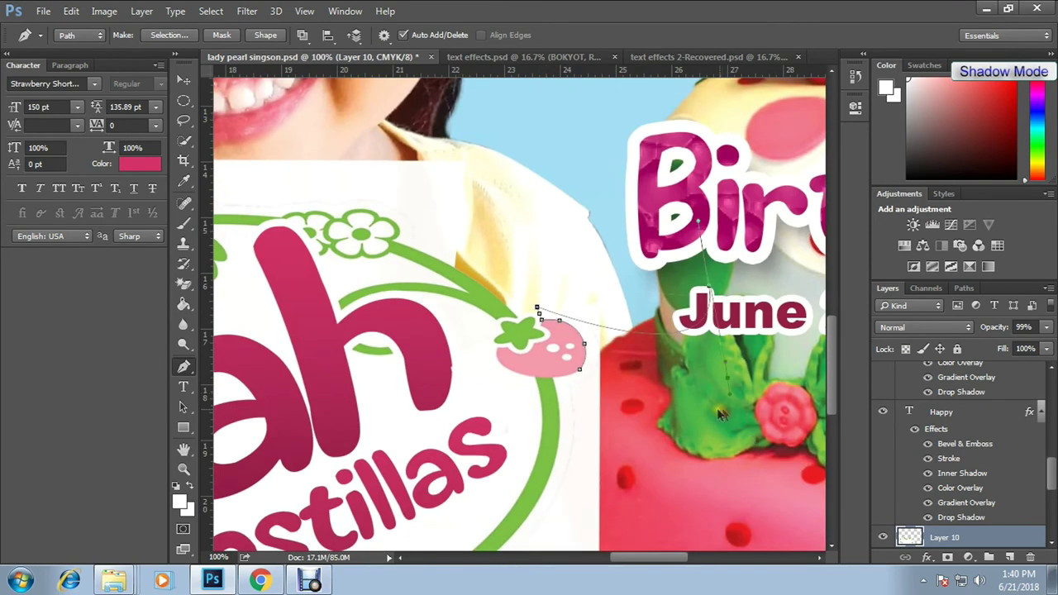
drag(624, 477, 678, 488)
right_click(589, 370)
click(635, 105)
key(shift+e)
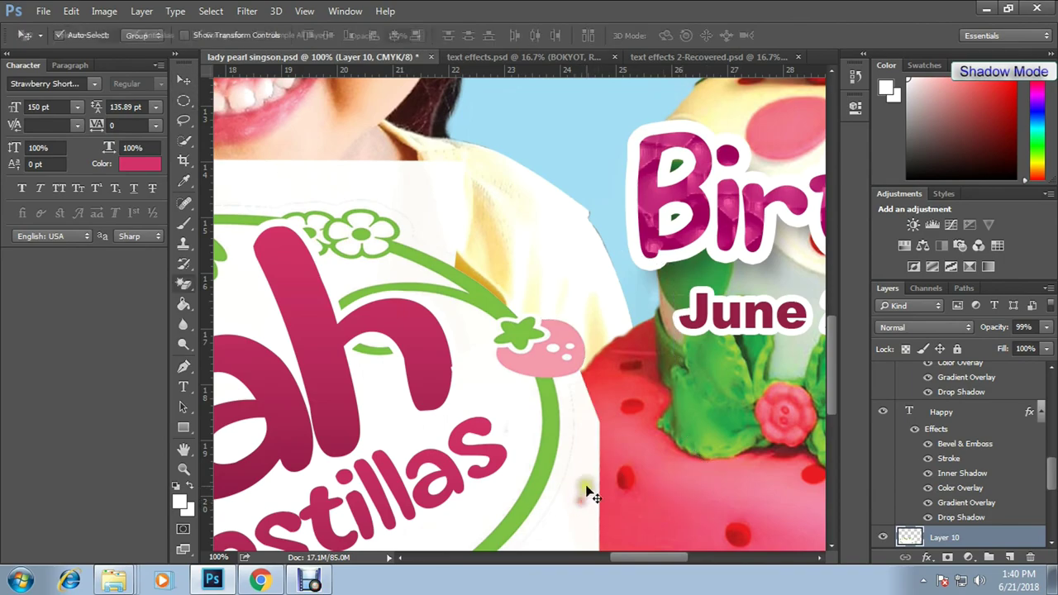
Frame the Ky letters and vine stem, then turn the traced path into a selection.
scroll(535, 450, up, 3)
key(ctrl+r)
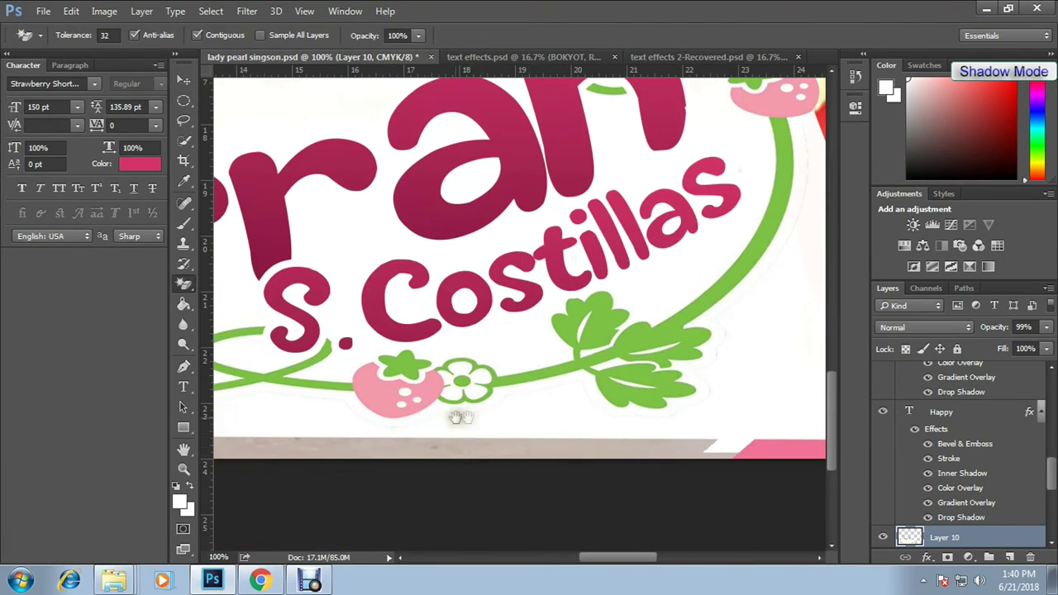
drag(344, 432, 527, 437)
drag(368, 397, 503, 441)
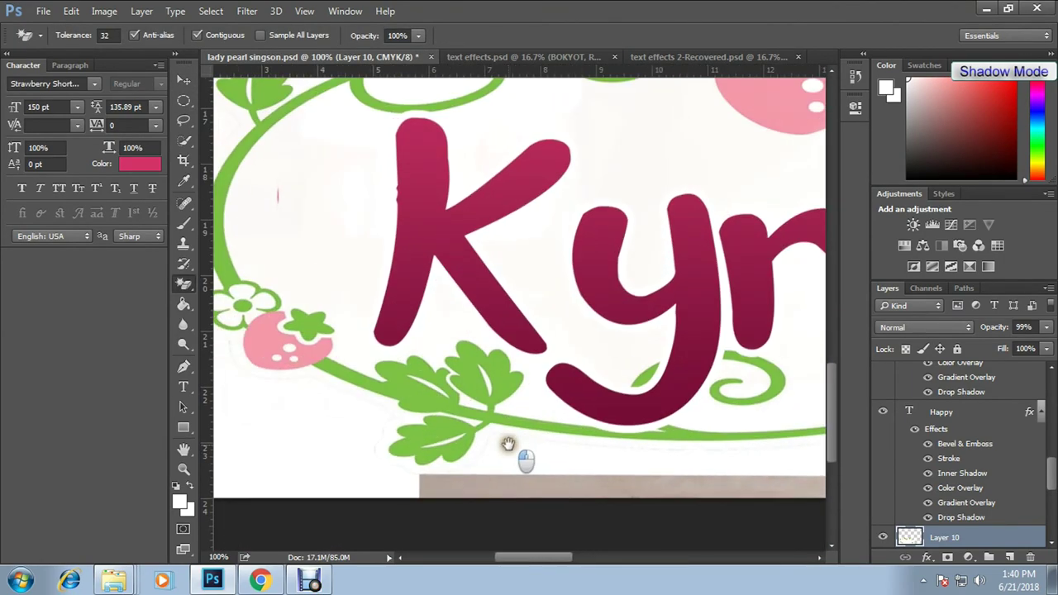
scroll(348, 460, up, 2)
scroll(626, 342, right, 5)
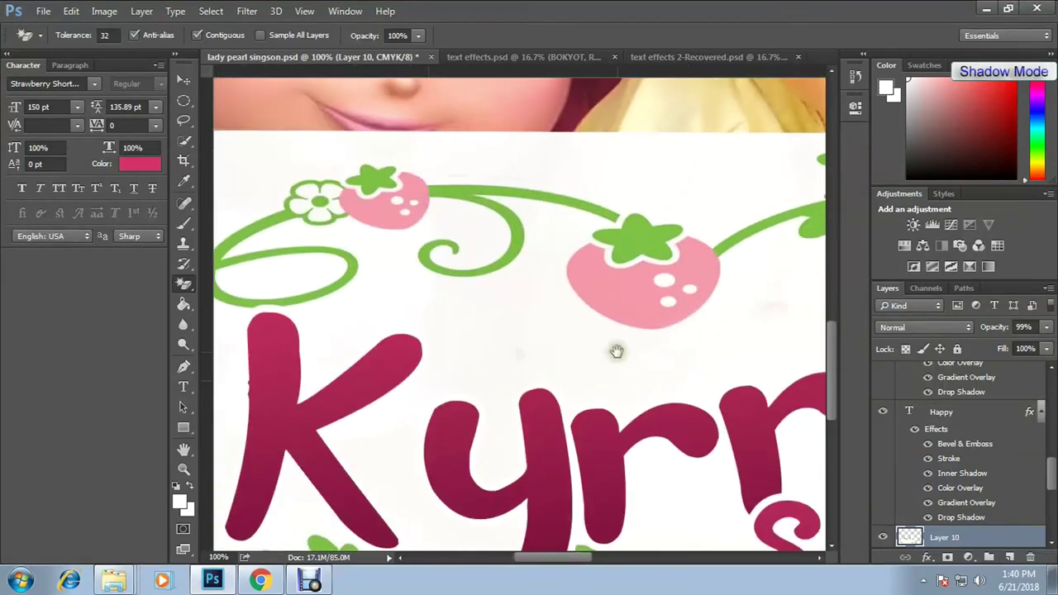
scroll(614, 350, up, 3)
scroll(587, 339, right, 5)
scroll(468, 345, up, 2)
scroll(415, 362, up, 3)
scroll(416, 362, up, 2)
scroll(416, 362, up, 2)
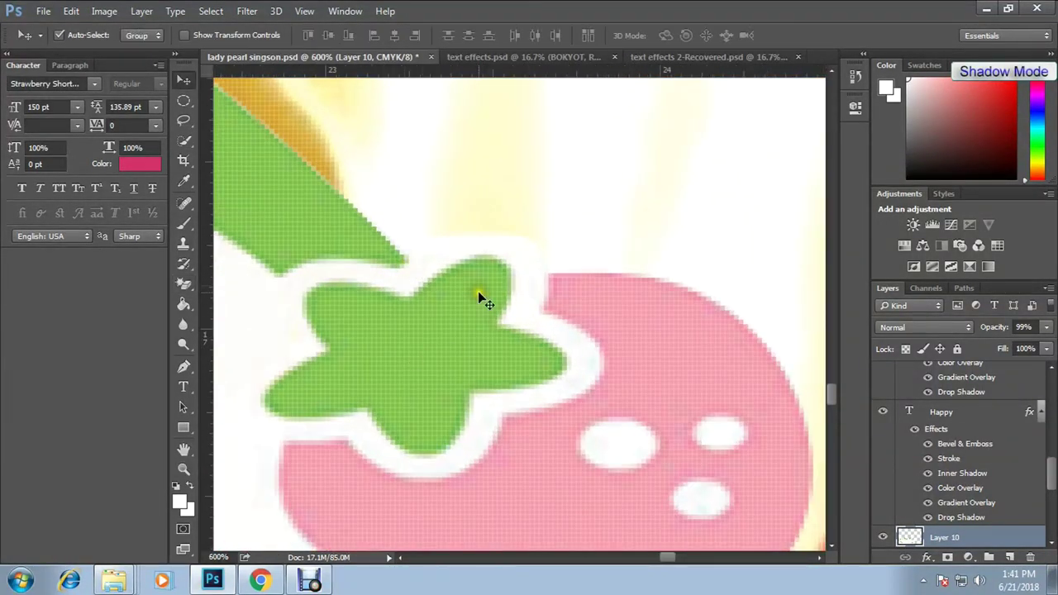
scroll(411, 267, left, 4)
scroll(393, 142, up, 1)
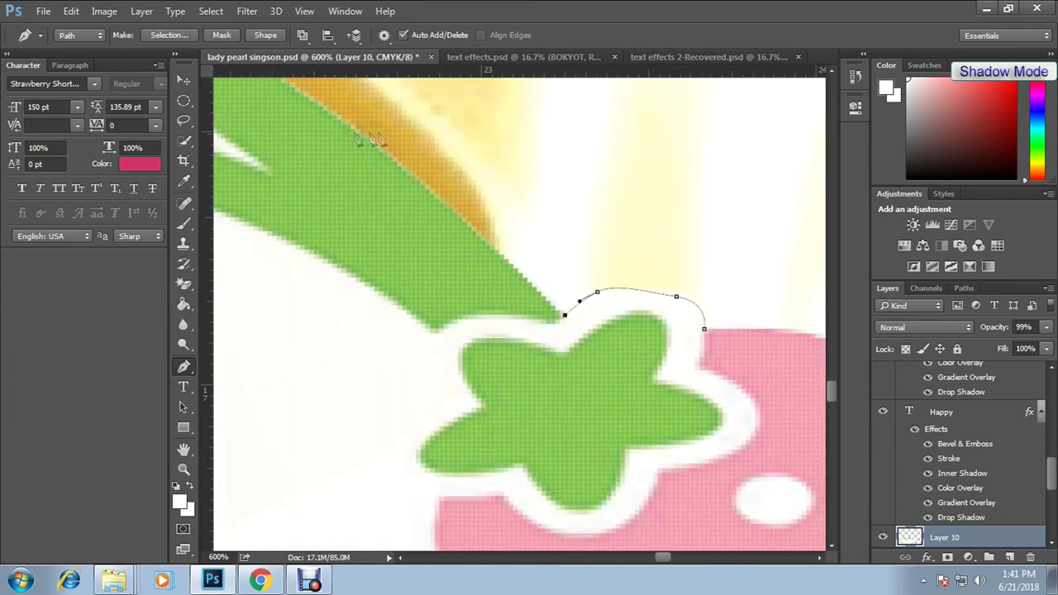
scroll(311, 102, up, 4)
scroll(363, 226, left, 6)
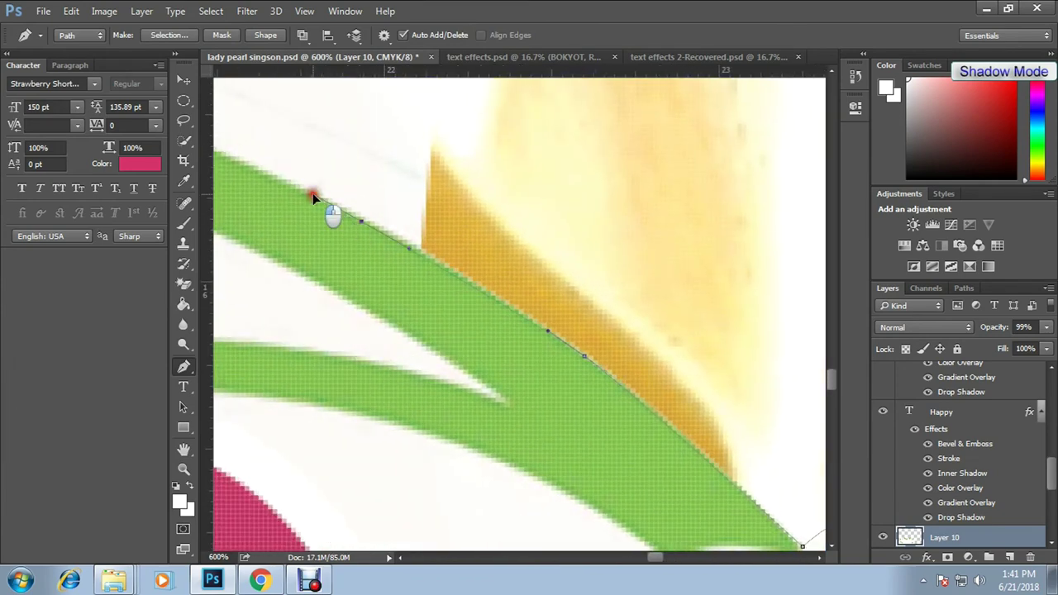
key(ctrl+minus)
key(ctrl+minus)
key(ctrl+minus)
right_click(720, 390)
click(767, 132)
key(Return)
key(m)
Close the Pen path around the top strawberry and convert it to a selection.
drag(778, 550, 580, 258)
scroll(580, 258, down, 5)
key(w)
mouse_move(680, 293)
mouse_down()
mouse_move(607, 328)
mouse_move(702, 287)
mouse_move(390, 397)
mouse_move(544, 427)
mouse_move(389, 430)
mouse_move(562, 489)
mouse_move(503, 274)
mouse_move(347, 358)
mouse_move(496, 406)
mouse_move(475, 372)
mouse_move(532, 319)
mouse_move(538, 276)
mouse_move(609, 408)
mouse_move(651, 384)
mouse_up()
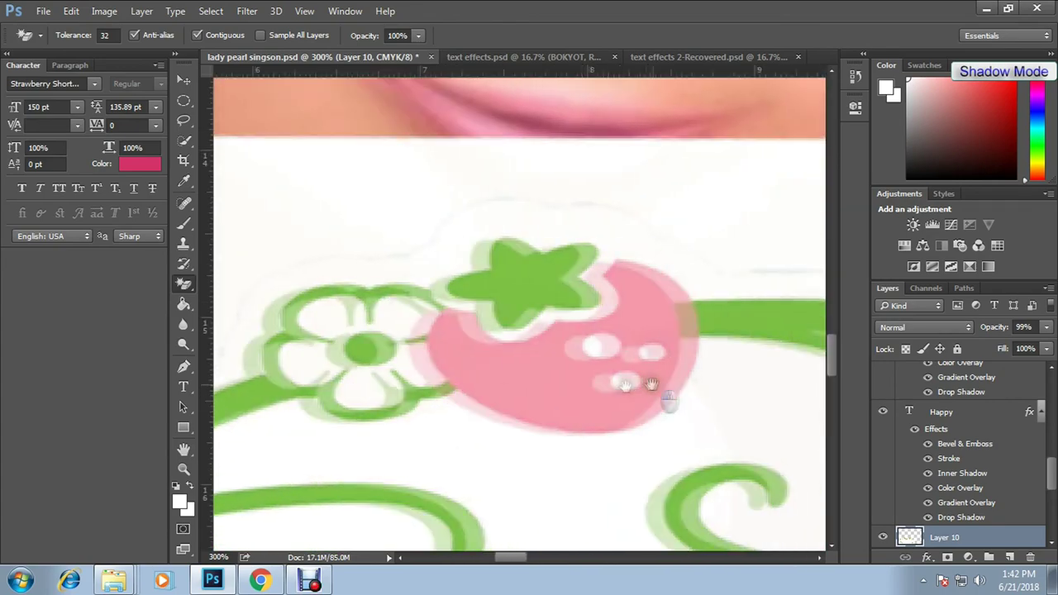
scroll(651, 385, down, 2)
scroll(642, 375, up, 1)
scroll(642, 375, up, 1)
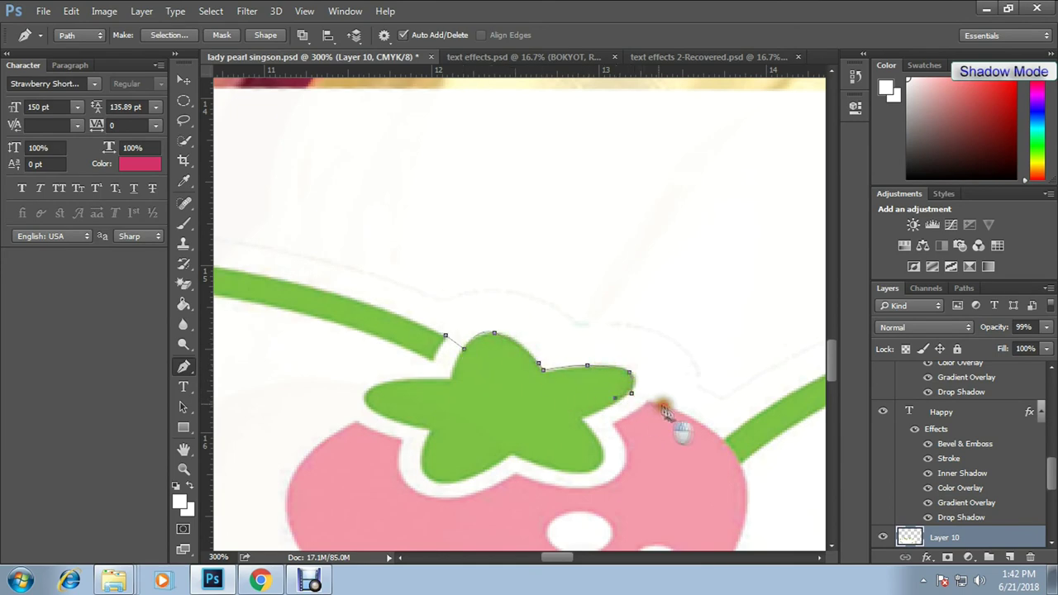
scroll(742, 314, down, 2)
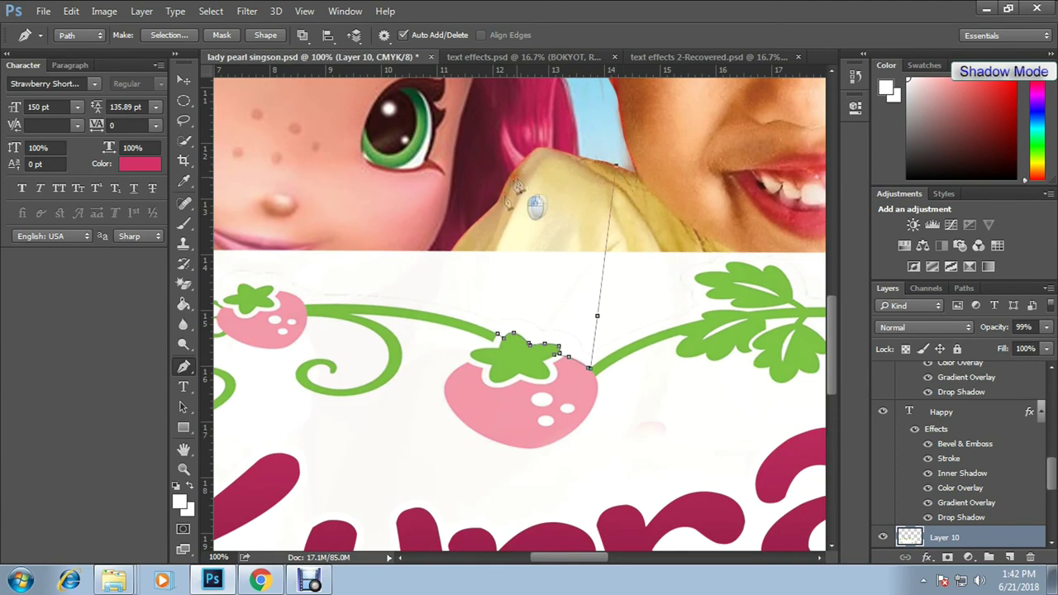
click(496, 338)
key(ctrl+Return)
Delete the white backing above the strawberry and Magic Erase the remaining white patches.
key(Delete)
key(ctrl+d)
key(e)
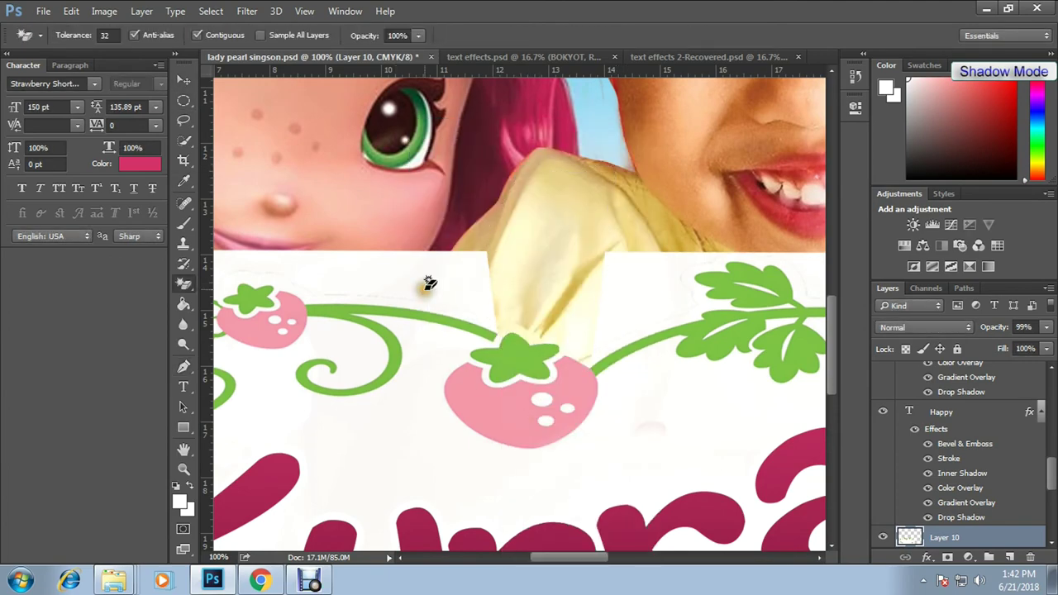
click(425, 284)
click(664, 310)
scroll(637, 286, down, 4)
key(v)
drag(463, 438, 467, 417)
drag(496, 437, 556, 420)
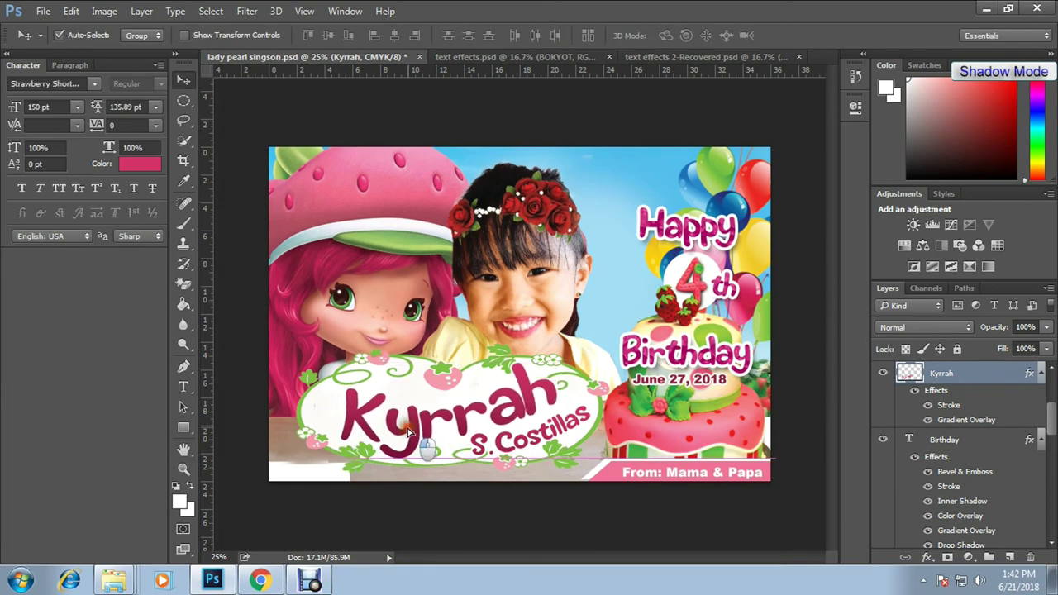
Add a white Stroke layer effect to the strawberry banner Layer 10.
click(331, 480)
click(536, 429)
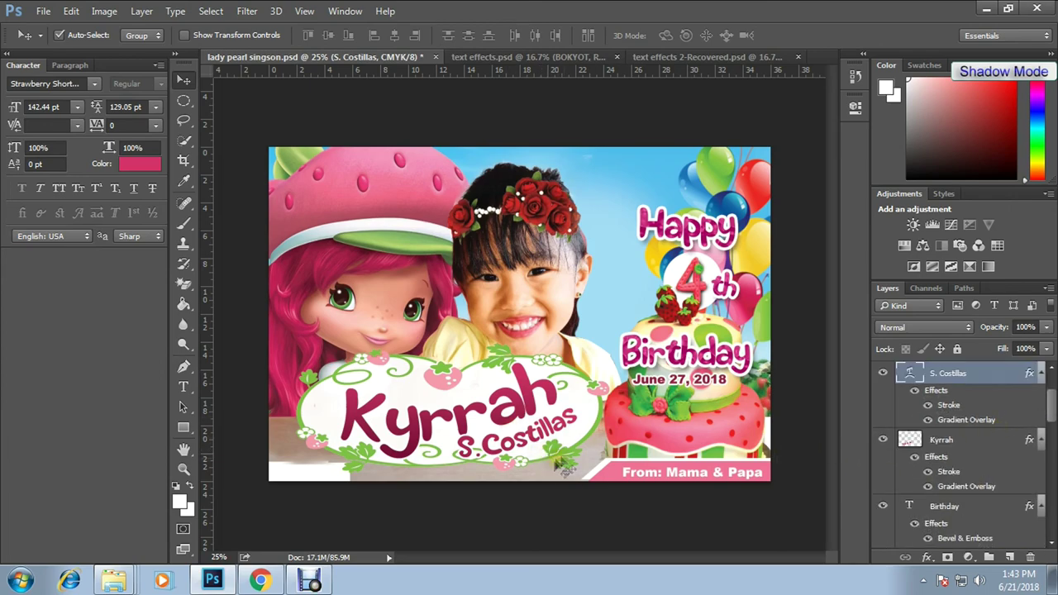
click(565, 468)
click(926, 557)
click(934, 438)
drag(447, 66, 802, 131)
click(813, 286)
key(Return)
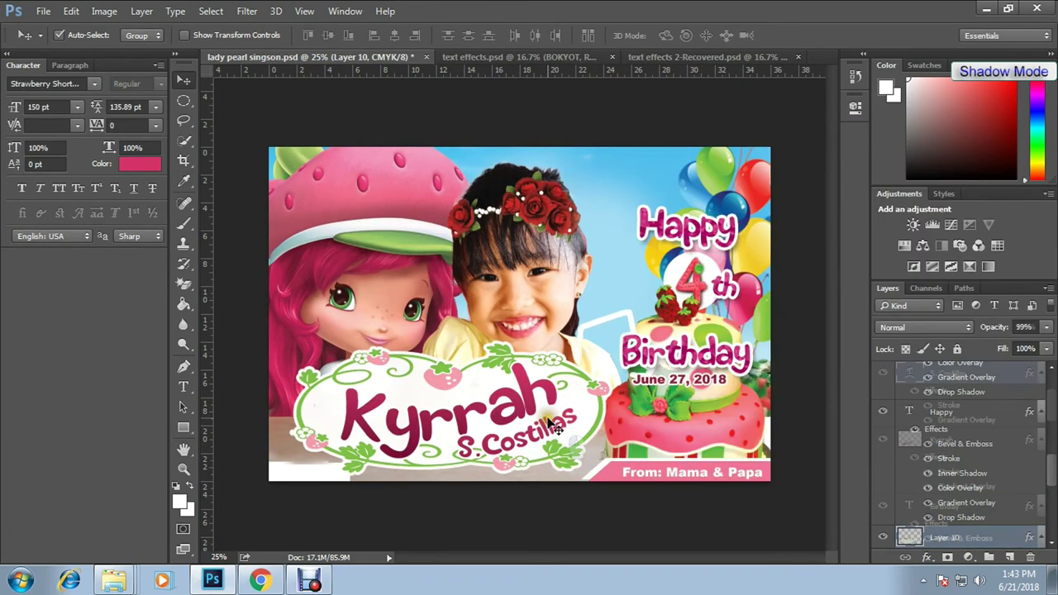
scroll(967, 484, up, 2)
scroll(972, 463, up, 2)
scroll(950, 487, up, 2)
click(943, 491)
ctrl+click(948, 425)
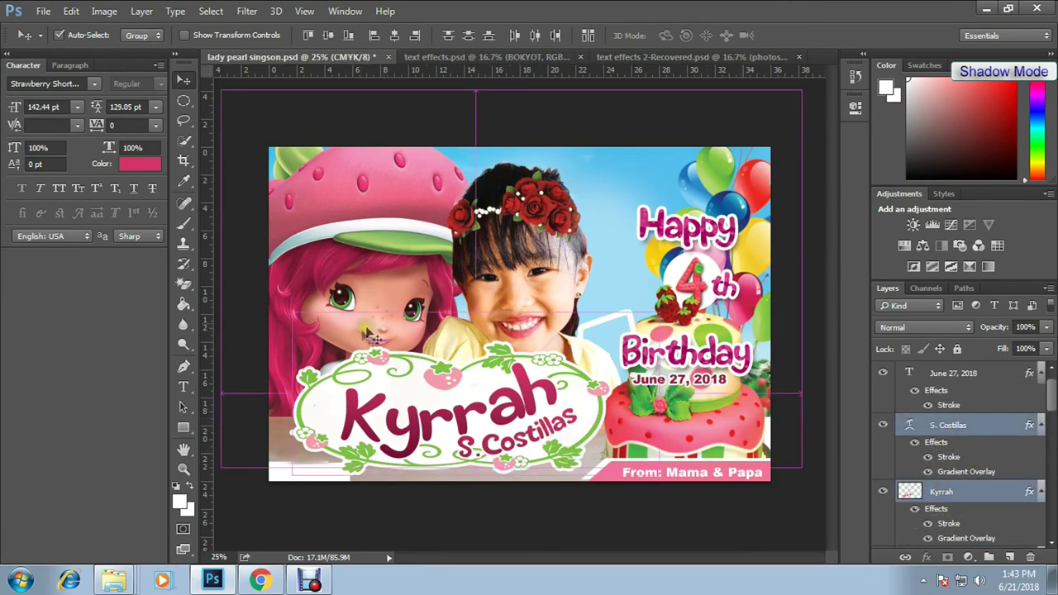
key(ctrl+t)
drag(292, 314, 328, 329)
mouse_move(555, 421)
mouse_down()
mouse_move(473, 423)
mouse_move(537, 424)
mouse_up()
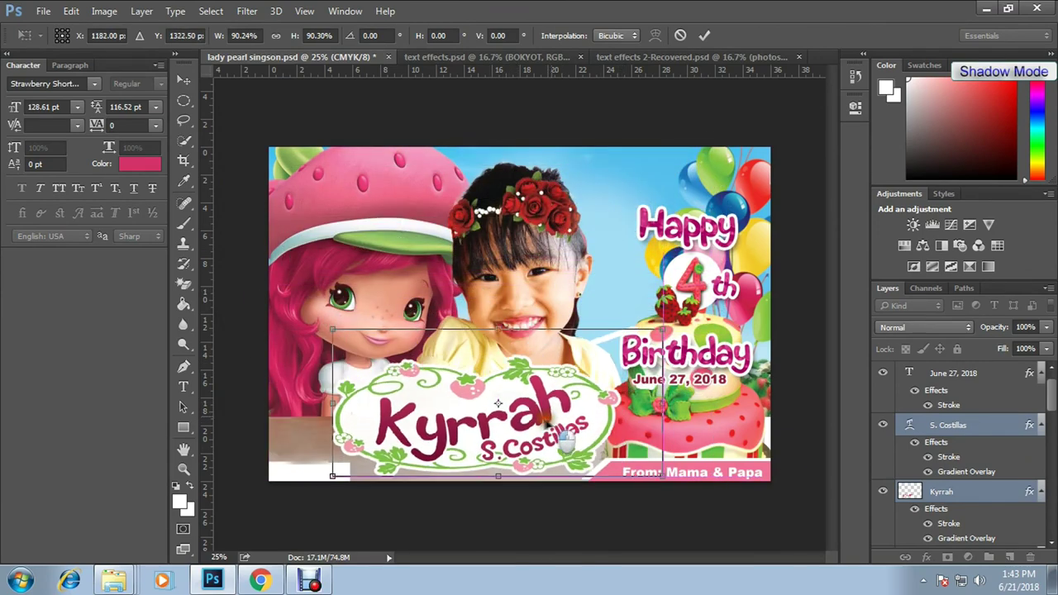
key(Return)
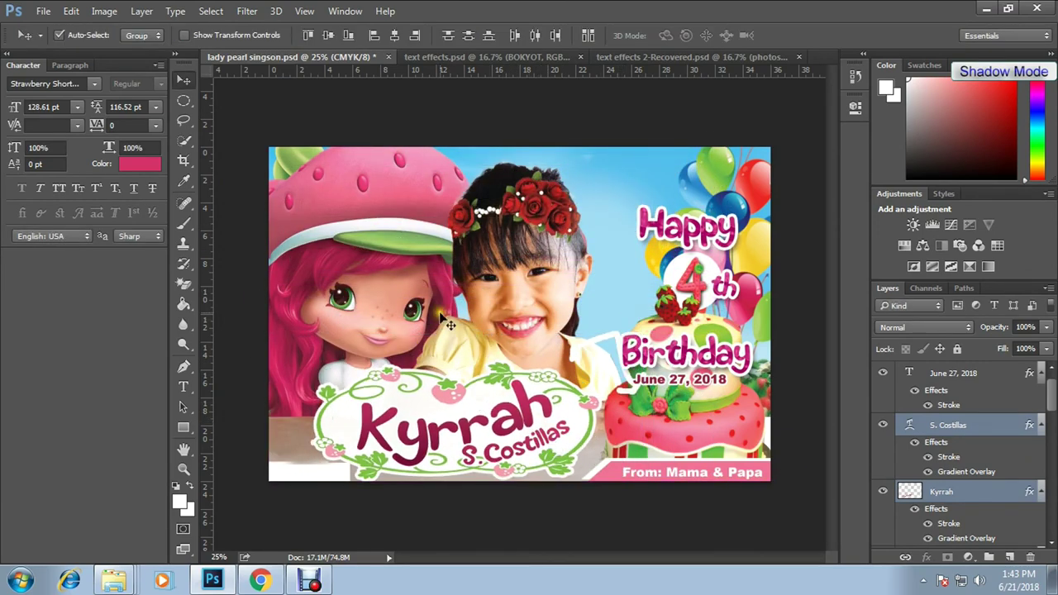
drag(414, 446, 405, 438)
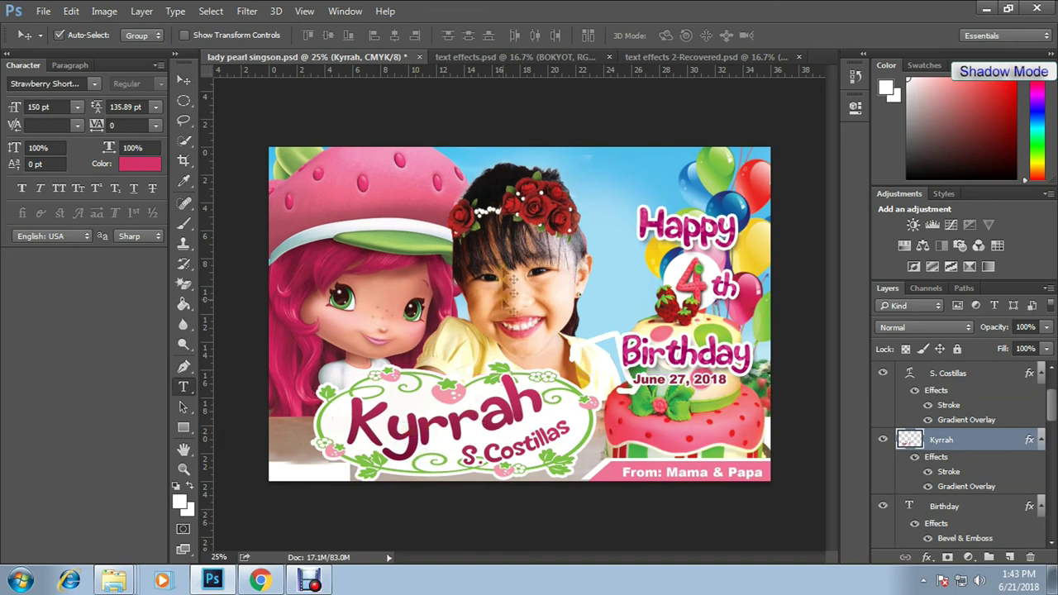
key(t)
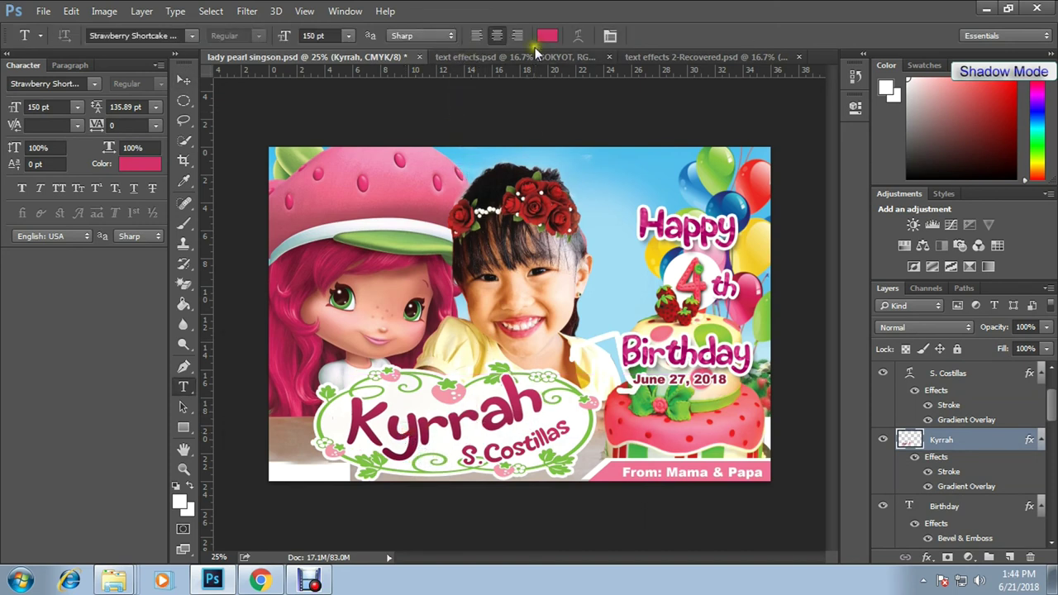
key(alt+bracketleft)
key(alt+bracketleft)
key(alt+bracketleft)
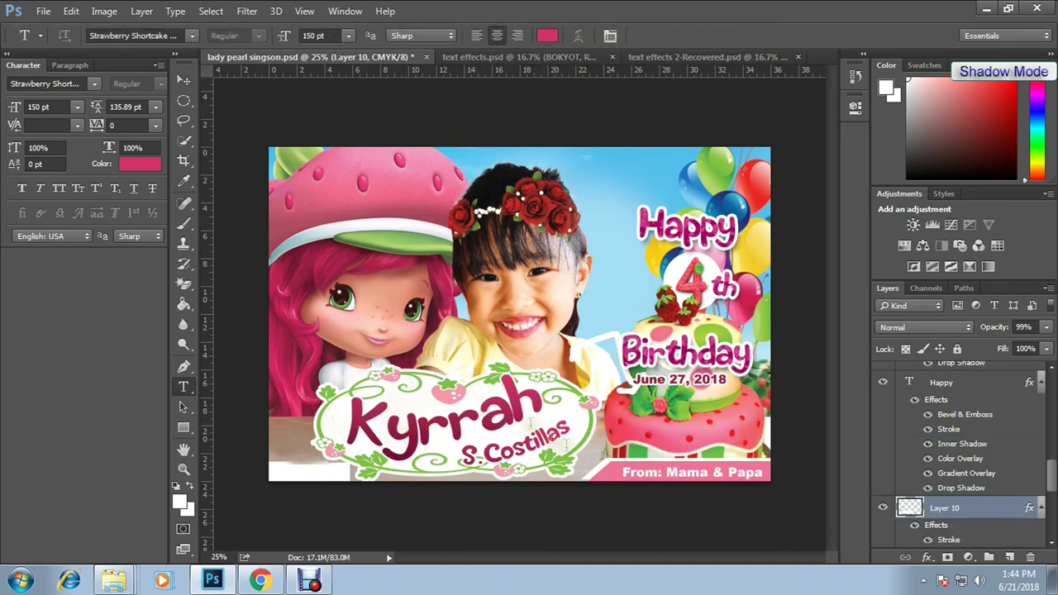
key(v)
key(alt+bracketright)
key(alt+bracketright)
key(alt+bracketright)
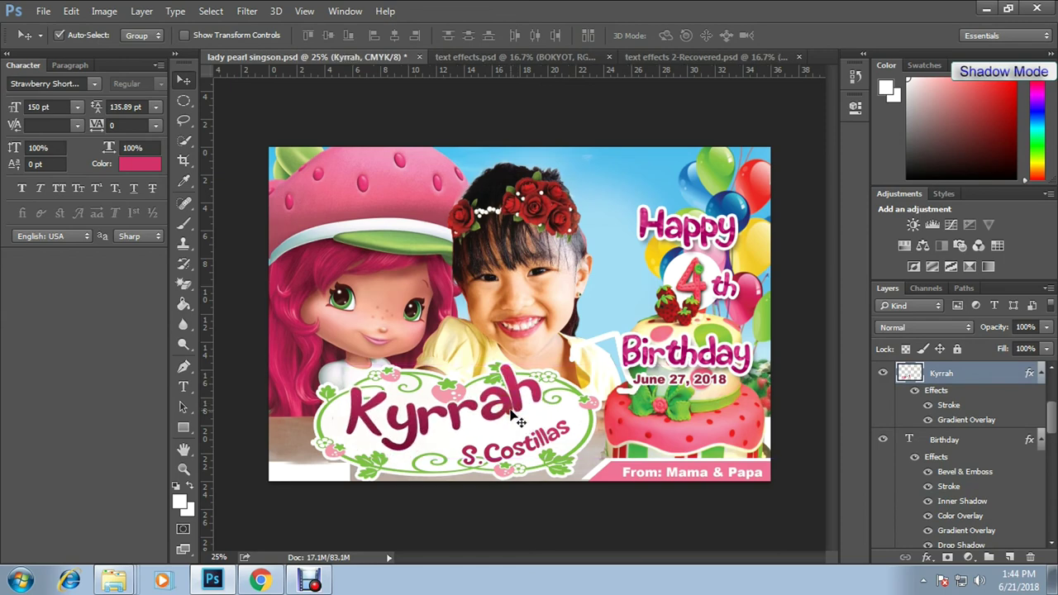
drag(534, 442, 517, 446)
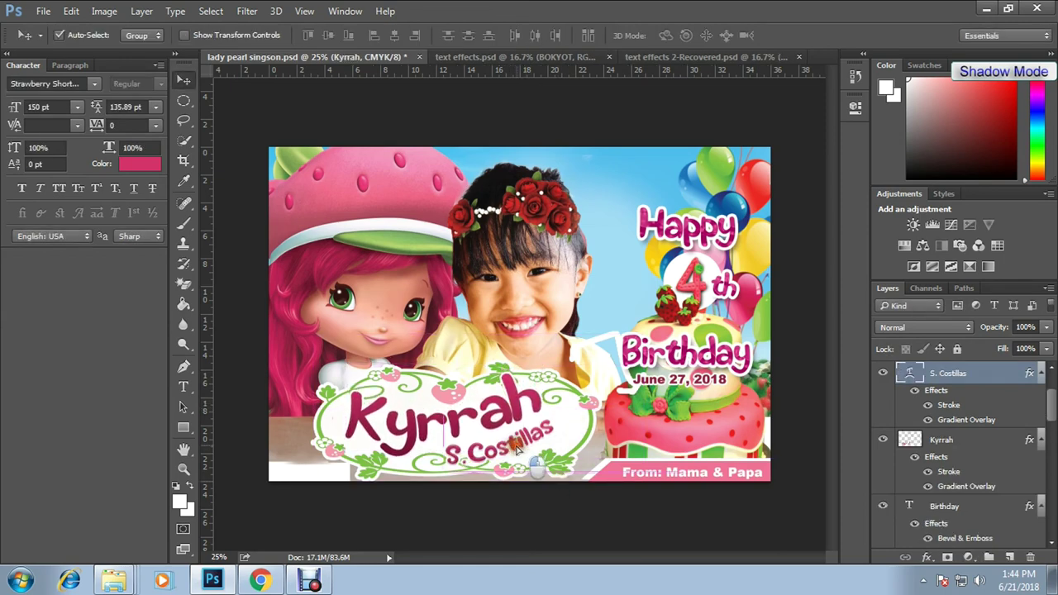
drag(430, 430, 438, 435)
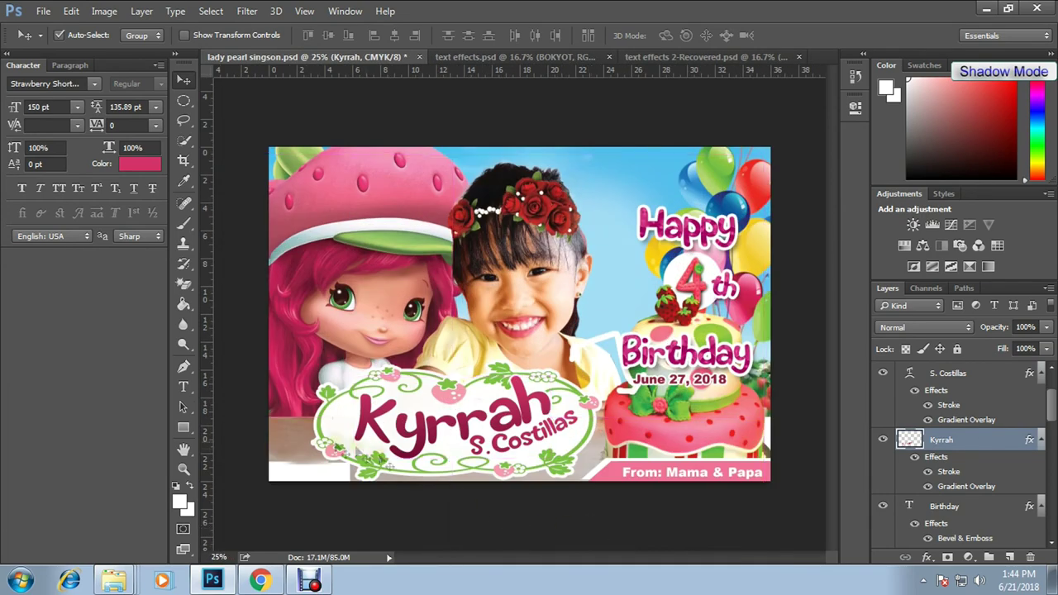
click(276, 429)
key(s)
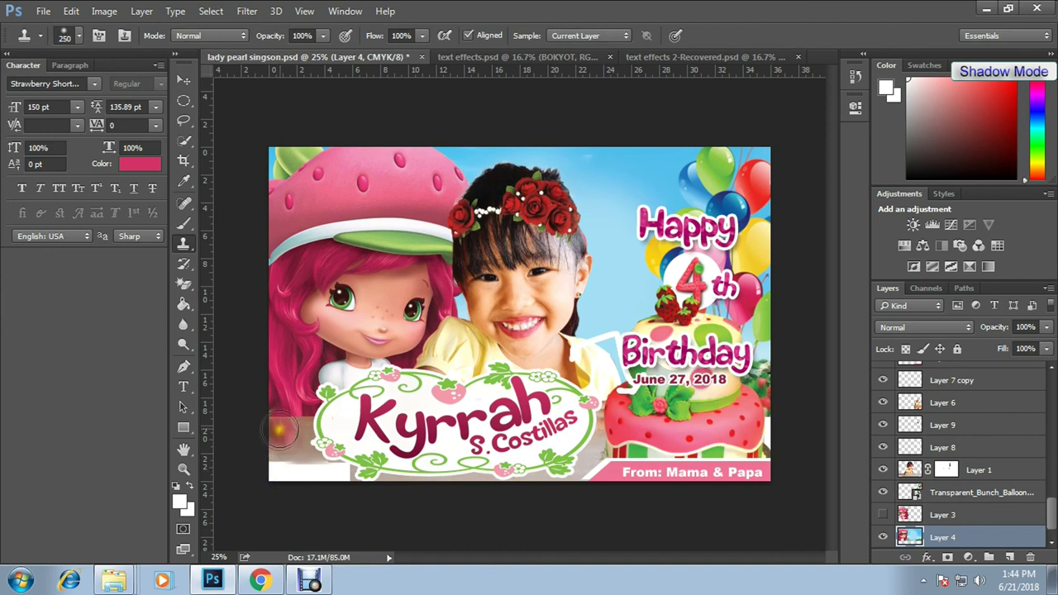
Shift the name logo slightly up and left.
key(v)
click(315, 473)
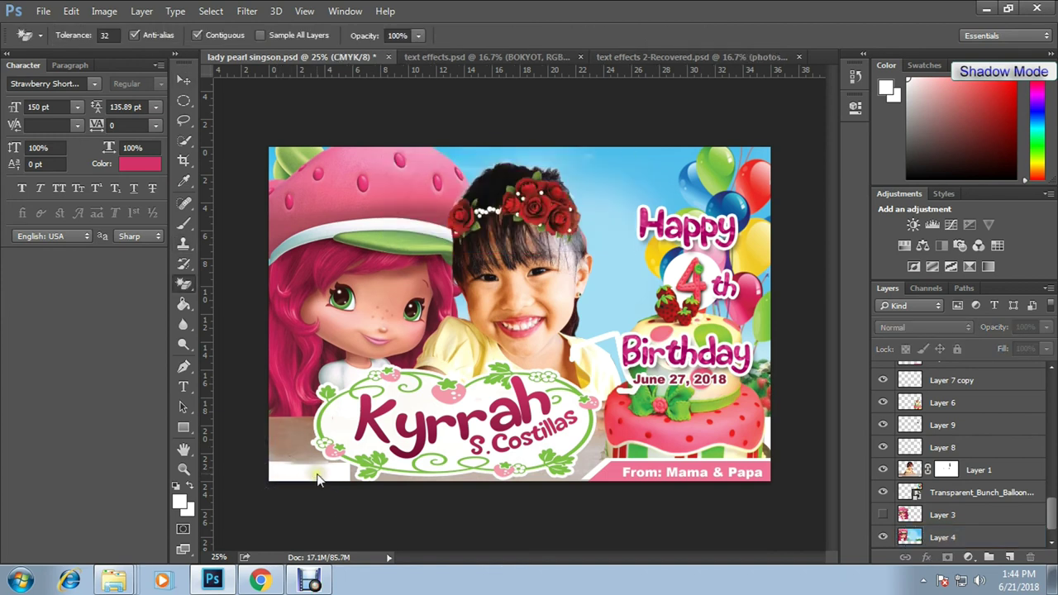
key(Return)
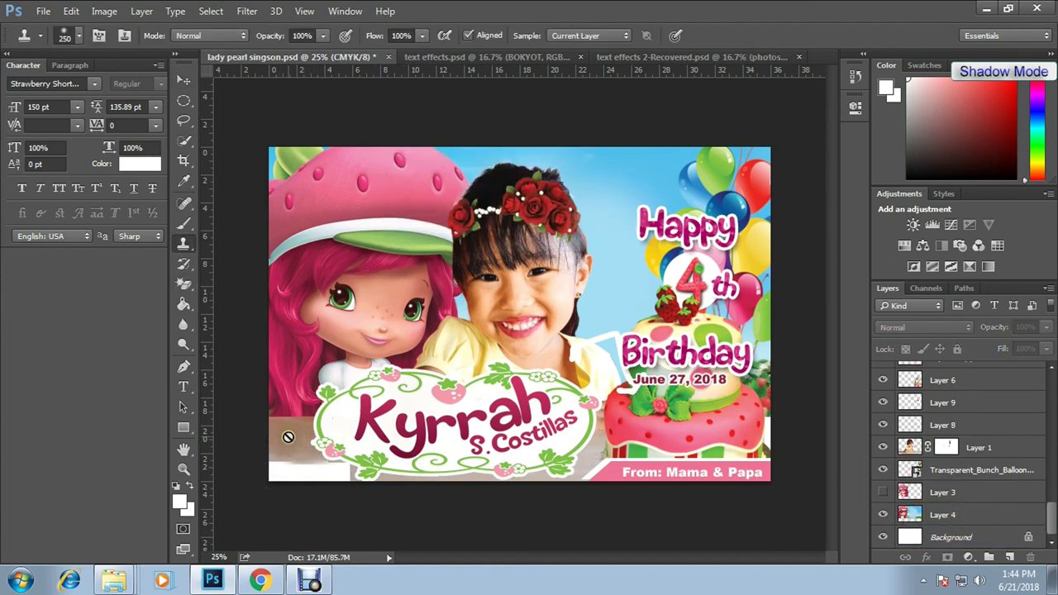
click(287, 440)
key(s)
alt+click(280, 473)
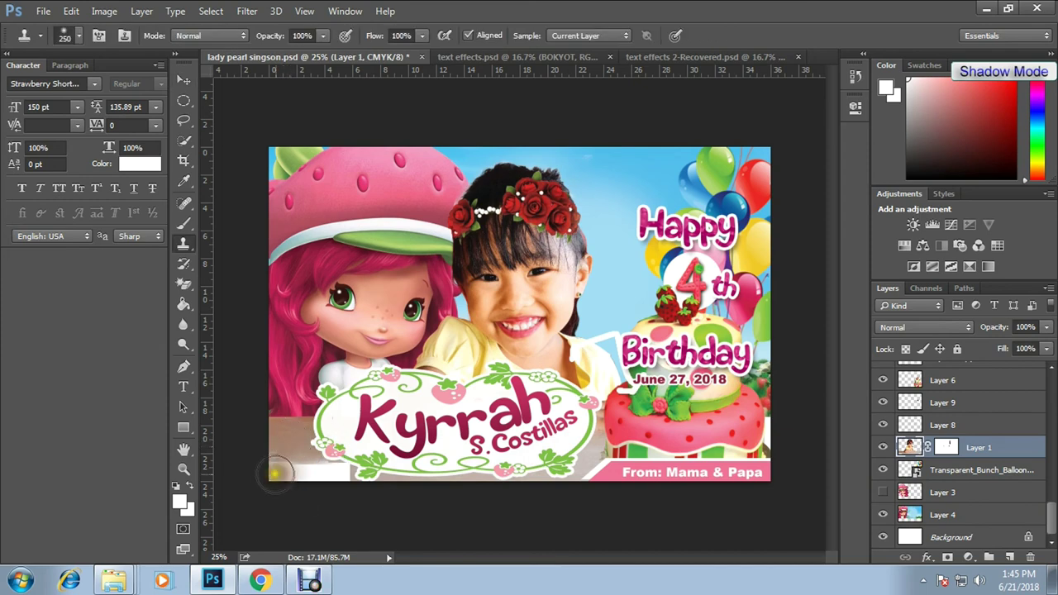
key(v)
scroll(951, 430, up, 5)
scroll(951, 430, down, 3)
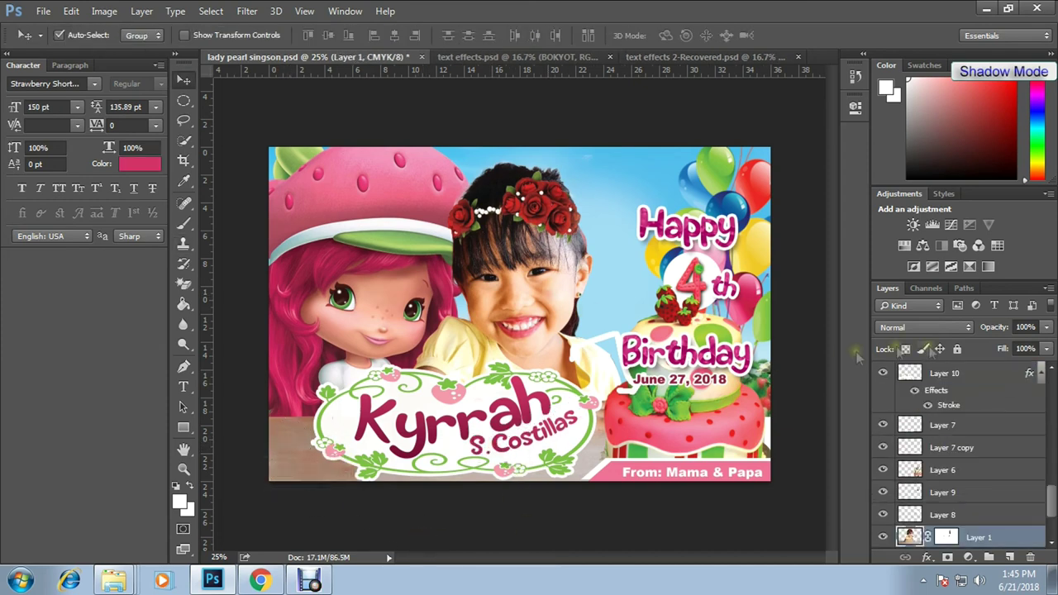
key(alt+comma)
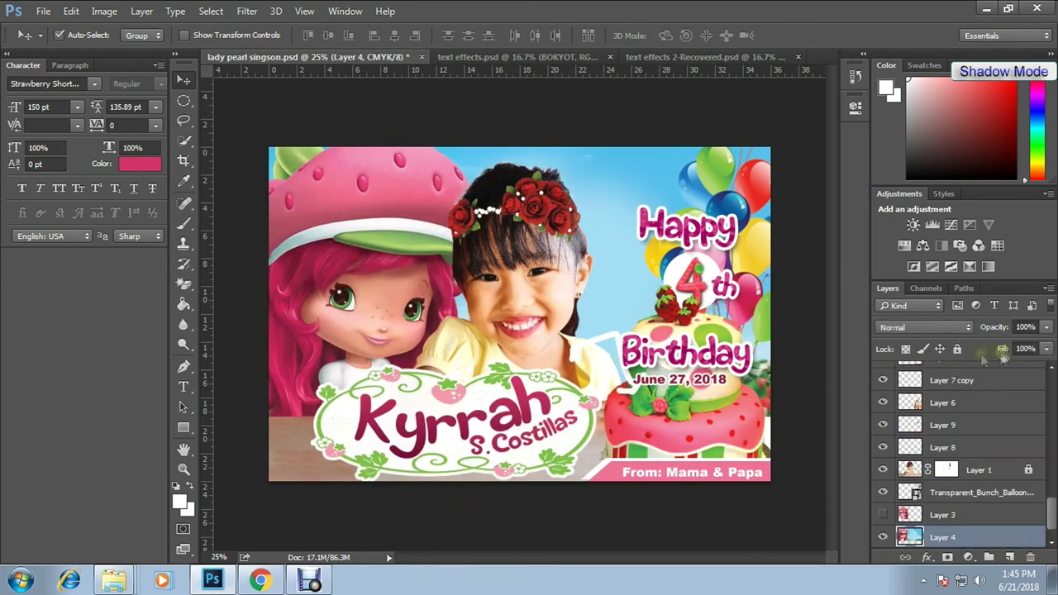
mouse_move(422, 429)
mouse_down()
mouse_move(461, 396)
mouse_move(474, 425)
mouse_up()
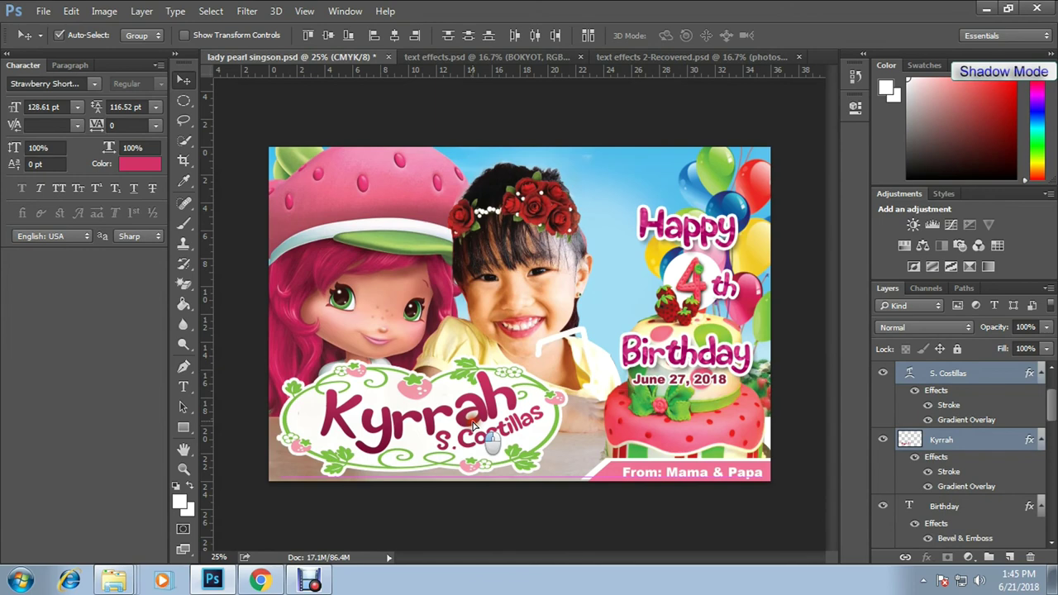
Free Transform the right-side heading and cake layers to nudge them slightly left.
click(541, 343)
key(e)
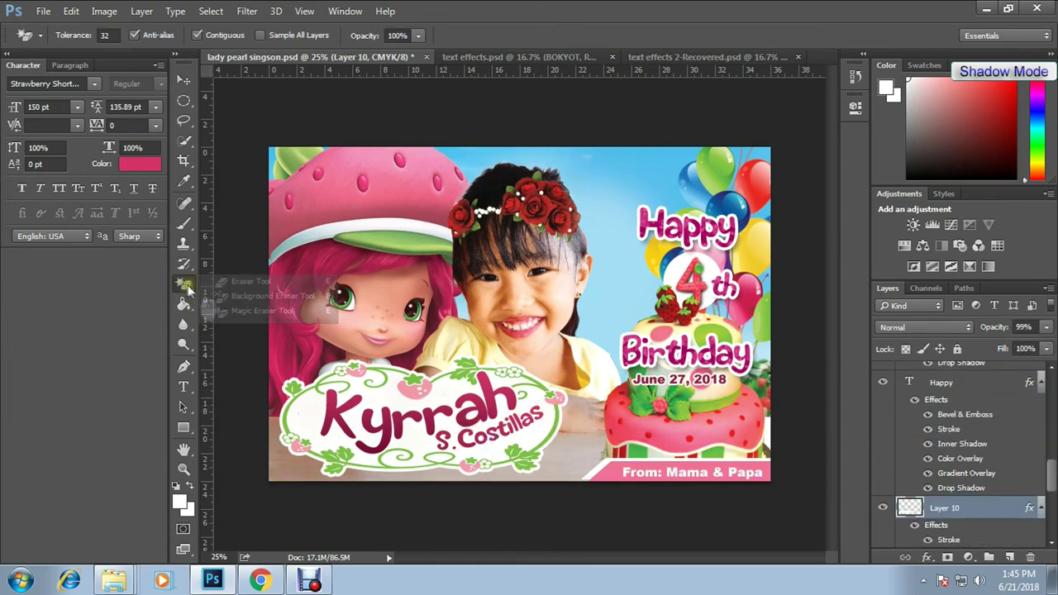
key(v)
key(ctrl+minus)
key(ctrl+plus)
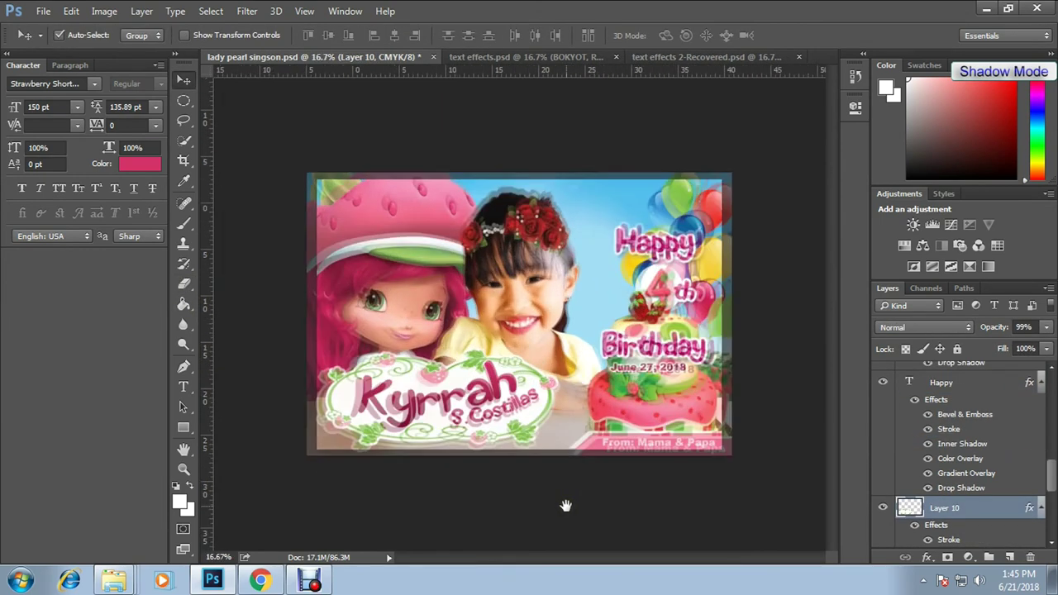
shift+click(431, 436)
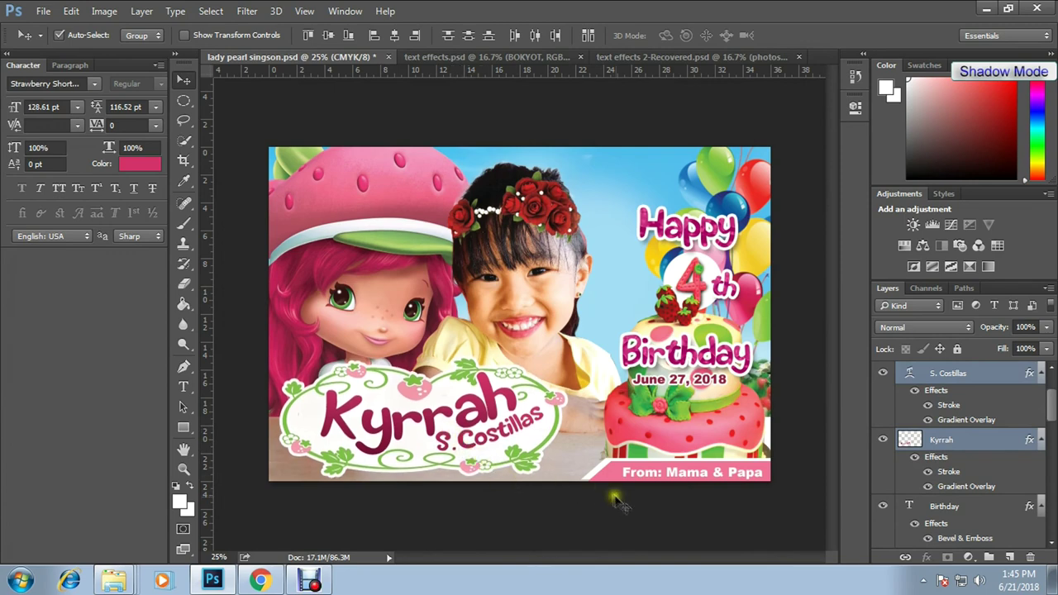
drag(659, 485, 658, 130)
key(ctrl+t)
drag(758, 427, 738, 425)
key(Return)
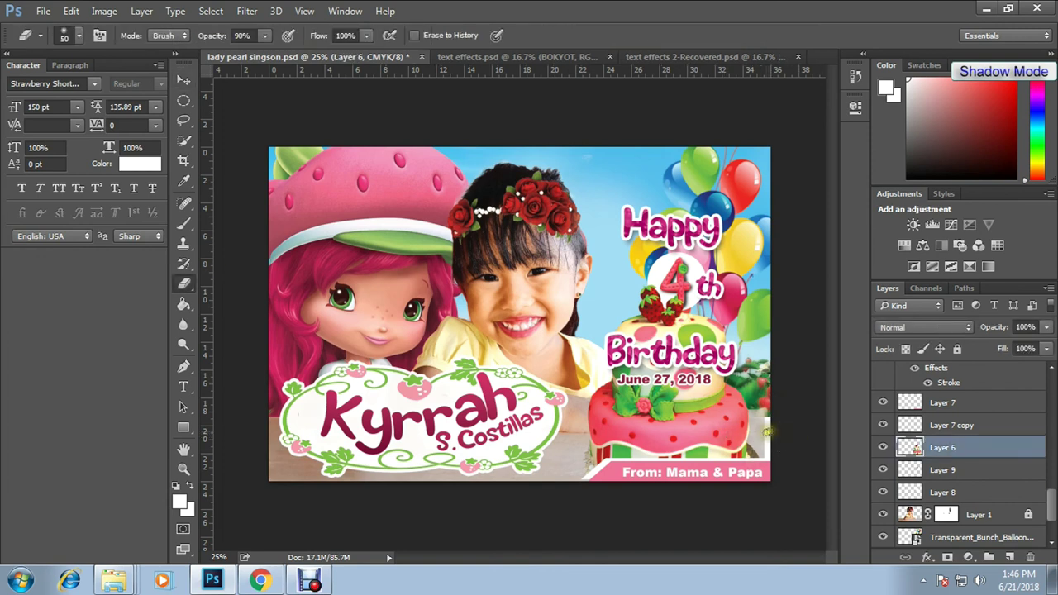
Clone-stamp the washed-out cake patch on Layer 1, then copy the confetti PNG from Google Images.
key(s)
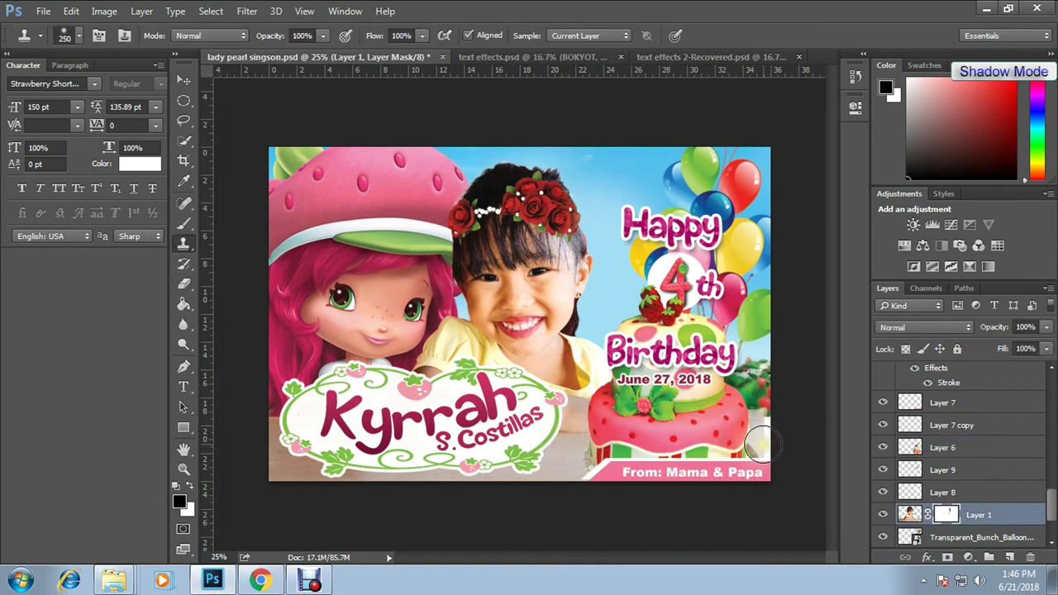
key(bracketright)
key(bracketright)
key(bracketright)
key(x)
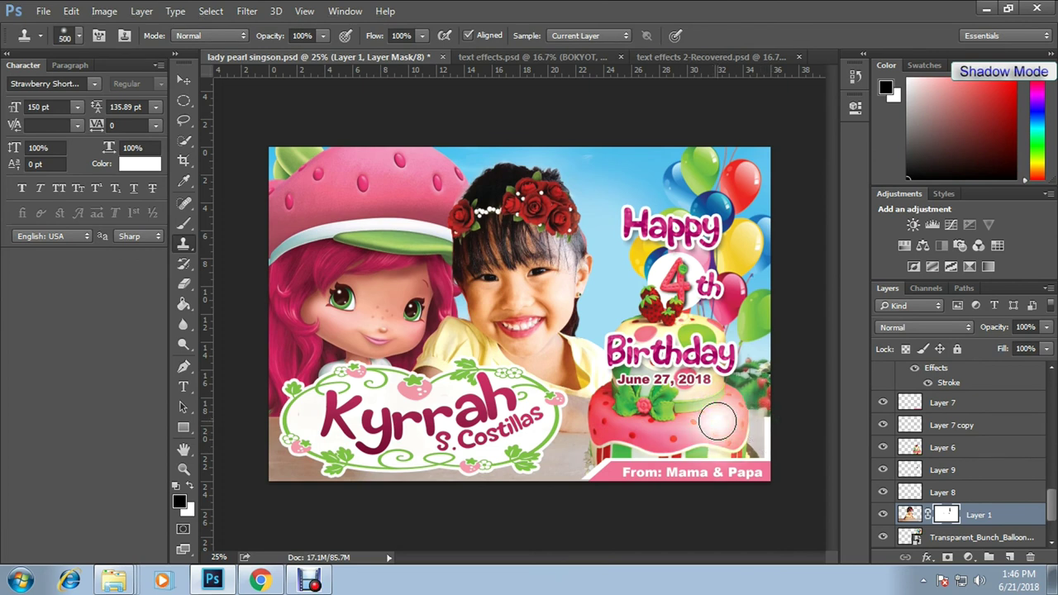
click(909, 514)
drag(757, 430, 728, 413)
key(v)
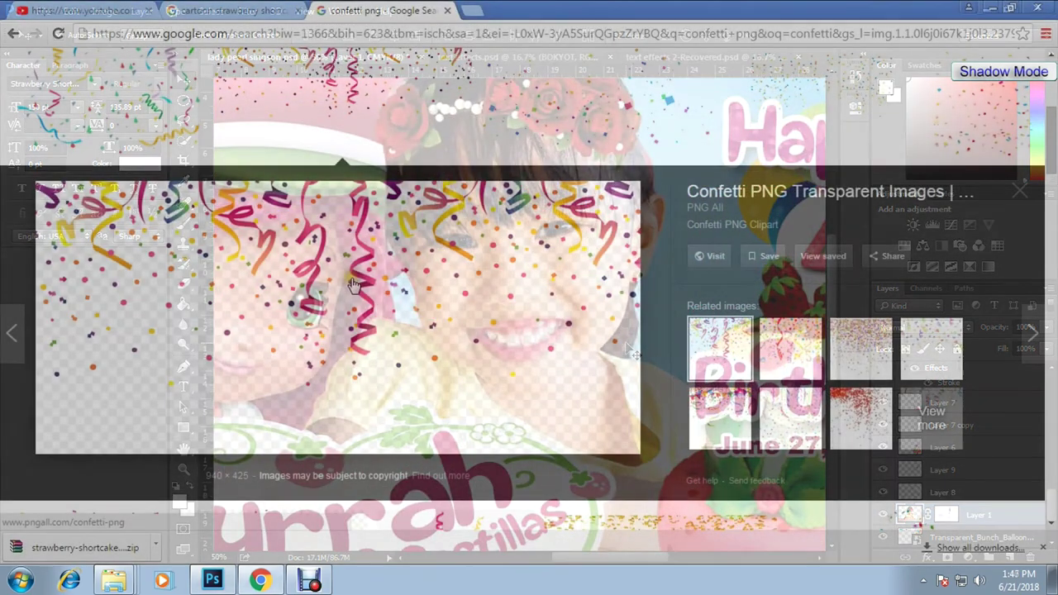
right_click(360, 266)
click(413, 429)
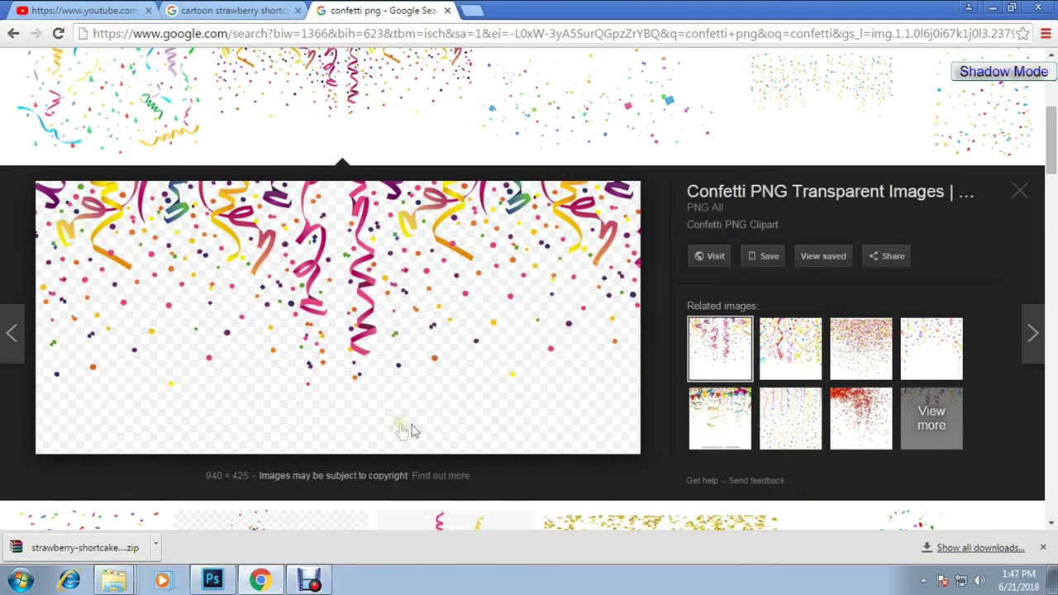
Paste the confetti into the invitation and scale it to cover the card's top.
click(213, 580)
key(ctrl+v)
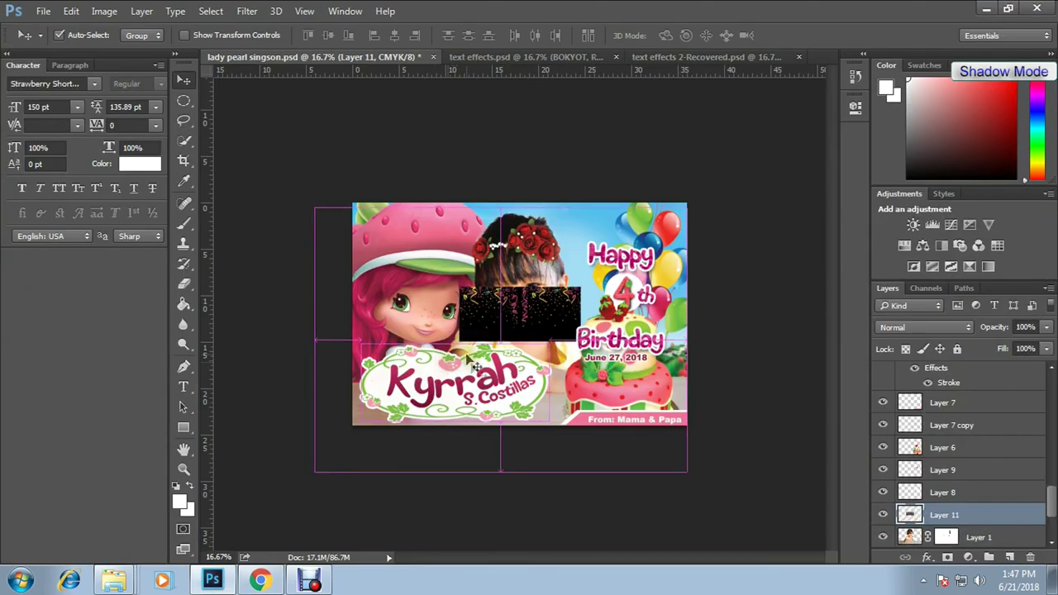
drag(496, 322, 390, 240)
key(ctrl+t)
drag(474, 258, 662, 420)
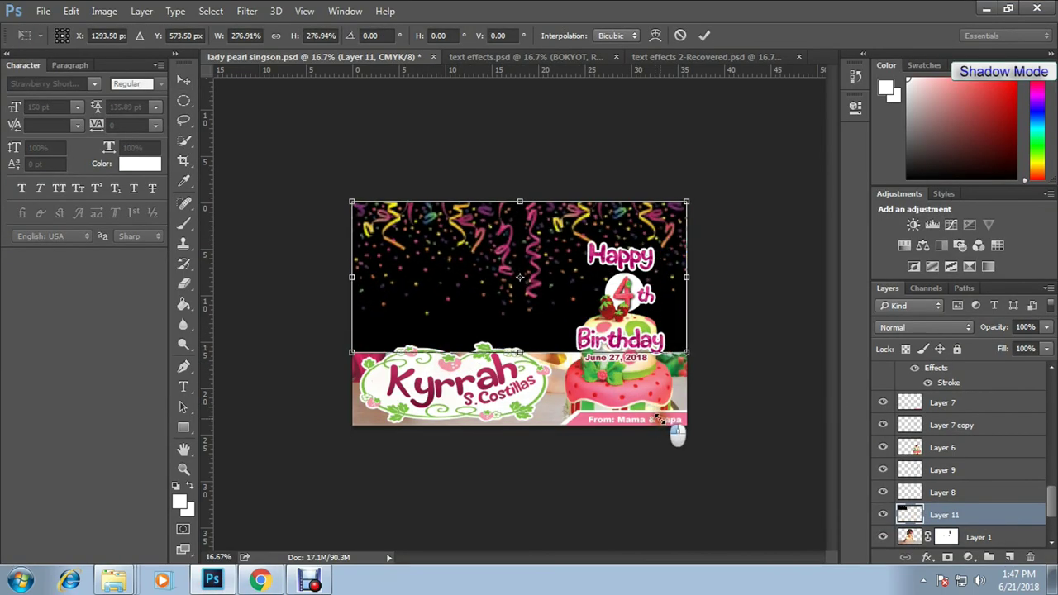
key(Return)
Try Divide, Overlay and Multiply blending on the confetti, then return it to Normal.
click(924, 328)
click(908, 298)
key(Up)
key(Up)
key(Up)
key(Up)
key(Up)
key(Up)
key(Up)
key(Up)
key(Up)
key(Up)
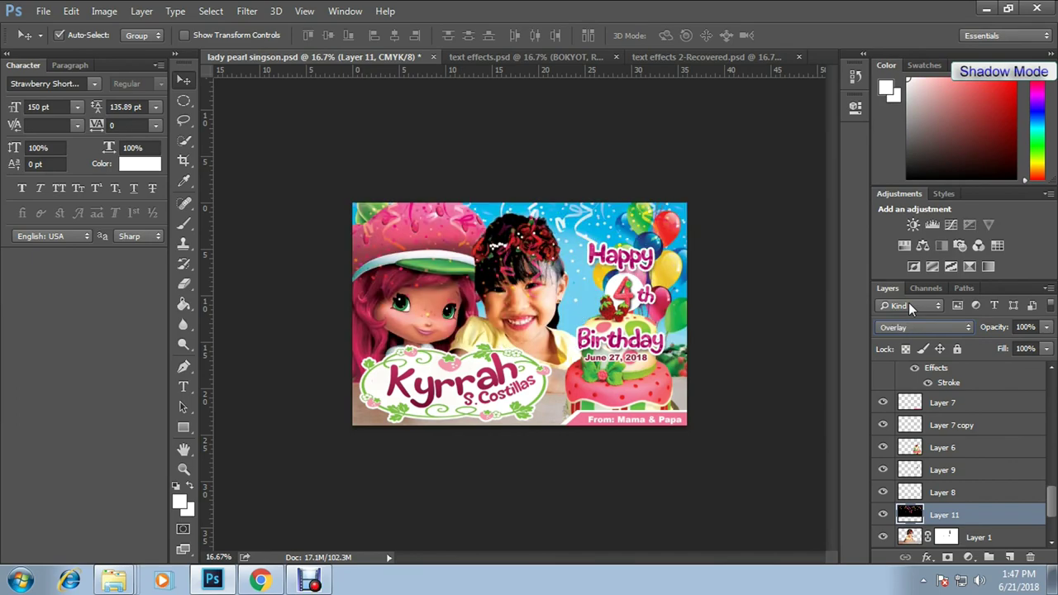
key(Up)
key(ctrl+plus)
key(ctrl+plus)
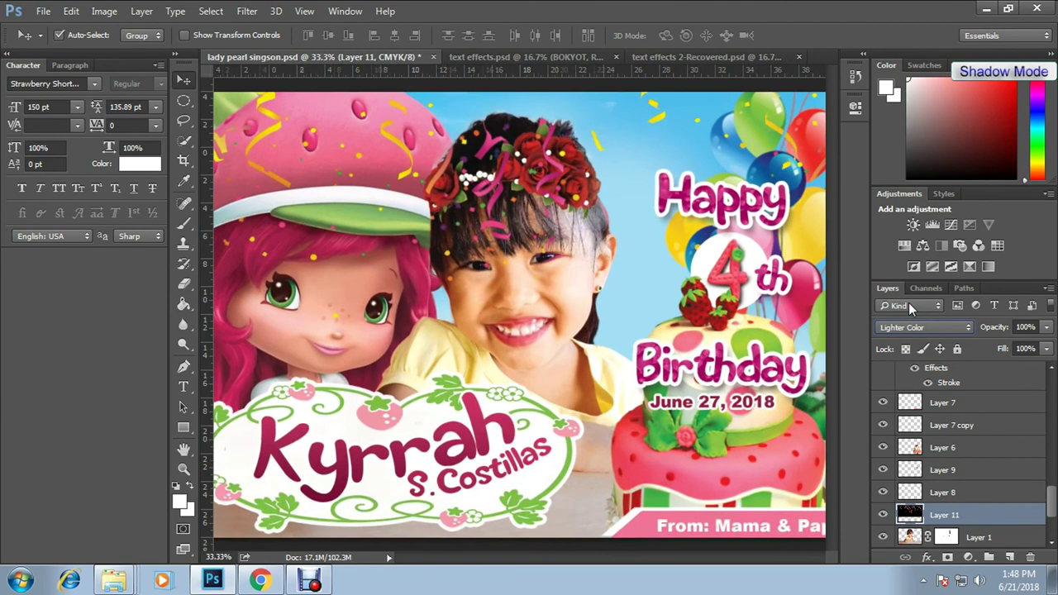
key(ctrl+minus)
key(ctrl+minus)
key(Up)
key(Up)
key(Up)
key(Up)
key(Up)
key(Up)
key(Up)
key(Up)
key(Up)
key(Up)
key(Up)
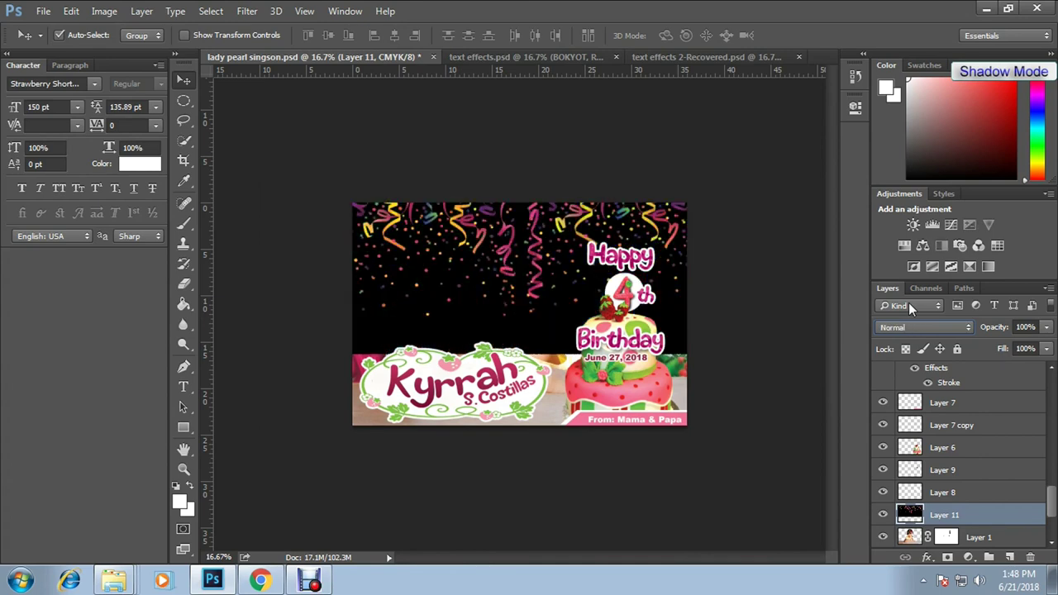
key(e)
Remove the confetti's black background with the Magic Eraser.
key(shift+e)
key(shift+e)
click(402, 301)
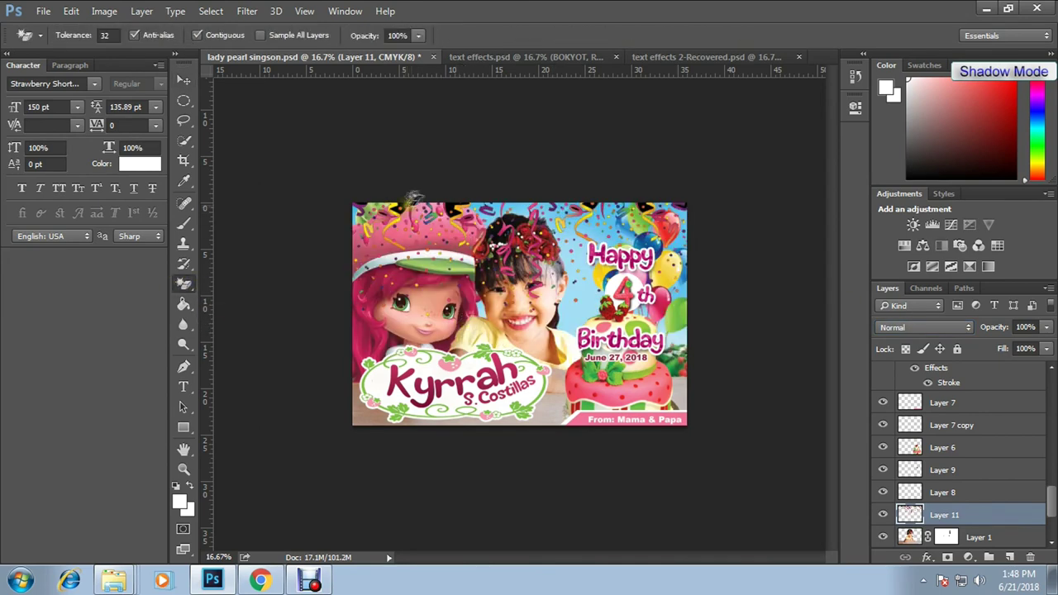
scroll(600, 197, up, 2)
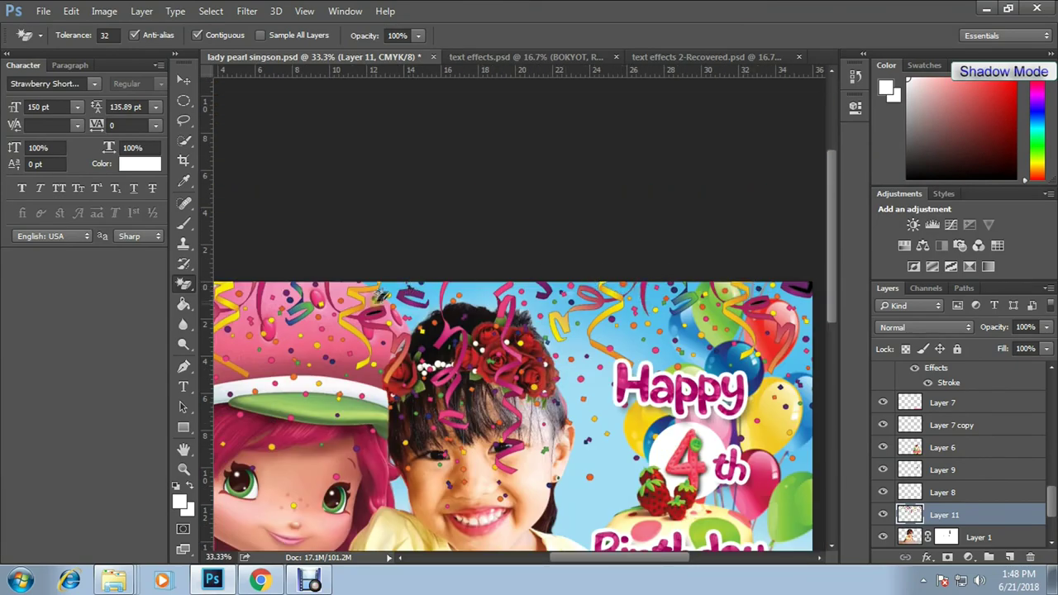
drag(381, 304, 308, 271)
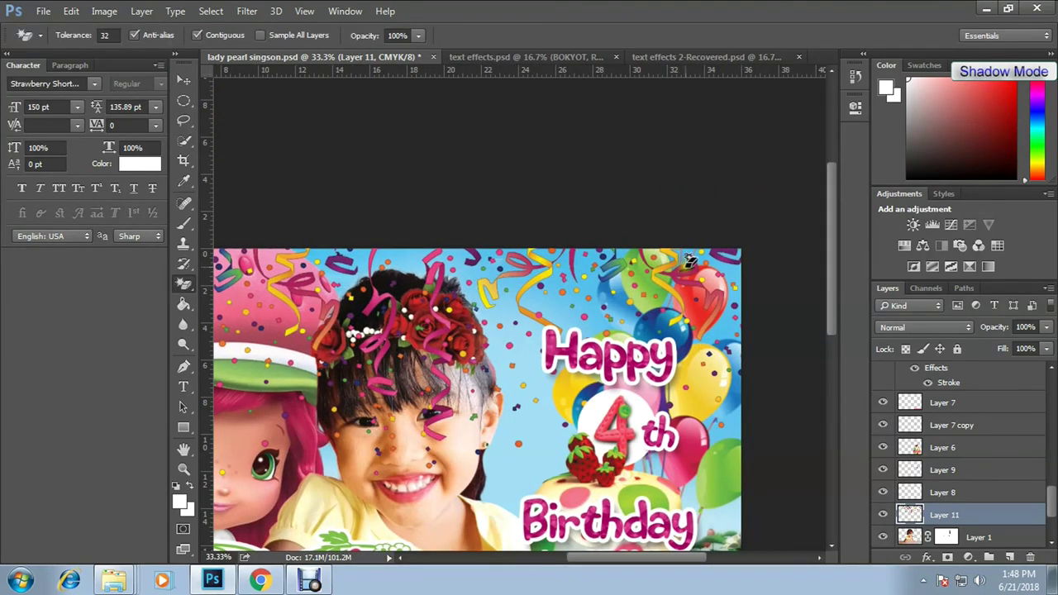
key(ctrl+minus)
Make a quick selection on the confetti and refine its edge with a Smooth value.
key(w)
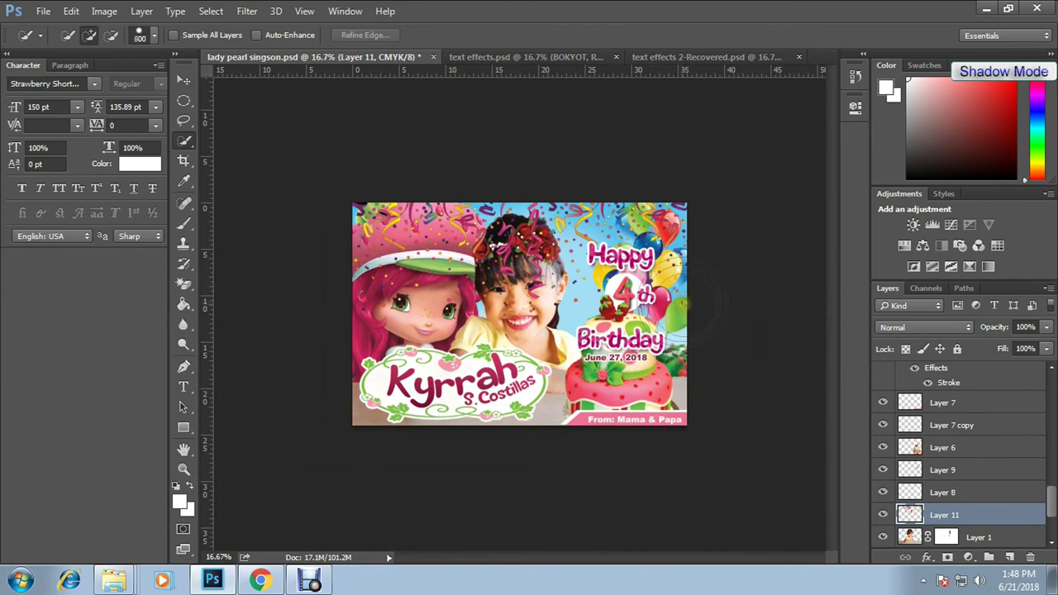
key(ctrl+alt+r)
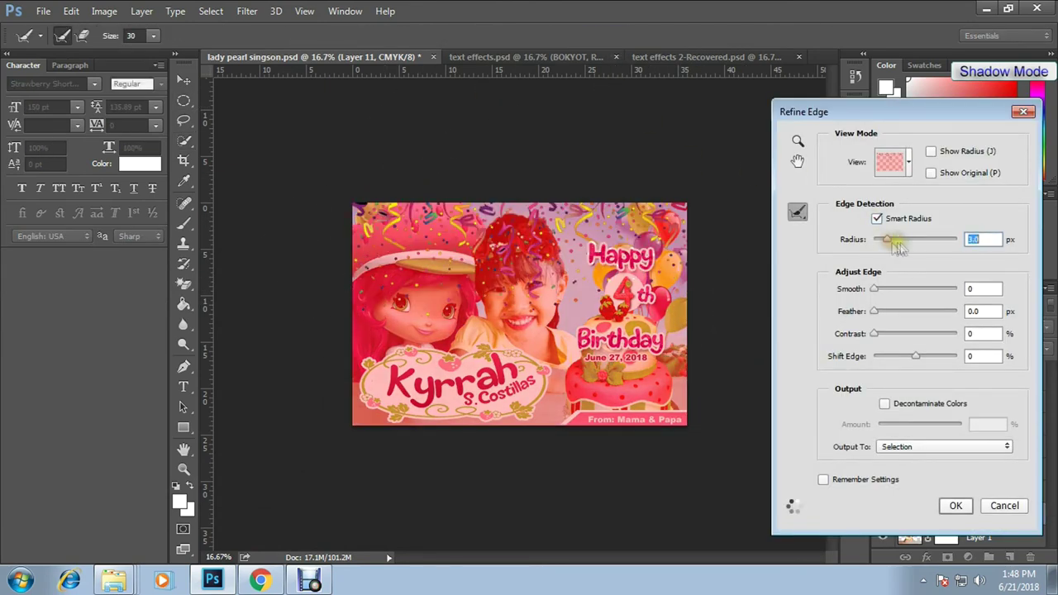
click(877, 289)
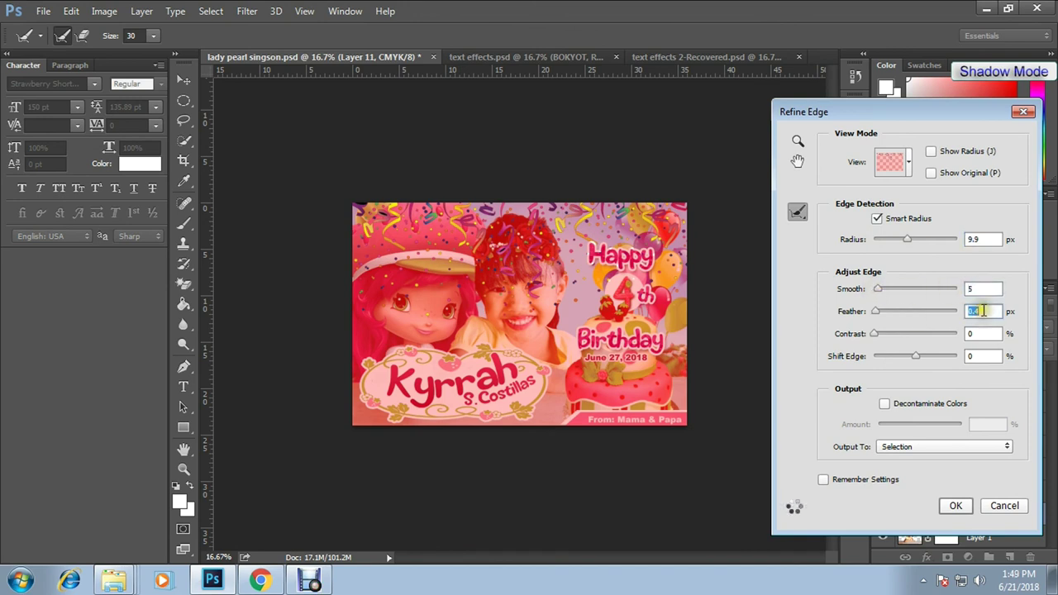
key(Return)
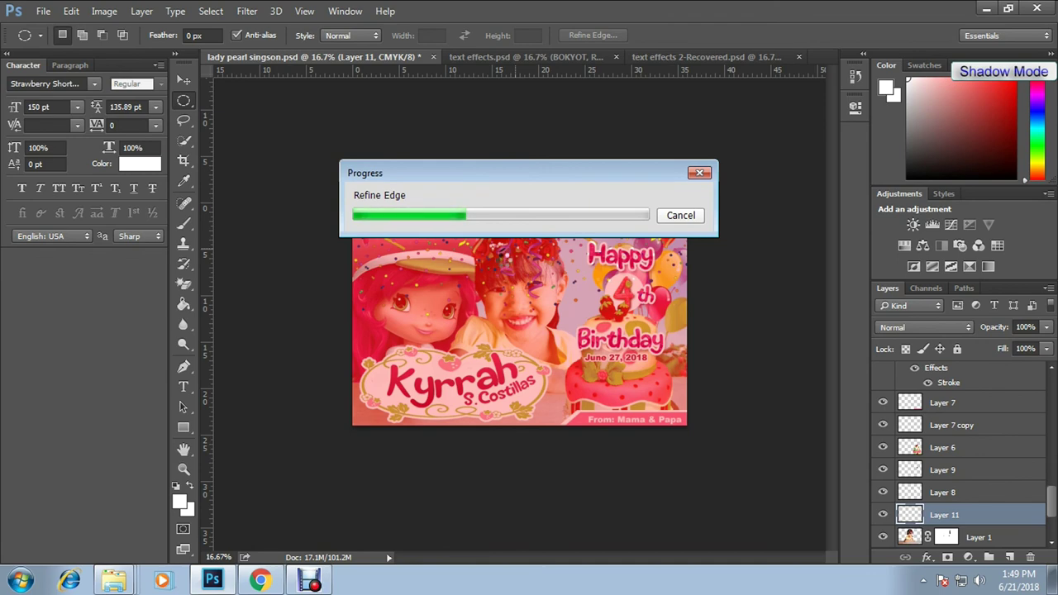
Check the confetti results in the browser, then deselect the confetti in Photoshop.
click(260, 582)
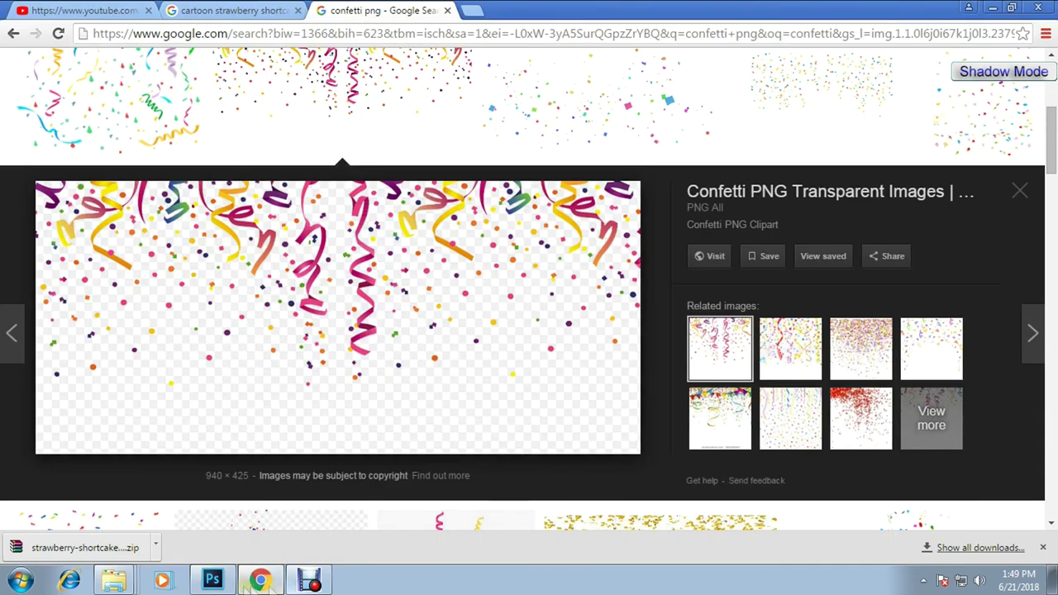
click(213, 582)
right_click(498, 198)
key(ctrl+d)
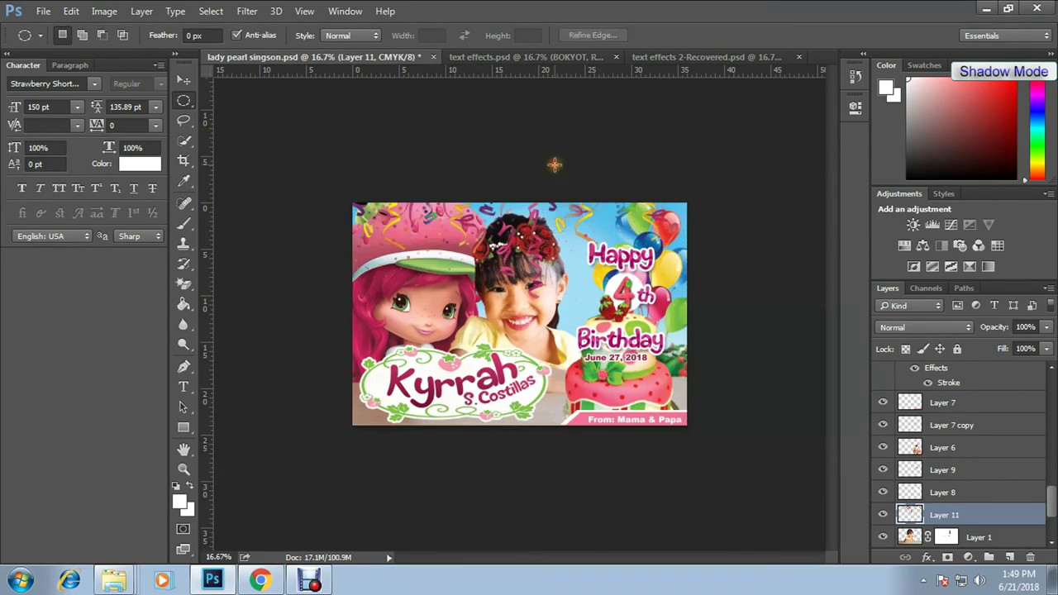
key(v)
alt+scroll(735, 248, up, 2)
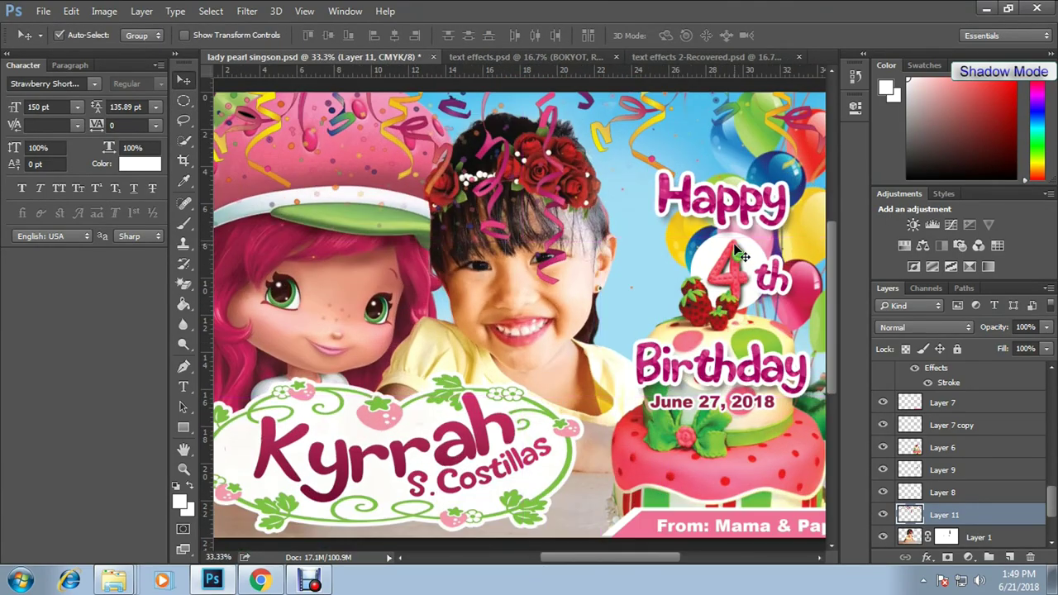
Pick a regular eraser brush preset and erase the confetti over the girl's head.
key(e)
right_click(183, 284)
click(239, 282)
right_click(459, 239)
double_click(505, 302)
click(504, 175)
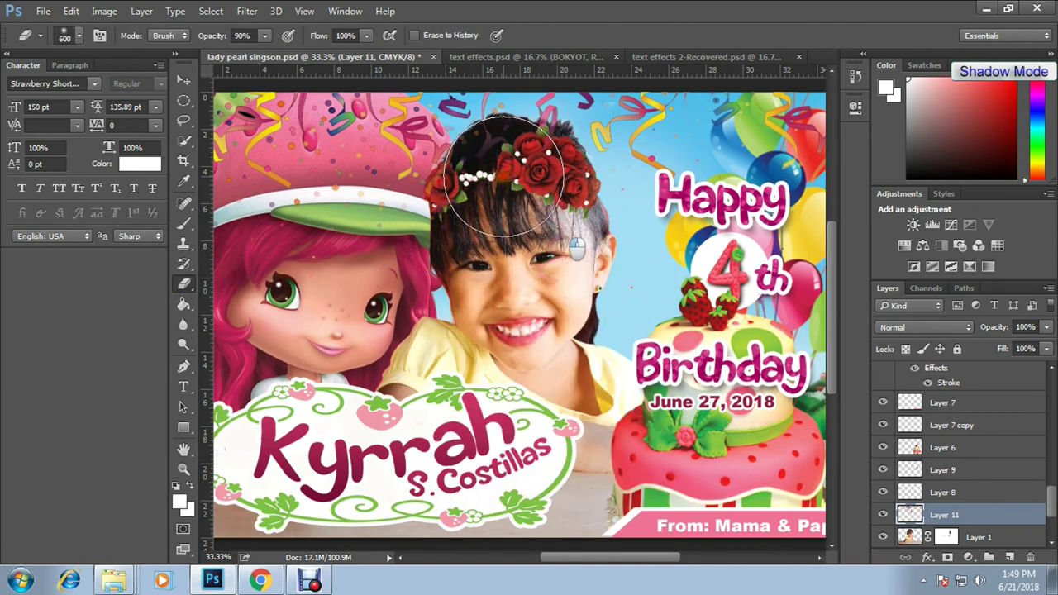
Clear the confetti from the cartoon character's face and zoom out to check the card.
key(v)
key(w)
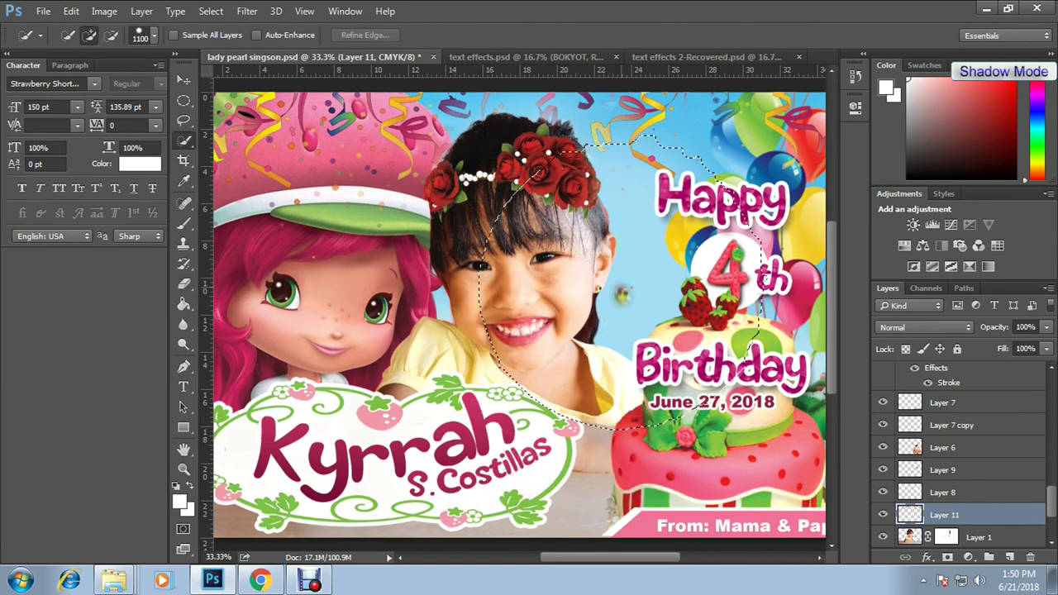
key(m)
key(v)
key(e)
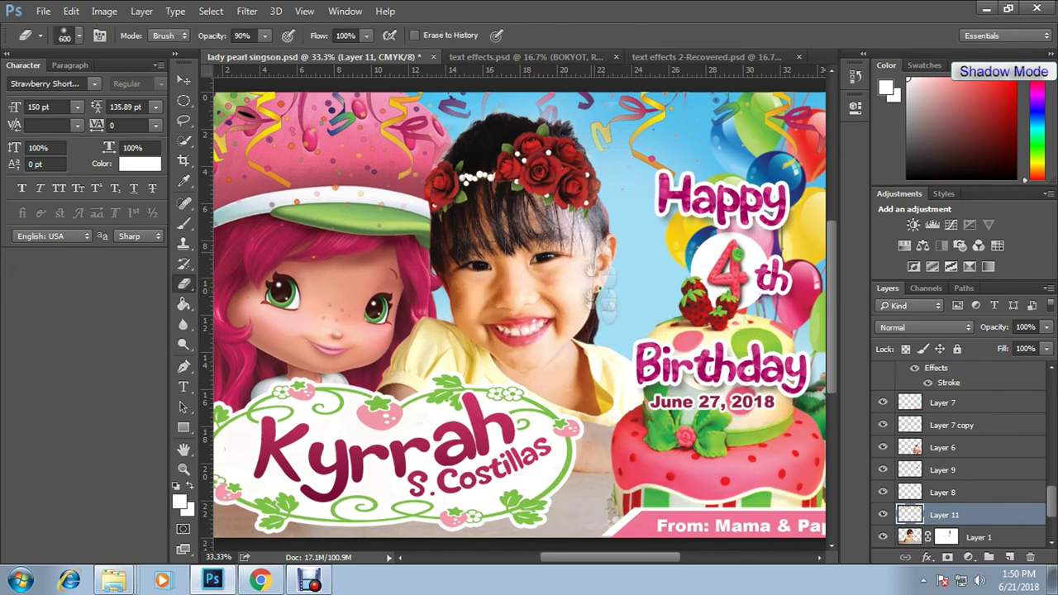
scroll(545, 286, up, 2)
key(ctrl+minus)
key(ctrl+minus)
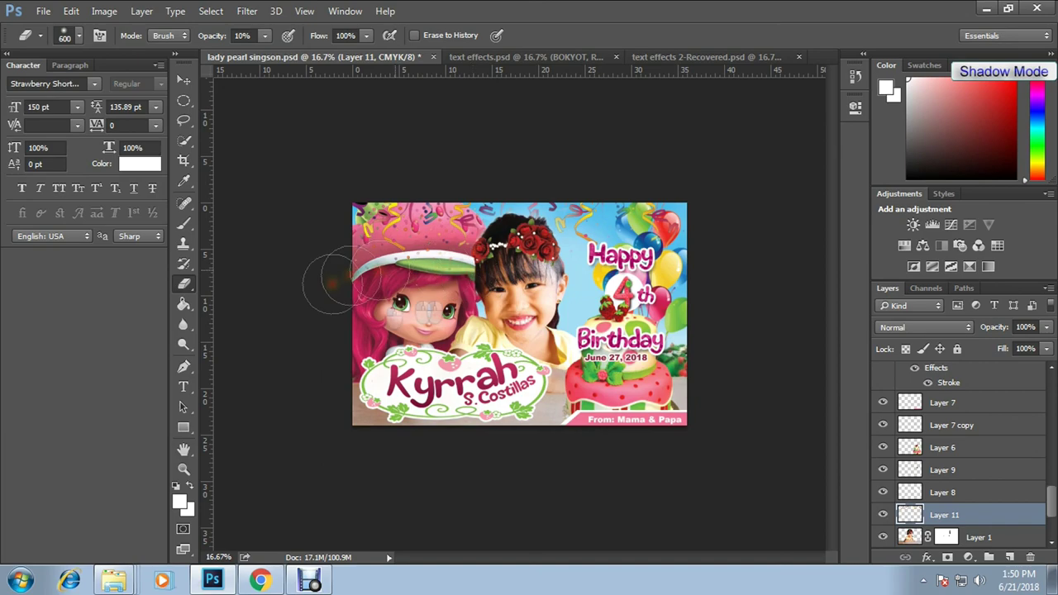
key(v)
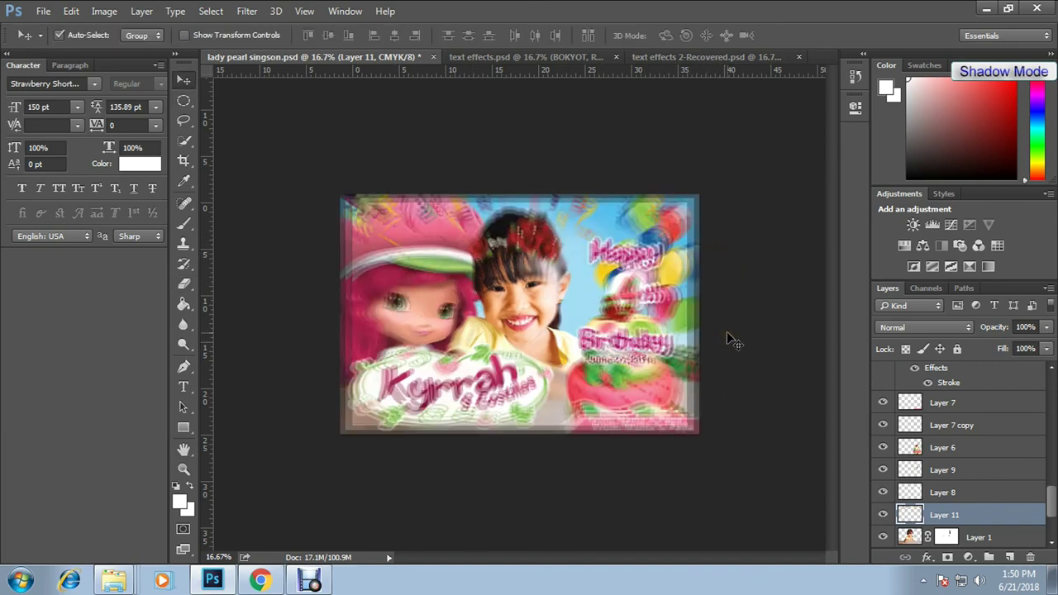
key(ctrl+plus)
Preview the finished invitation in full screen mode, zooming in and out.
text(f)
key(Escape)
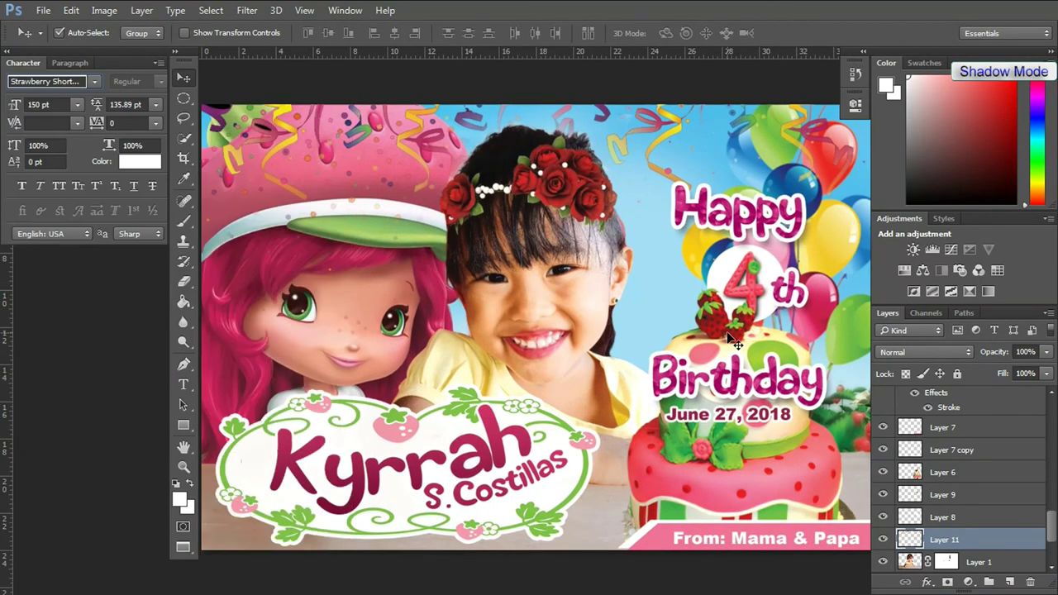
key(f)
key(f)
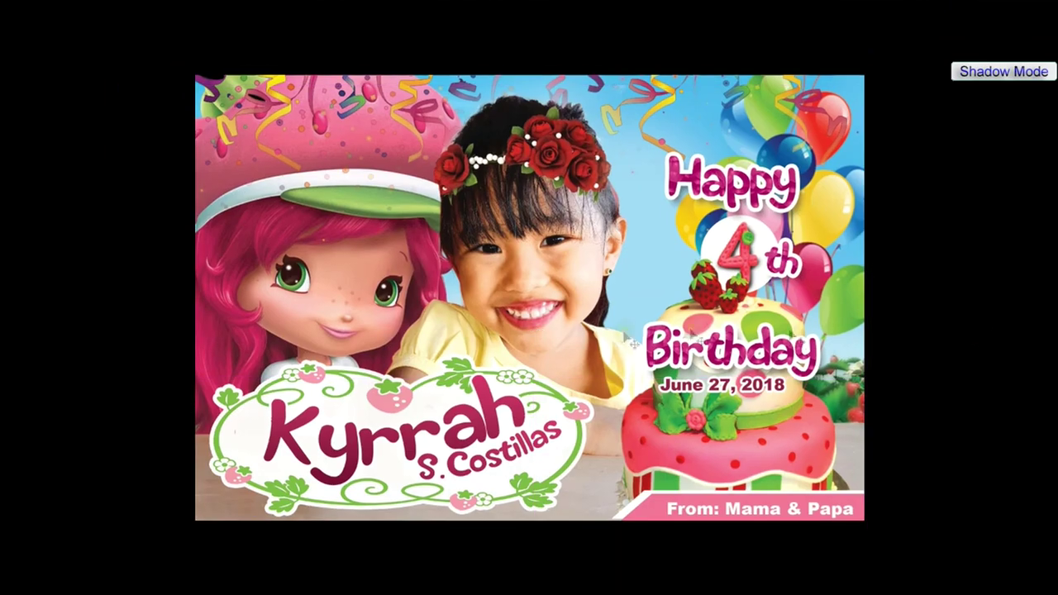
key(ctrl+plus)
key(ctrl+plus)
key(ctrl+minus)
key(ctrl+minus)
key(ctrl+plus)
key(ctrl+minus)
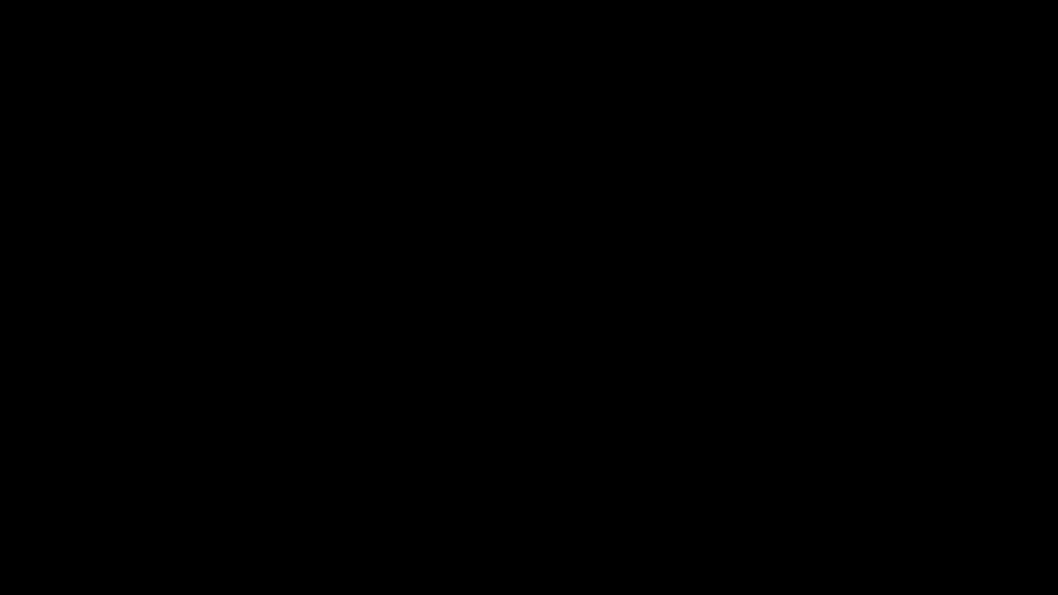